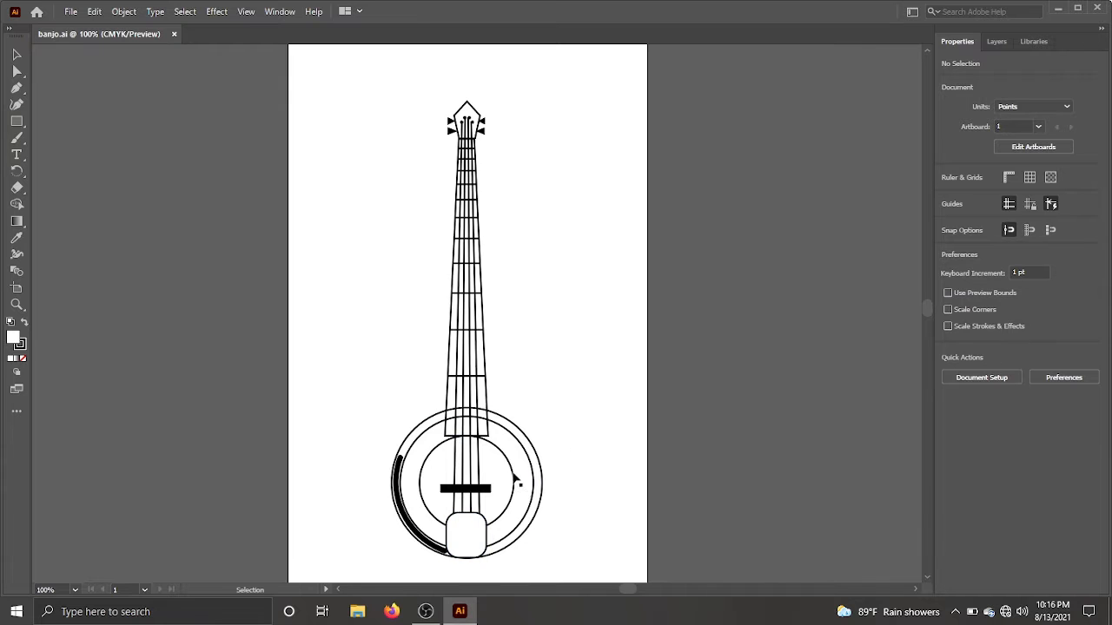
pyautogui.scroll(5, 496, 438)
pyautogui.scroll(-4, 496, 439)
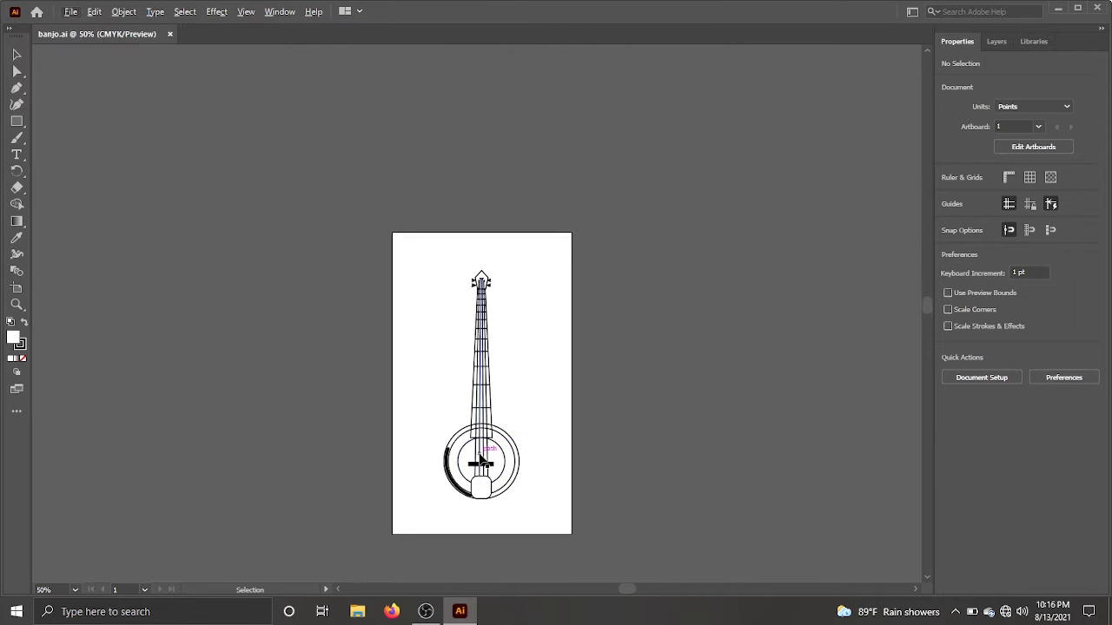
pyautogui.scroll(2, 480, 456)
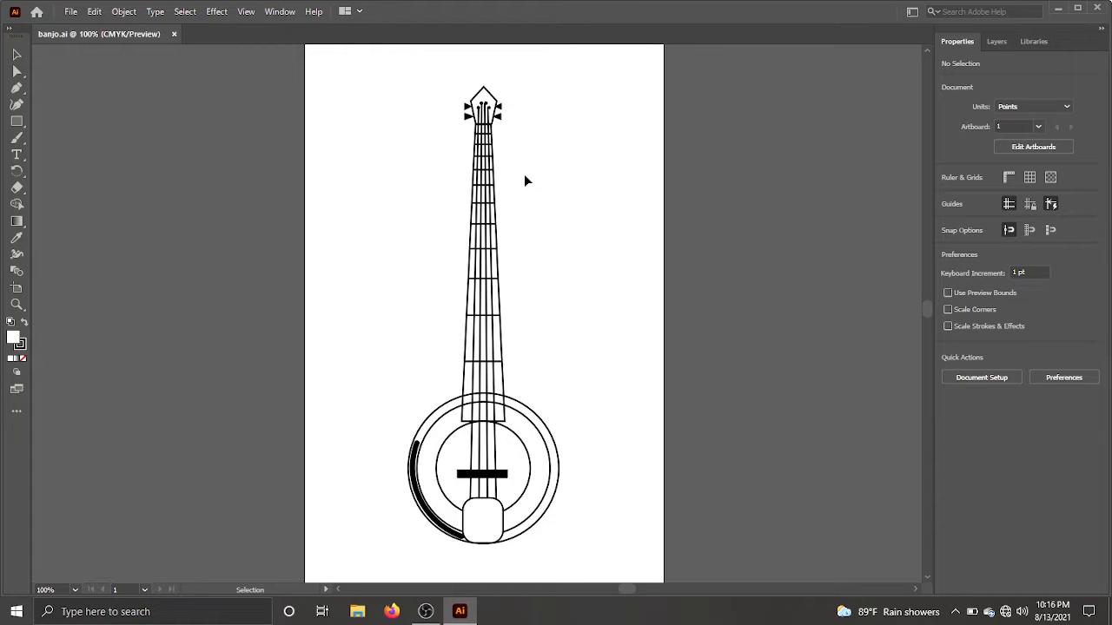
pyautogui.press('space')
pyautogui.moveTo(546, 173); pyautogui.dragTo(543, 176)
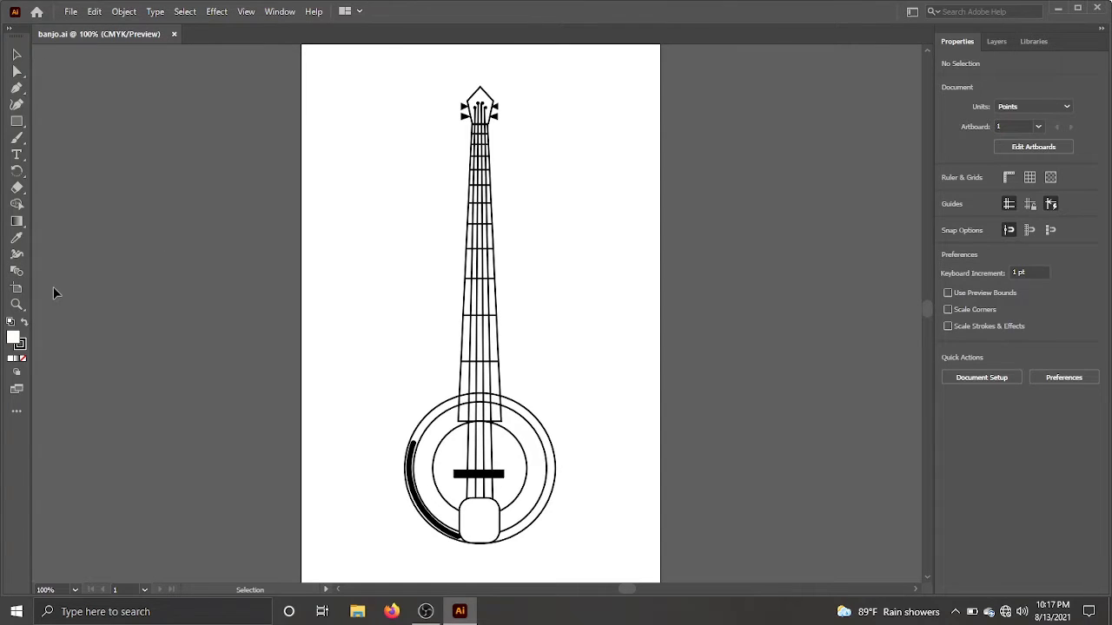
pyautogui.press('a')
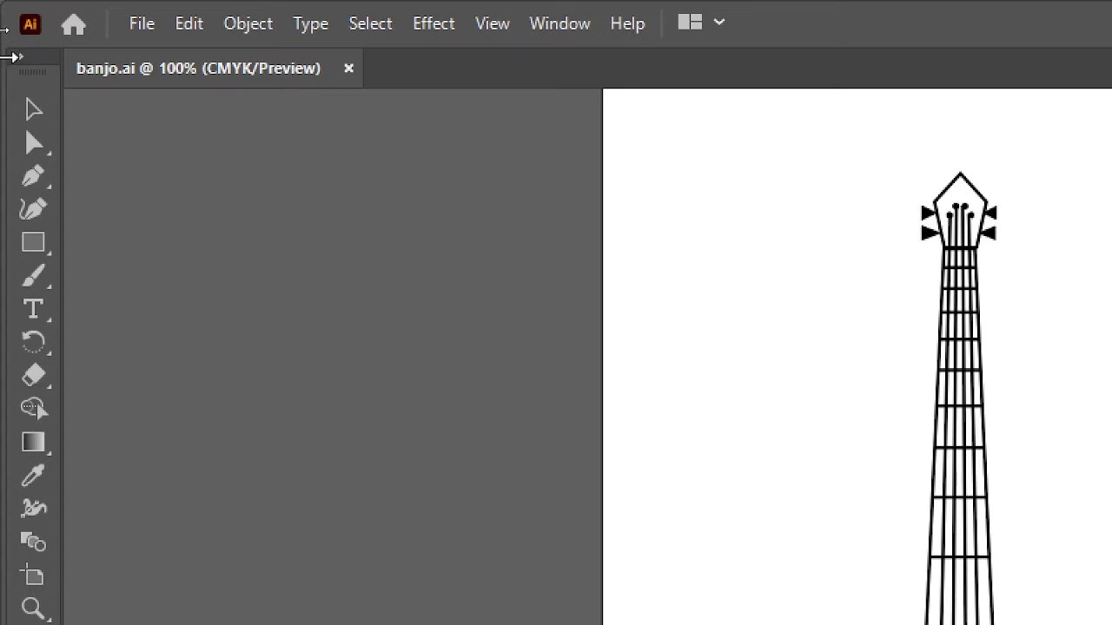
# Expand the toolbox to two columns and detach it as a floating panel over the canvas
pyautogui.click(19, 57)
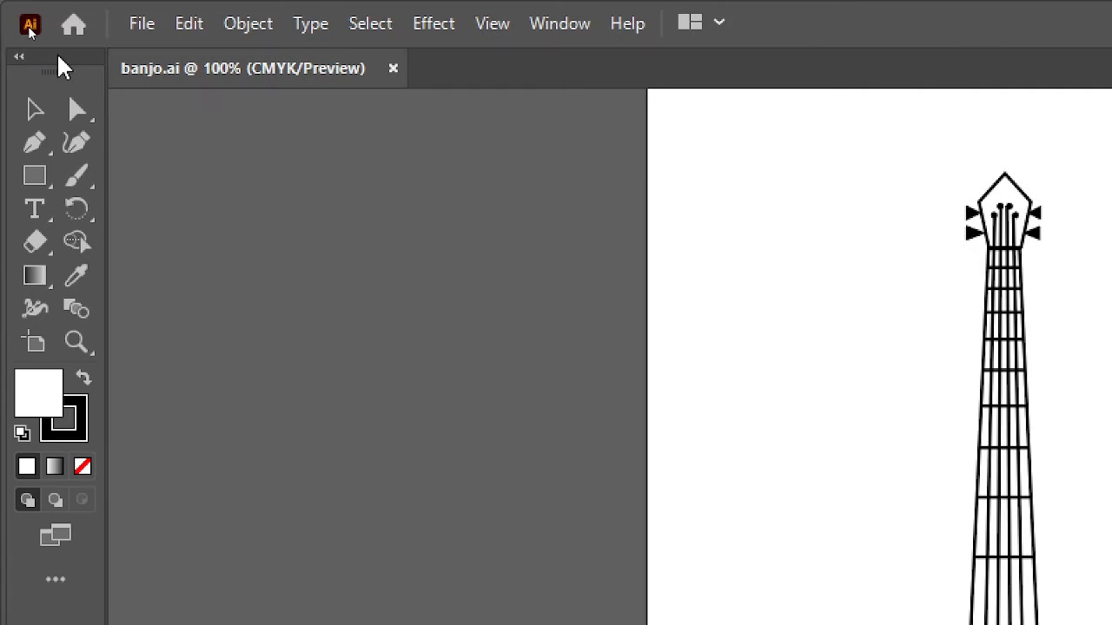
pyautogui.moveTo(59, 59); pyautogui.dragTo(245, 123)
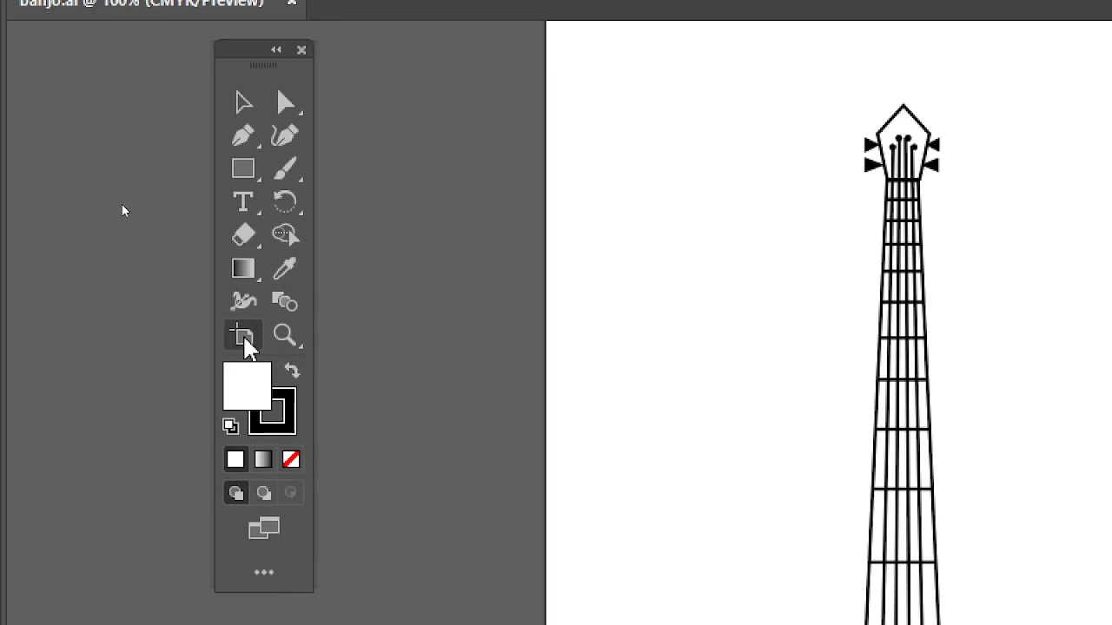
# Add a second blank artboard of the same size beside the banjo artboard
pyautogui.click(245, 343)
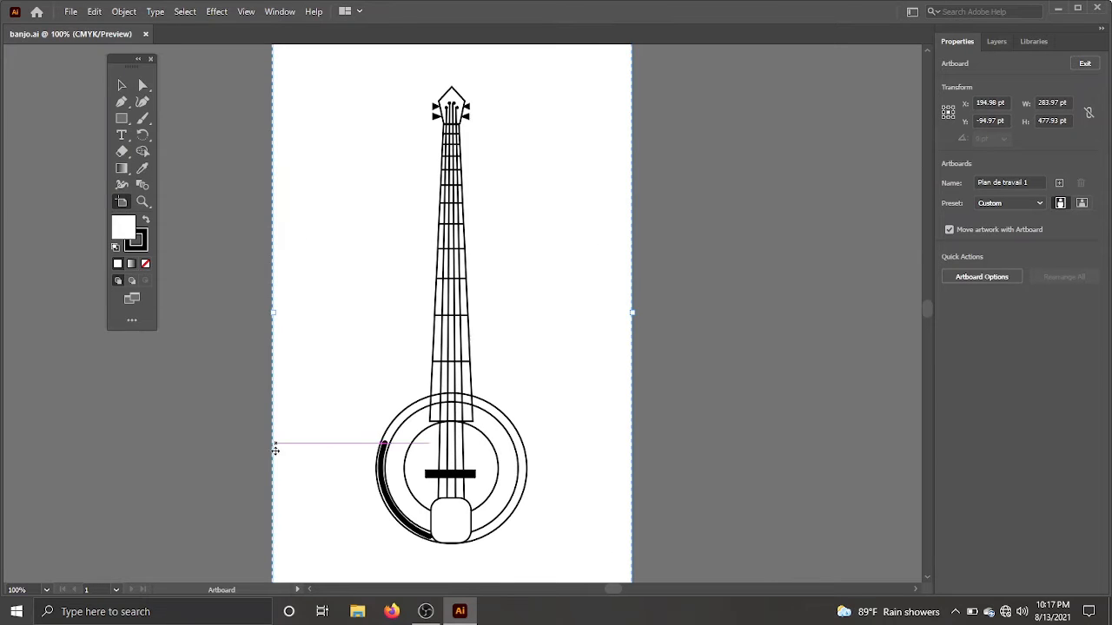
pyautogui.scroll(-4, 365, 269)
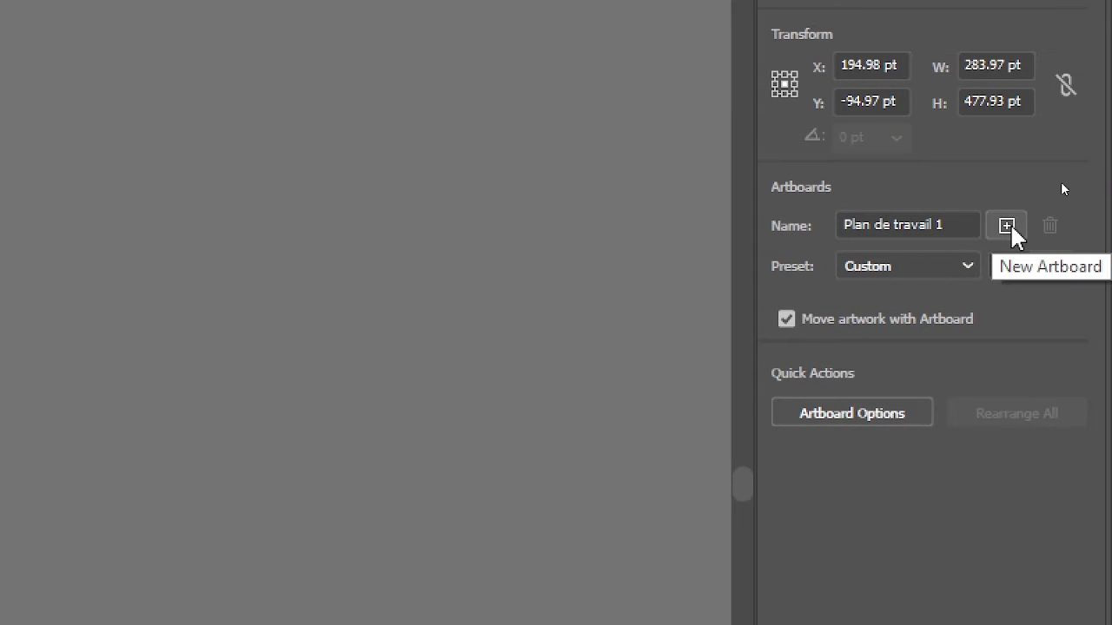
pyautogui.click(1008, 227)
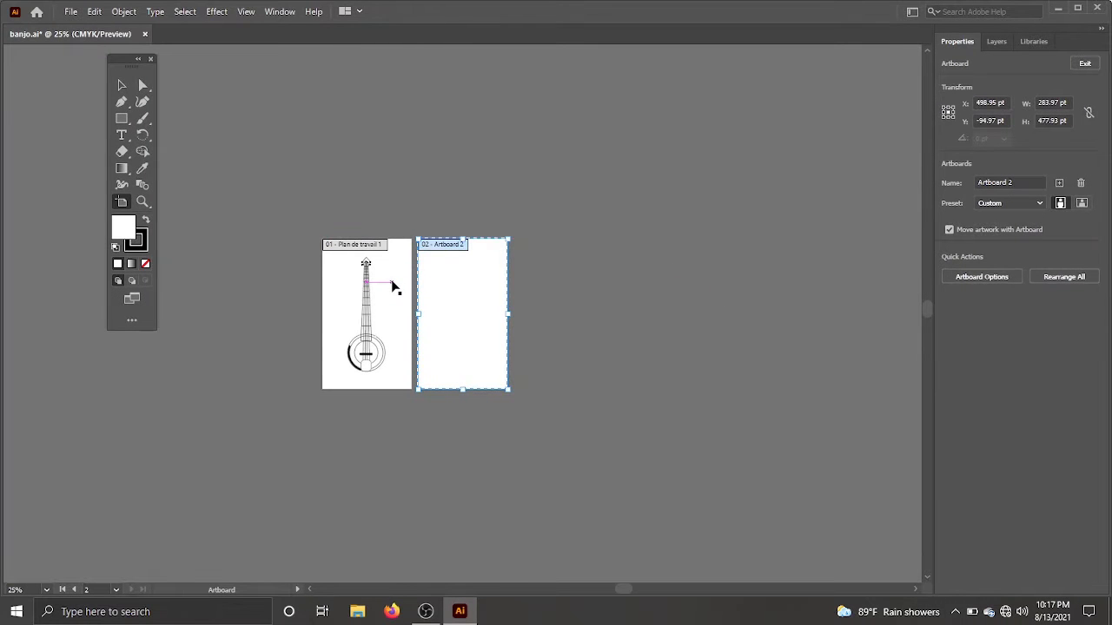
pyautogui.scroll(6, 392, 283)
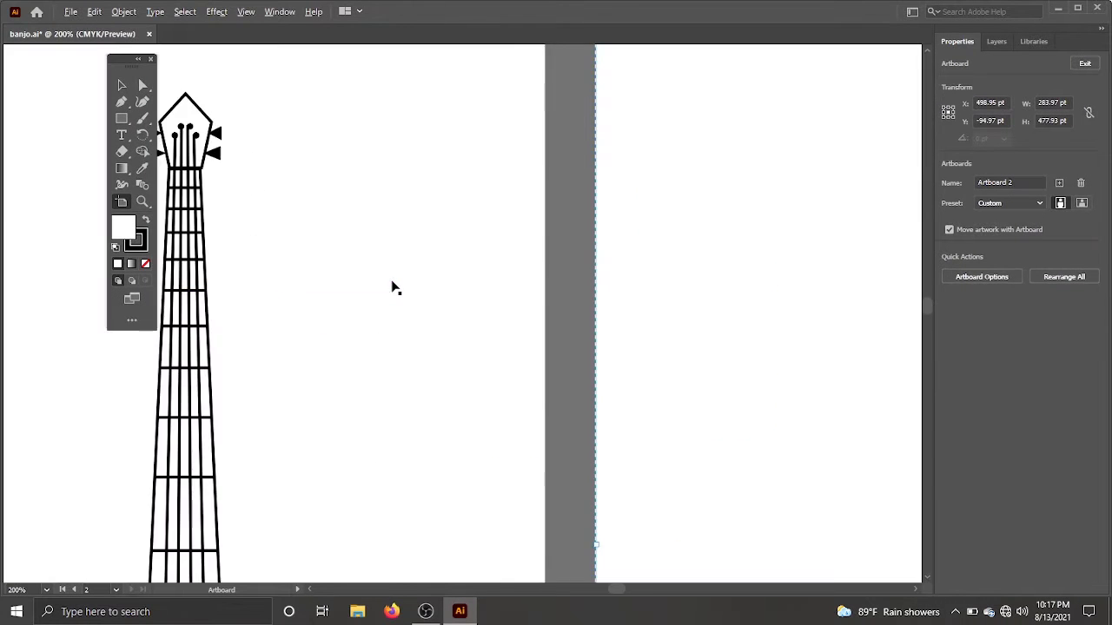
pyautogui.scroll(-4, 392, 283)
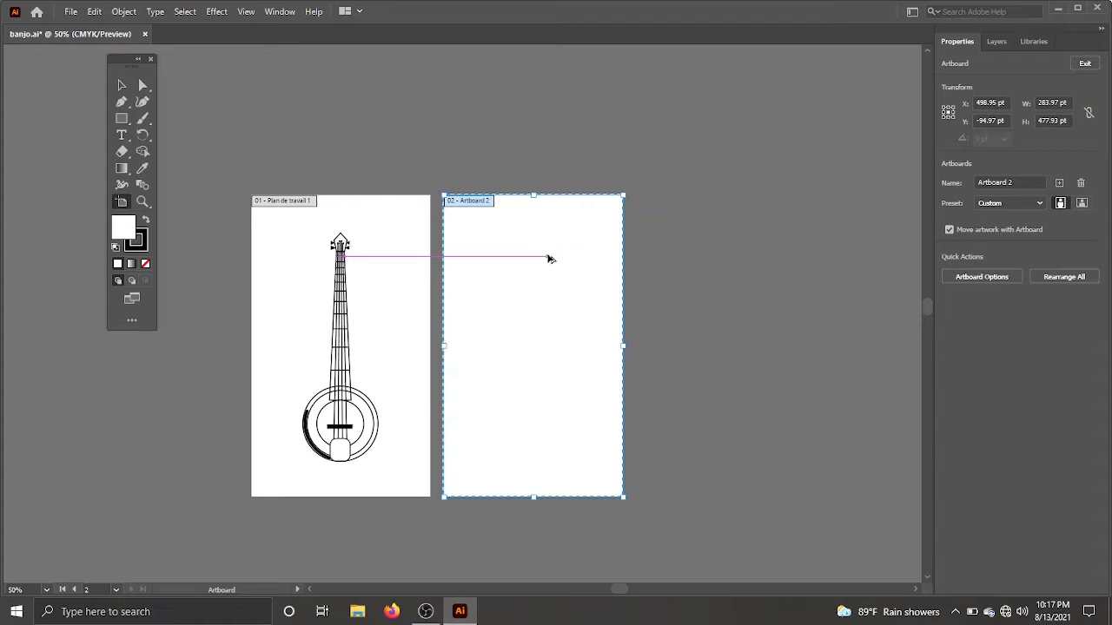
# Duplicate the second artboard and place the copy beside the original, keeping artboard editing active
pyautogui.moveTo(556, 259); pyautogui.dragTo(751, 258)
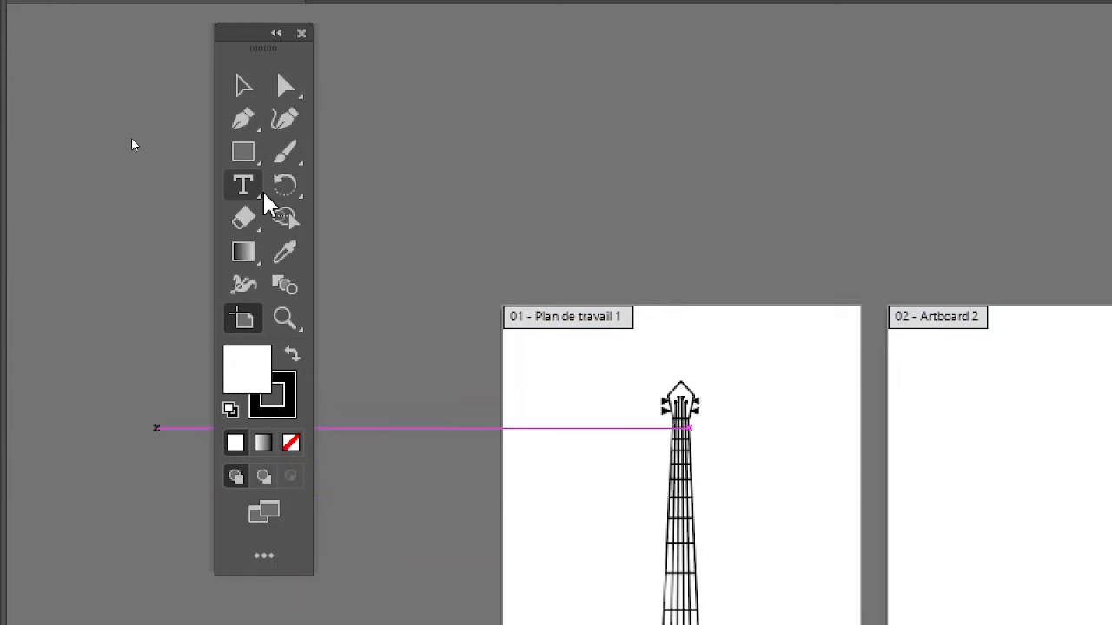
pyautogui.click(247, 90)
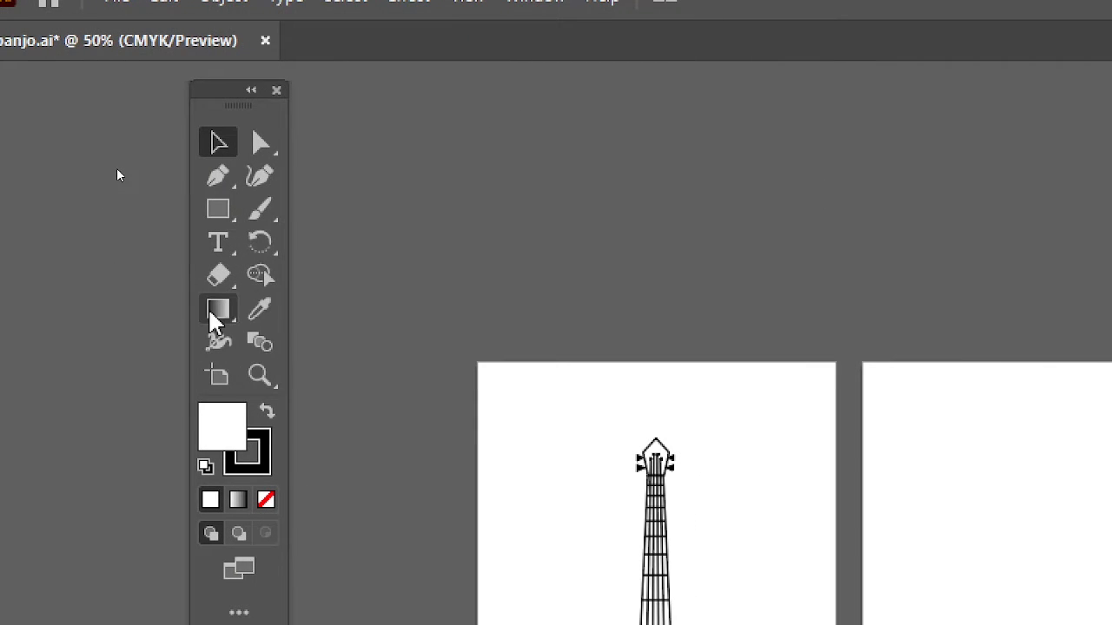
pyautogui.click(218, 209)
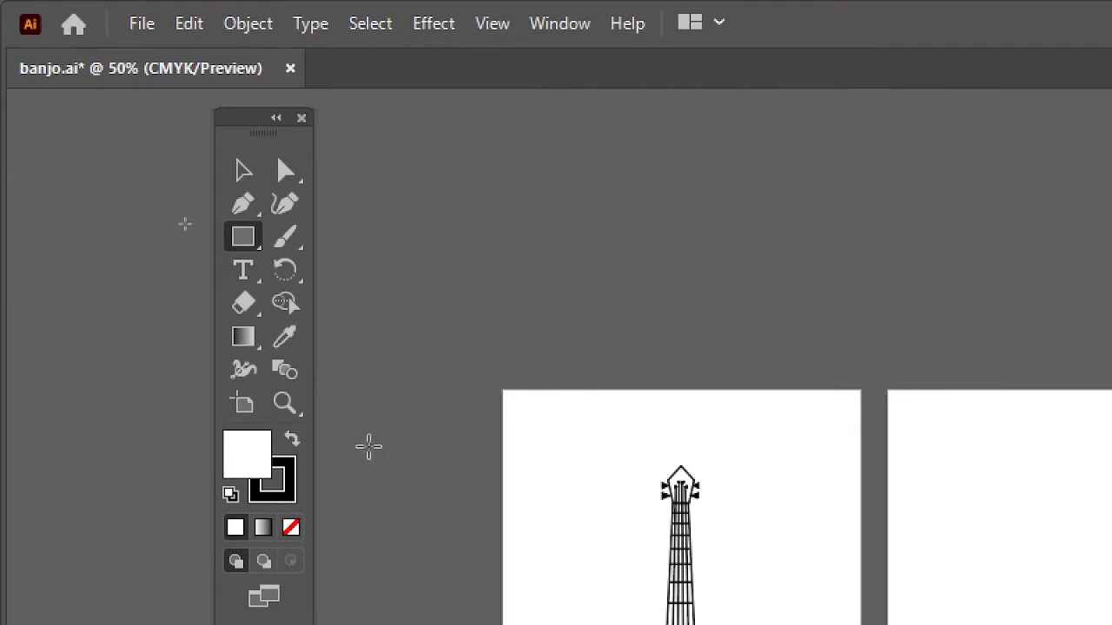
pyautogui.click(249, 412)
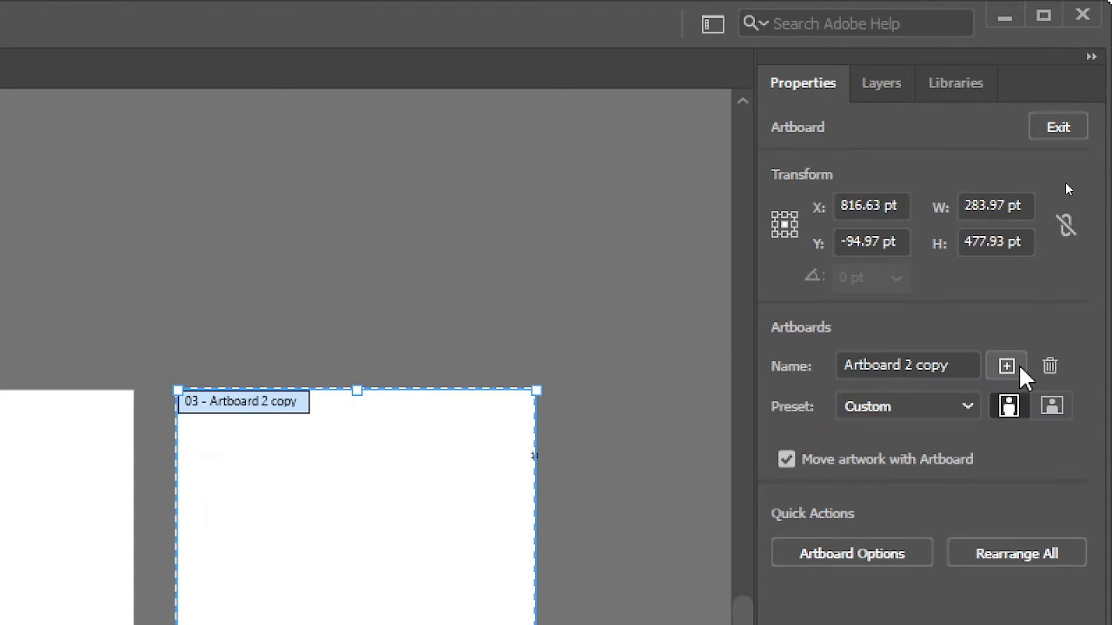
# Add a fourth blank artboard, delete both it and the Artboard 2 copy, and leave artboard editing
pyautogui.click(1013, 373)
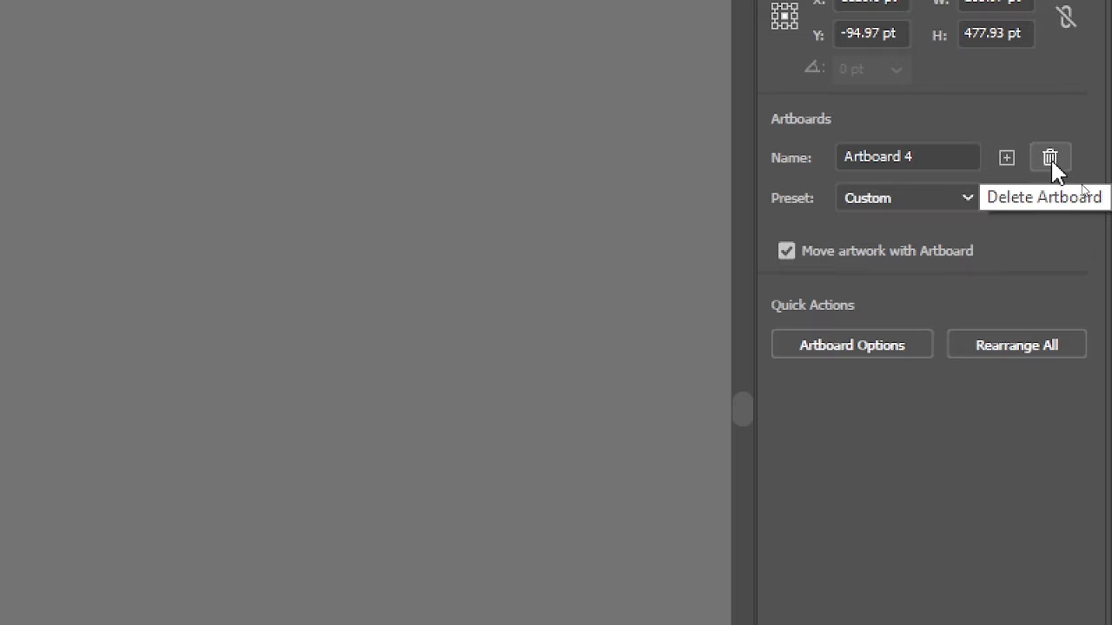
pyautogui.click(1050, 159)
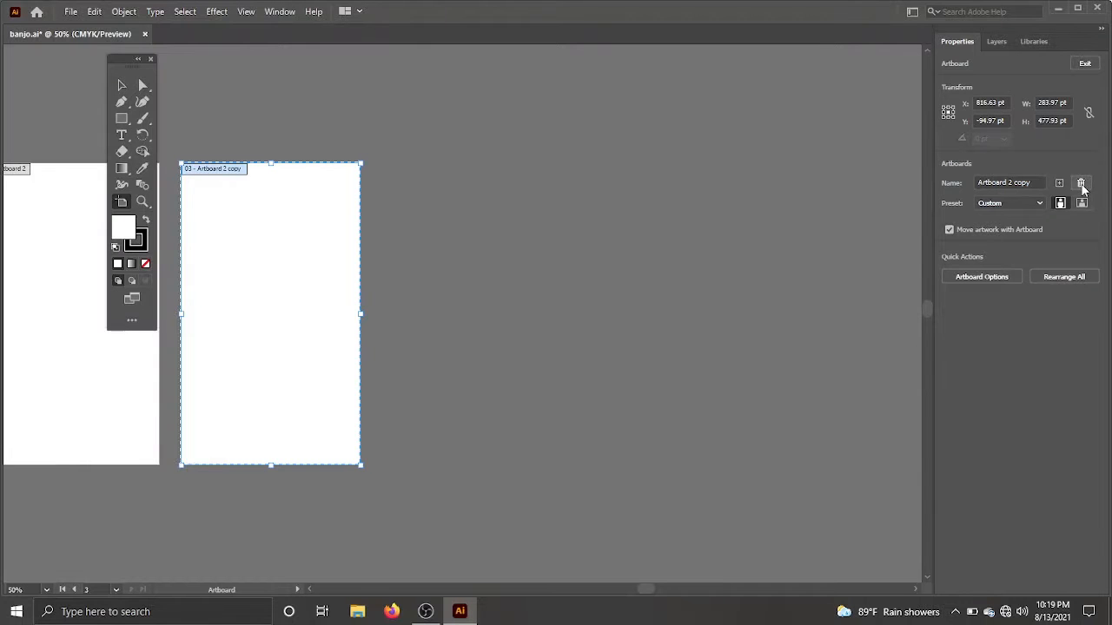
pyautogui.click(1081, 184)
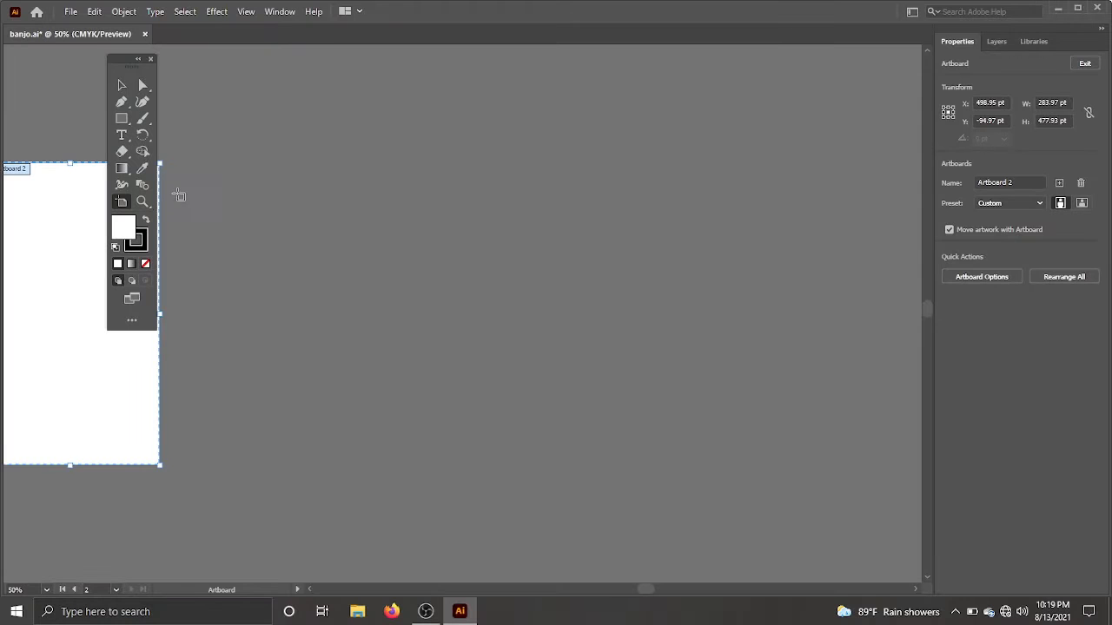
pyautogui.press('space')
pyautogui.press('Escape')
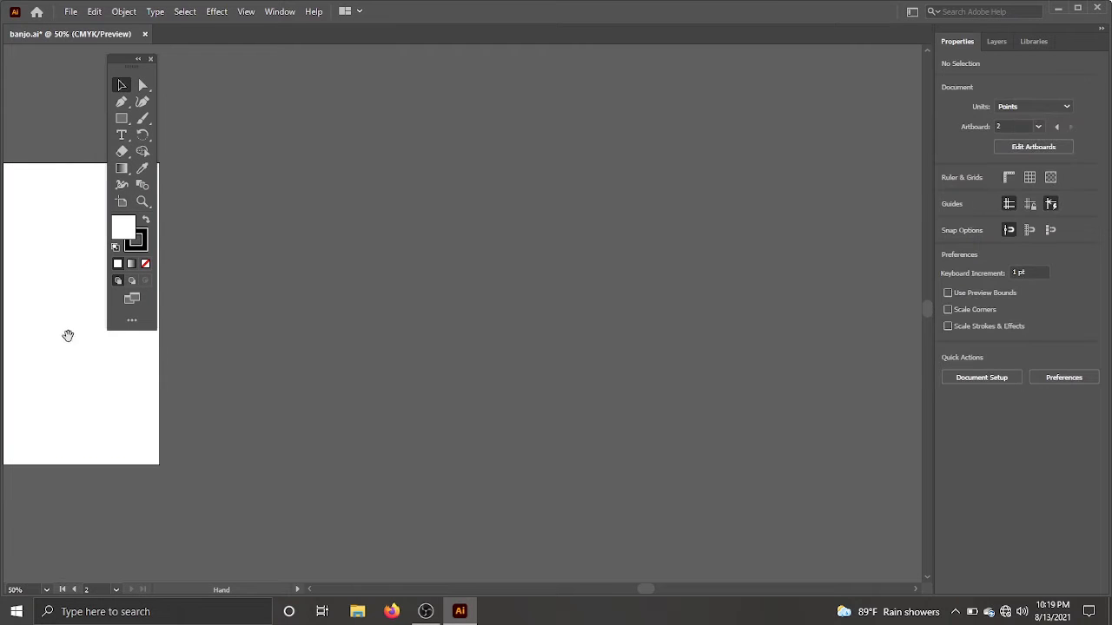
# Select the whole banjo drawing on the first artboard and clear the selection again
pyautogui.hotkey('ctrl', 'alt', '0')
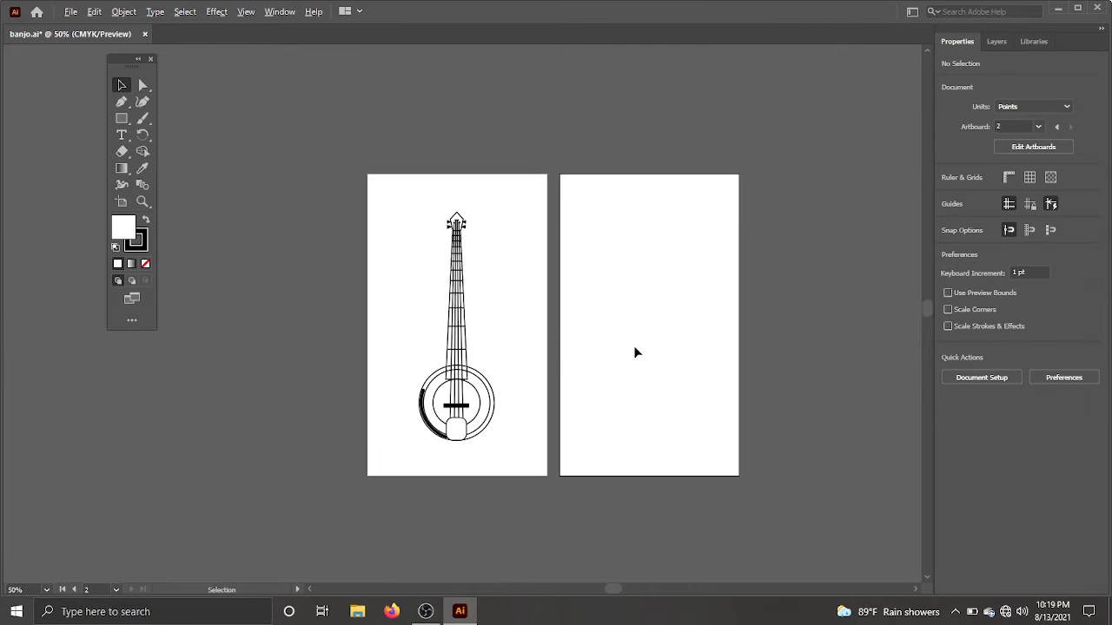
pyautogui.scroll(6, 634, 347)
pyautogui.scroll(-10, 635, 347)
pyautogui.scroll(6, 634, 348)
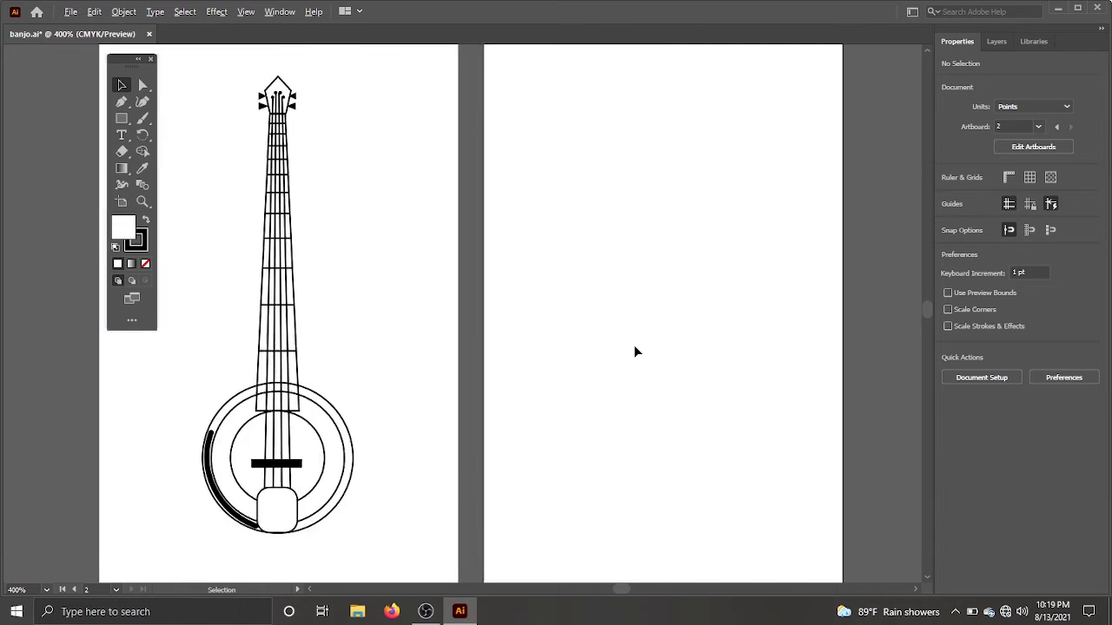
pyautogui.scroll(1, 634, 347)
pyautogui.scroll(-2, 635, 347)
pyautogui.moveTo(325, 130); pyautogui.dragTo(462, 483)
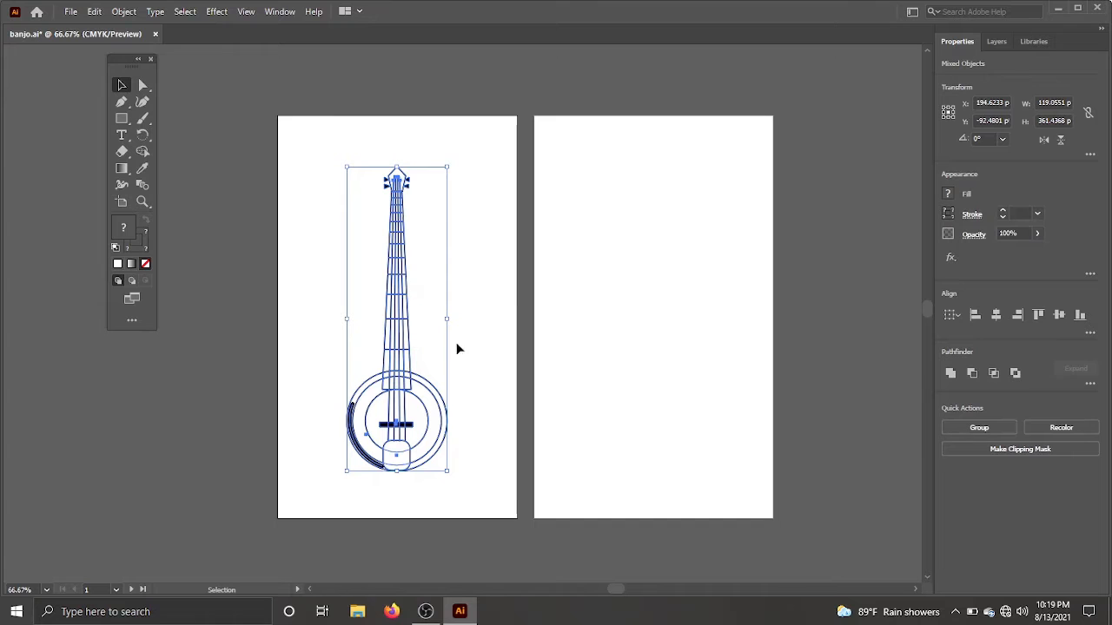
pyautogui.click(689, 280)
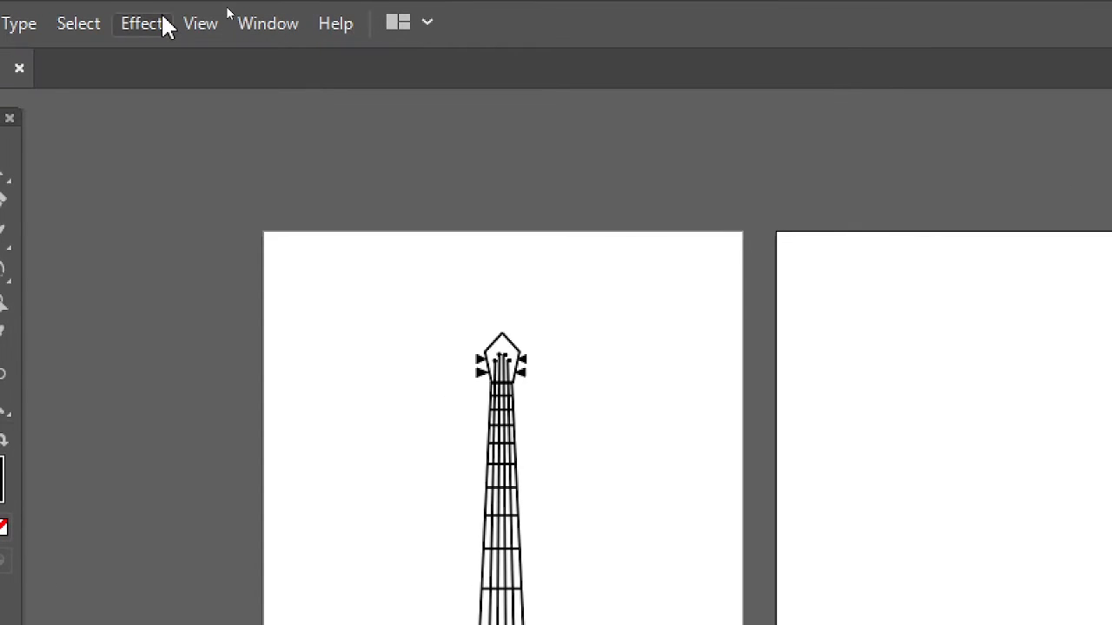
pyautogui.click(196, 26)
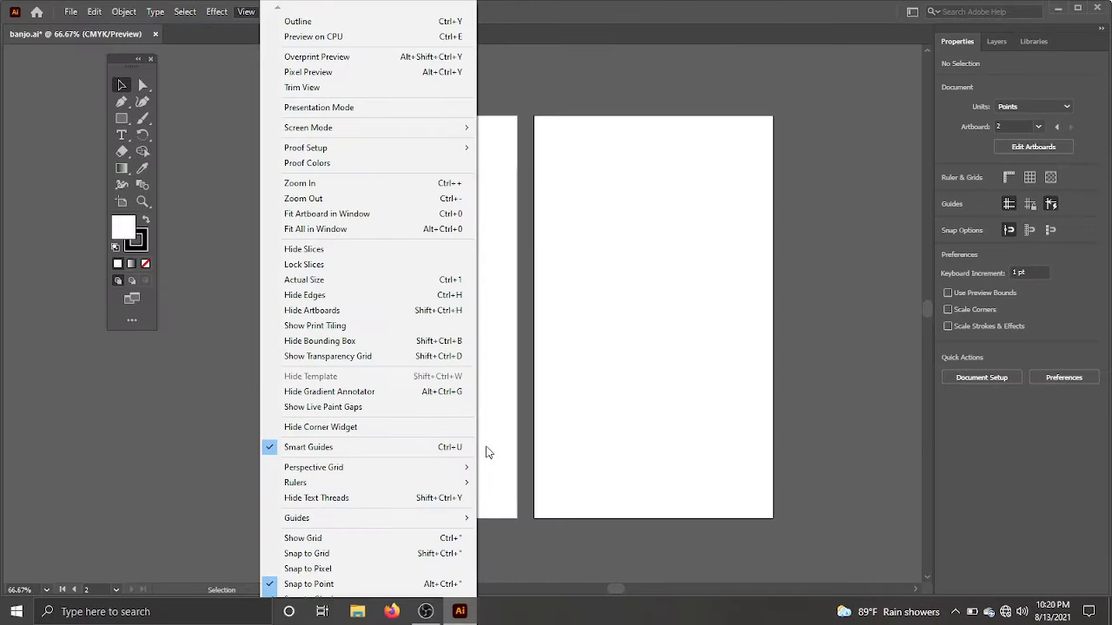
pyautogui.click(969, 253)
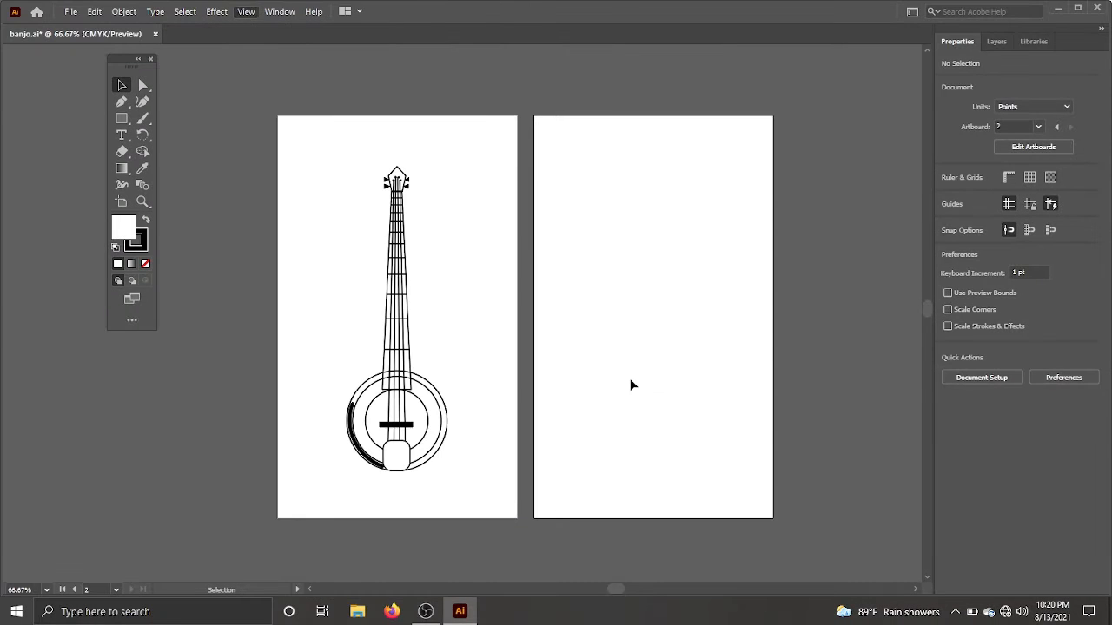
pyautogui.click(122, 120)
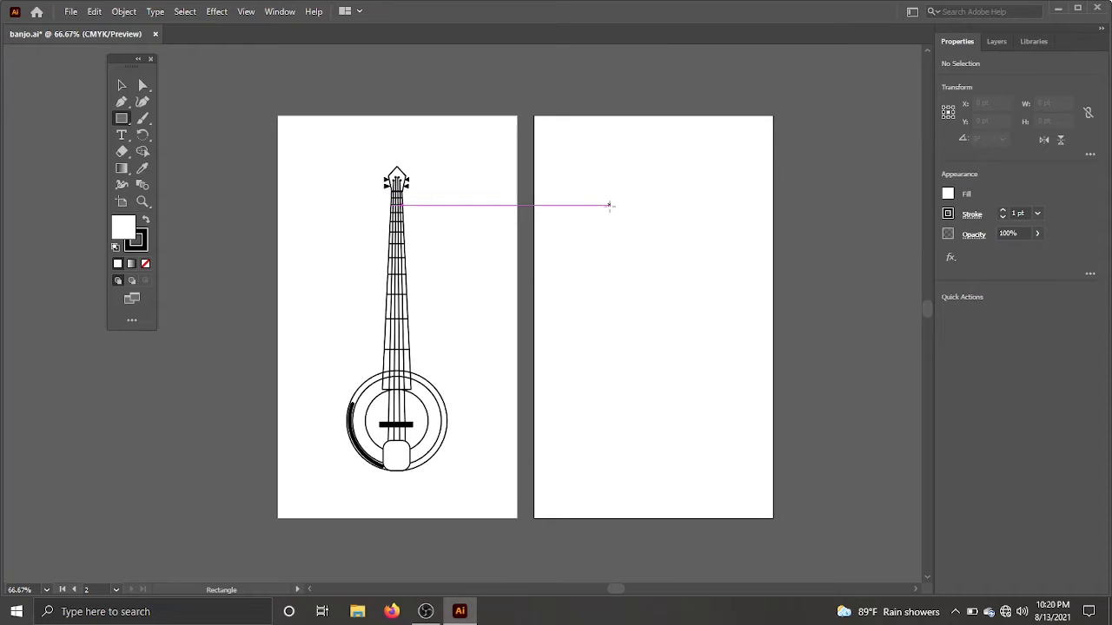
pyautogui.press('ctrl')
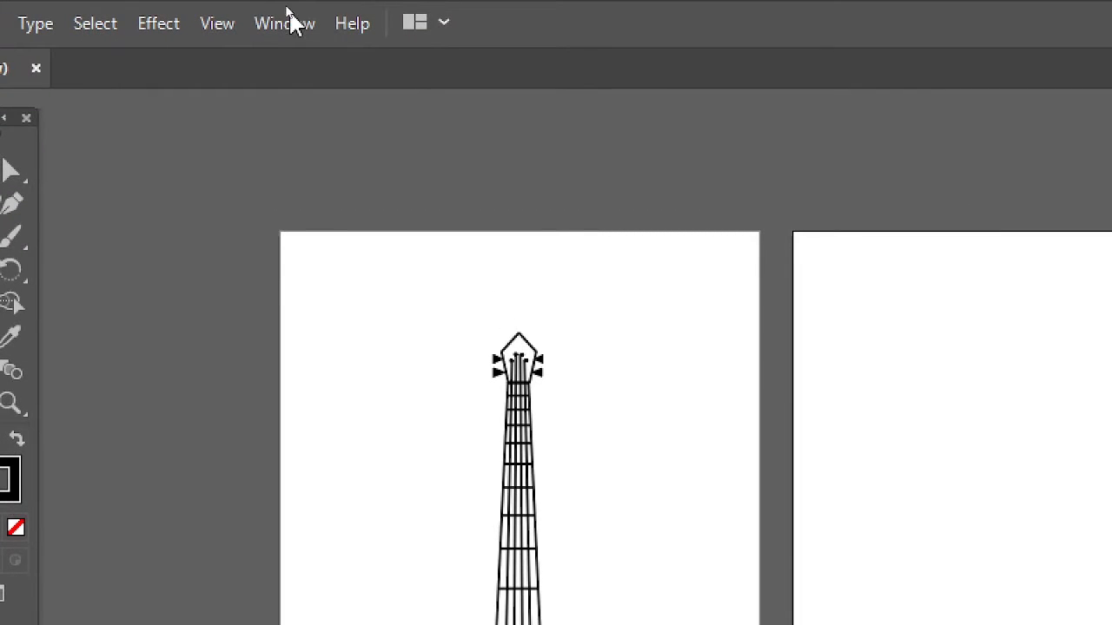
pyautogui.click(219, 26)
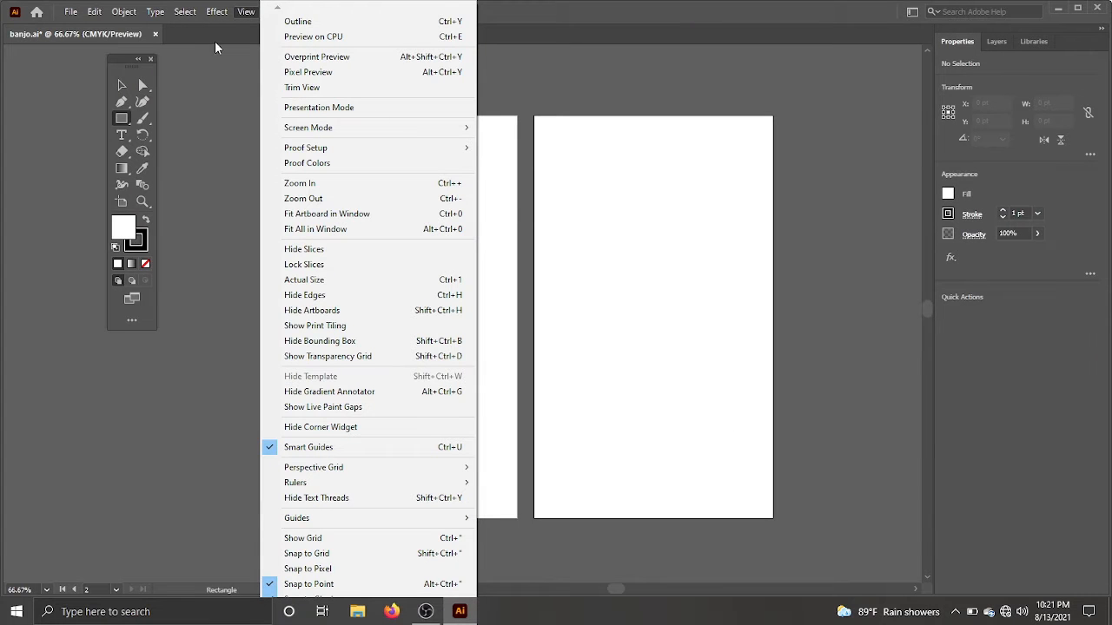
pyautogui.click(122, 82)
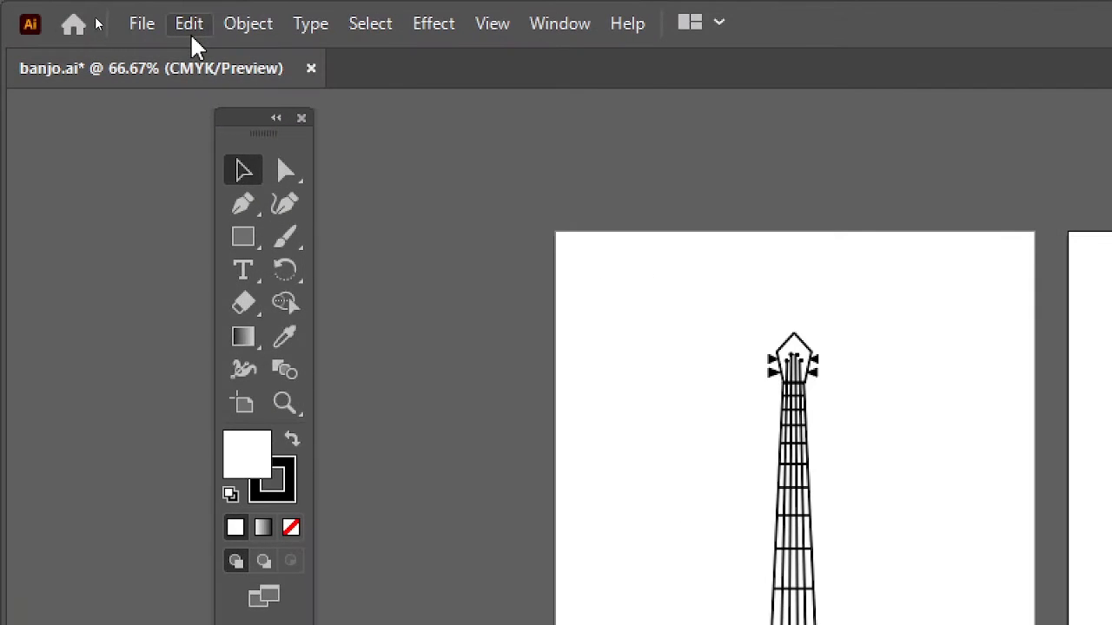
# Open the units preferences, set the stroke unit to Points and accept the settings
pyautogui.click(97, 14)
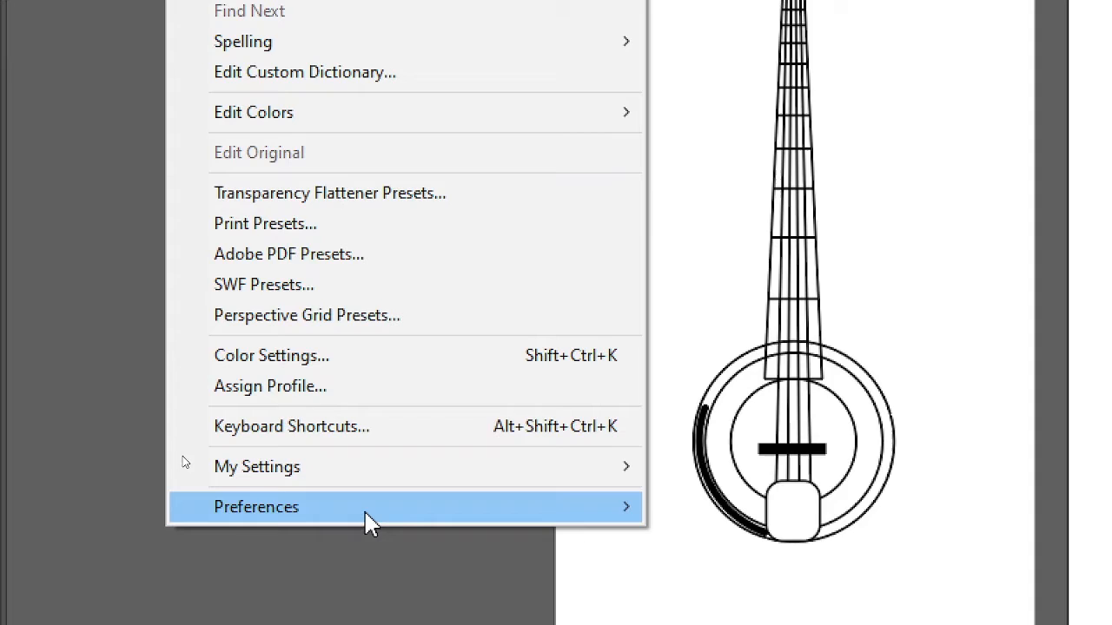
pyautogui.moveTo(379, 521)
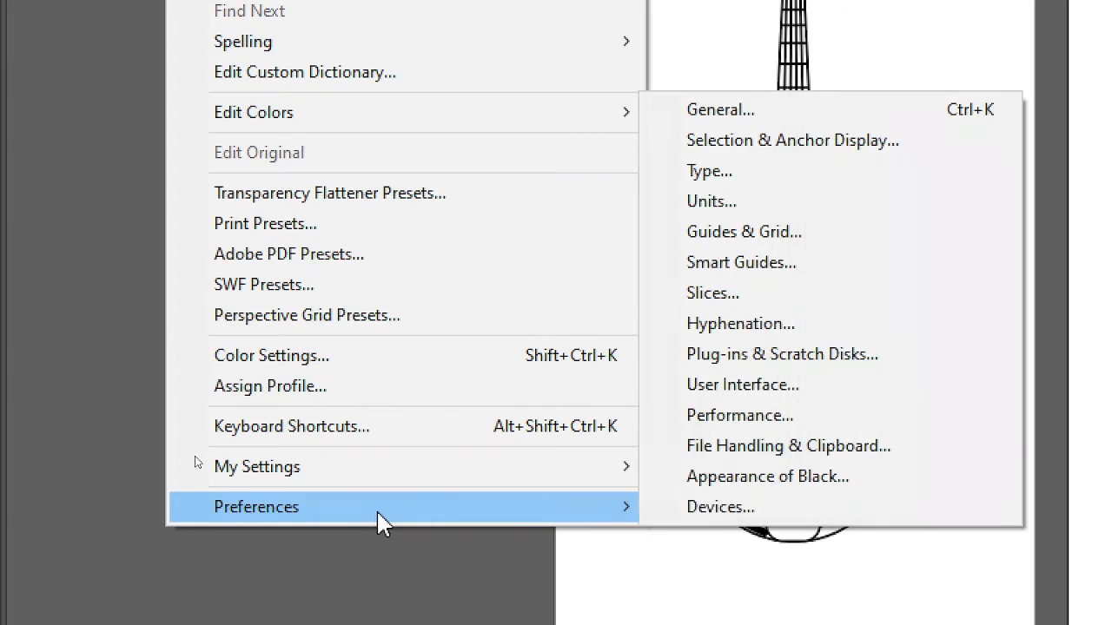
pyautogui.click(829, 201)
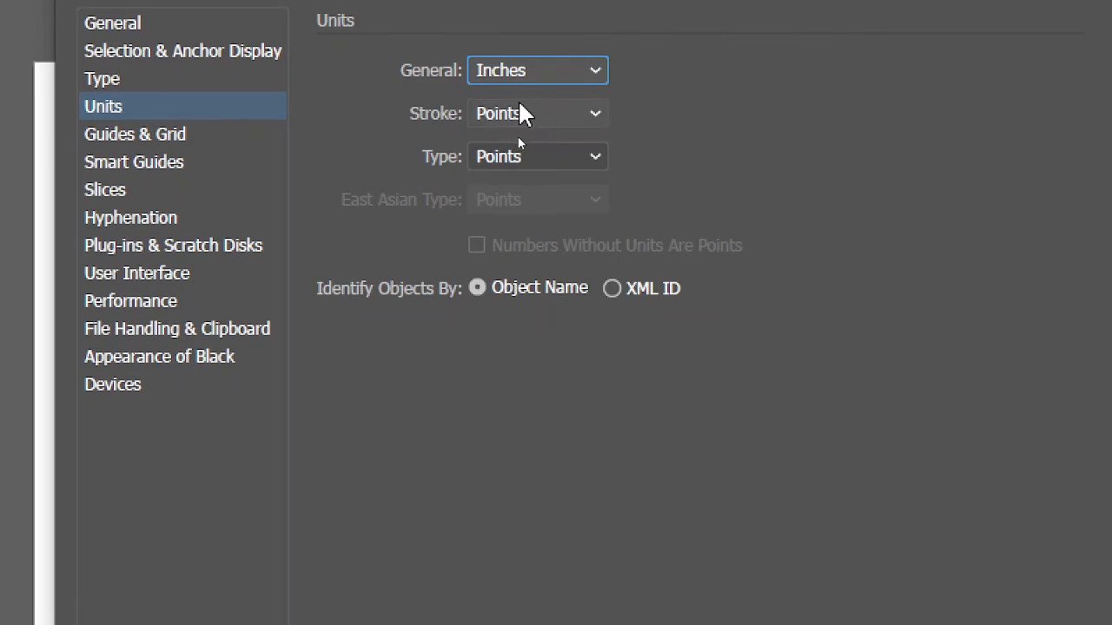
pyautogui.click(547, 116)
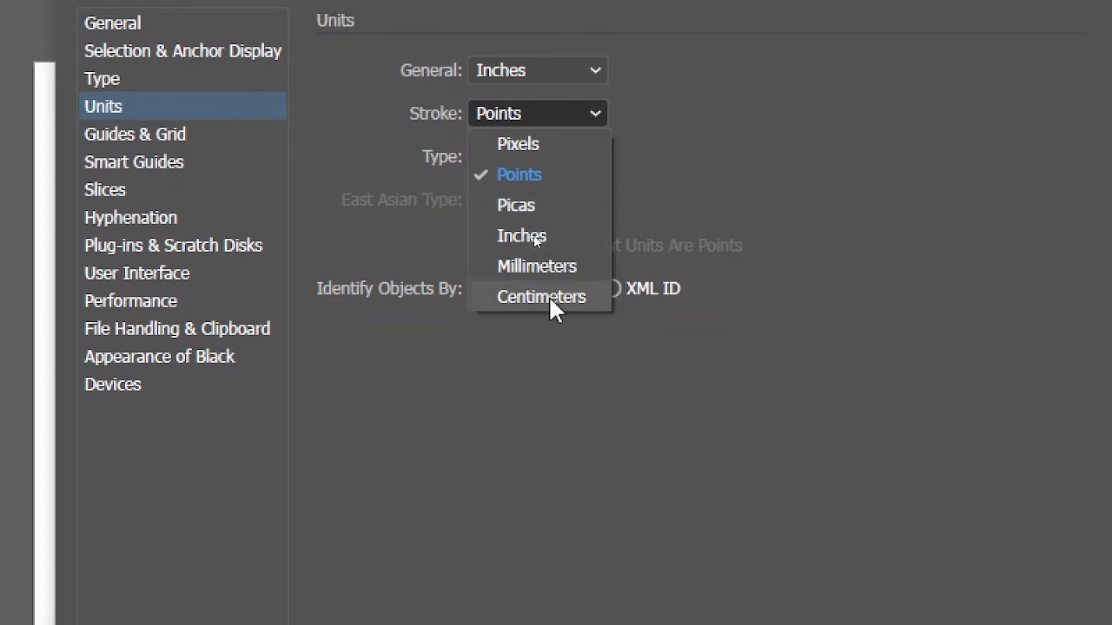
pyautogui.click(491, 111)
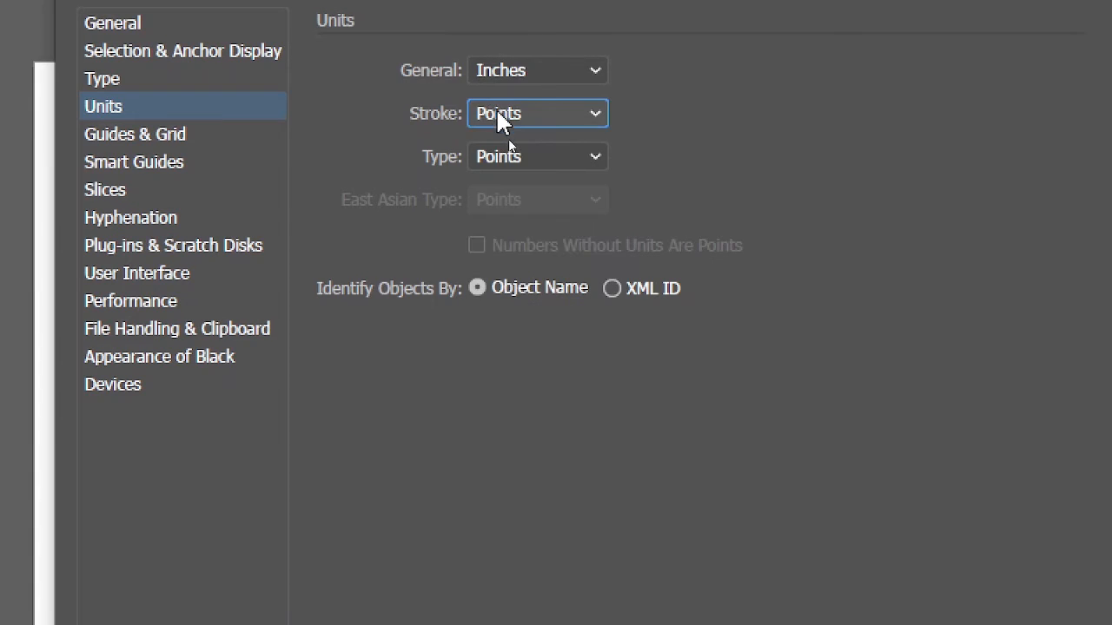
pyautogui.click(498, 114)
pyautogui.click(530, 174)
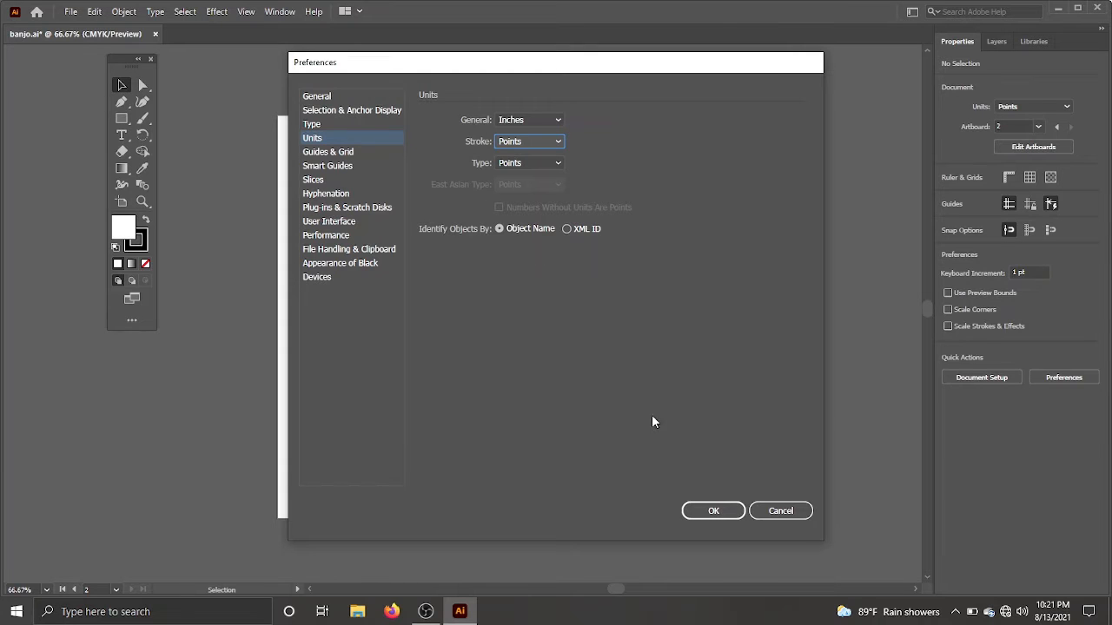
pyautogui.click(704, 508)
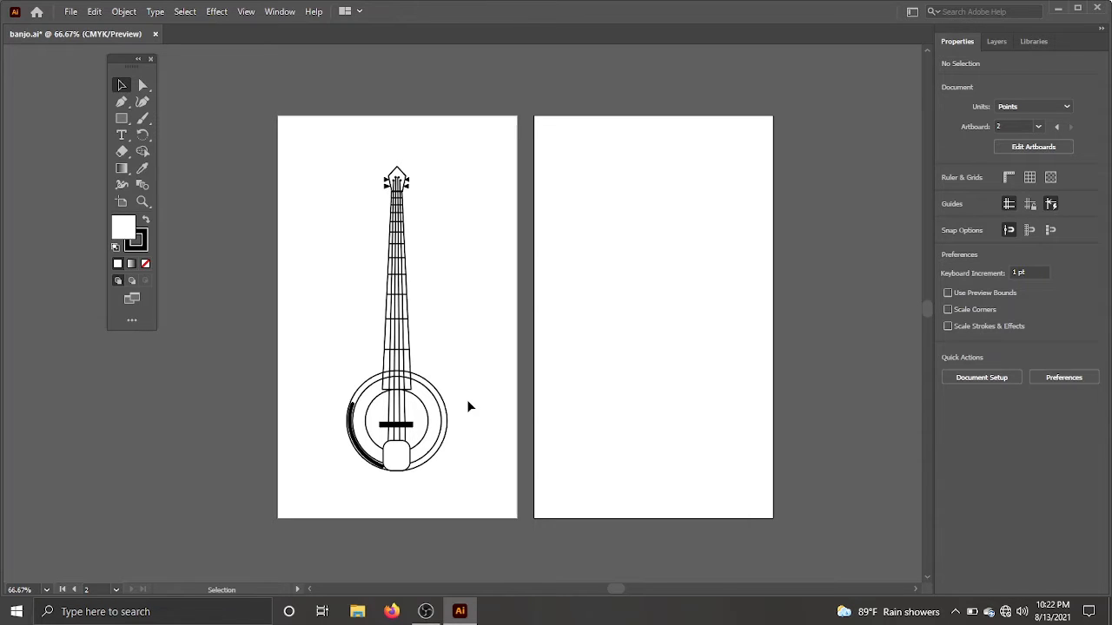
# Examine the banjo drawing up close, from the round body along the neck to the headstock
pyautogui.scroll(5, 397, 454)
pyautogui.scroll(-1, 397, 456)
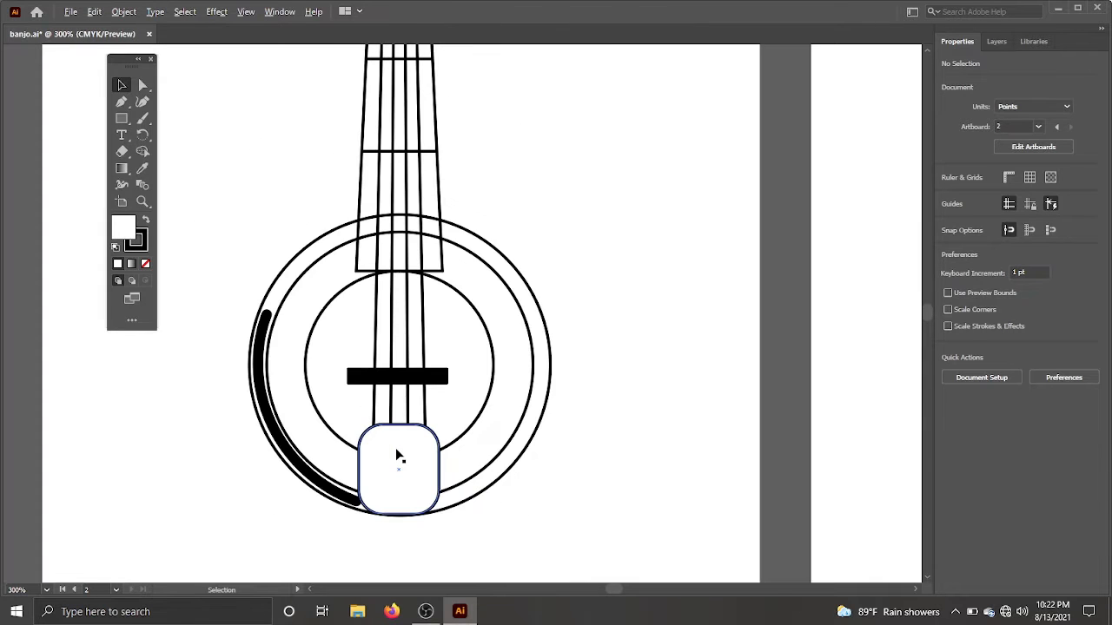
pyautogui.scroll(-1, 403, 450)
pyautogui.scroll(3, 409, 448)
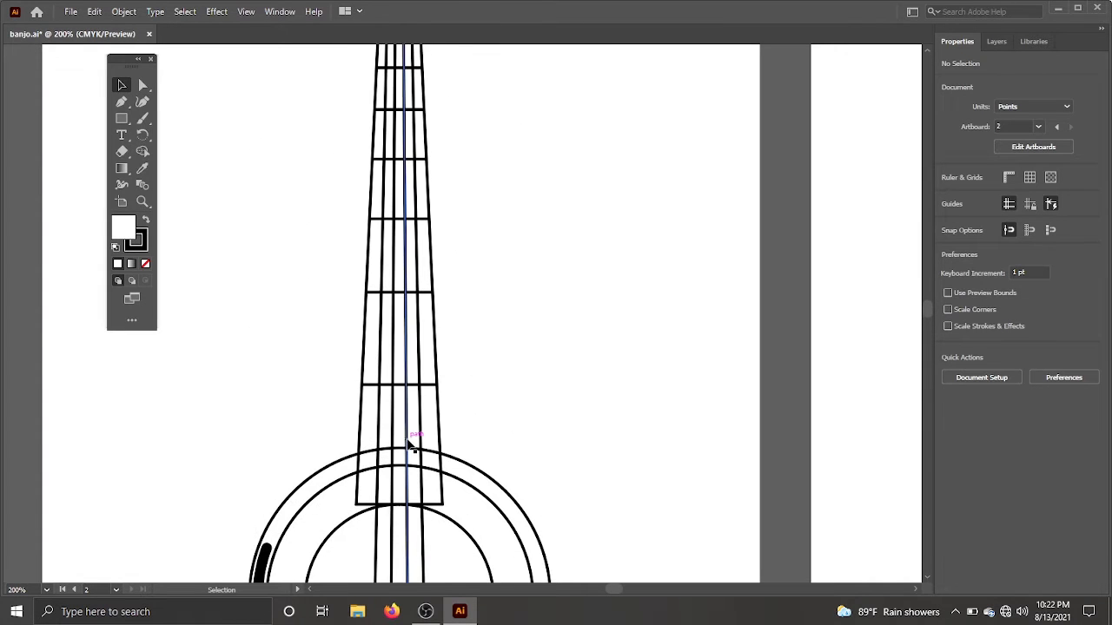
pyautogui.scroll(-5, 409, 445)
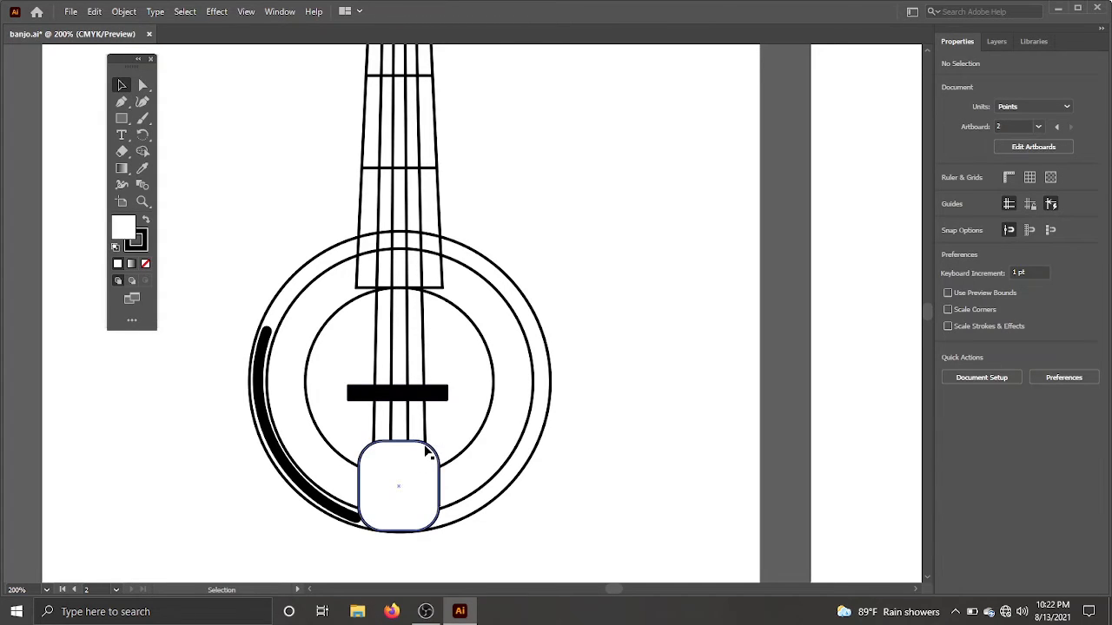
pyautogui.scroll(5, 447, 434)
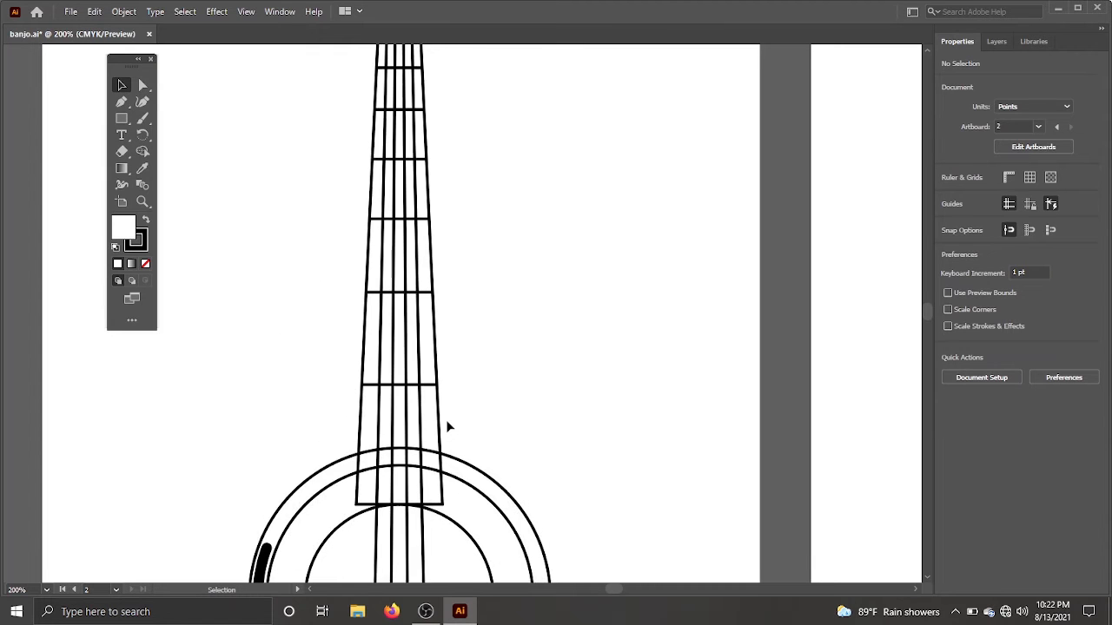
pyautogui.scroll(6, 446, 419)
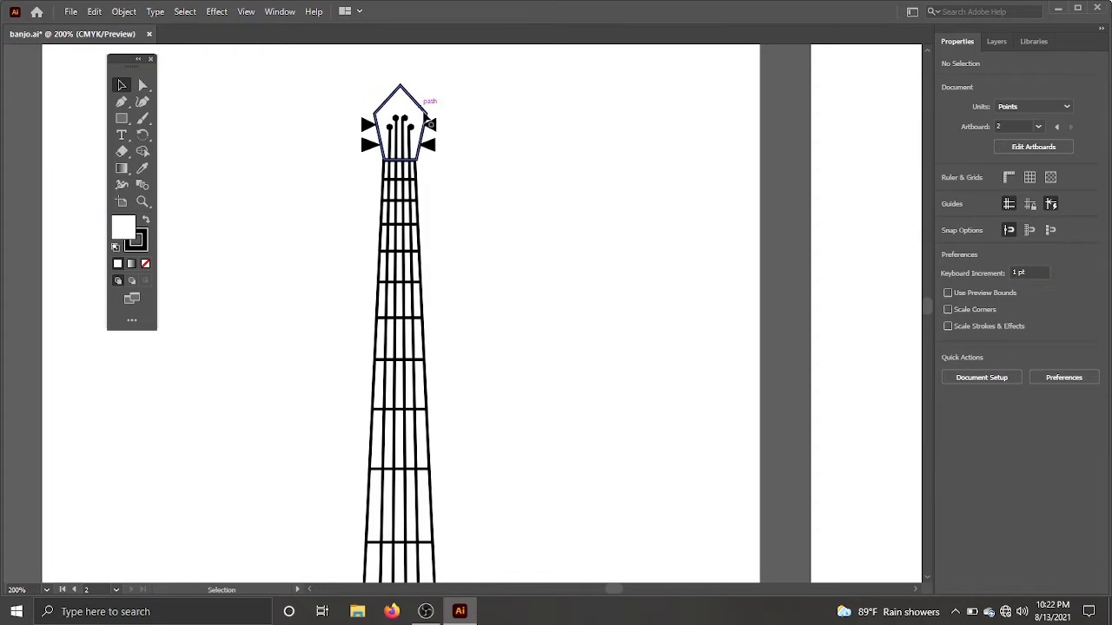
pyautogui.scroll(4, 425, 129)
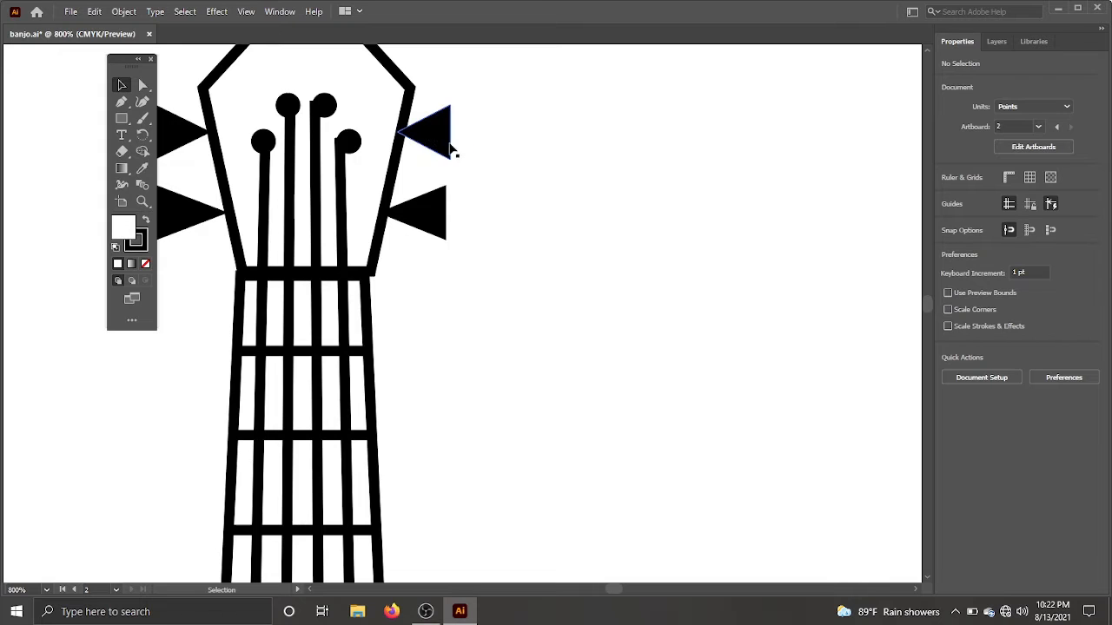
# View both artboards together and inspect the banjo at a moderate magnification, shifting between its body and neck
pyautogui.scroll(-10, 564, 186)
pyautogui.scroll(4, 564, 204)
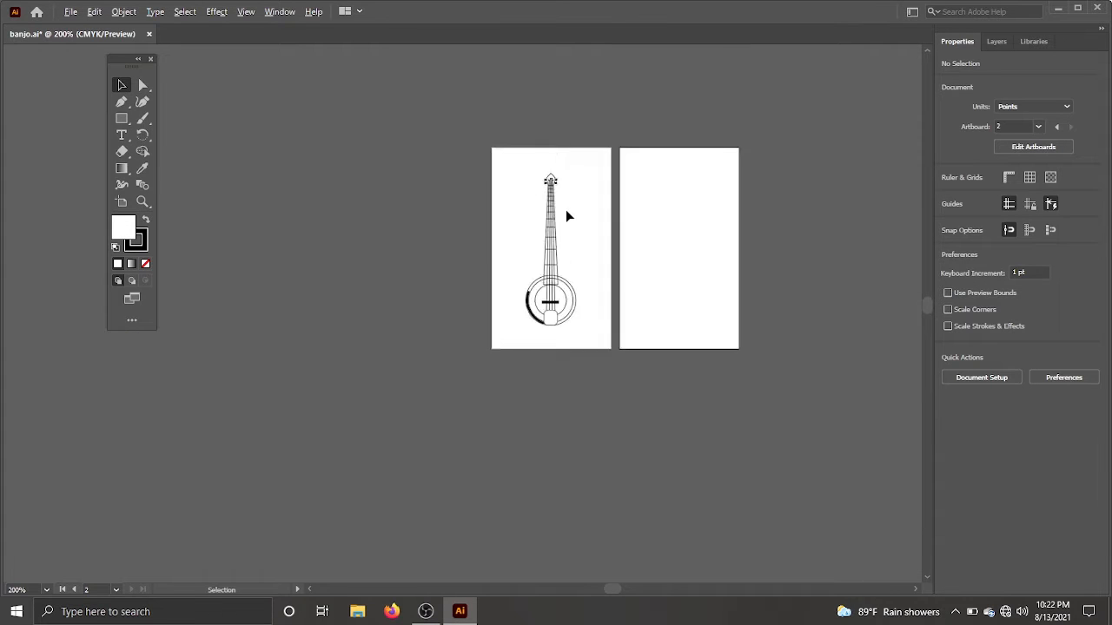
pyautogui.press('space')
pyautogui.moveTo(571, 230); pyautogui.dragTo(421, 195)
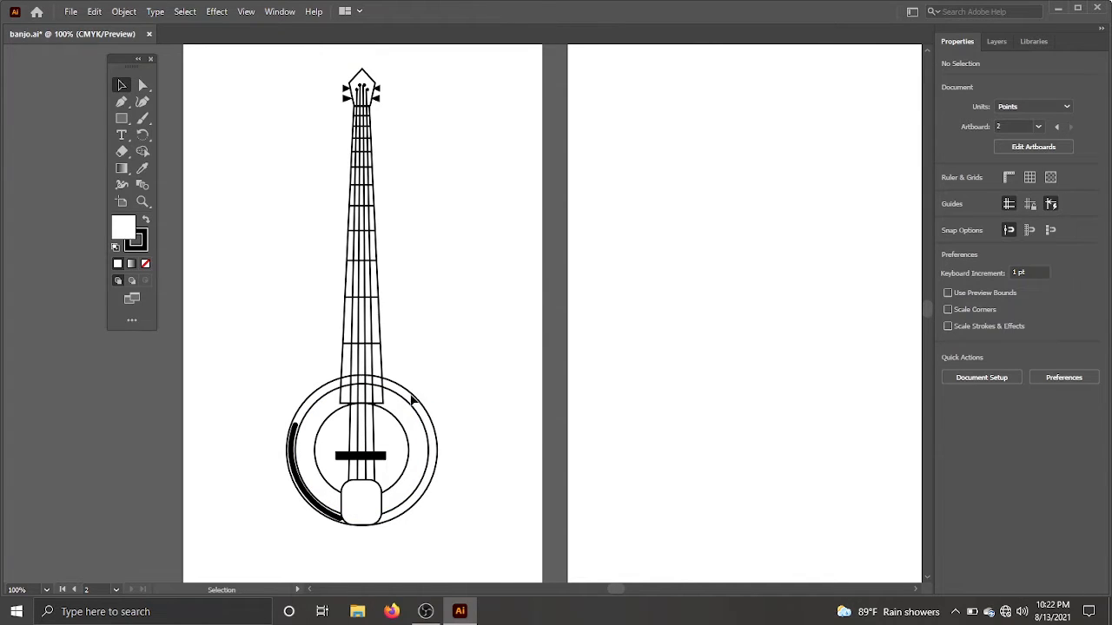
pyautogui.press('space')
pyautogui.moveTo(453, 389); pyautogui.dragTo(409, 317)
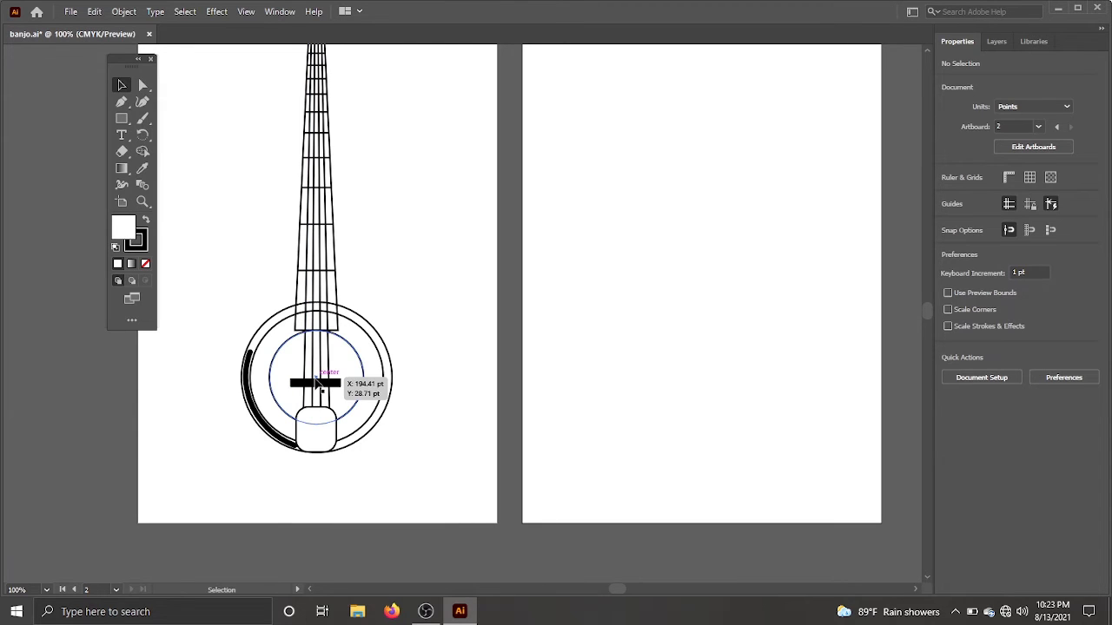
pyautogui.scroll(3, 317, 380)
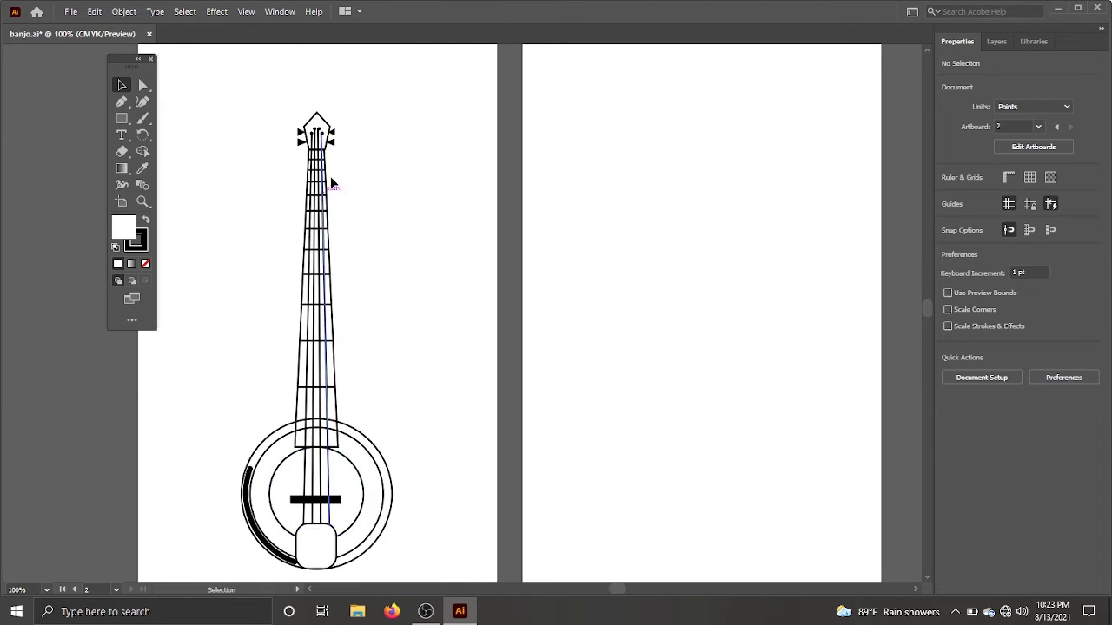
pyautogui.scroll(-2, 367, 208)
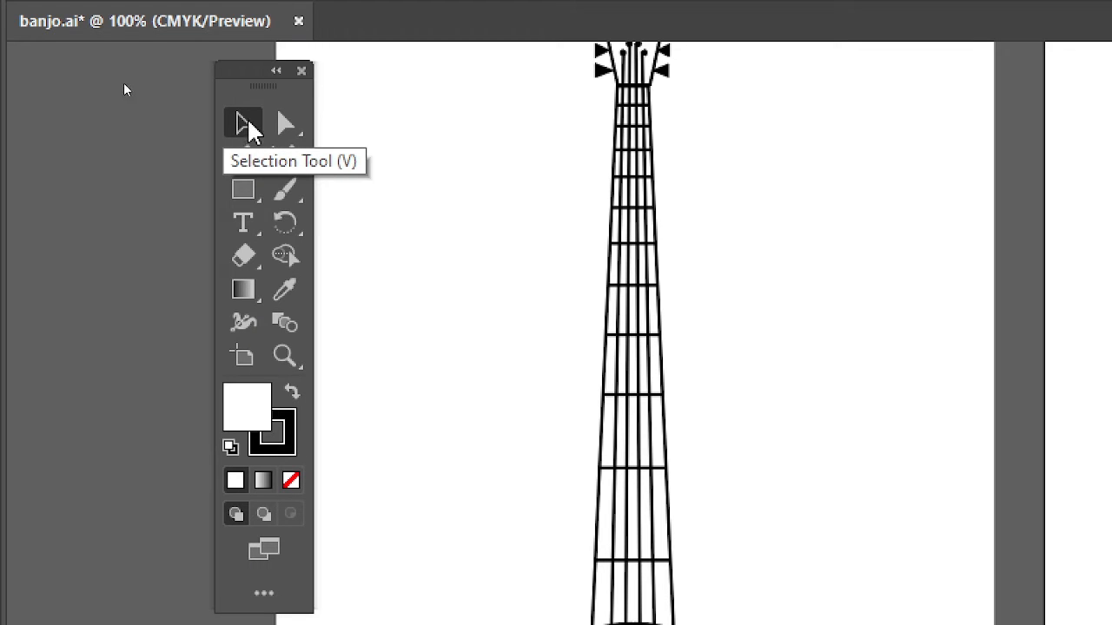
# Inspect the tools grouped with the Rectangle tool and with the Type tool
pyautogui.click(238, 188)
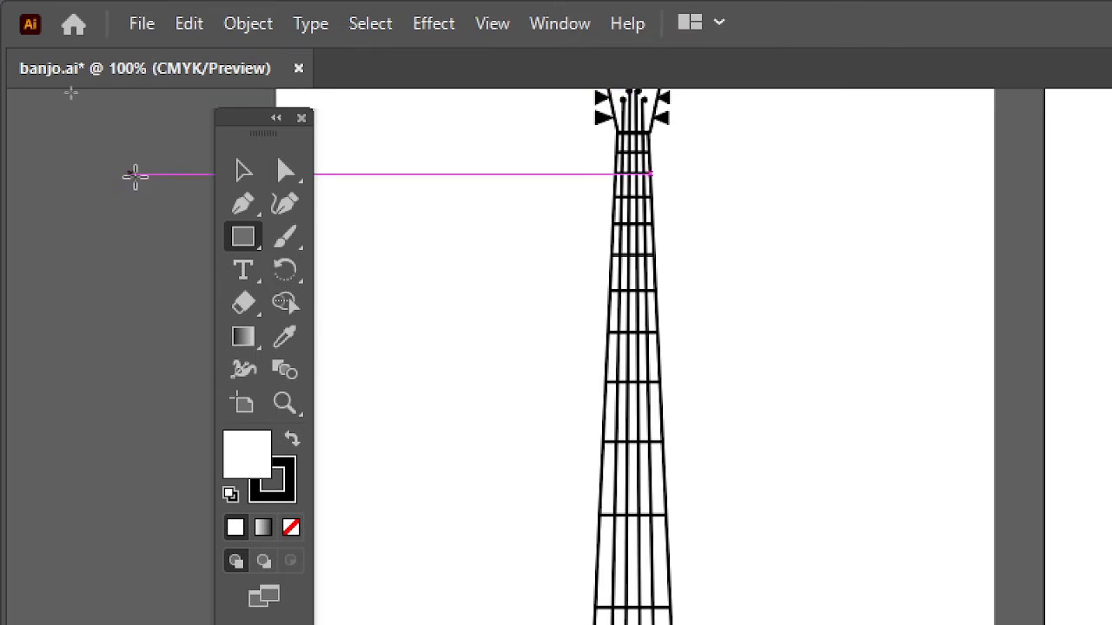
pyautogui.click(244, 238)
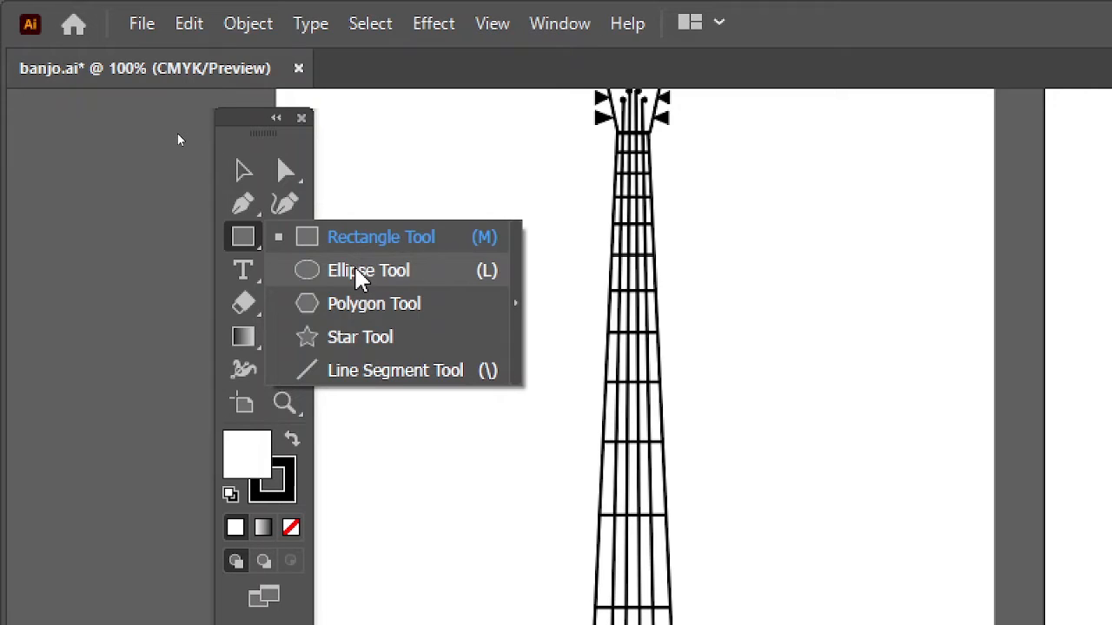
pyautogui.click(244, 238)
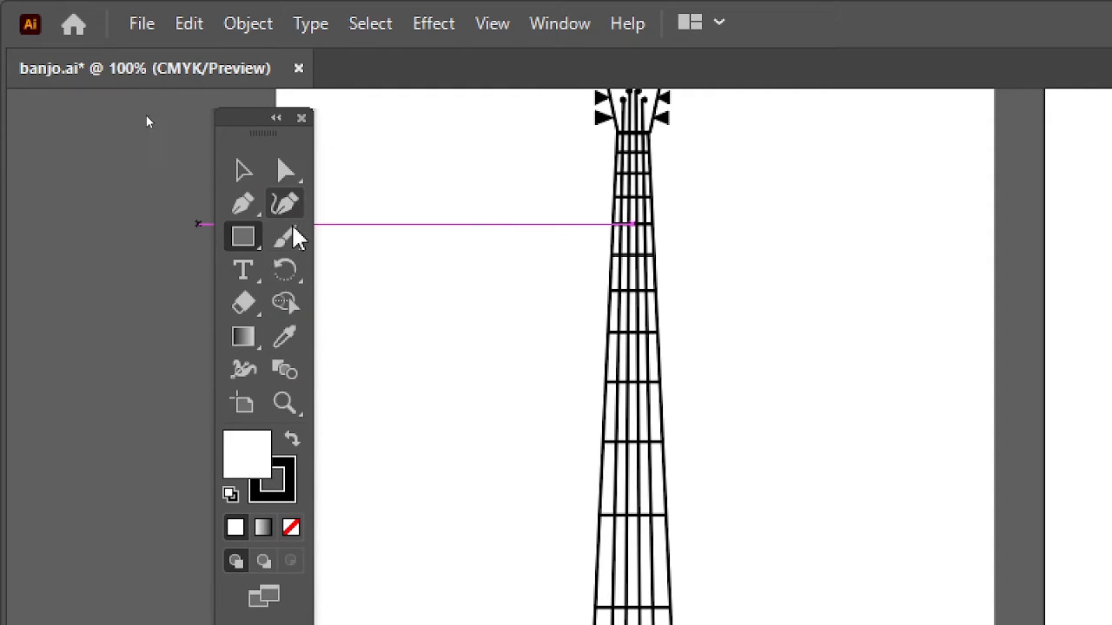
pyautogui.click(251, 279)
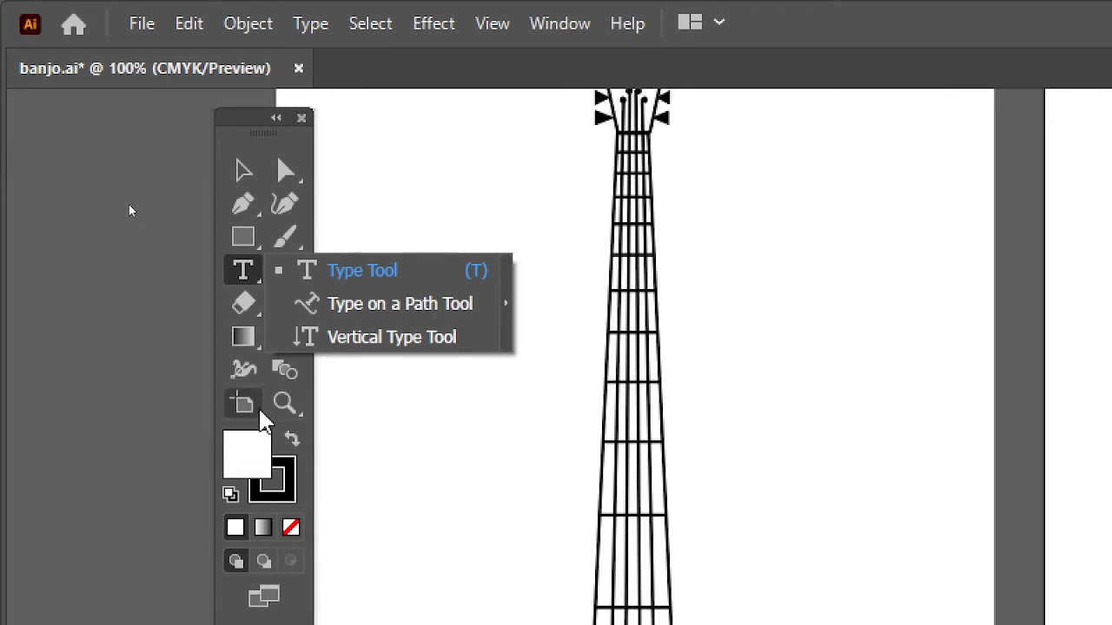
# Tear off the Rectangle tool's group as a floating palette beside the toolbox and activate its Ellipse tool
pyautogui.click(247, 248)
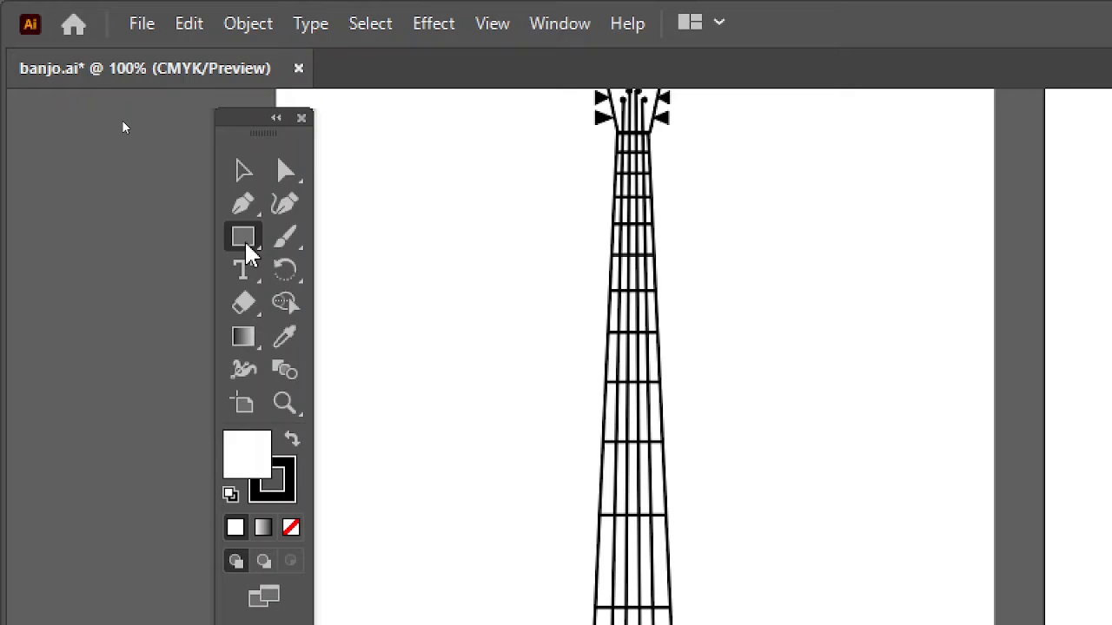
pyautogui.click(247, 248)
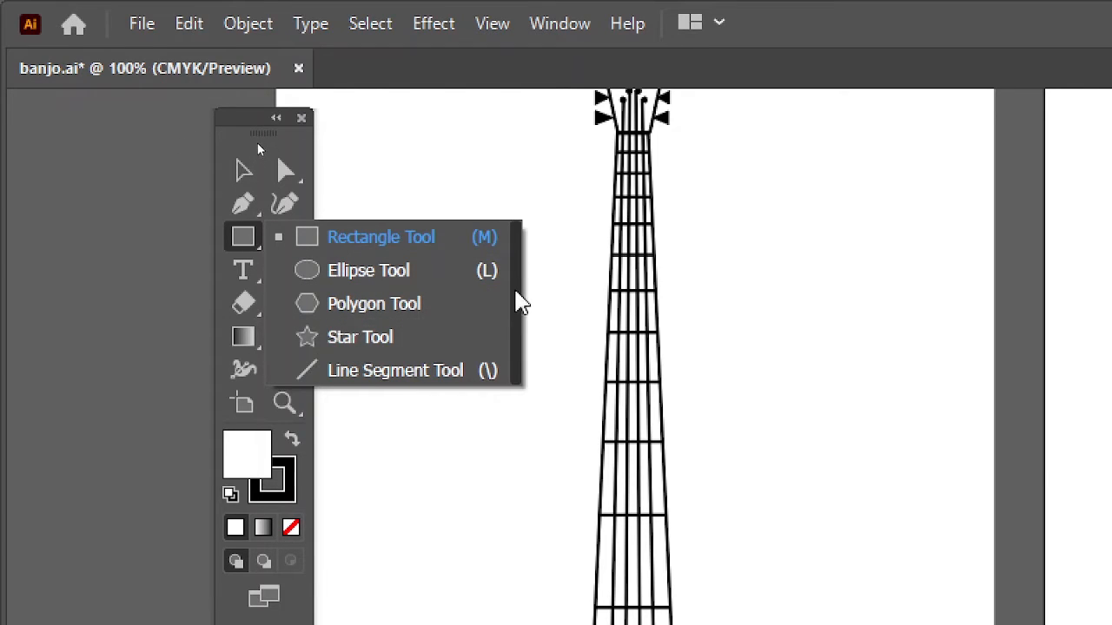
pyautogui.click(516, 298)
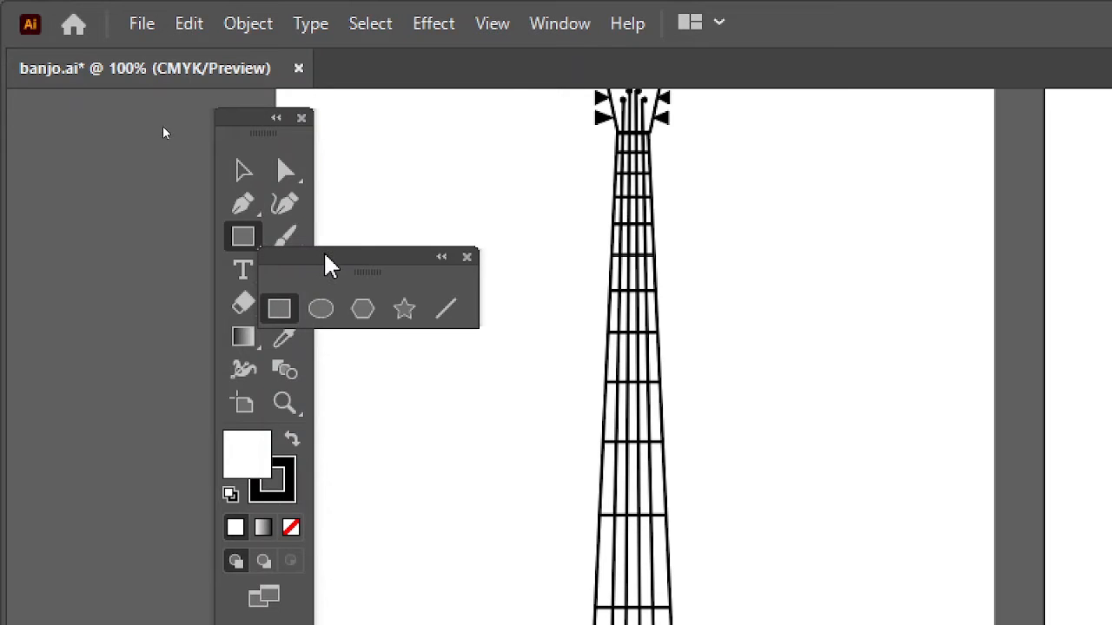
pyautogui.moveTo(325, 260); pyautogui.dragTo(437, 162)
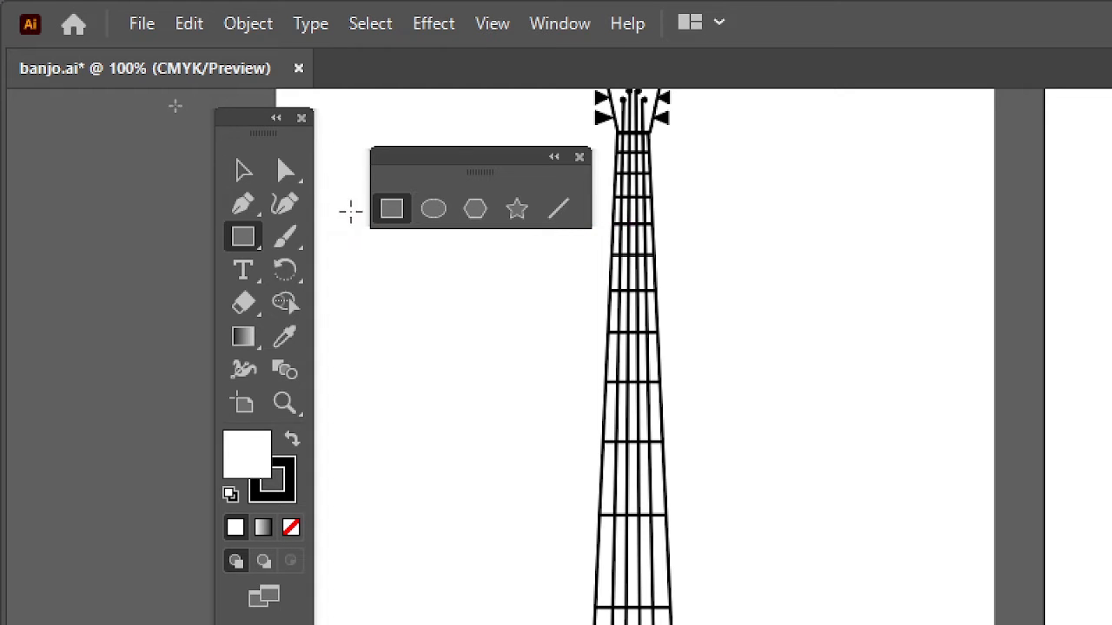
pyautogui.moveTo(446, 152); pyautogui.dragTo(423, 157)
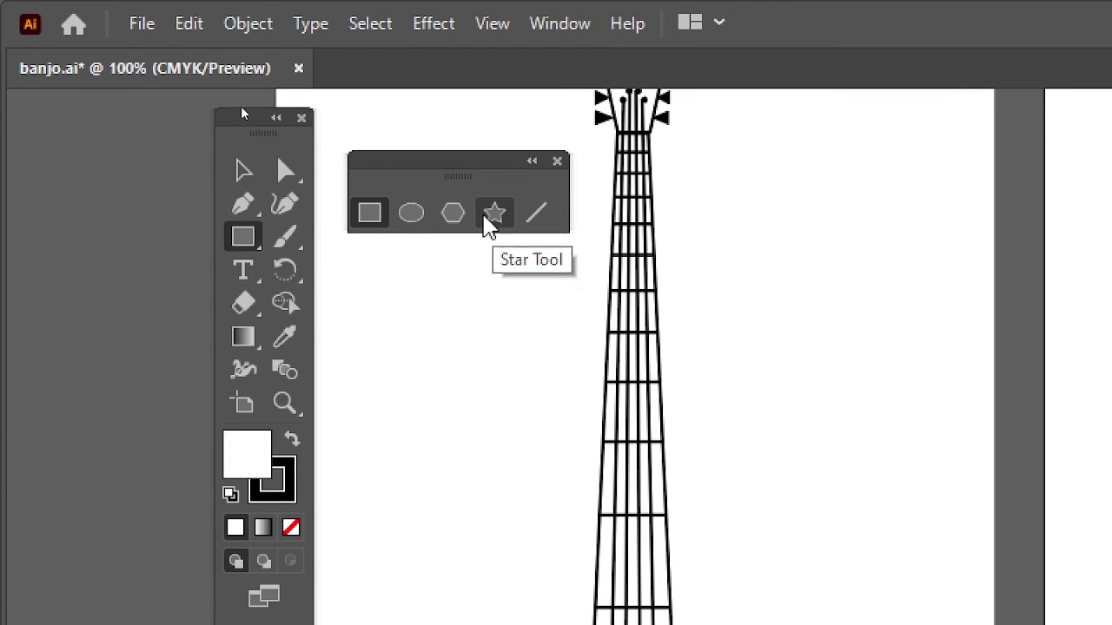
pyautogui.click(411, 214)
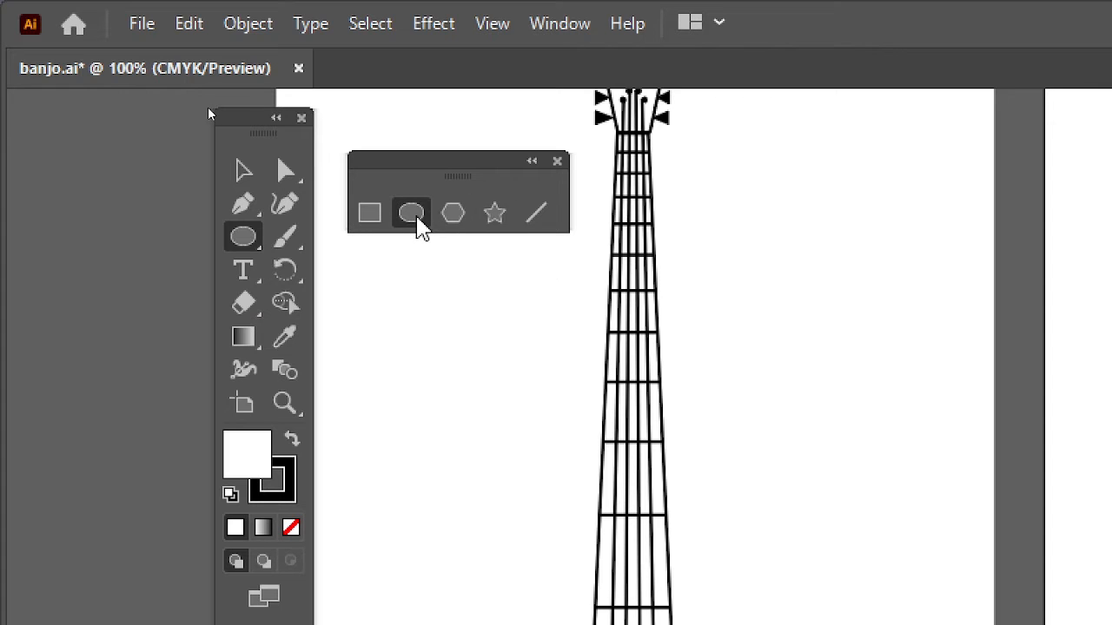
# Try drawing an ellipse with varying proportions on the blank second artboard and undo it
pyautogui.scroll(-4, 947, 248)
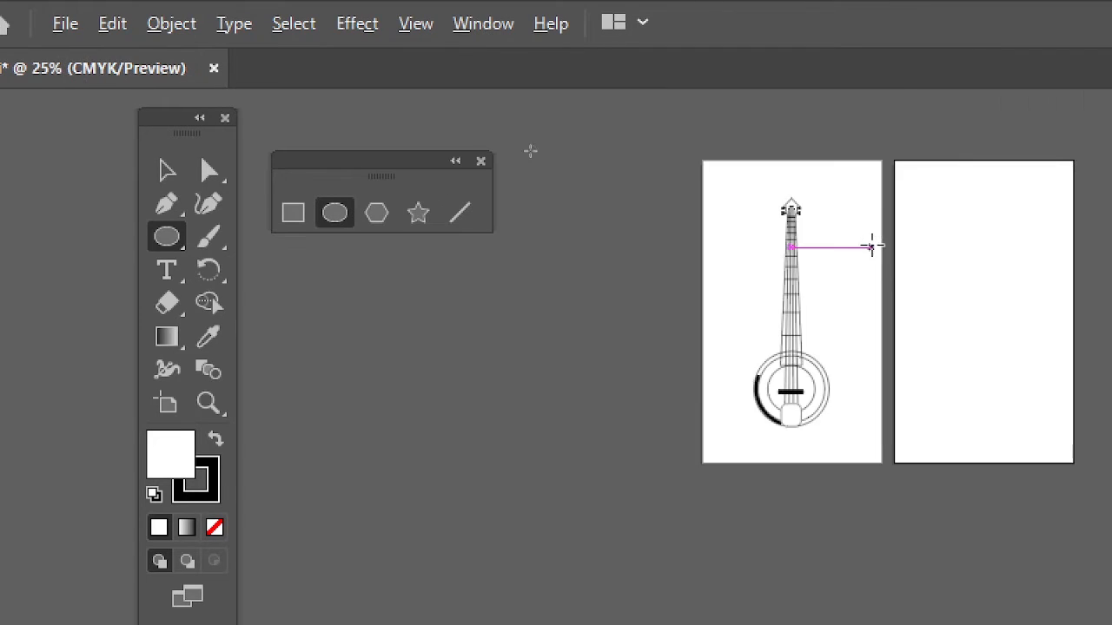
pyautogui.moveTo(1022, 310); pyautogui.dragTo(750, 313)
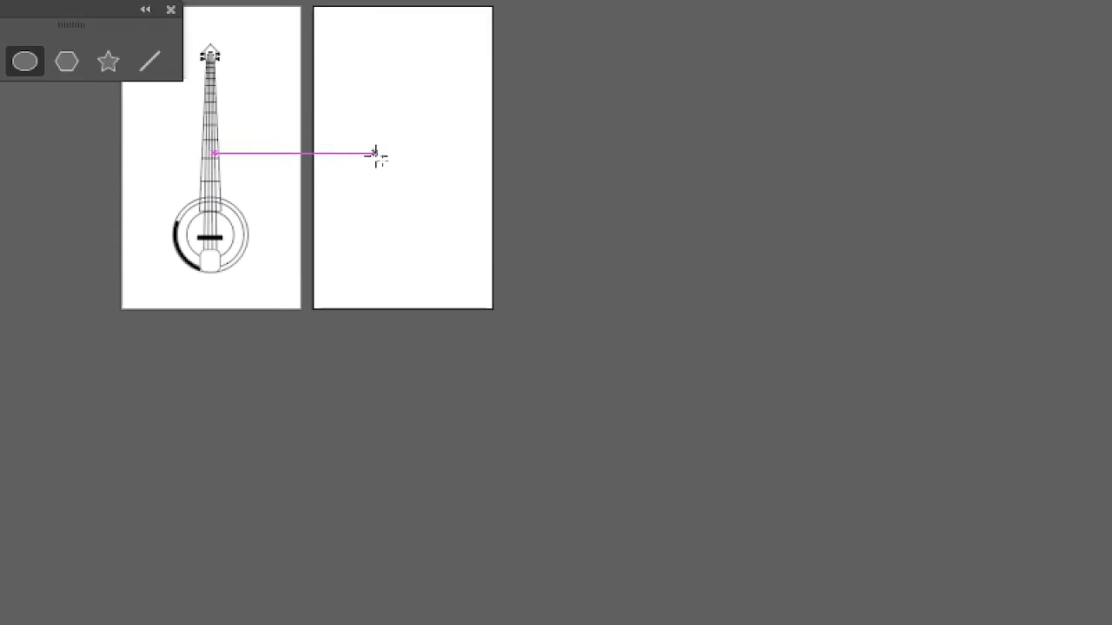
pyautogui.moveTo(380, 152); pyautogui.dragTo(432, 204)
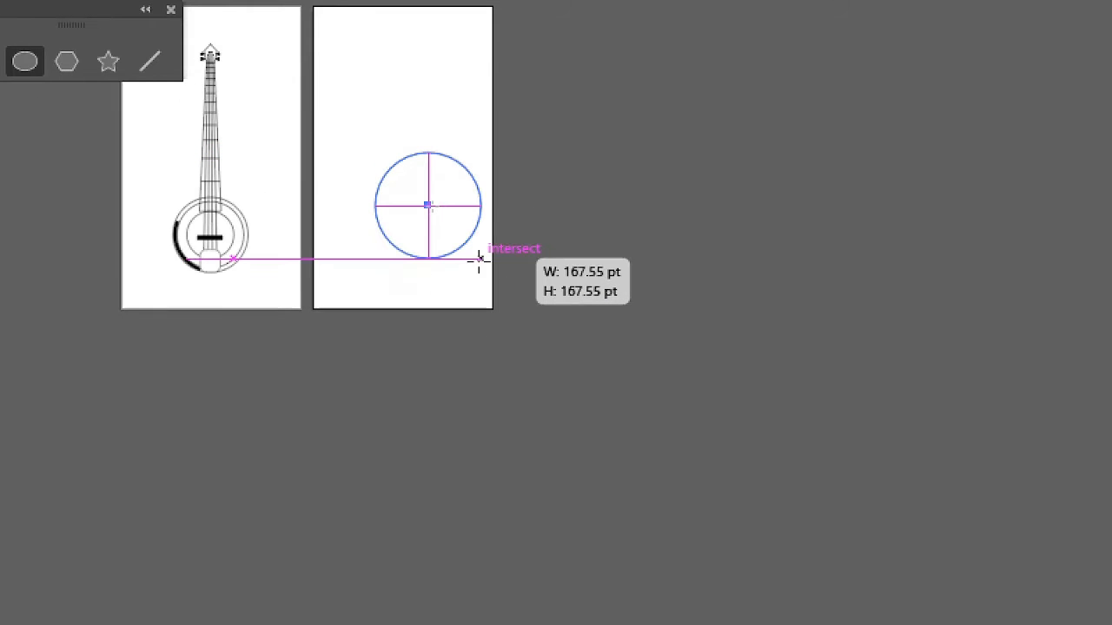
pyautogui.moveTo(478, 259); pyautogui.dragTo(392, 229)
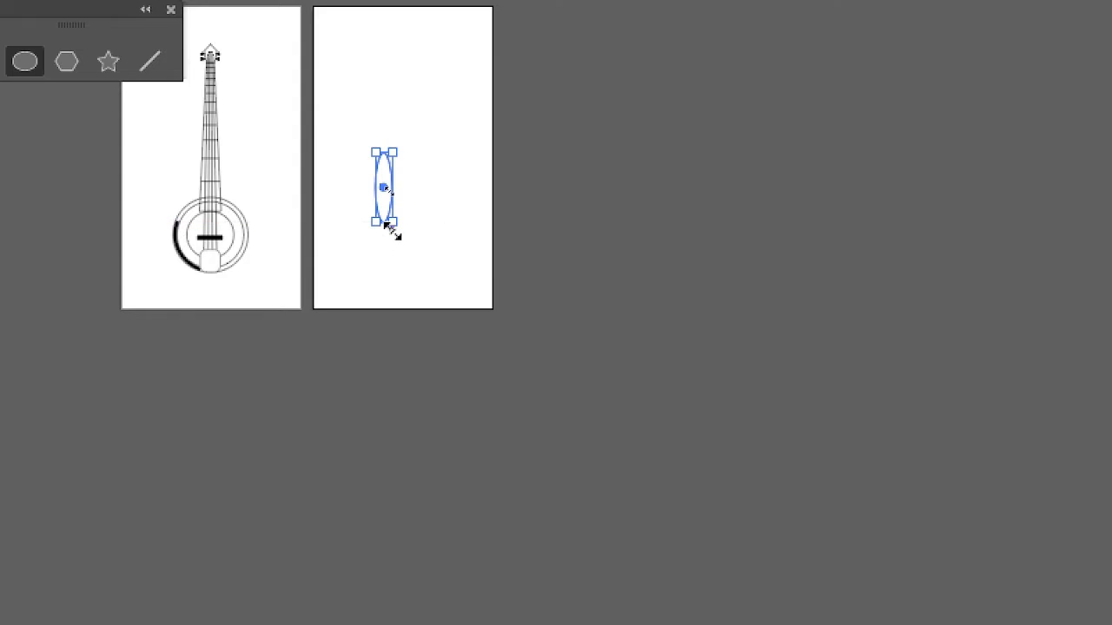
pyautogui.hotkey('ctrl', 'z')
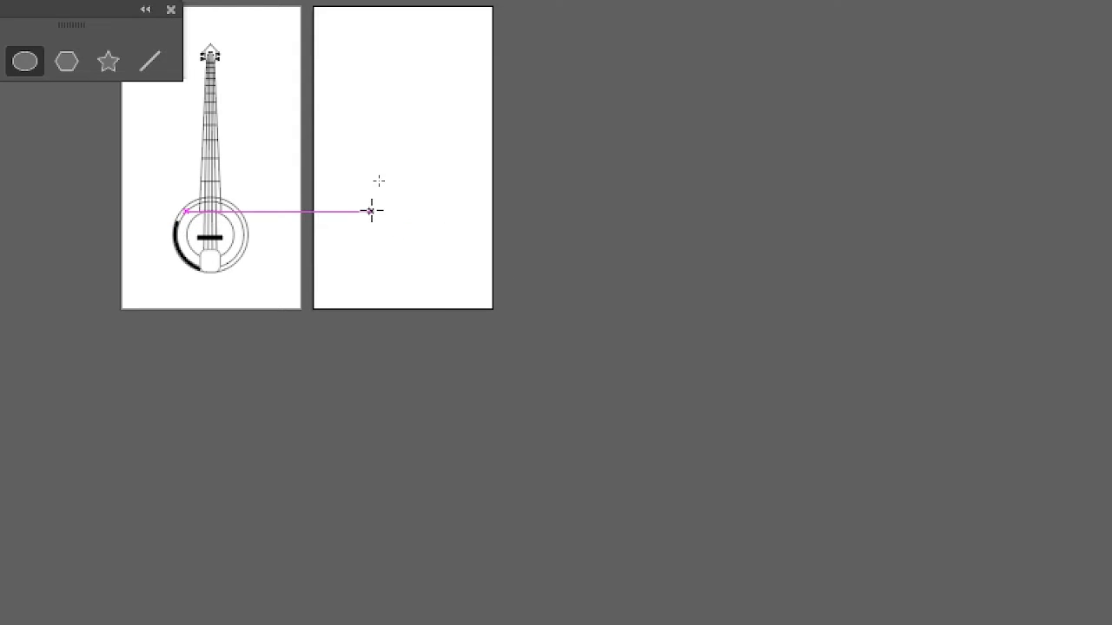
# Try drawing a small perfect circle on the blank second artboard and delete it
pyautogui.scroll(1, 352, 206)
pyautogui.press('space')
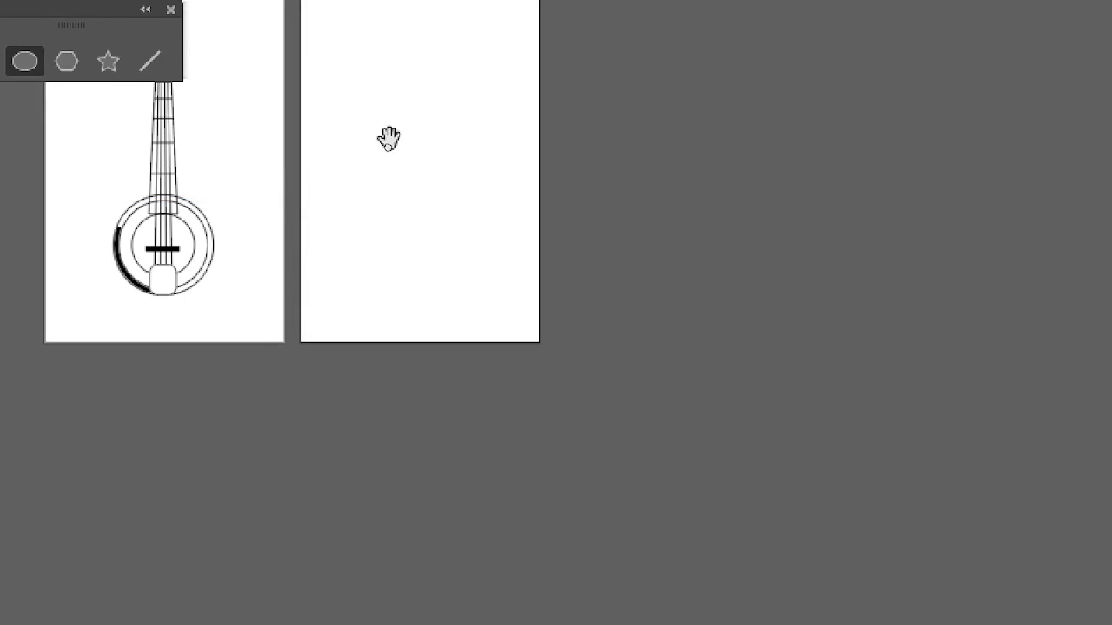
pyautogui.moveTo(389, 143); pyautogui.dragTo(583, 376)
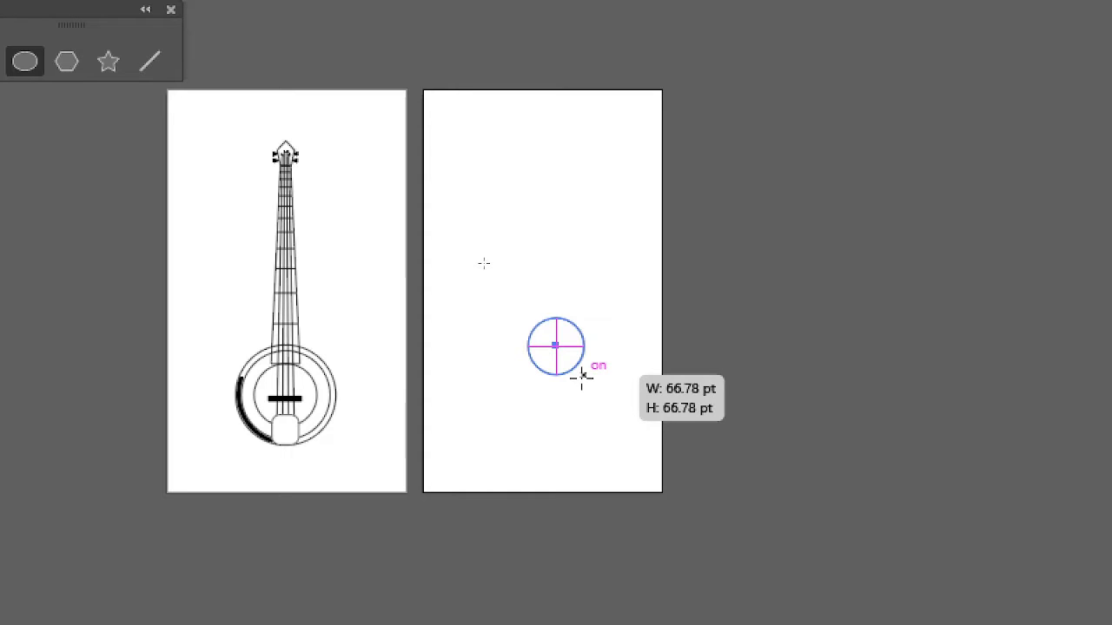
pyautogui.moveTo(582, 376); pyautogui.dragTo(582, 376)
pyautogui.press('Delete')
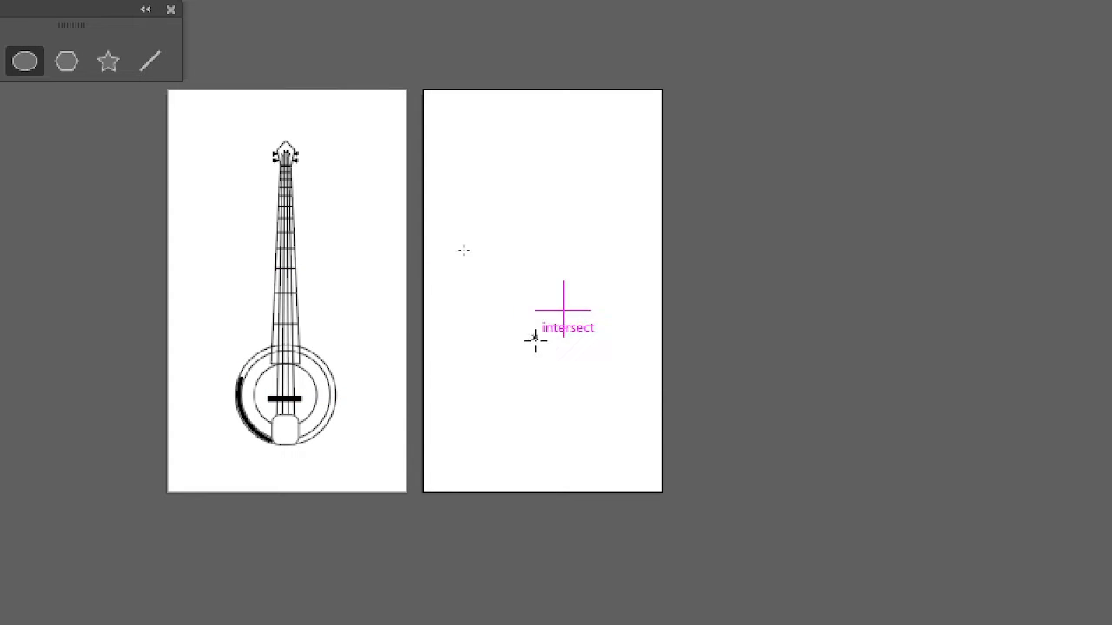
# Try drawing a perfect circle from its corner and another outward from its centre, undoing each
pyautogui.moveTo(535, 339)
pyautogui.mouseDown()
pyautogui.moveTo(617, 464)
pyautogui.moveTo(613, 275)
pyautogui.moveTo(625, 377)
pyautogui.moveTo(651, 437)
pyautogui.moveTo(922, 624)
pyautogui.mouseUp()
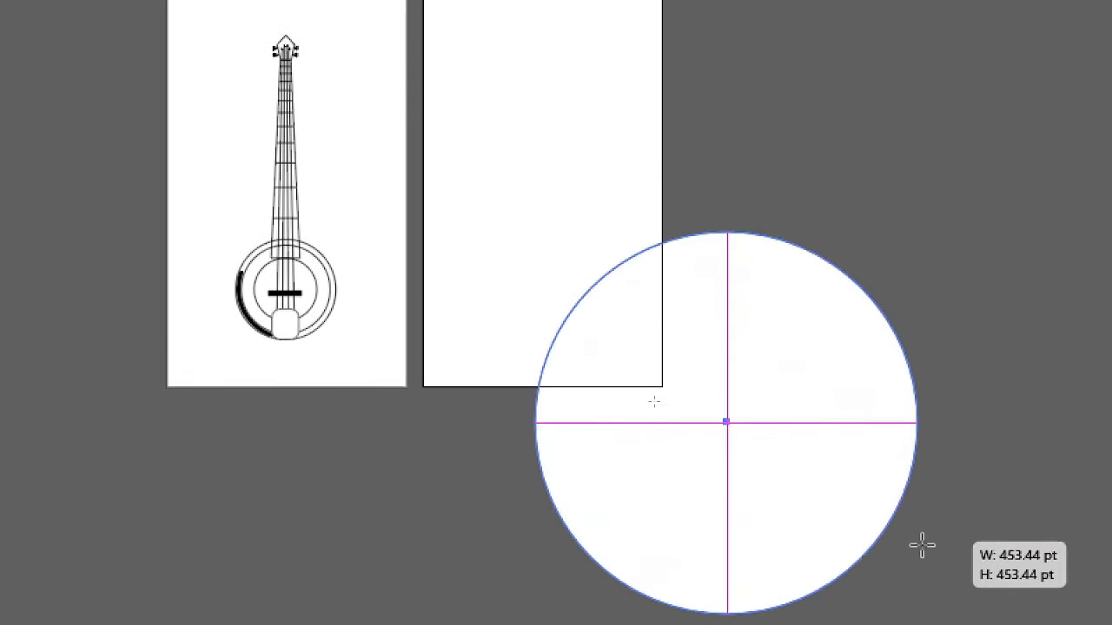
pyautogui.moveTo(922, 544); pyautogui.dragTo(750, 330)
pyautogui.hotkey('ctrl', 'z')
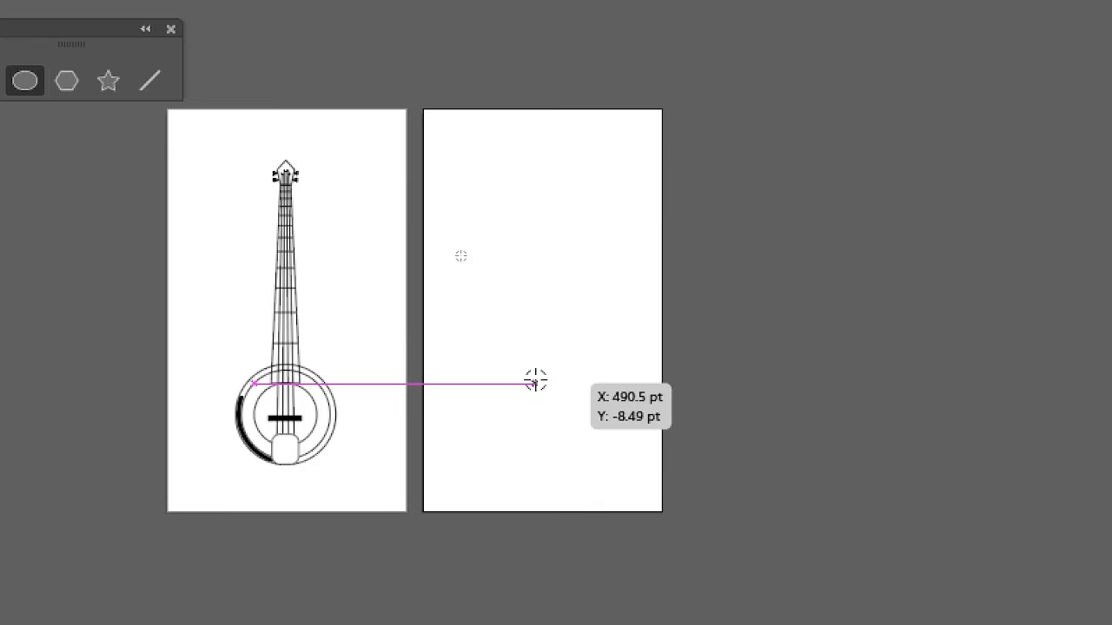
pyautogui.moveTo(535, 379); pyautogui.dragTo(567, 436)
pyautogui.hotkey('ctrl', 'z')
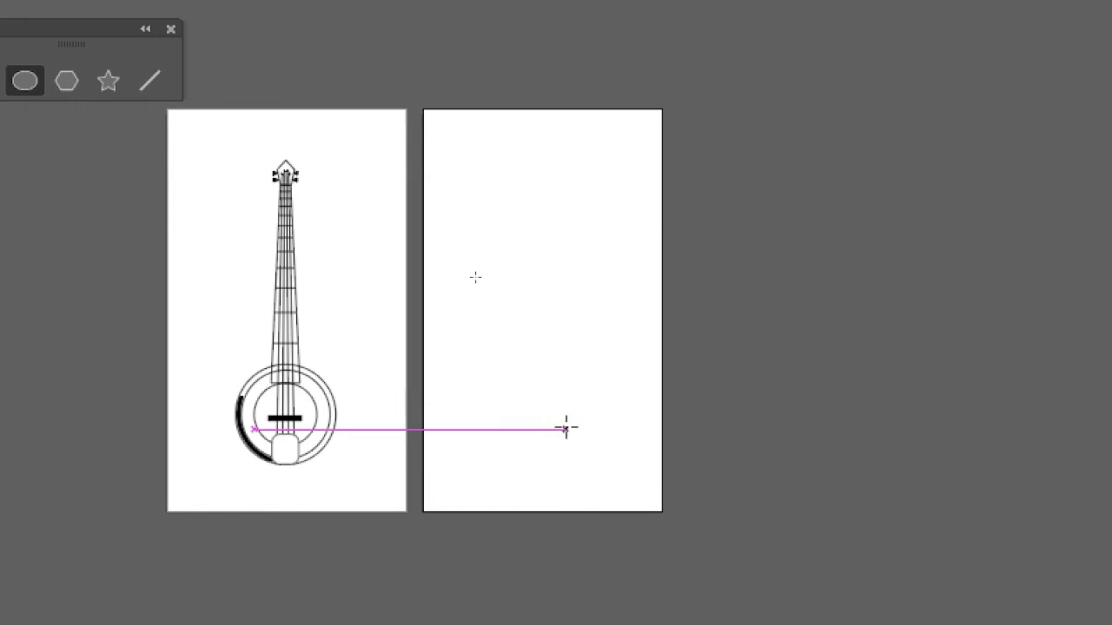
# Draw a perfect circle about 149 pt in diameter outward from its centre on the second artboard, and deselect it
pyautogui.moveTo(541, 382); pyautogui.dragTo(578, 445)
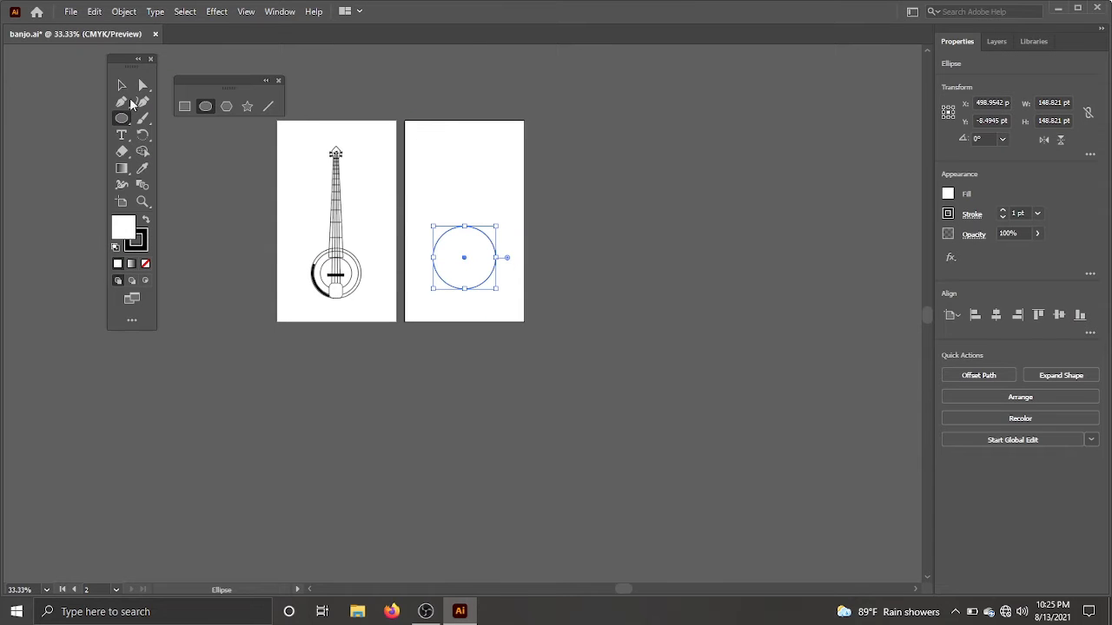
pyautogui.click(122, 85)
pyautogui.click(517, 158)
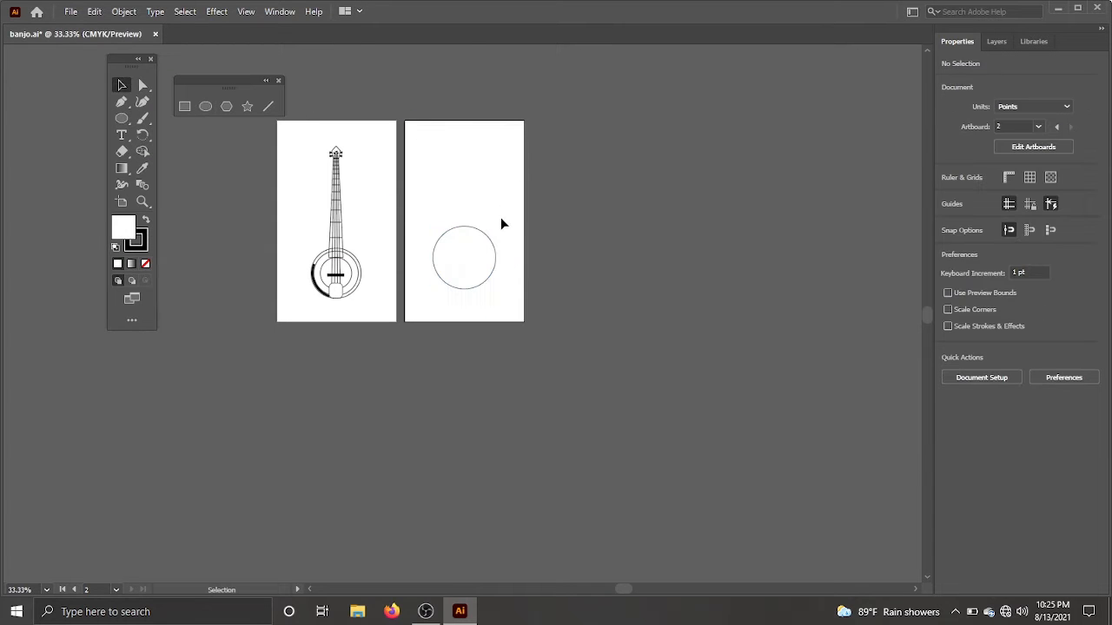
# Select the new circle, set its stroke weight to 3 pt and deselect it
pyautogui.scroll(4, 501, 219)
pyautogui.press('space')
pyautogui.moveTo(397, 248); pyautogui.dragTo(648, 202)
pyautogui.click(657, 172)
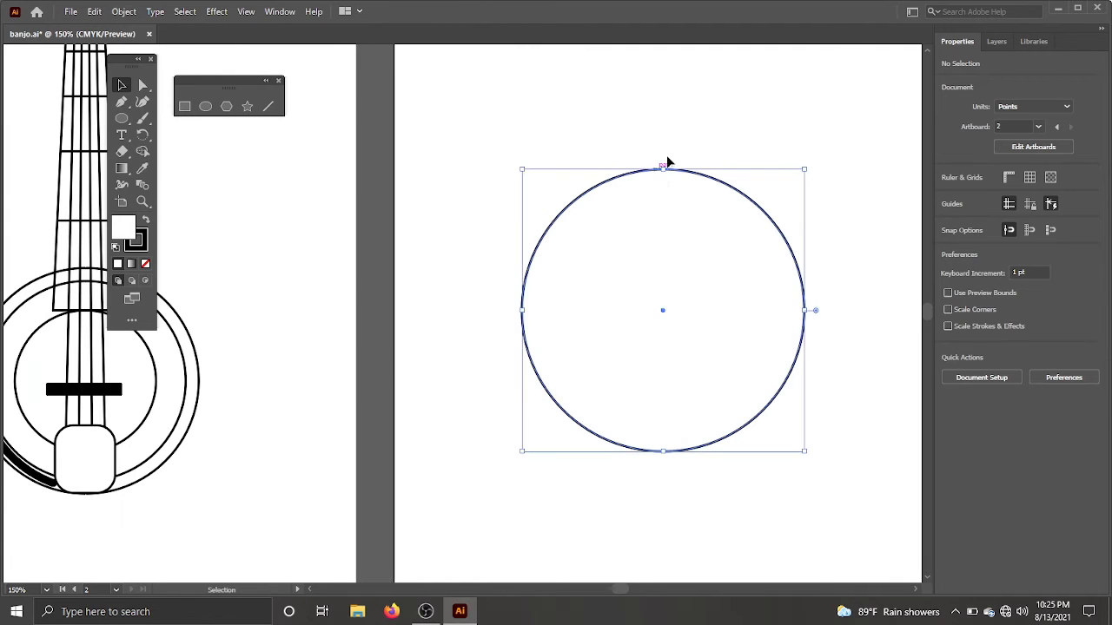
pyautogui.press('space')
pyautogui.moveTo(529, 179); pyautogui.dragTo(326, 255)
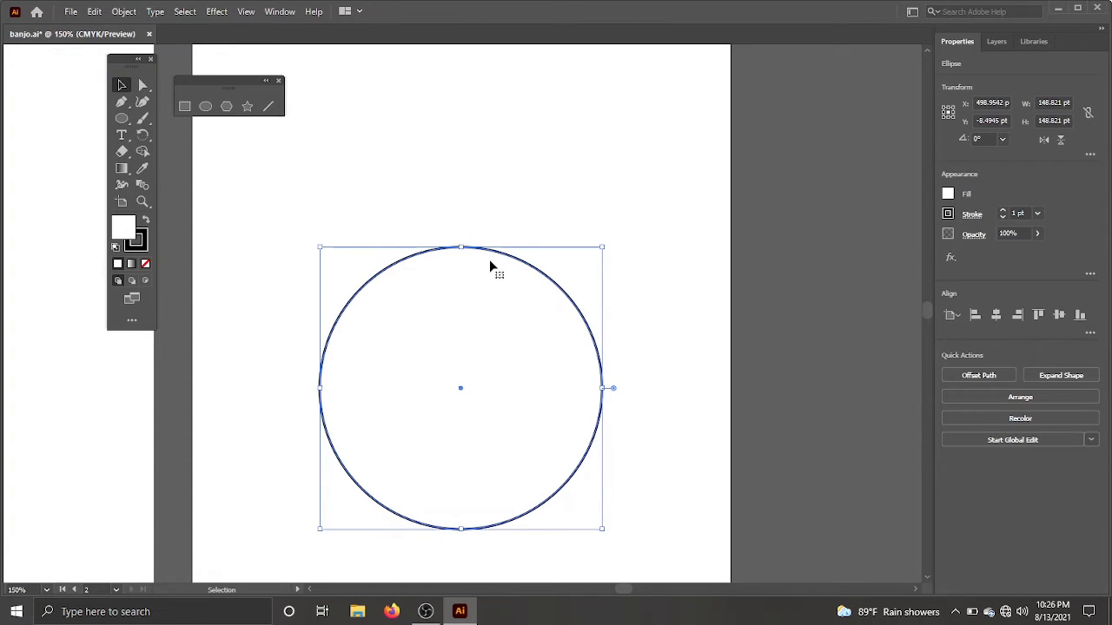
pyautogui.press('a')
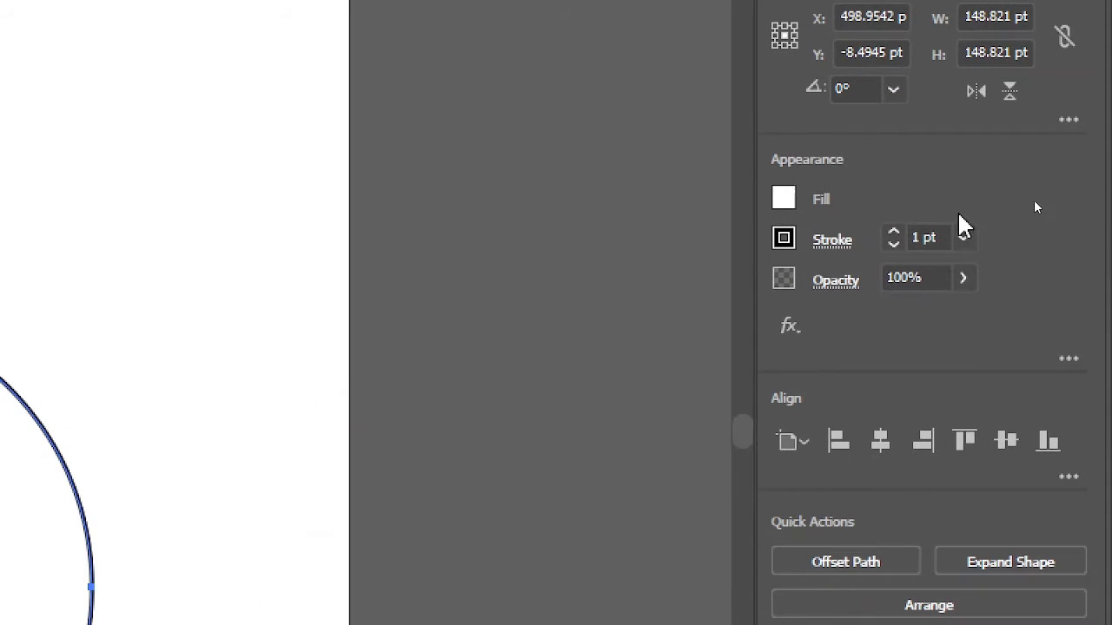
pyautogui.click(894, 231)
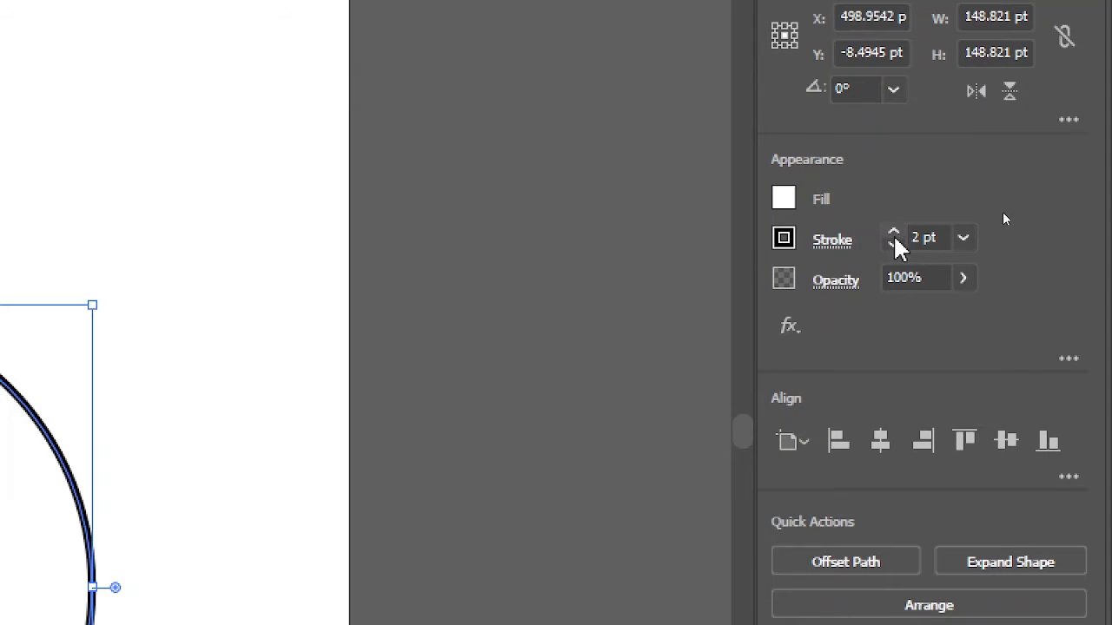
pyautogui.click(894, 231)
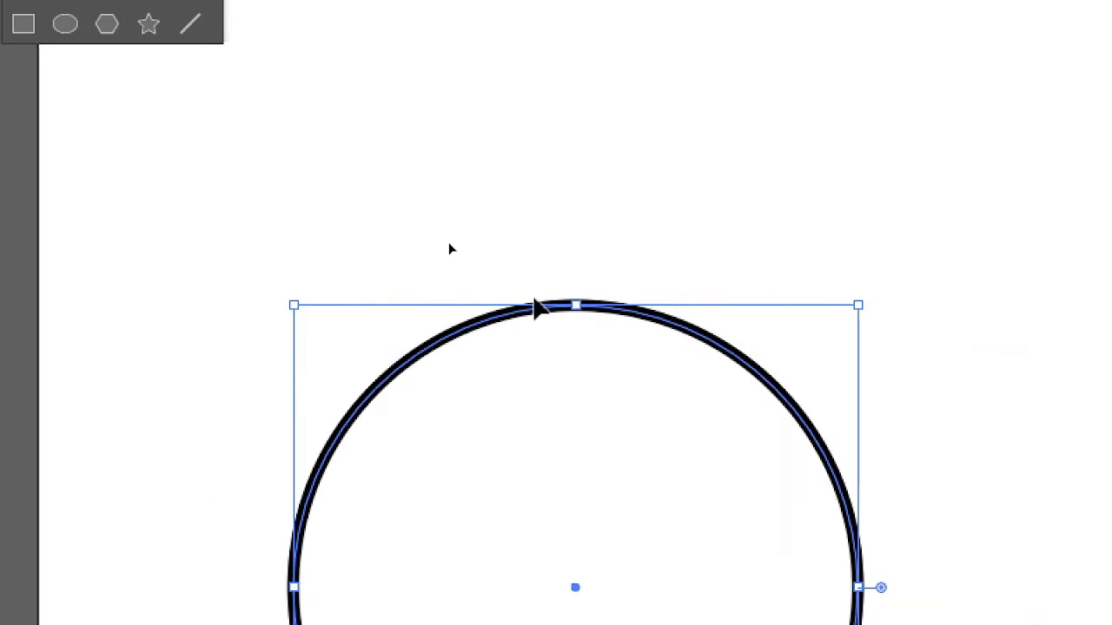
pyautogui.click(662, 210)
# Compare the new circle with the concentric rings of the banjo's body at different magnifications
pyautogui.scroll(-8, 652, 214)
pyautogui.scroll(5, 638, 221)
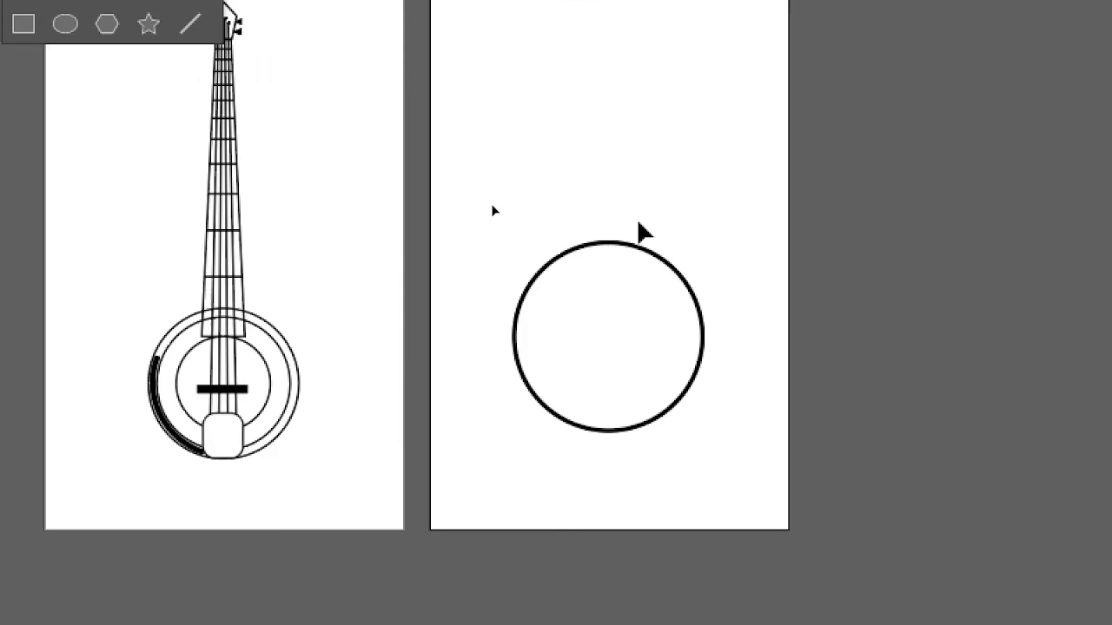
pyautogui.moveTo(635, 218); pyautogui.dragTo(556, 175)
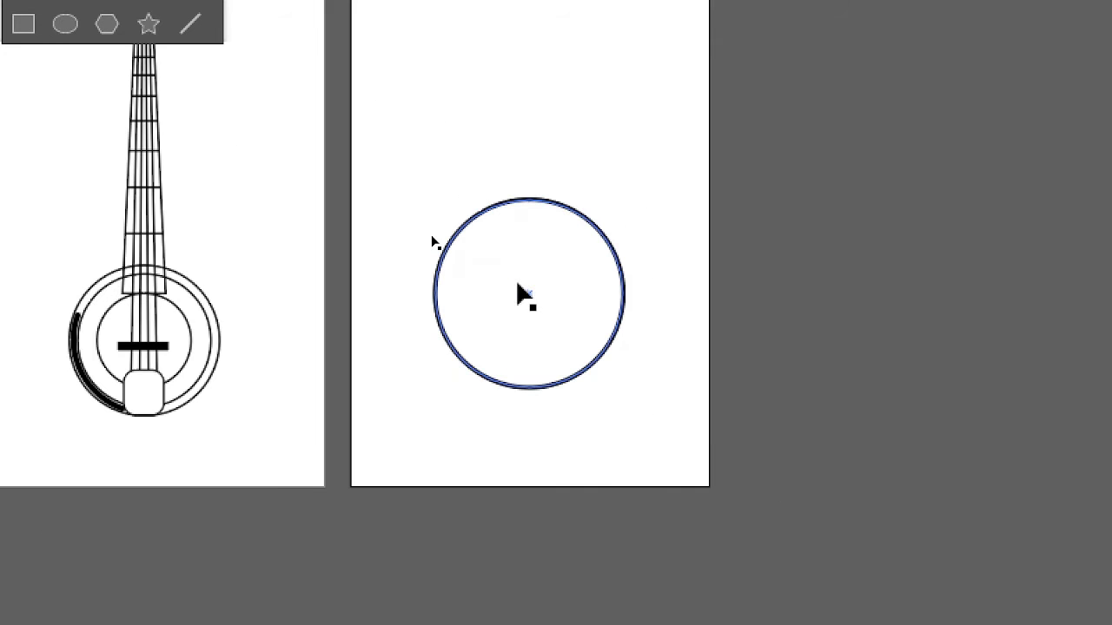
pyautogui.moveTo(511, 263); pyautogui.dragTo(472, 300)
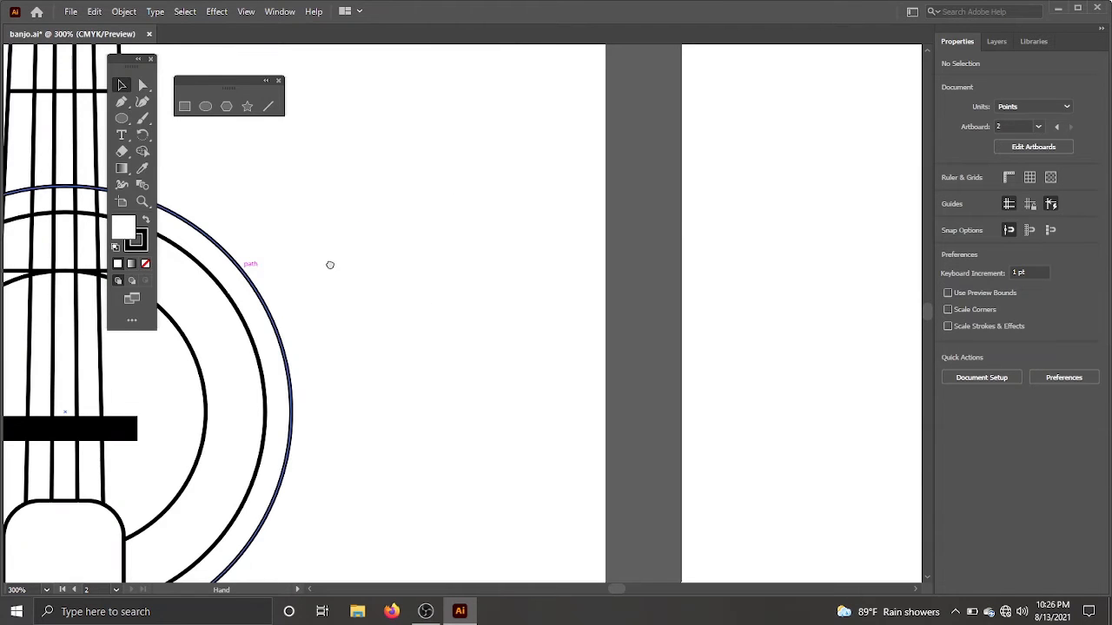
pyautogui.hscroll(-3, 356, 268)
pyautogui.scroll(-1, 355, 268)
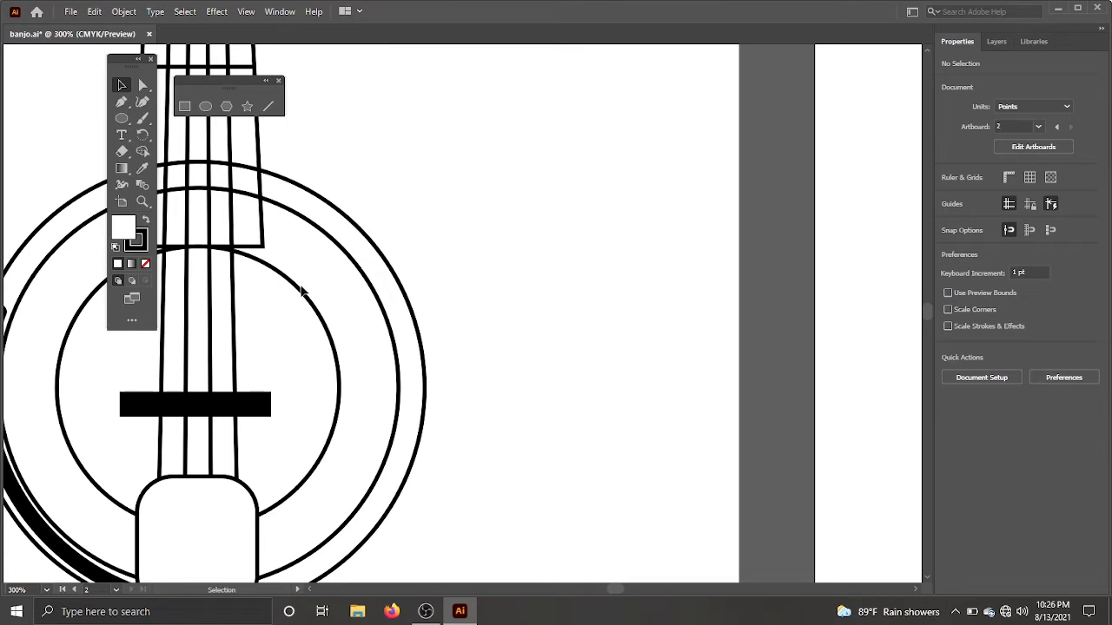
pyautogui.moveTo(493, 238); pyautogui.dragTo(445, 267)
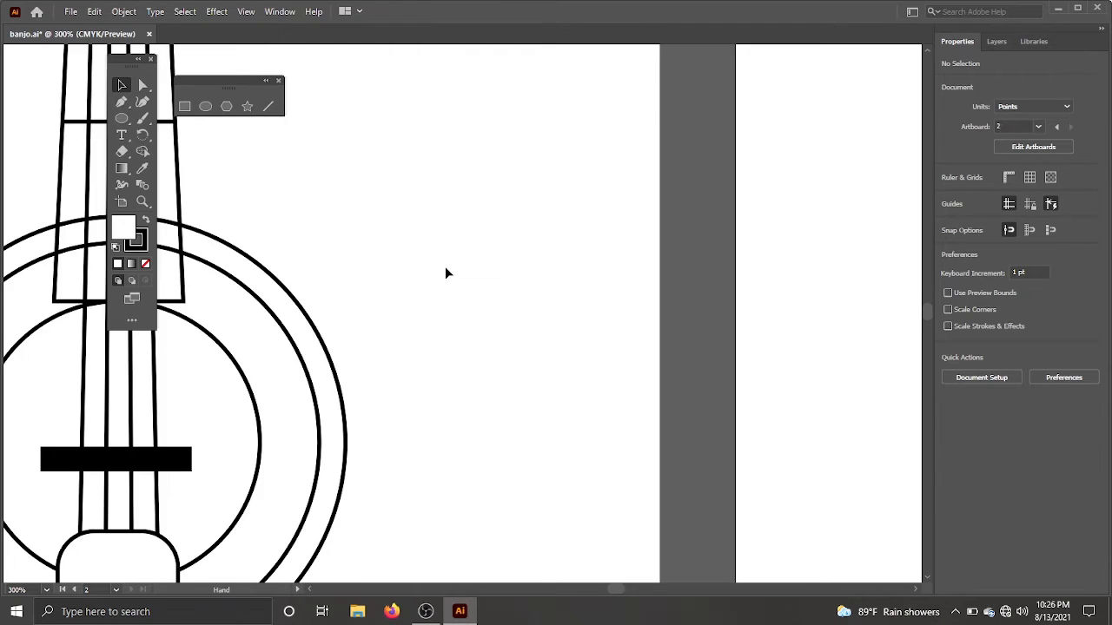
pyautogui.scroll(-3, 445, 266)
pyautogui.moveTo(638, 228); pyautogui.dragTo(473, 287)
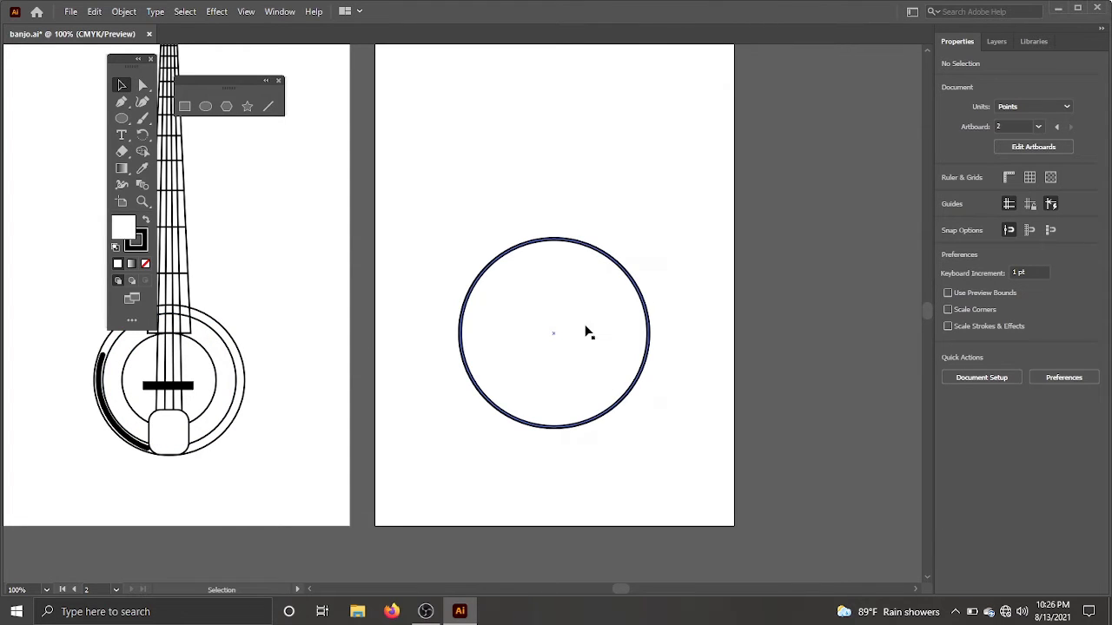
# Duplicate the circle so that the copy partly overlaps the upper part of the original
pyautogui.click(540, 245)
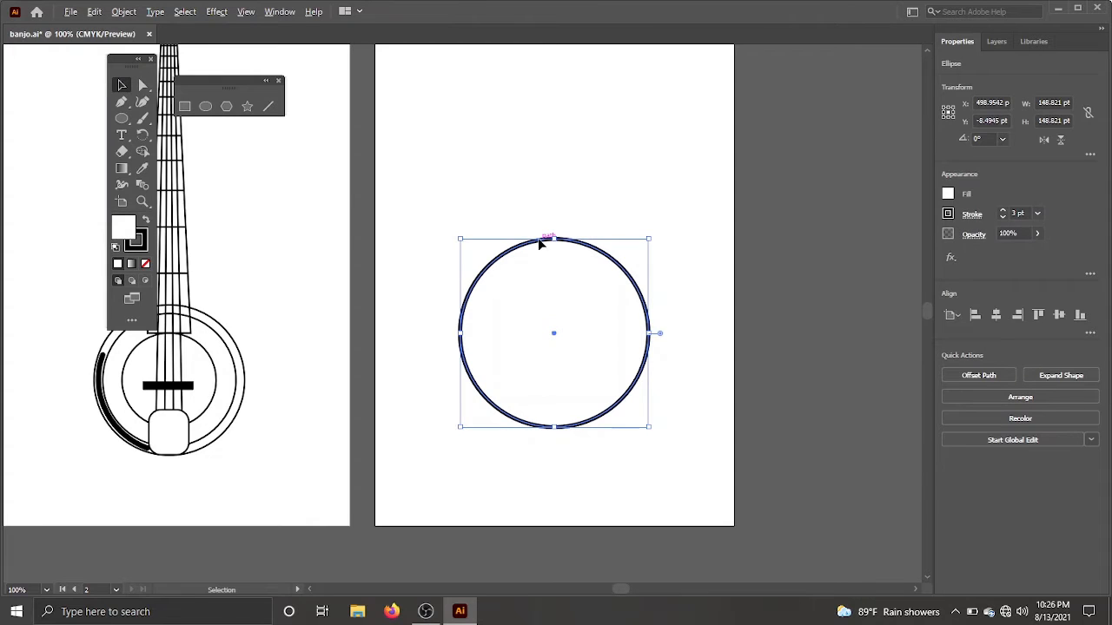
pyautogui.moveTo(540, 246); pyautogui.dragTo(495, 98)
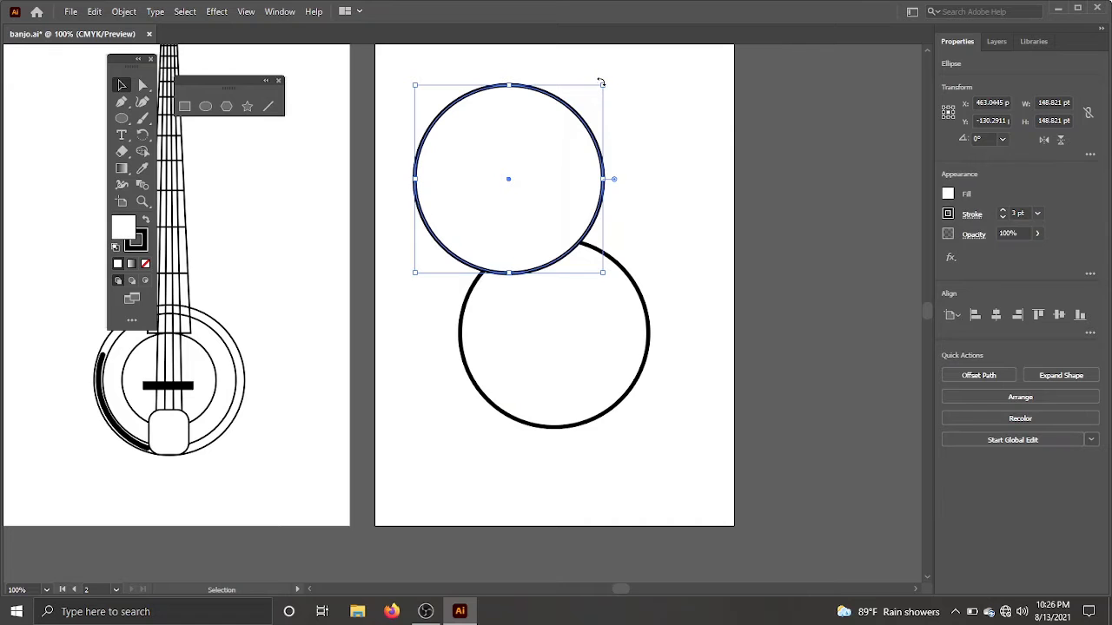
pyautogui.scroll(4, 601, 83)
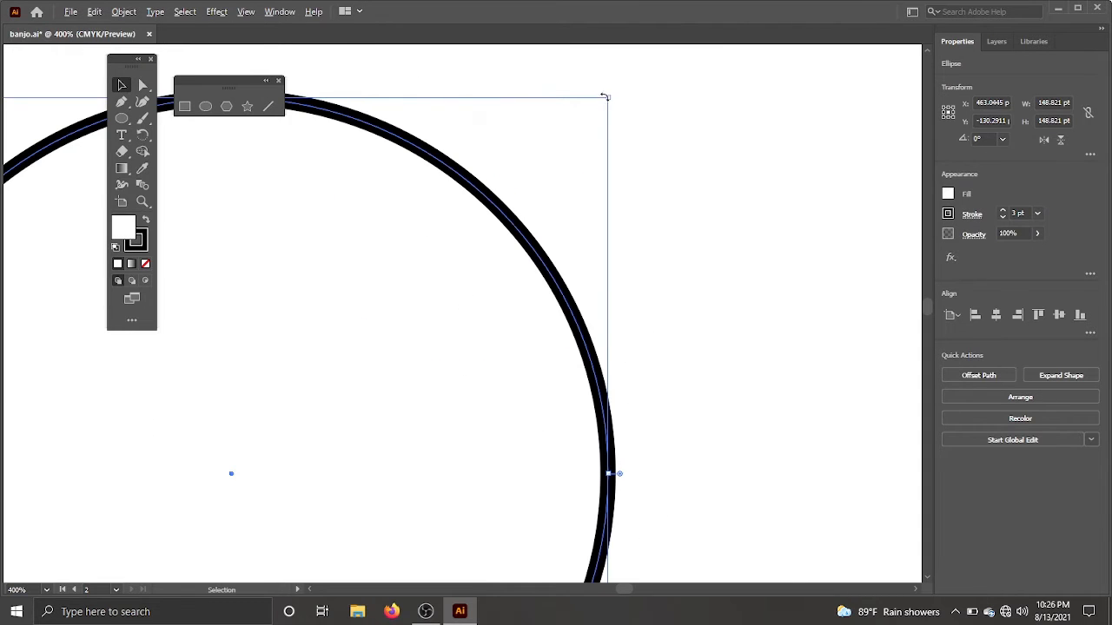
pyautogui.scroll(-5, 608, 97)
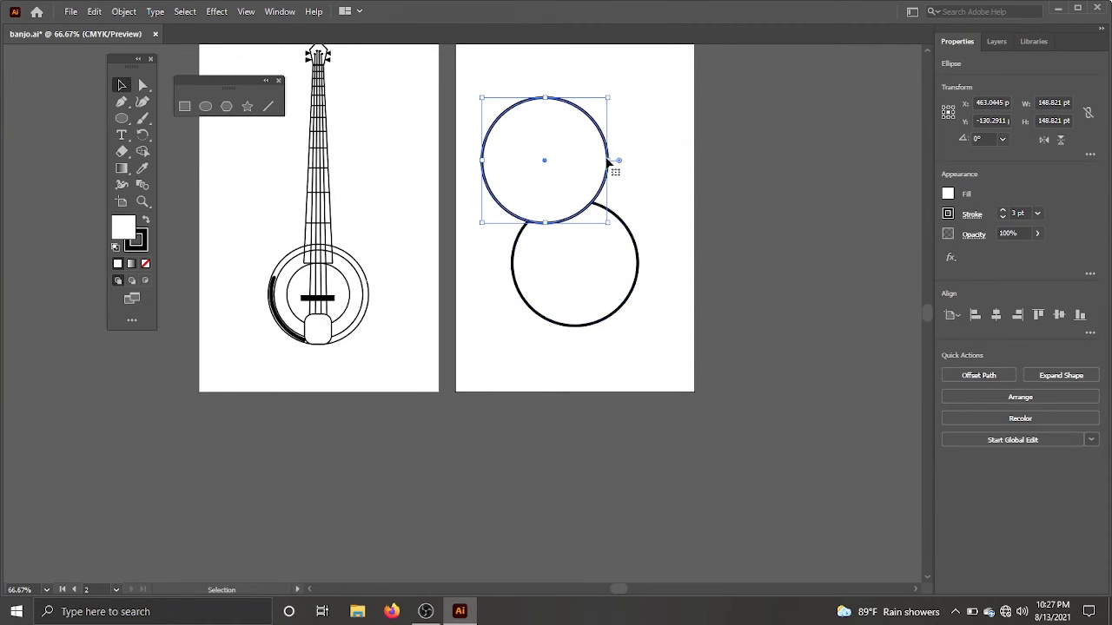
# Try narrowing the copied circle, undo that, and scale it down proportionally to about 125 pt in diameter
pyautogui.moveTo(610, 160); pyautogui.dragTo(553, 162)
pyautogui.hotkey('ctrl', 'z')
pyautogui.moveTo(607, 99); pyautogui.dragTo(591, 116)
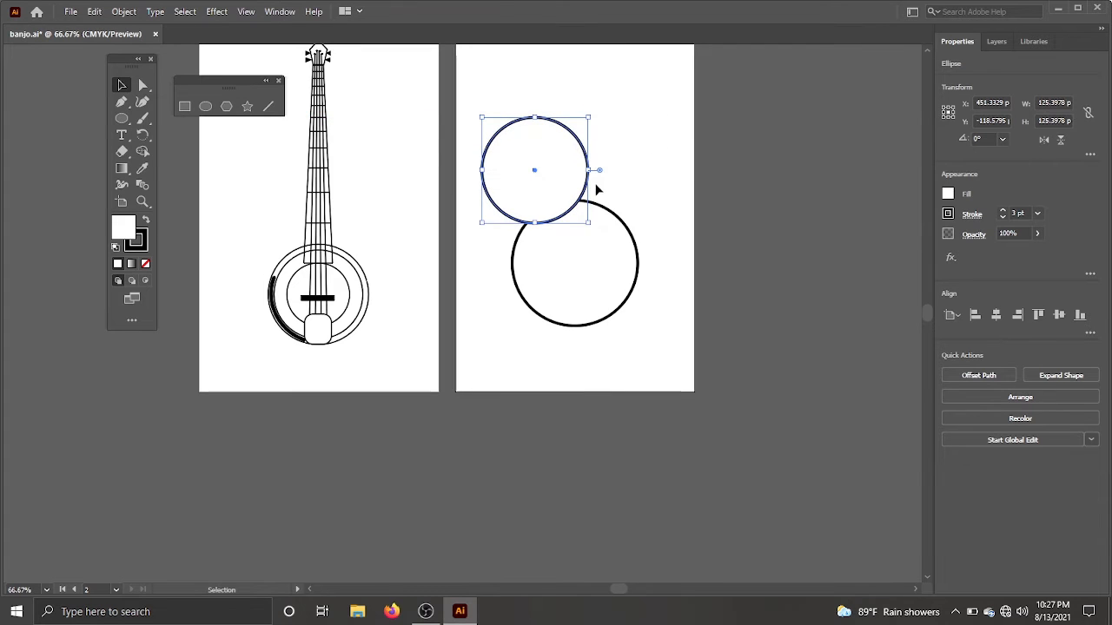
# Align both circles to the selection by their horizontal and vertical centres so they are concentric, and deselect them
pyautogui.keyDown('shift'); pyautogui.click(563, 227); pyautogui.keyUp('shift')
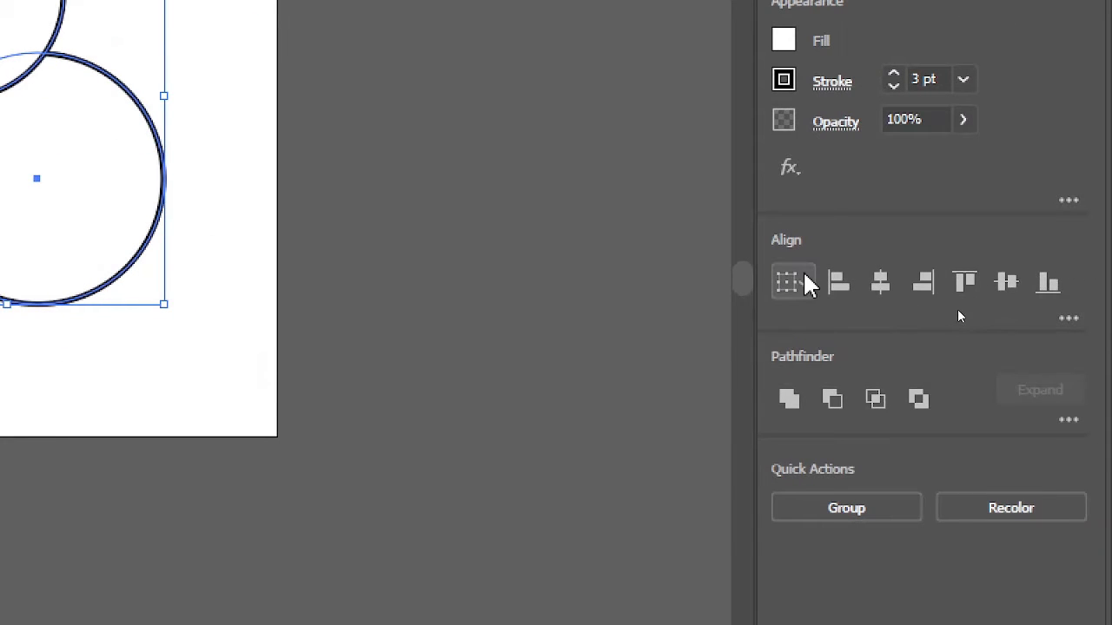
pyautogui.click(799, 286)
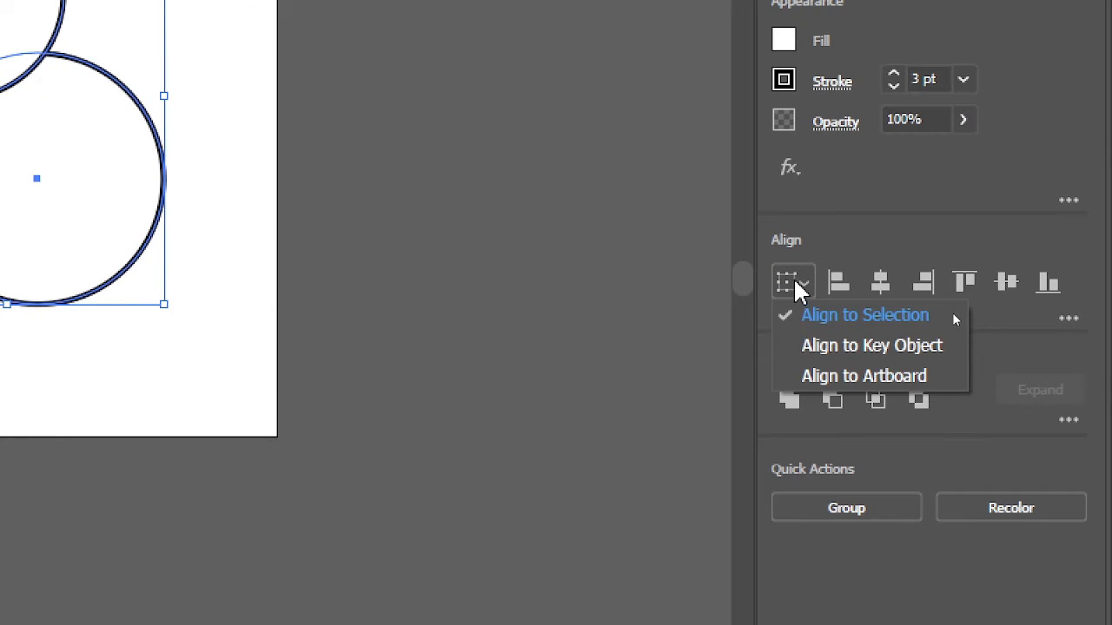
pyautogui.click(812, 318)
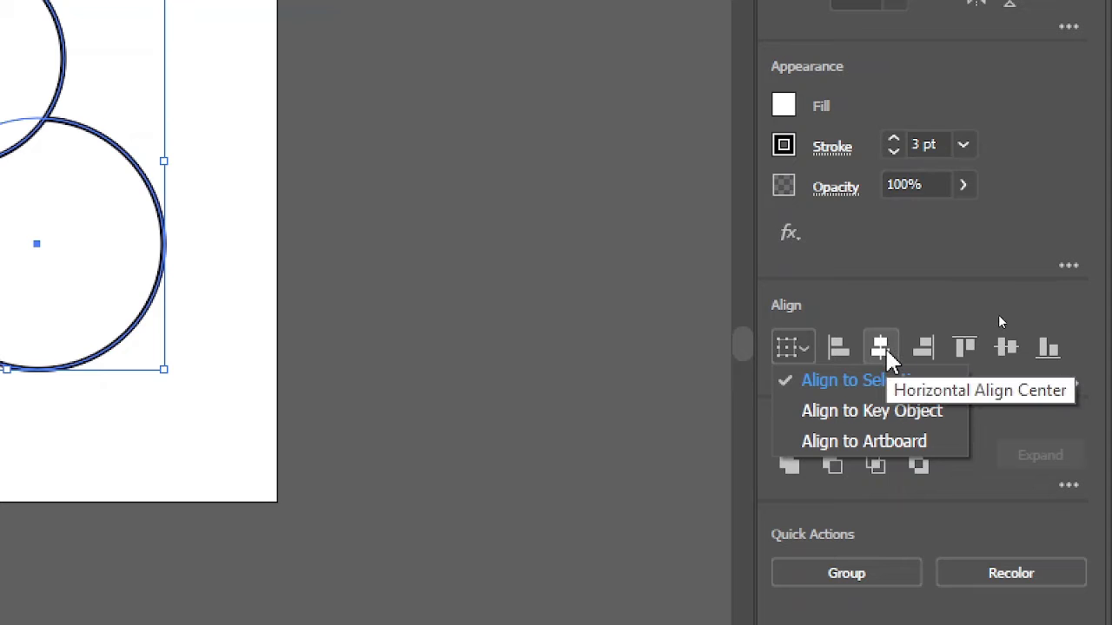
pyautogui.click(887, 352)
pyautogui.click(887, 353)
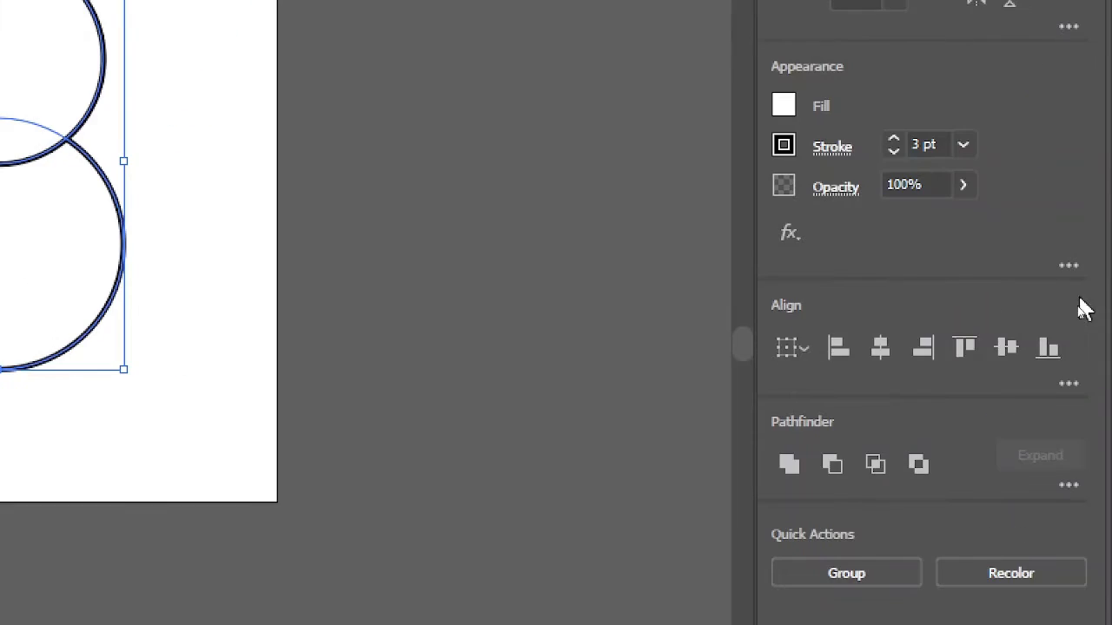
pyautogui.click(1005, 348)
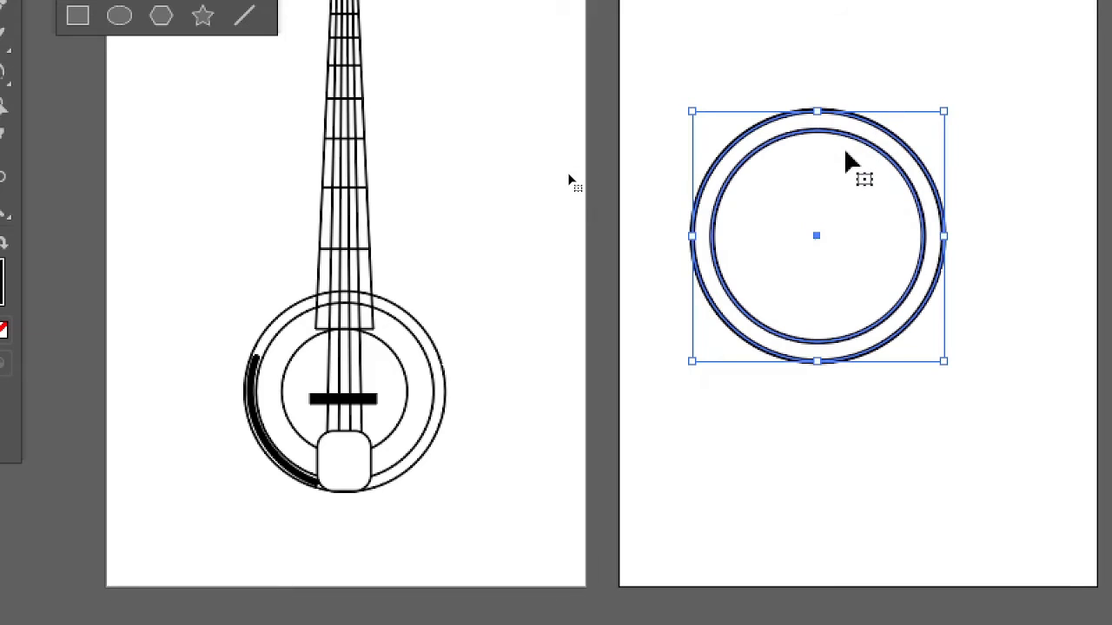
pyautogui.press('a')
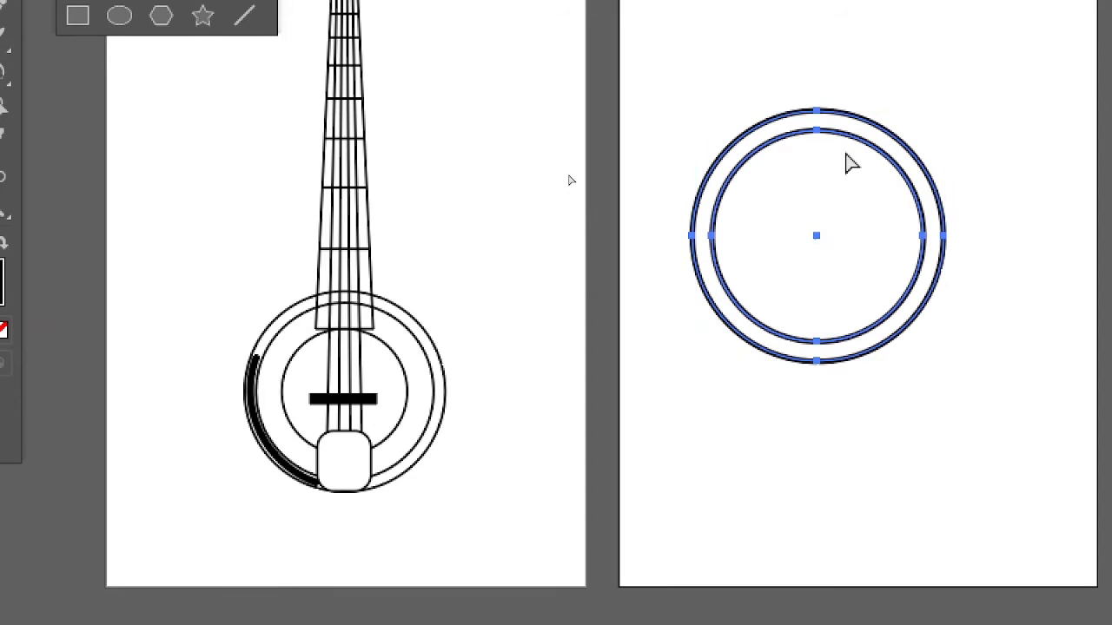
pyautogui.press('v')
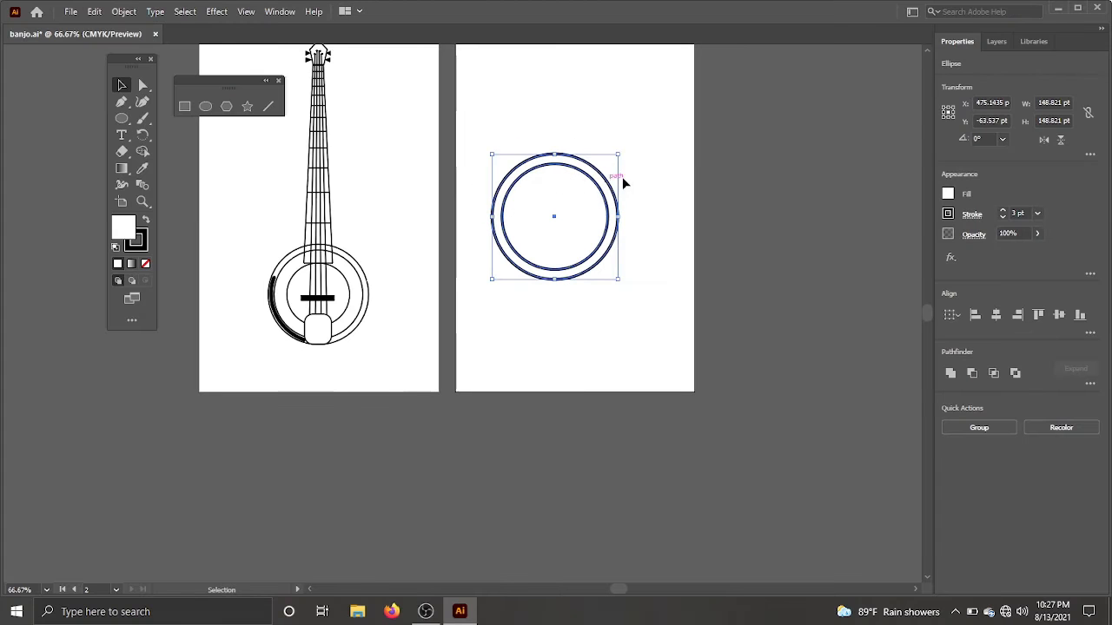
pyautogui.click(644, 163)
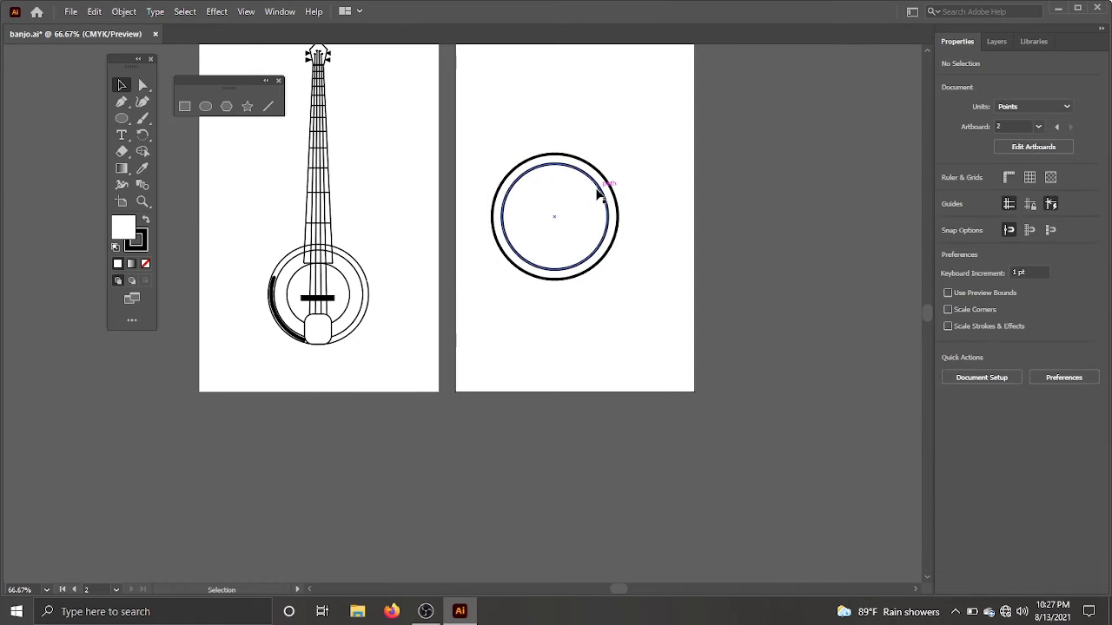
# Move the smaller circle out of the larger one and delete it
pyautogui.moveTo(584, 191); pyautogui.dragTo(609, 231)
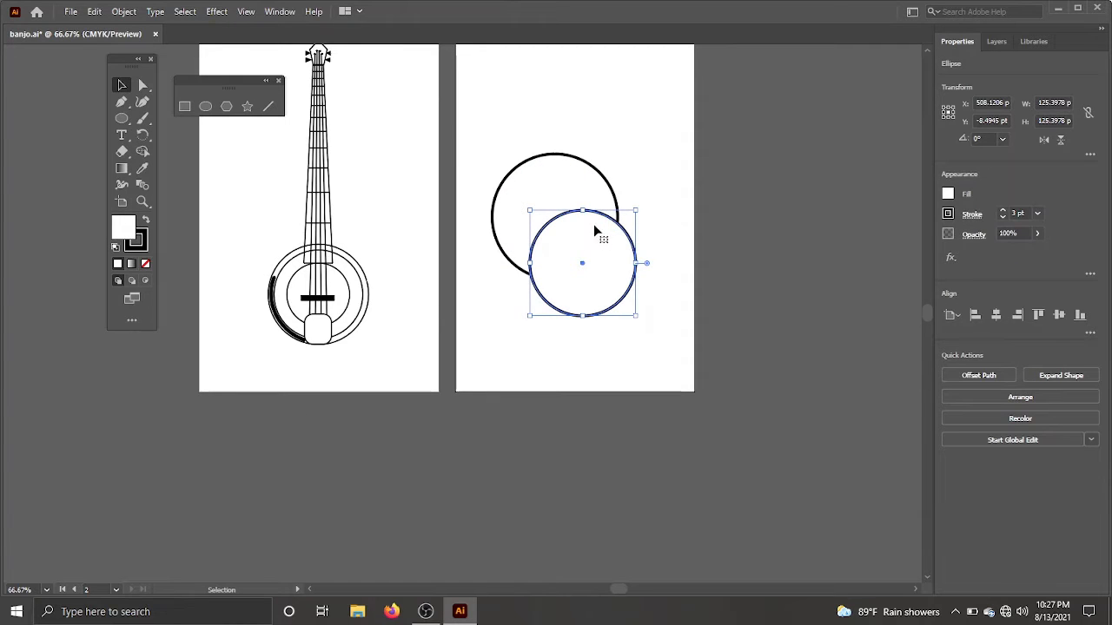
pyautogui.press('Delete')
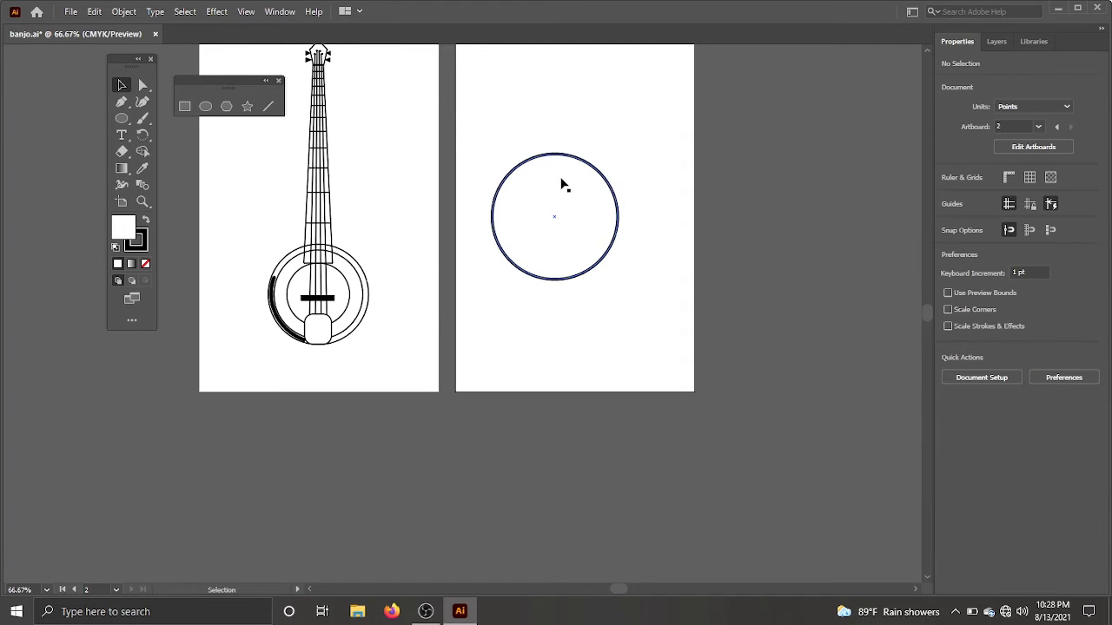
pyautogui.scroll(1, 561, 183)
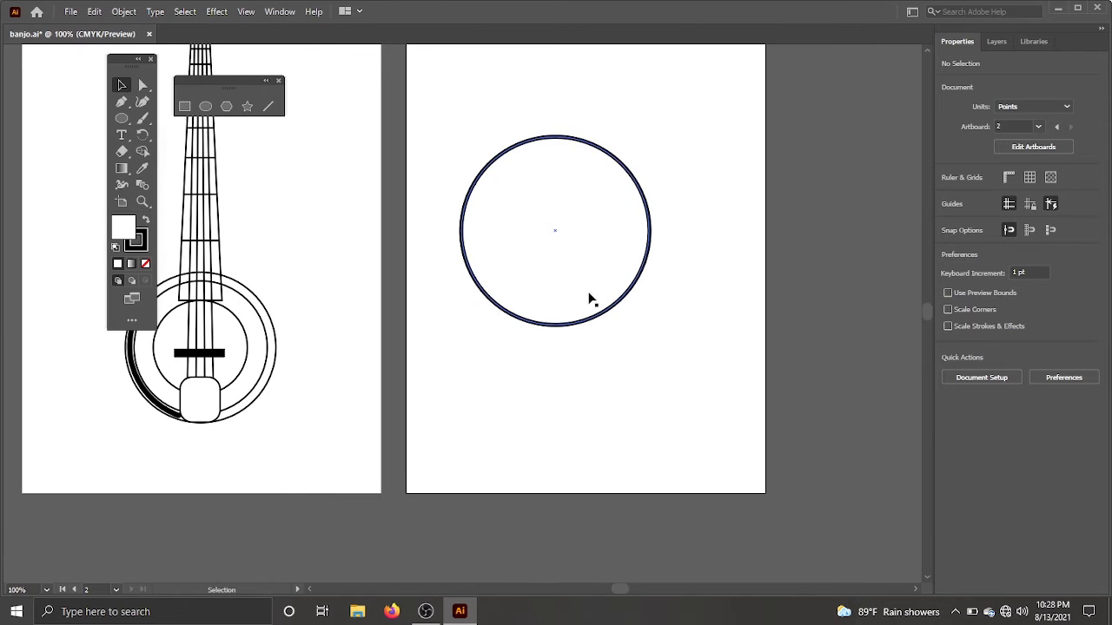
# Open the Scale transformation for the remaining circle, move its dialog clear of the artwork, and keep uniform scaling selected
pyautogui.click(567, 177)
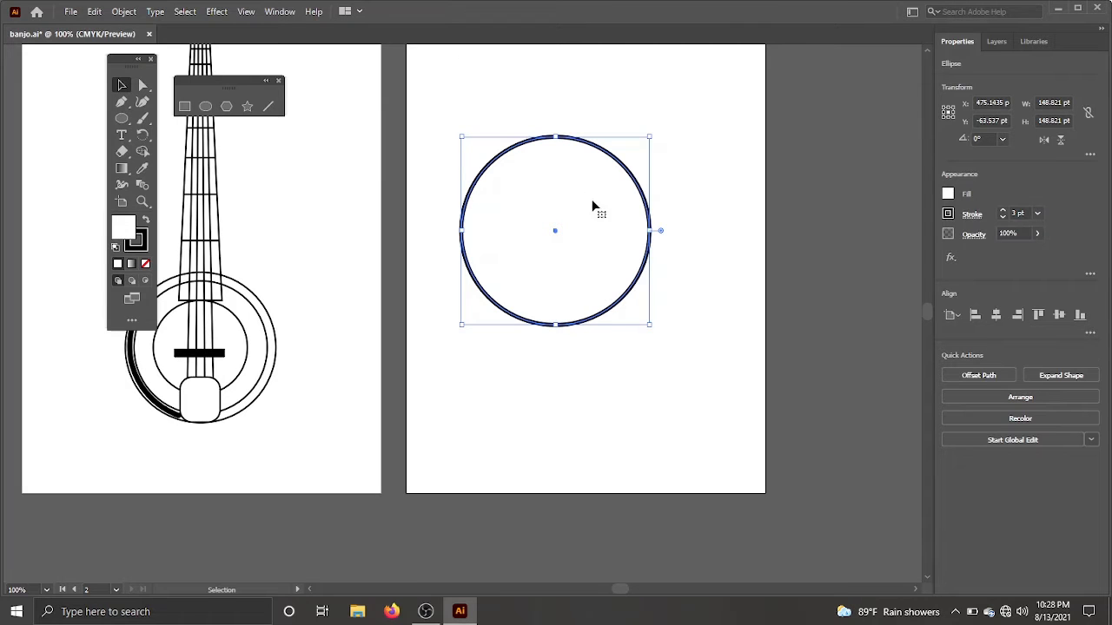
pyautogui.rightClick(584, 199)
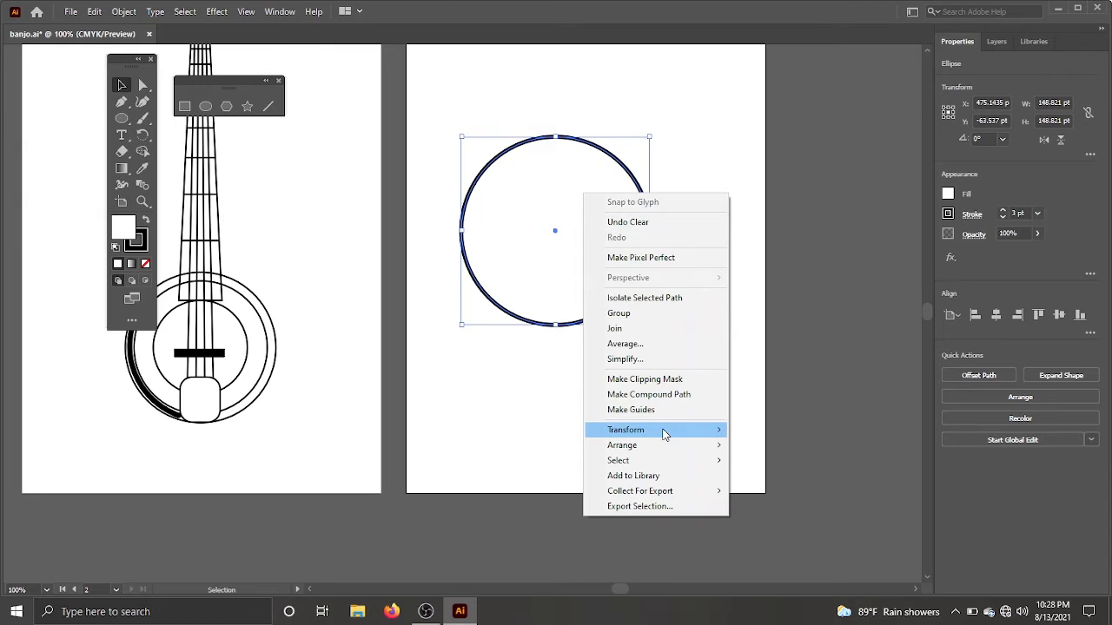
pyautogui.moveTo(665, 434)
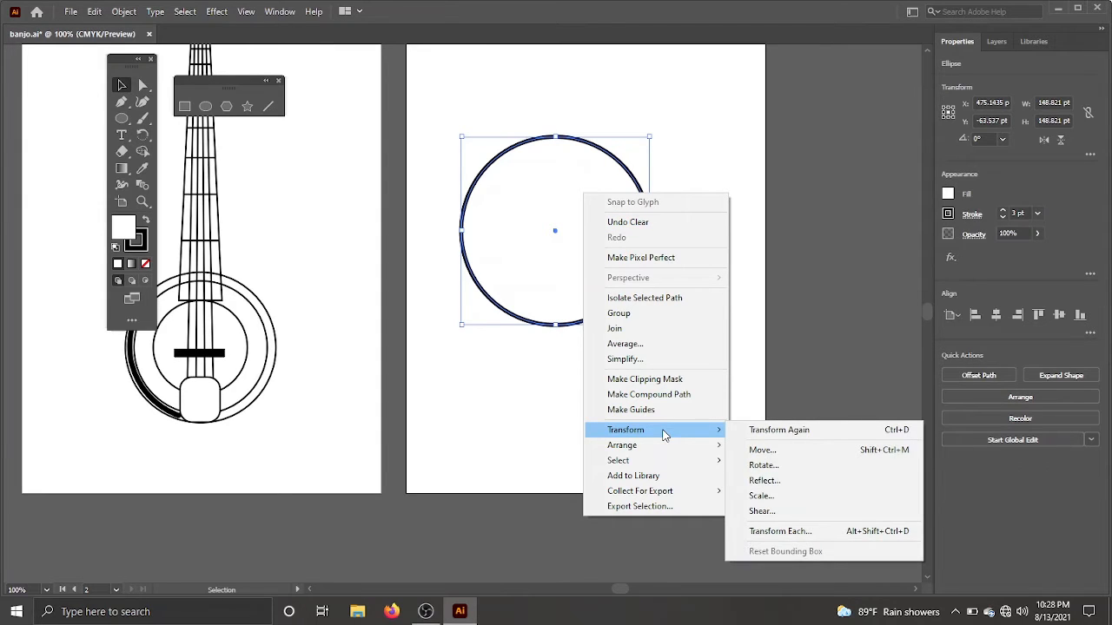
pyautogui.click(569, 181)
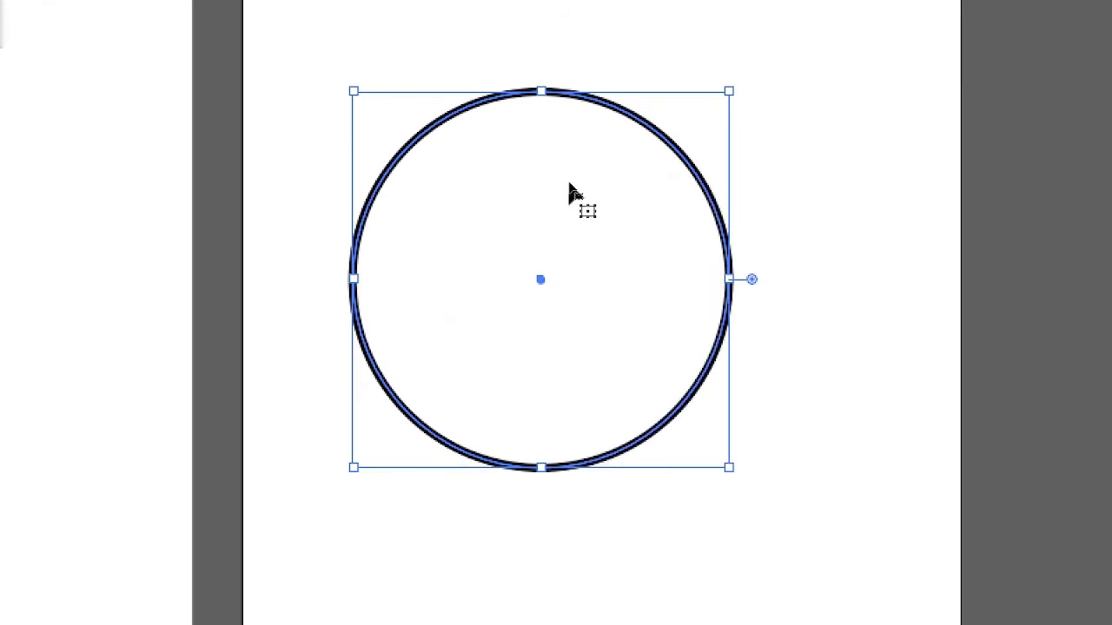
pyautogui.rightClick(569, 191)
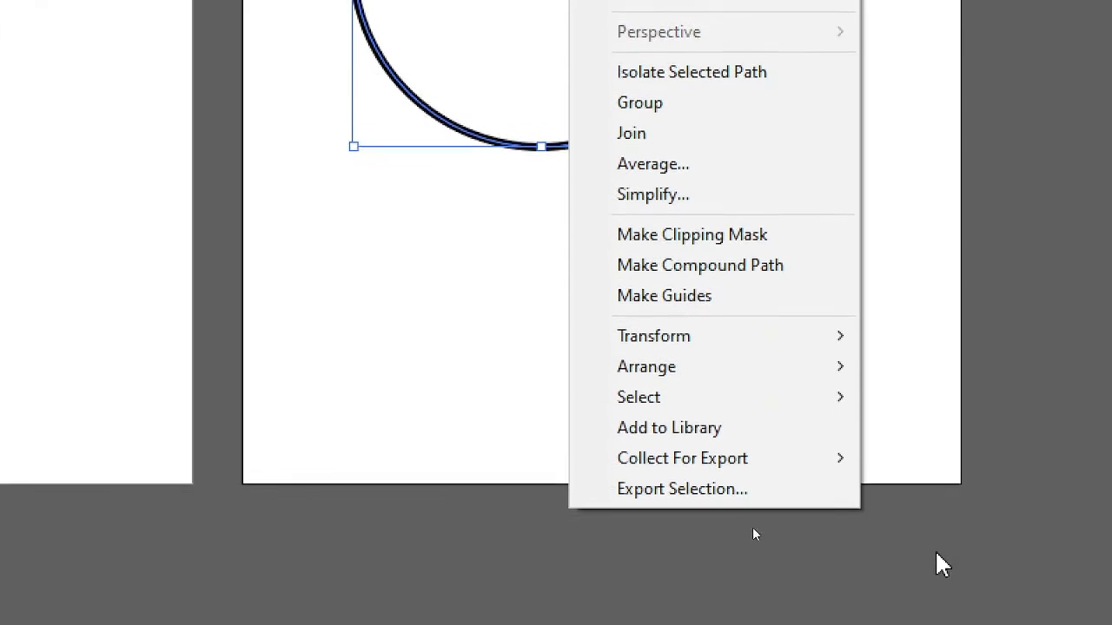
pyautogui.moveTo(797, 337)
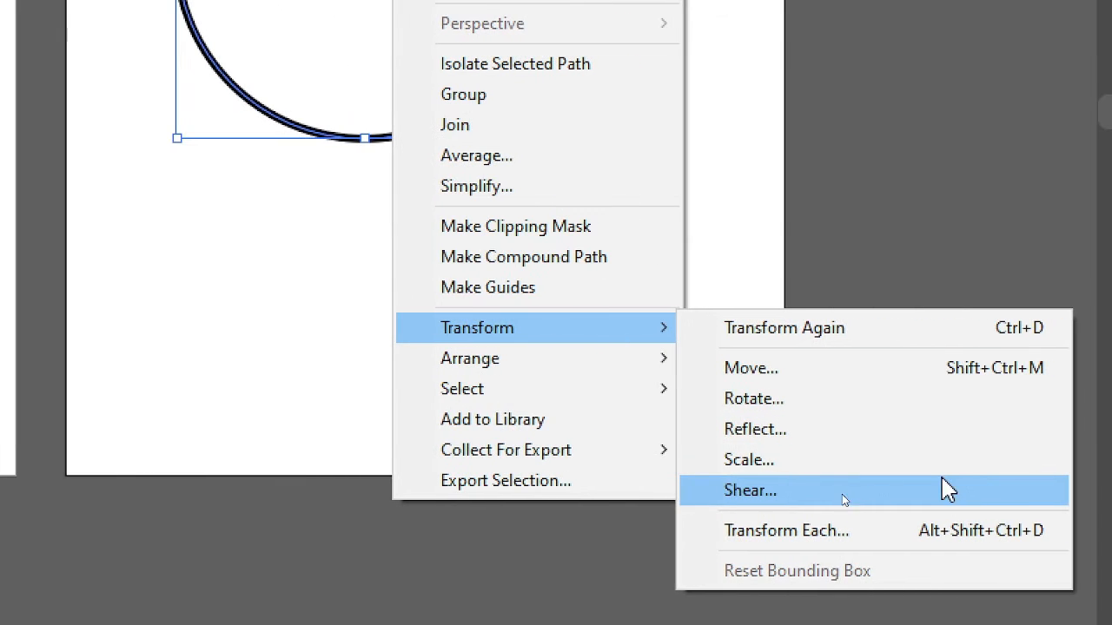
pyautogui.click(786, 473)
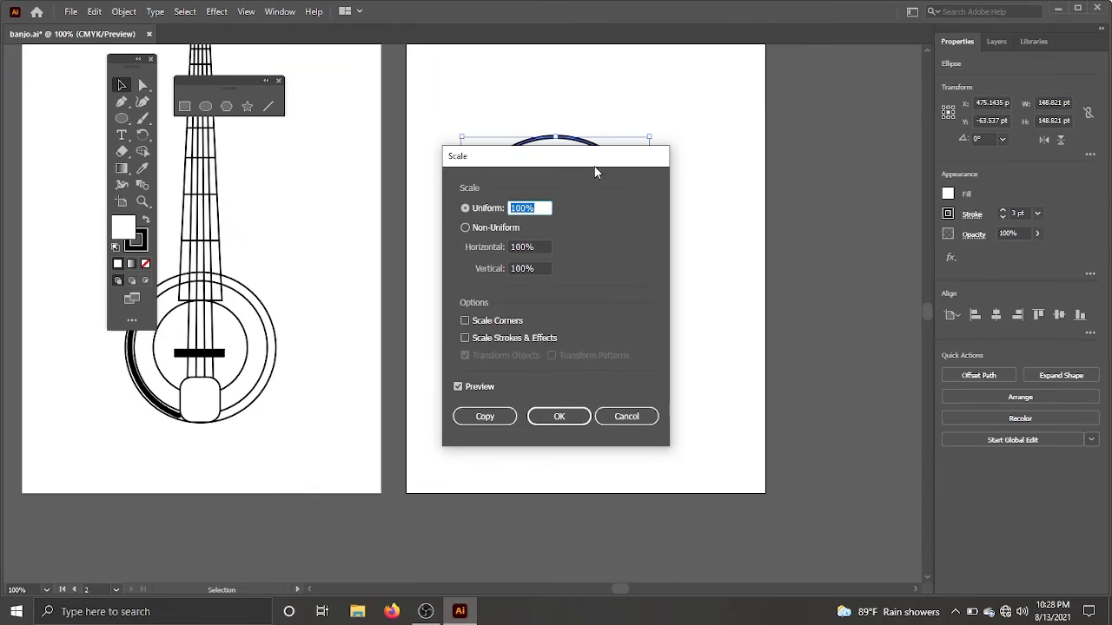
pyautogui.moveTo(596, 162); pyautogui.dragTo(835, 113)
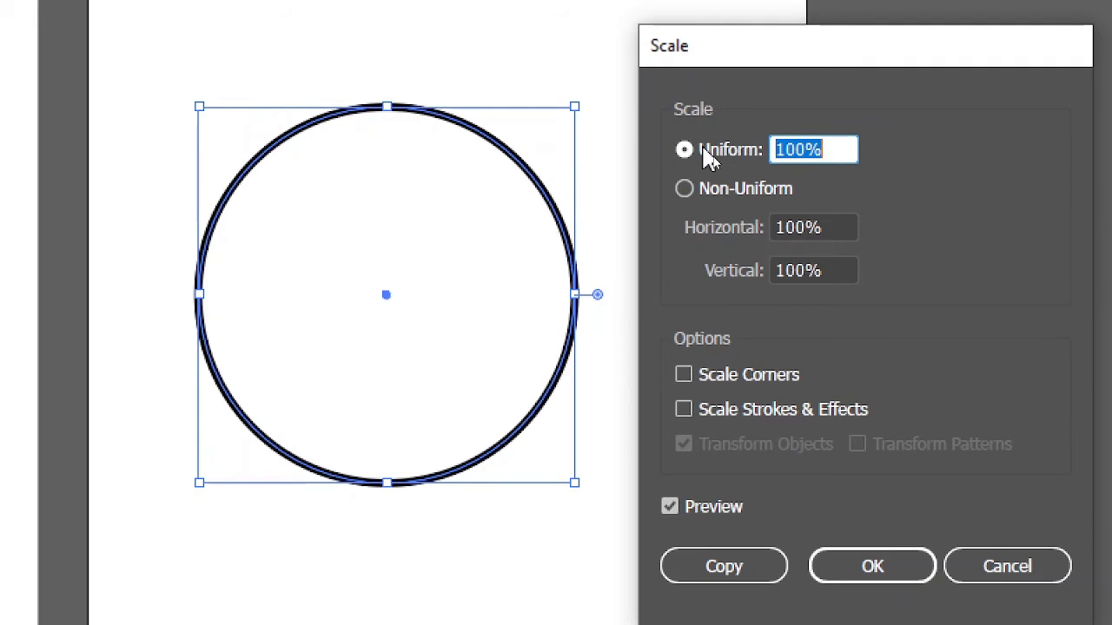
pyautogui.click(705, 191)
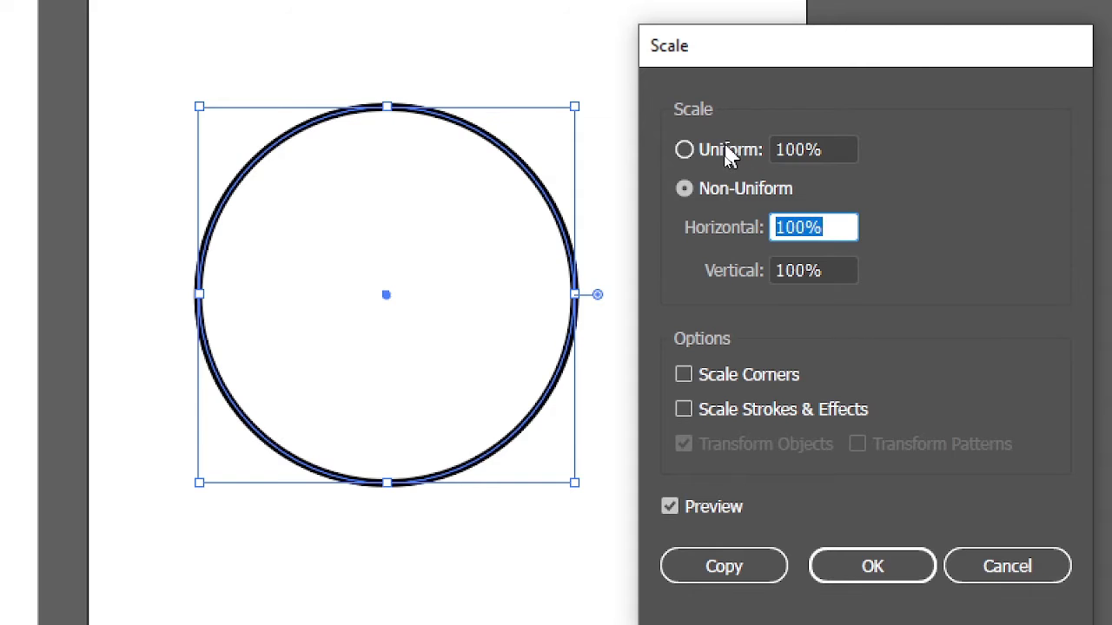
pyautogui.click(732, 152)
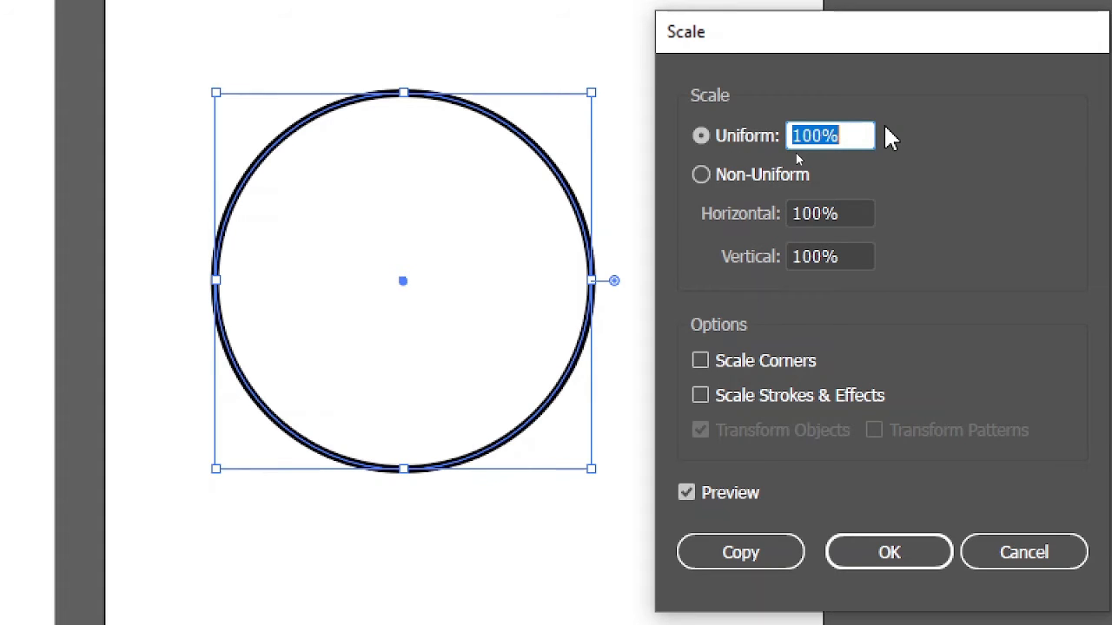
# Create a concentric copy of the circle at 90% uniform scale, and deselect it
pyautogui.press('Up')
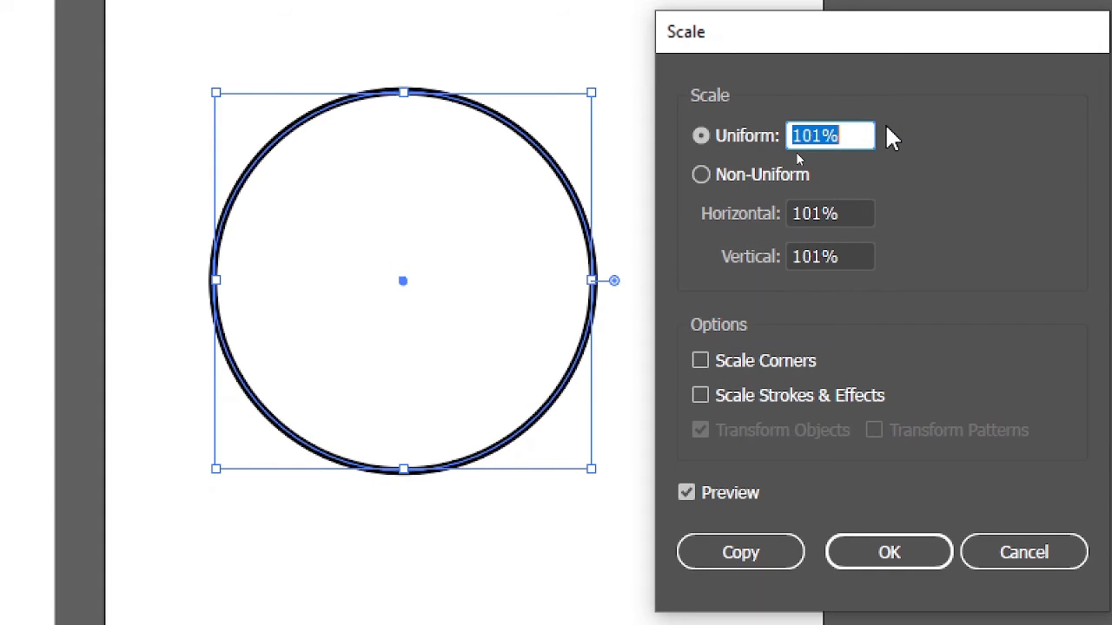
pyautogui.press('Down')
pyautogui.press('Down')
pyautogui.press('Down')
pyautogui.press('Down')
pyautogui.press('Down')
pyautogui.press('Down')
pyautogui.press('Down')
pyautogui.press('Down')
pyautogui.press('Down')
pyautogui.press('Down')
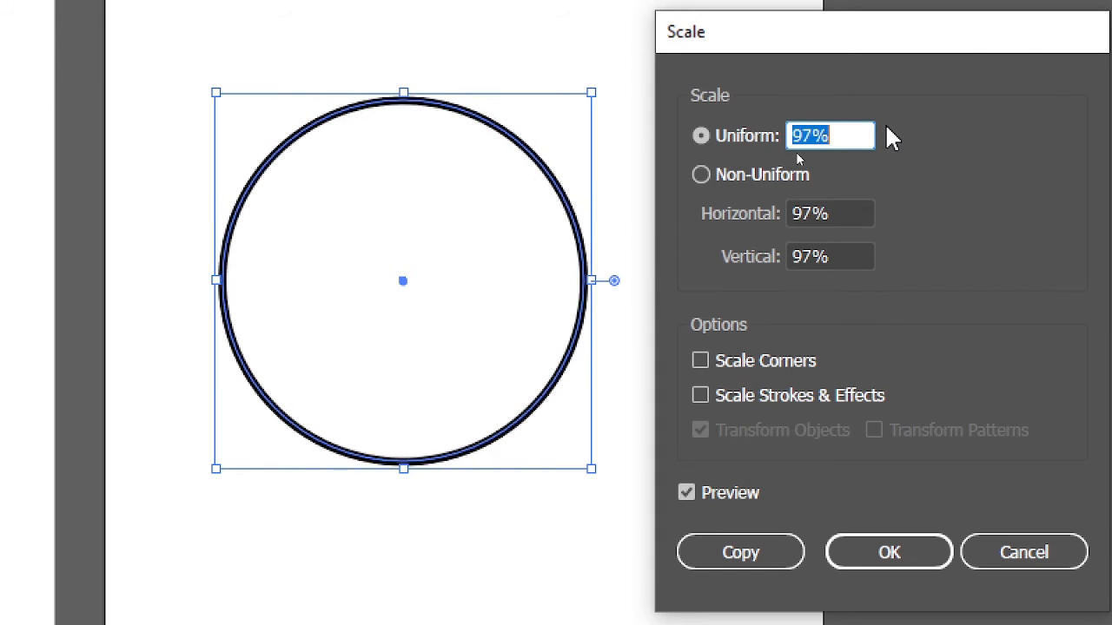
pyautogui.press('Down')
pyautogui.press('Down')
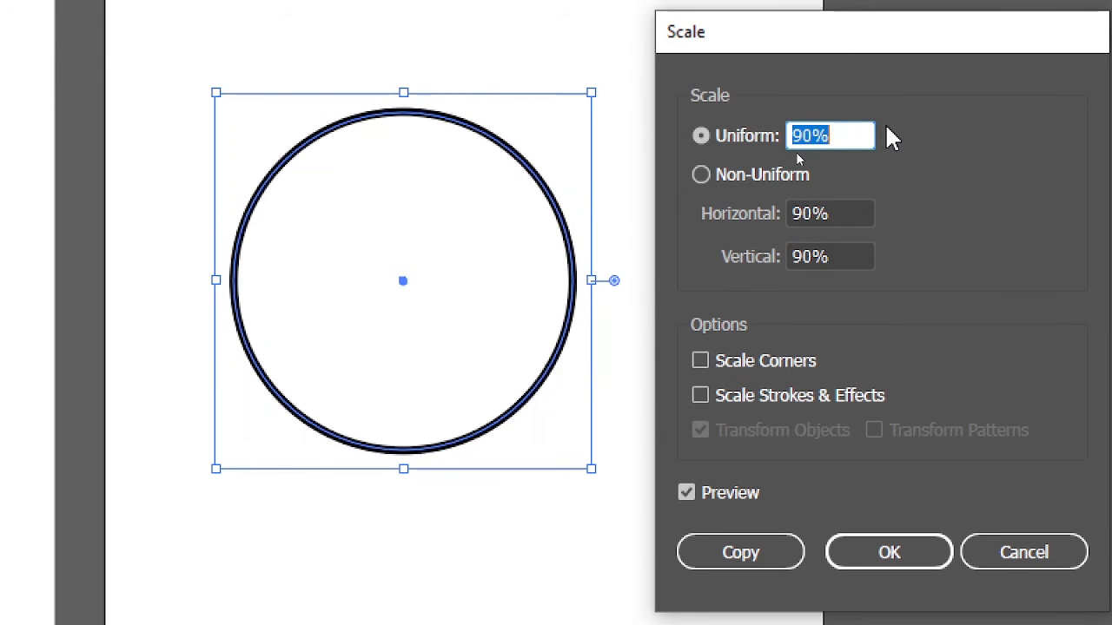
pyautogui.press('Down')
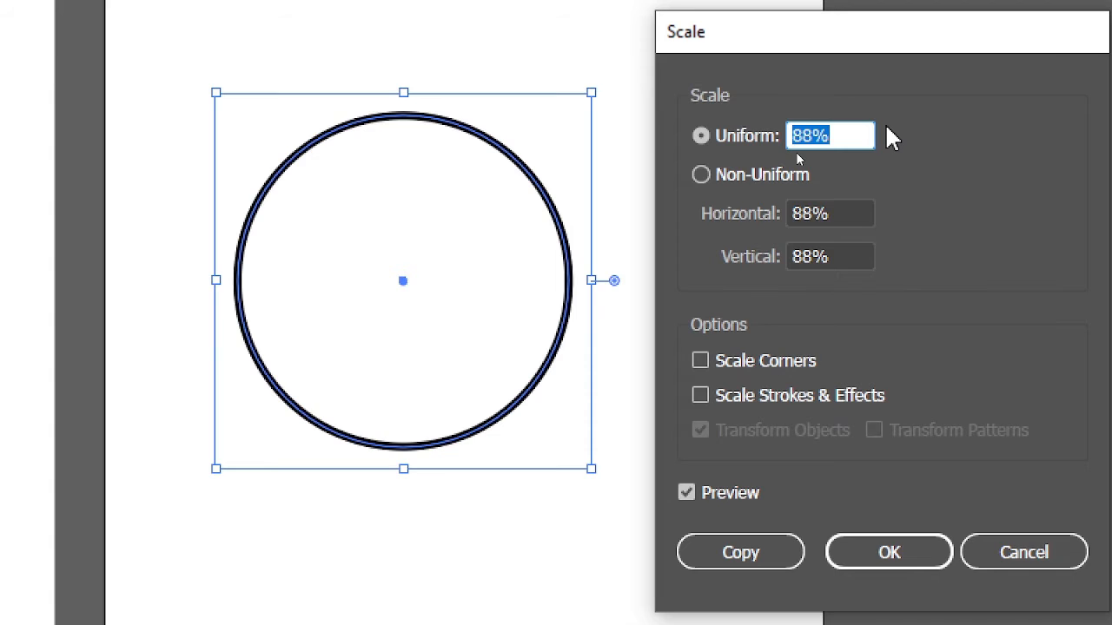
pyautogui.press('Up')
pyautogui.press('Up')
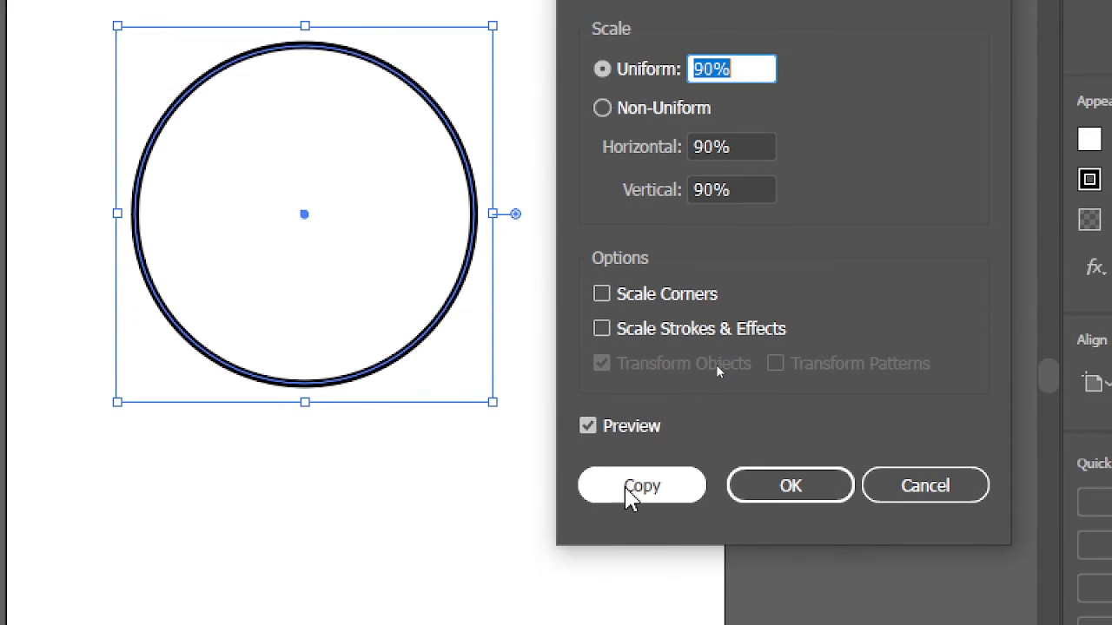
pyautogui.click(629, 488)
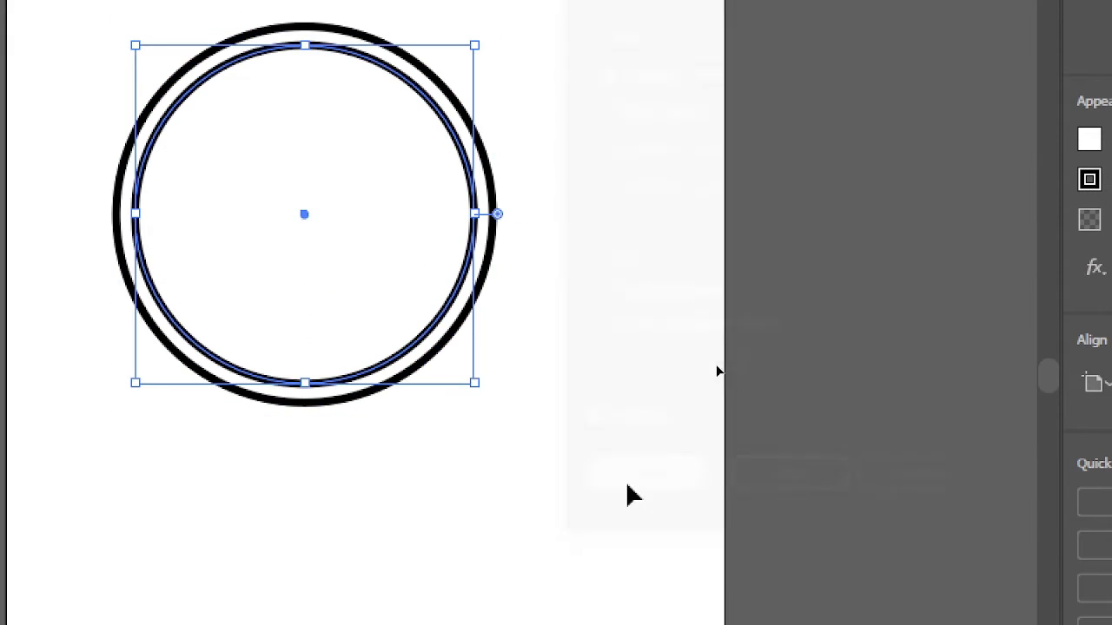
pyautogui.click(657, 224)
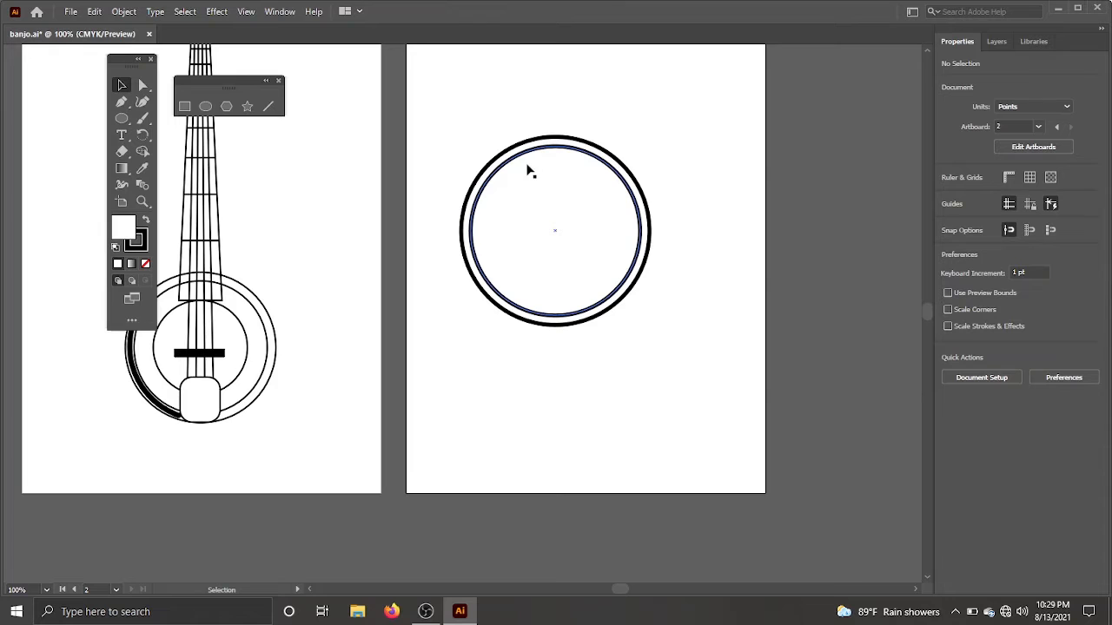
# Compare the rings of the reference banjo's body with the two circles redrawn on the second artboard
pyautogui.scroll(5, 208, 299)
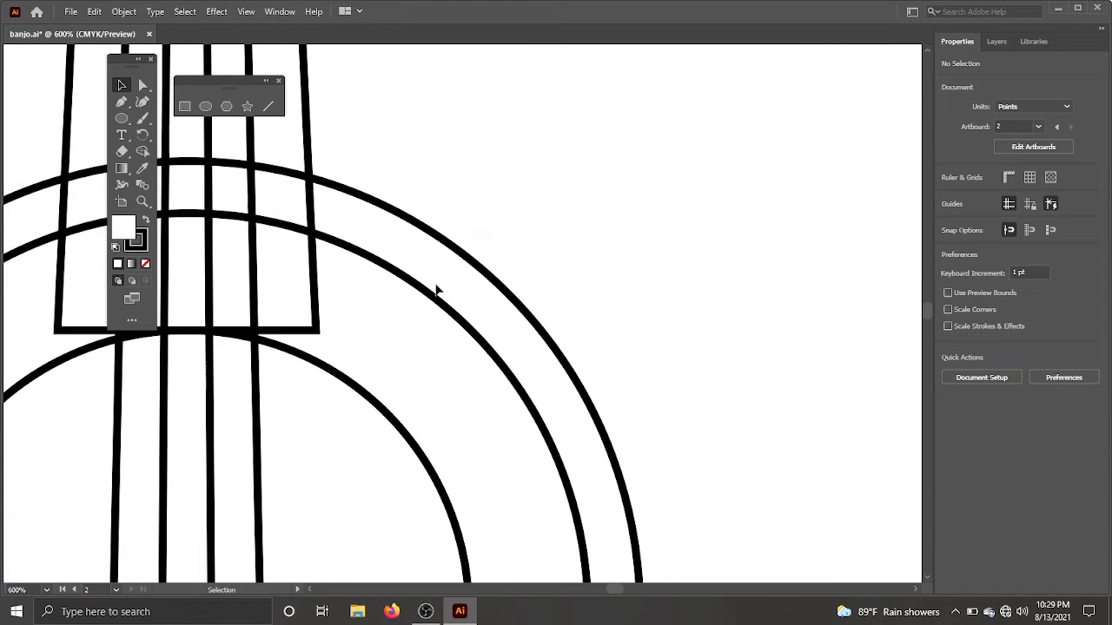
pyautogui.moveTo(721, 233); pyautogui.dragTo(400, 276)
pyautogui.moveTo(678, 265); pyautogui.dragTo(174, 330)
pyautogui.moveTo(792, 315); pyautogui.dragTo(434, 401)
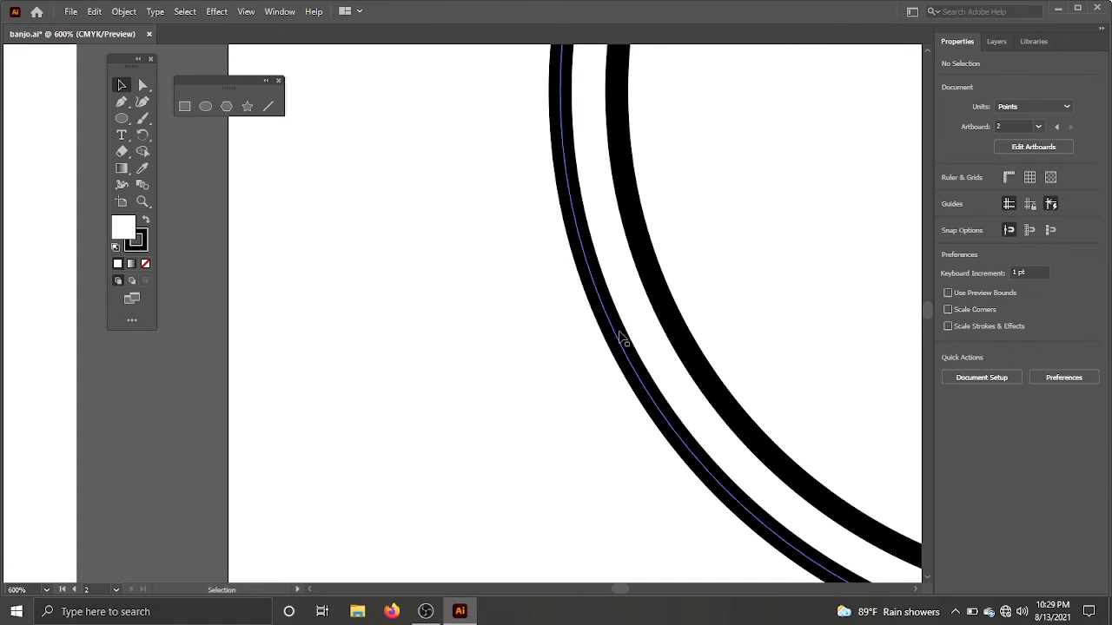
pyautogui.scroll(-7, 643, 333)
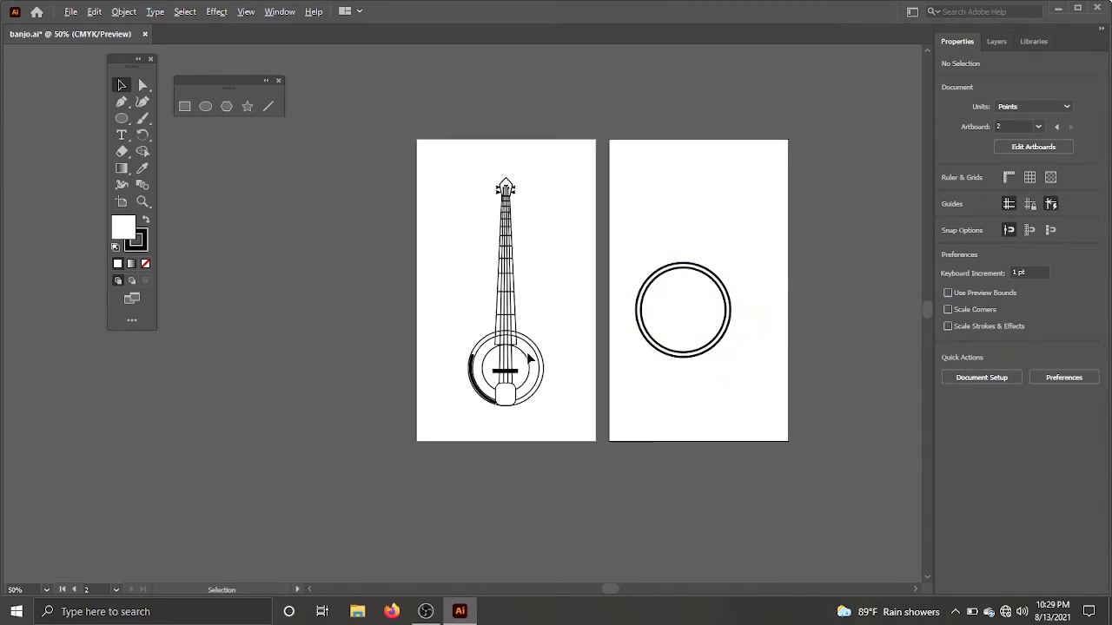
pyautogui.scroll(4, 528, 355)
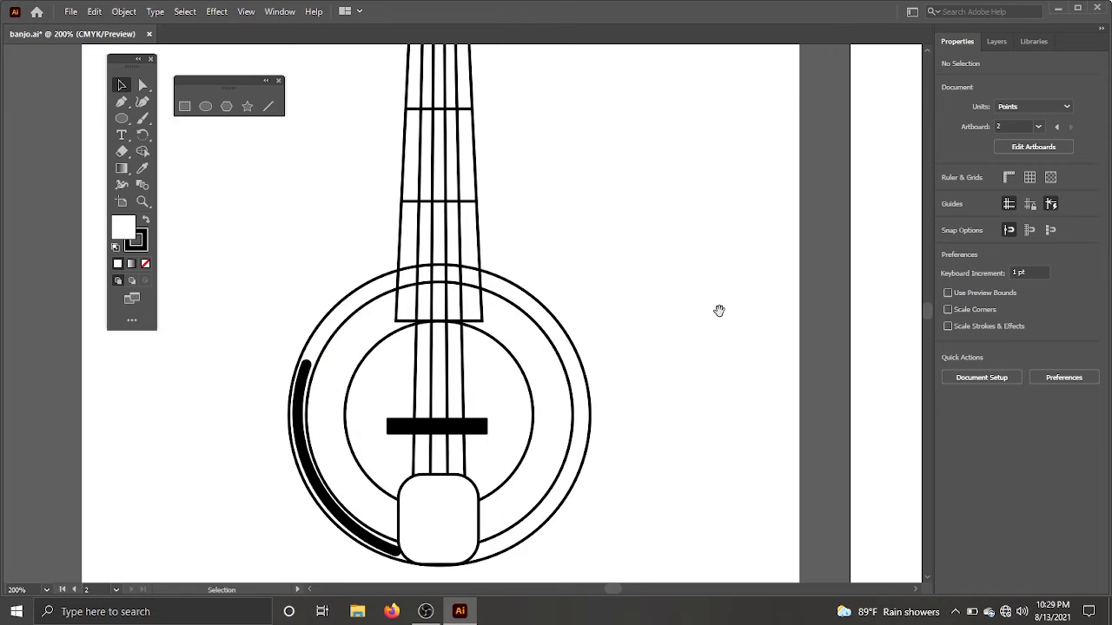
pyautogui.moveTo(720, 311); pyautogui.dragTo(406, 386)
pyautogui.moveTo(781, 180); pyautogui.dragTo(470, 278)
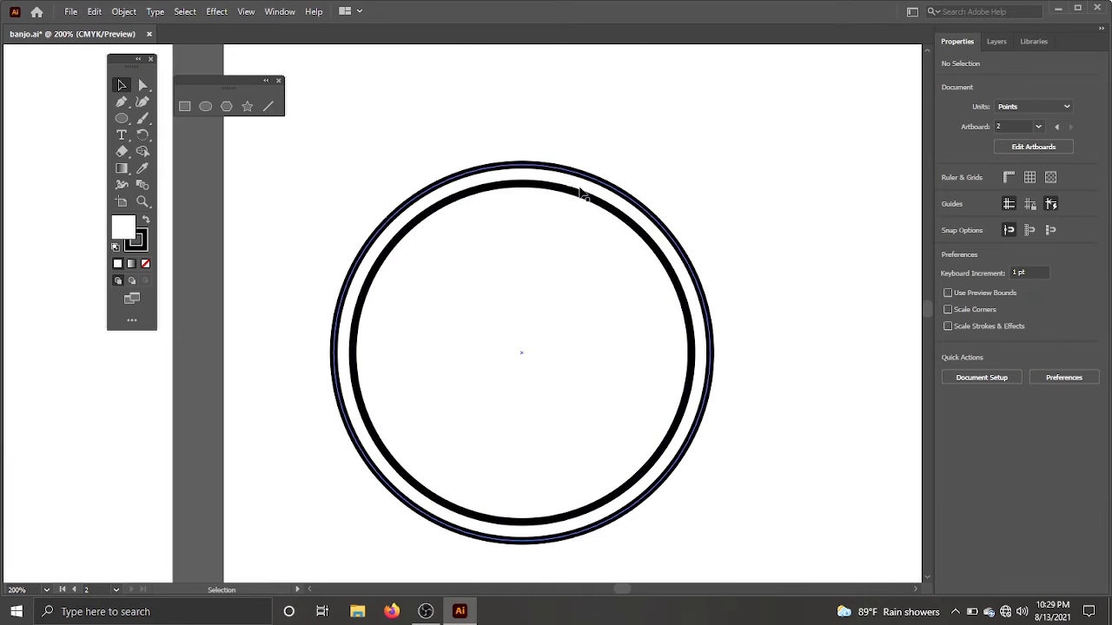
# Select the inner circle and open the Scale transformation for it
pyautogui.click(576, 206)
pyautogui.rightClick(565, 215)
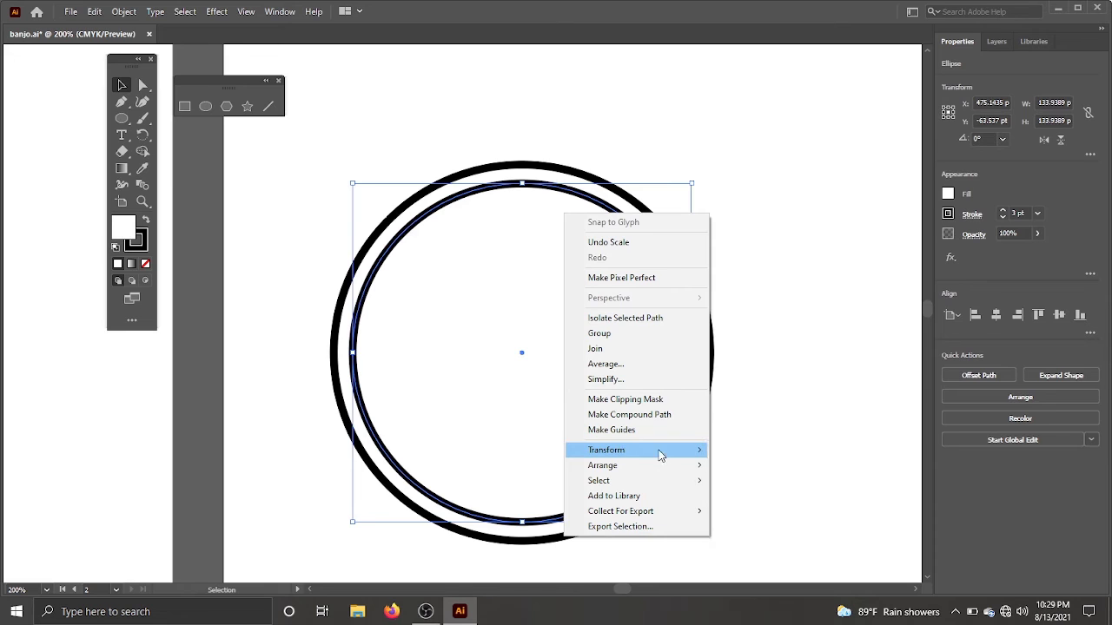
pyautogui.moveTo(662, 452)
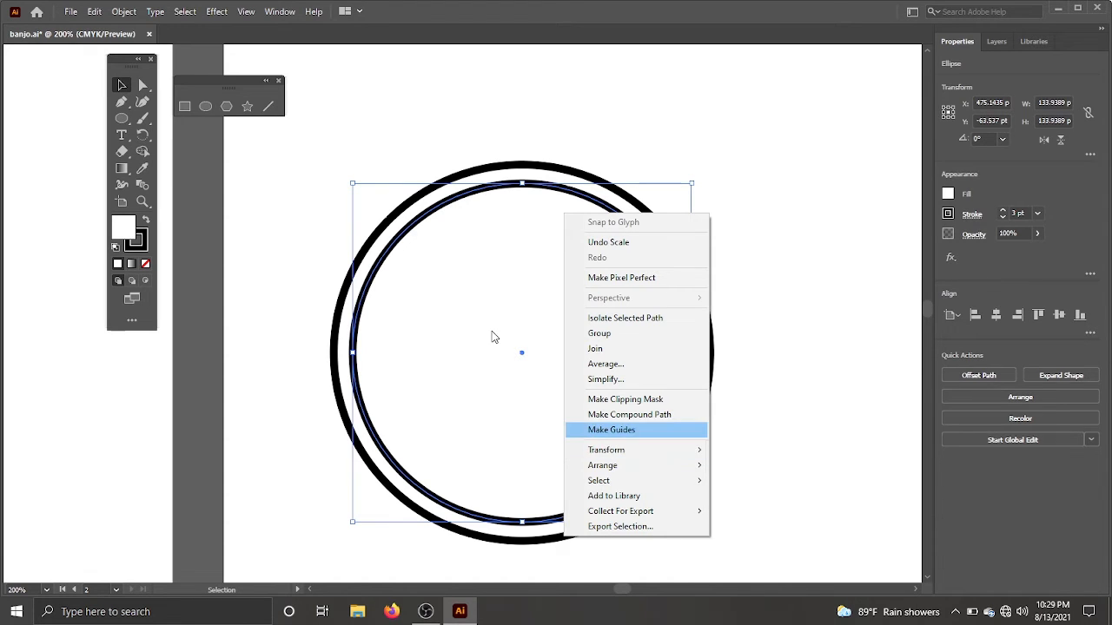
pyautogui.rightClick(493, 336)
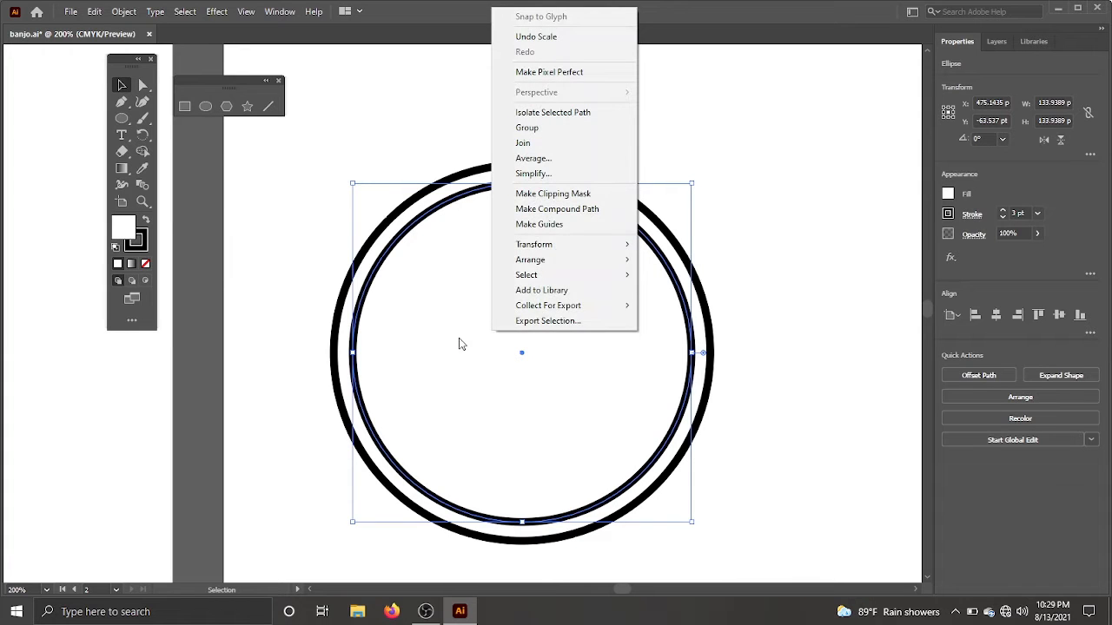
pyautogui.moveTo(608, 246)
pyautogui.click(117, 14)
pyautogui.click(117, 14)
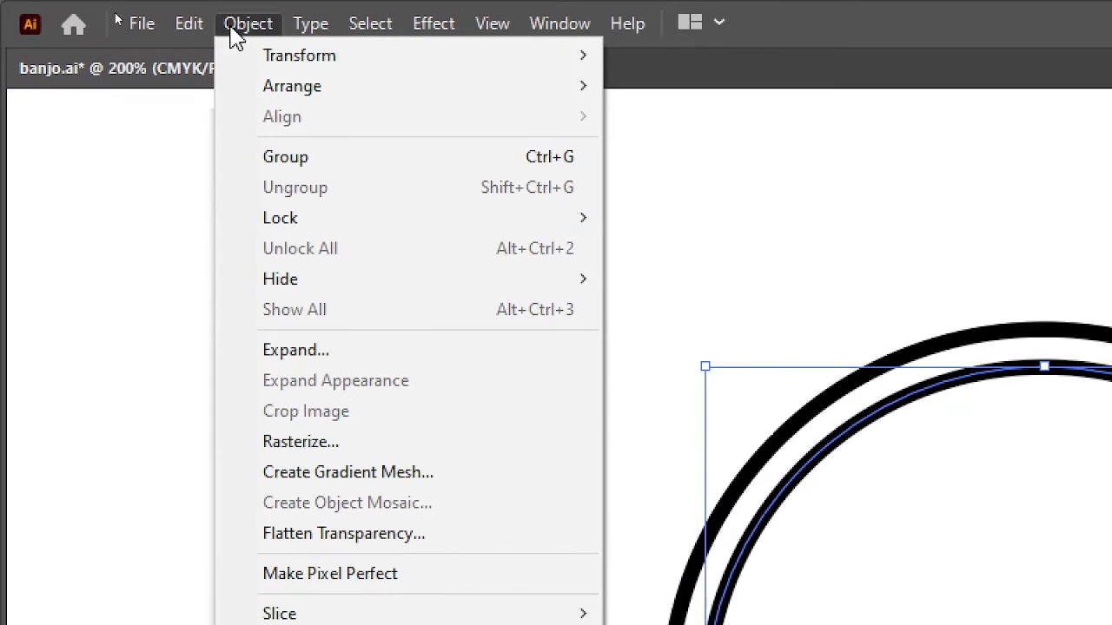
pyautogui.click(125, 18)
pyautogui.click(248, 27)
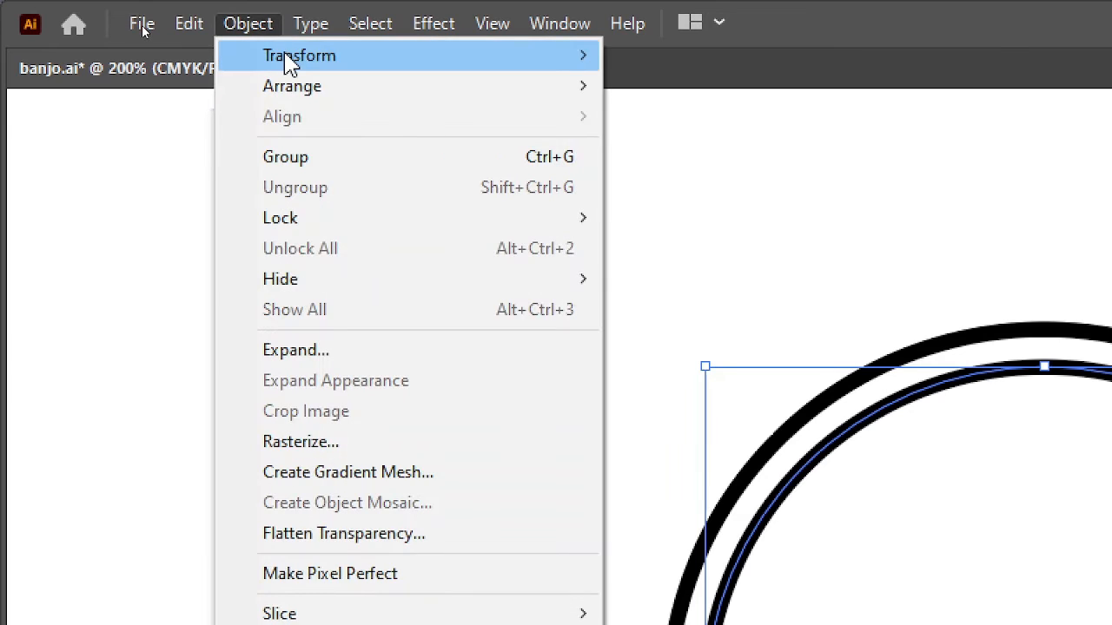
pyautogui.moveTo(300, 62)
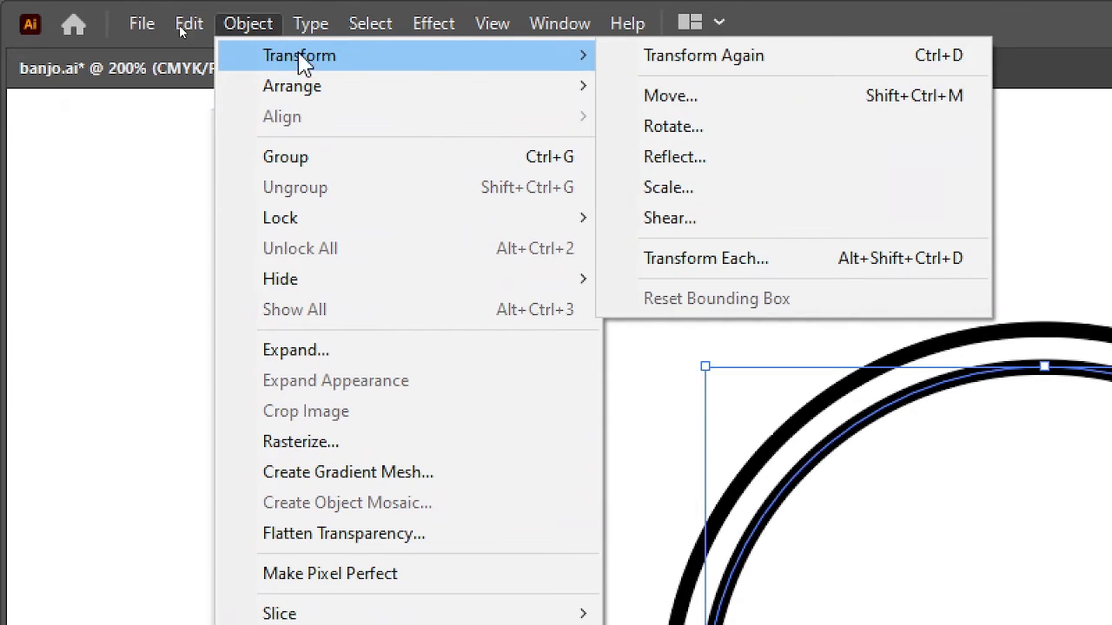
pyautogui.click(722, 202)
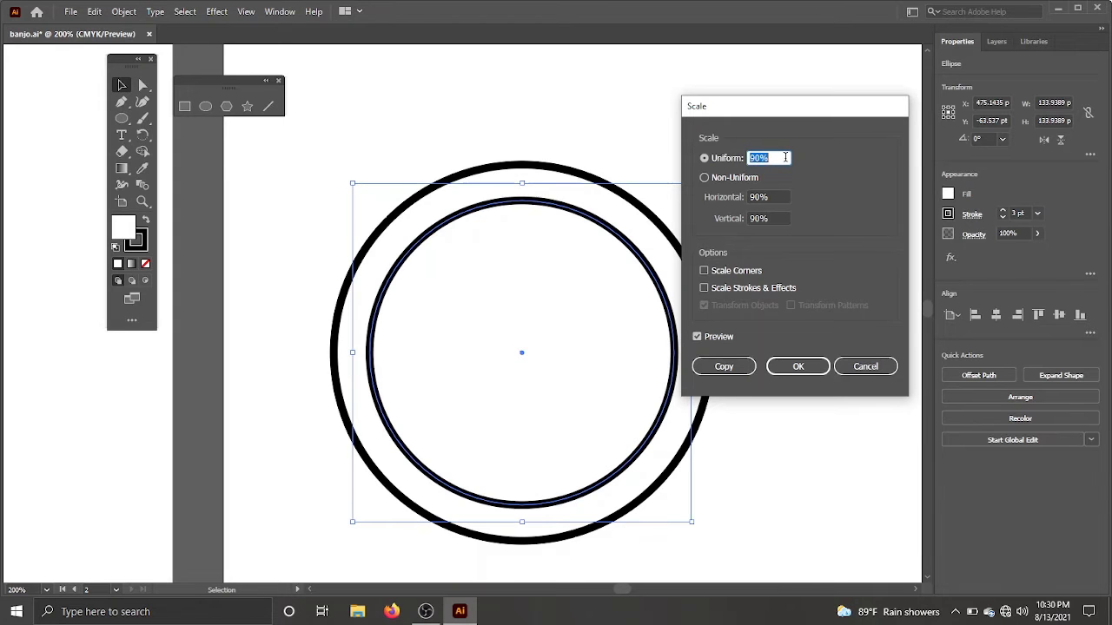
# Create a concentric copy of the inner circle at 75% uniform scale
pyautogui.press('Down')
pyautogui.press('Down')
pyautogui.press('Down')
pyautogui.press('Down')
pyautogui.press('Down')
pyautogui.press('Down')
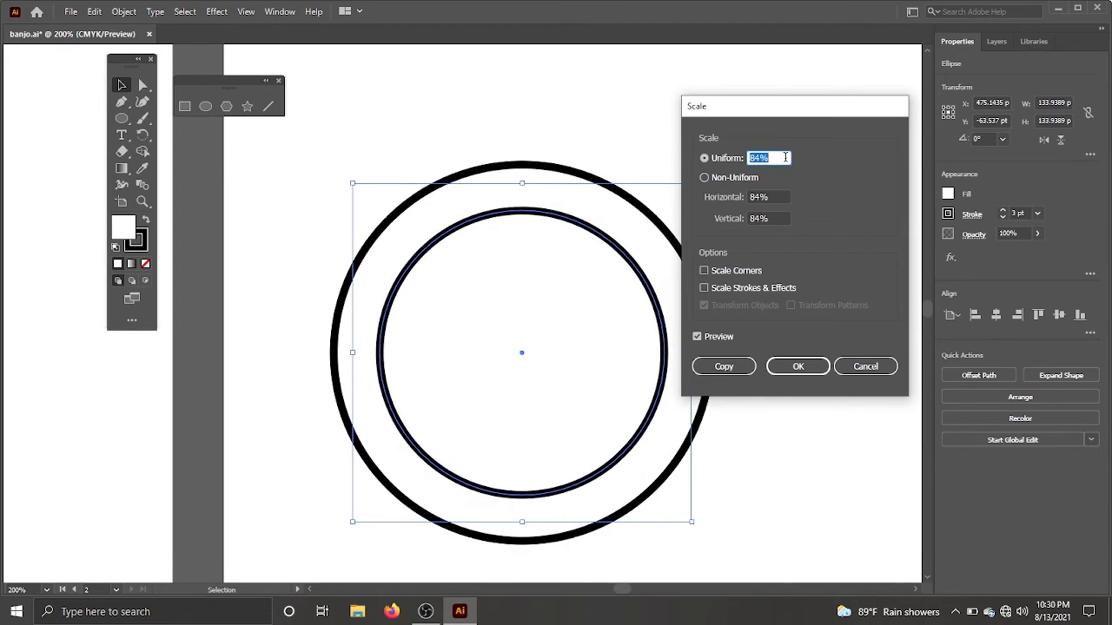
pyautogui.press('Down')
pyautogui.press('Down')
pyautogui.press('Down')
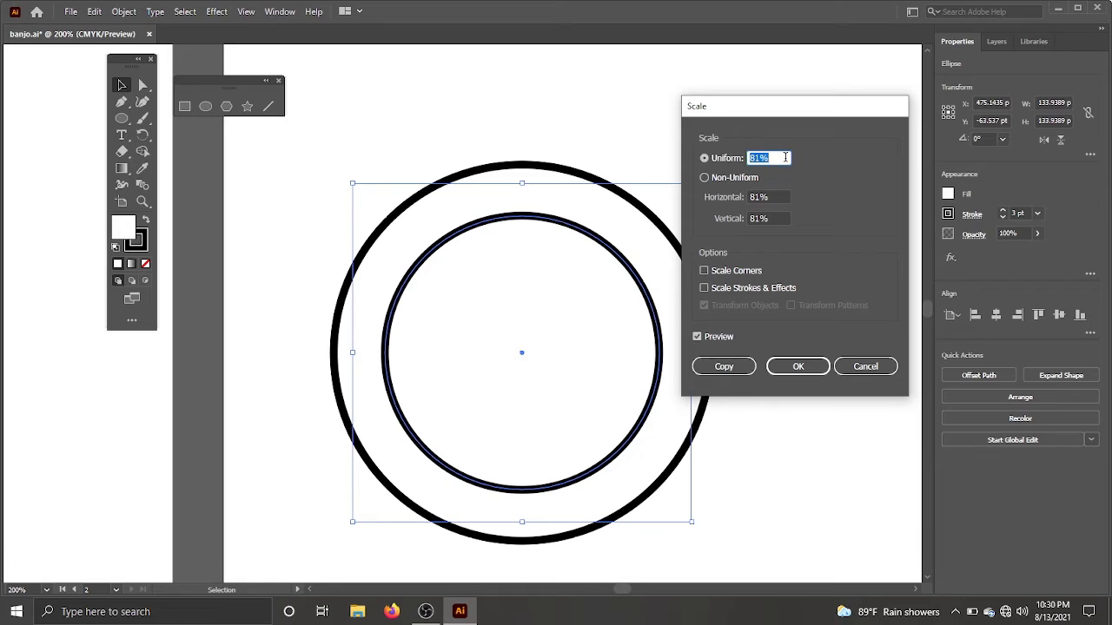
pyautogui.press('Down')
pyautogui.press('Down')
pyautogui.press('Down')
pyautogui.press('Down')
pyautogui.press('Down')
pyautogui.press('Down')
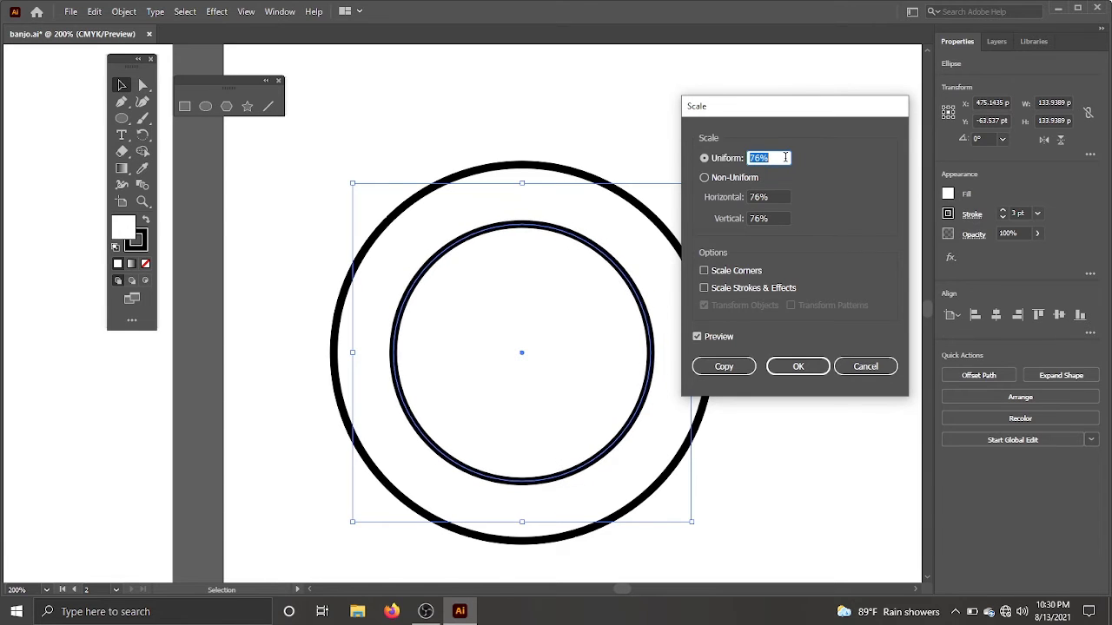
pyautogui.press('Up')
pyautogui.press('Up')
pyautogui.press('Up')
pyautogui.press('Down')
pyautogui.press('Down')
pyautogui.press('Down')
pyautogui.press('Down')
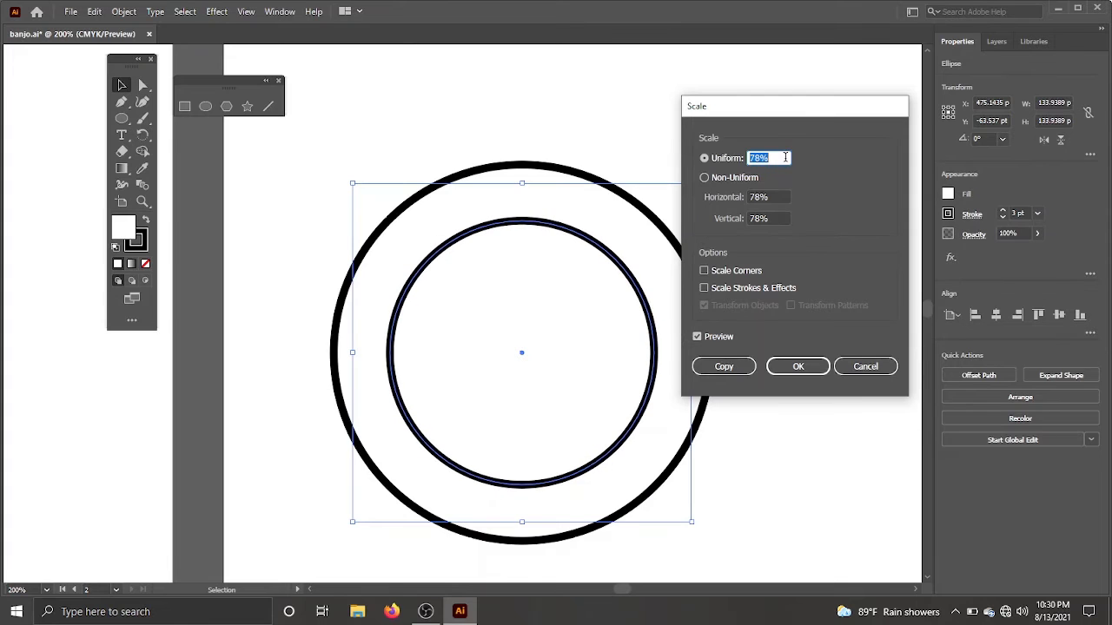
pyautogui.press('Down')
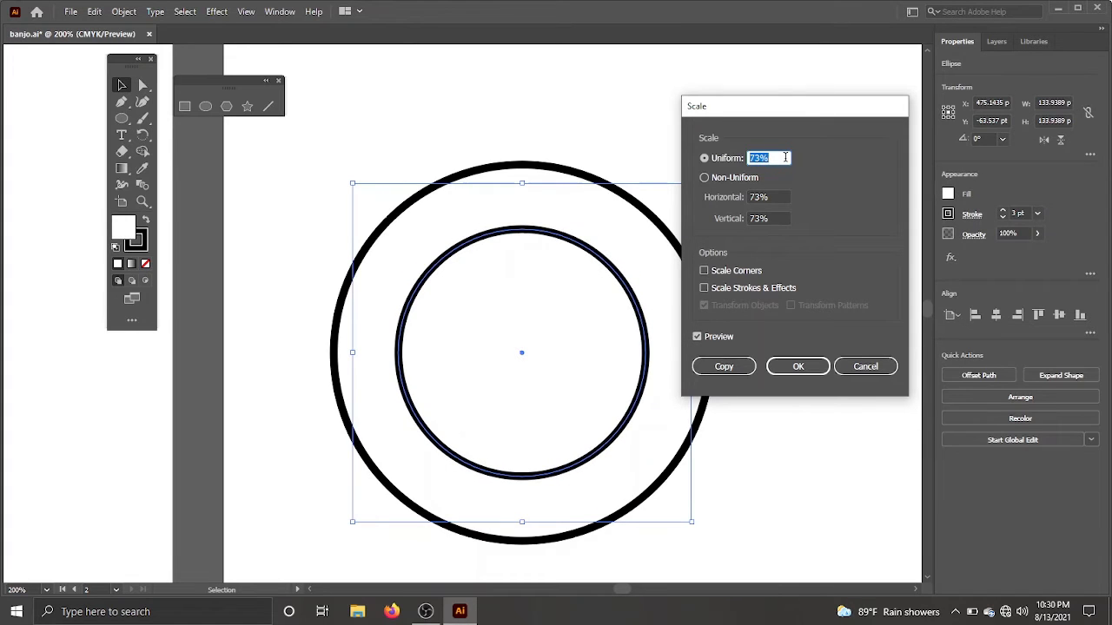
pyautogui.press('Up')
pyautogui.press('Up')
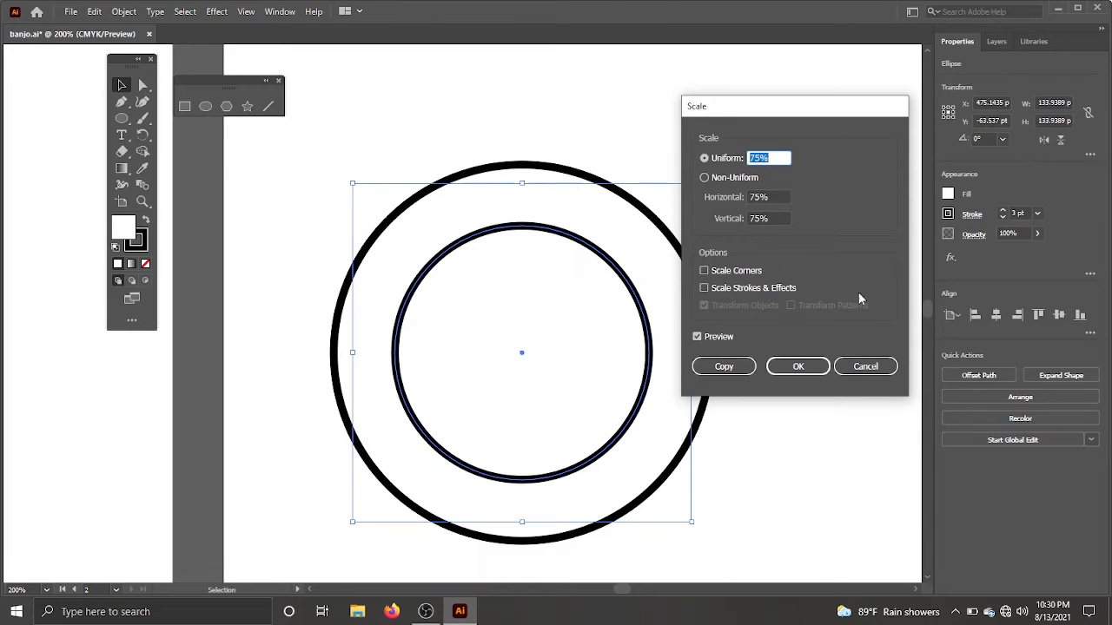
pyautogui.click(734, 367)
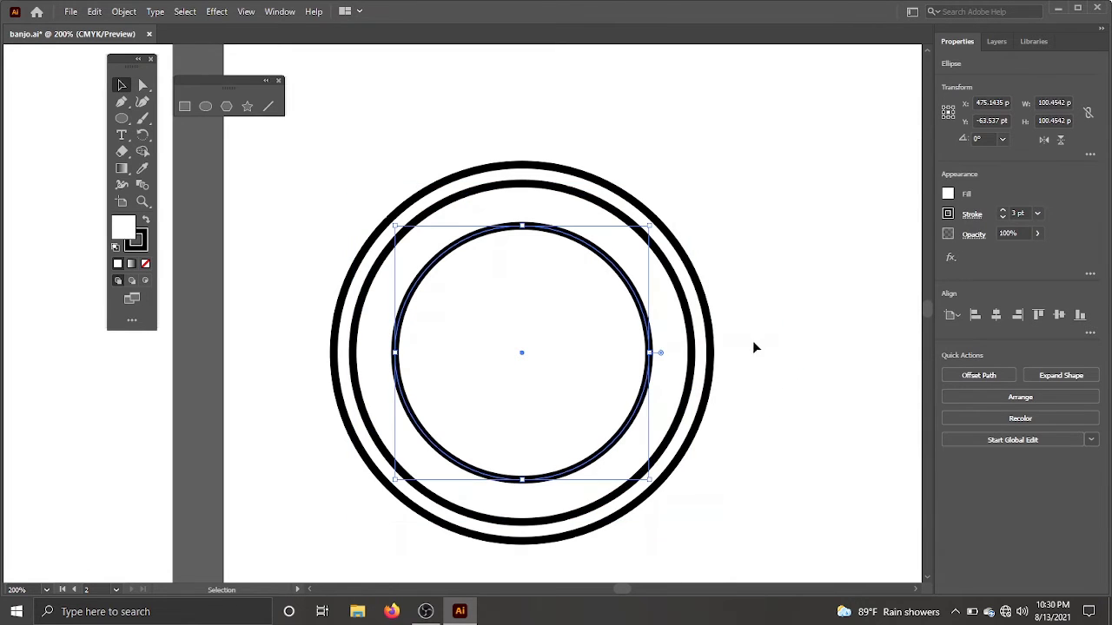
# Compare the new circle with the reference banjo's innermost ring, and delete it
pyautogui.scroll(-3, 764, 329)
pyautogui.scroll(3, 437, 415)
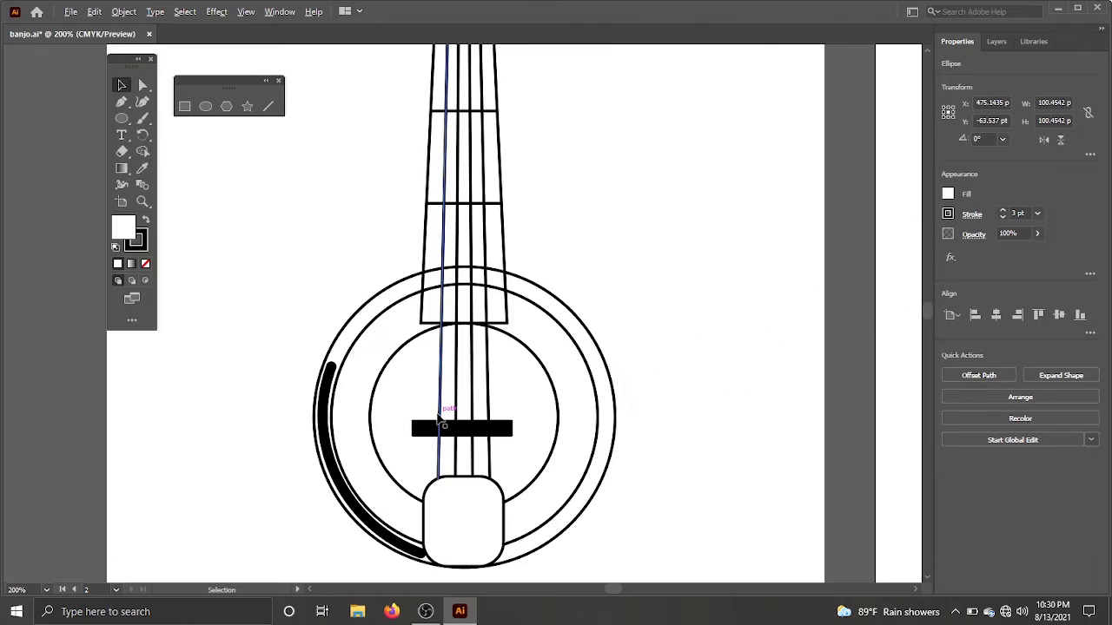
pyautogui.scroll(-3, 438, 414)
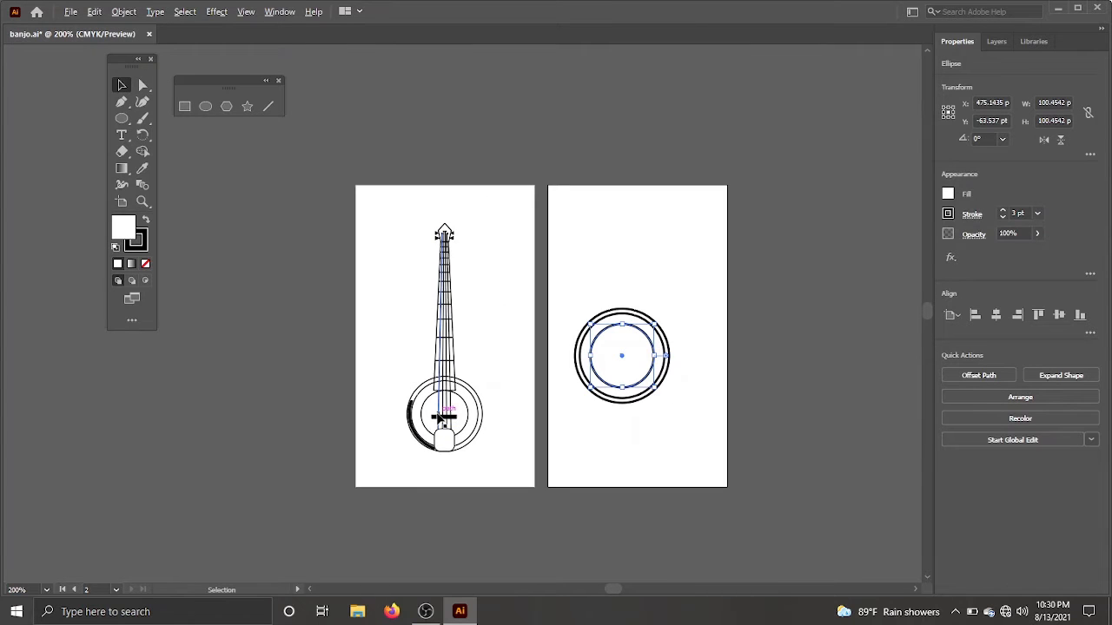
pyautogui.scroll(3, 634, 343)
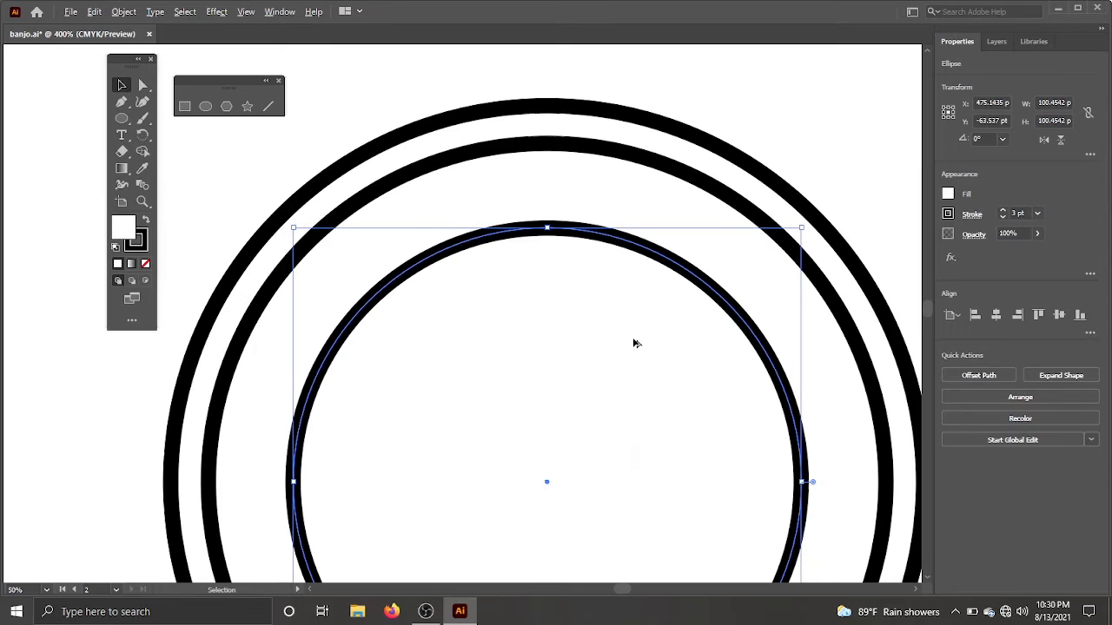
pyautogui.press('Delete')
# Select the inner of the two remaining circles and open the Scale transformation for it
pyautogui.rightClick(684, 279)
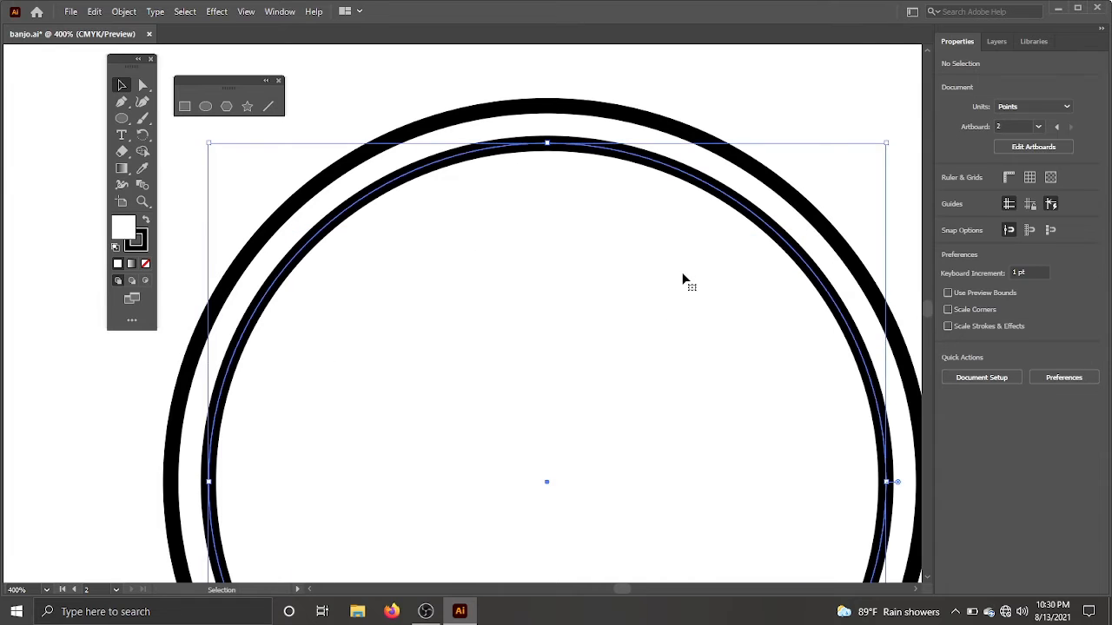
pyautogui.click(638, 211)
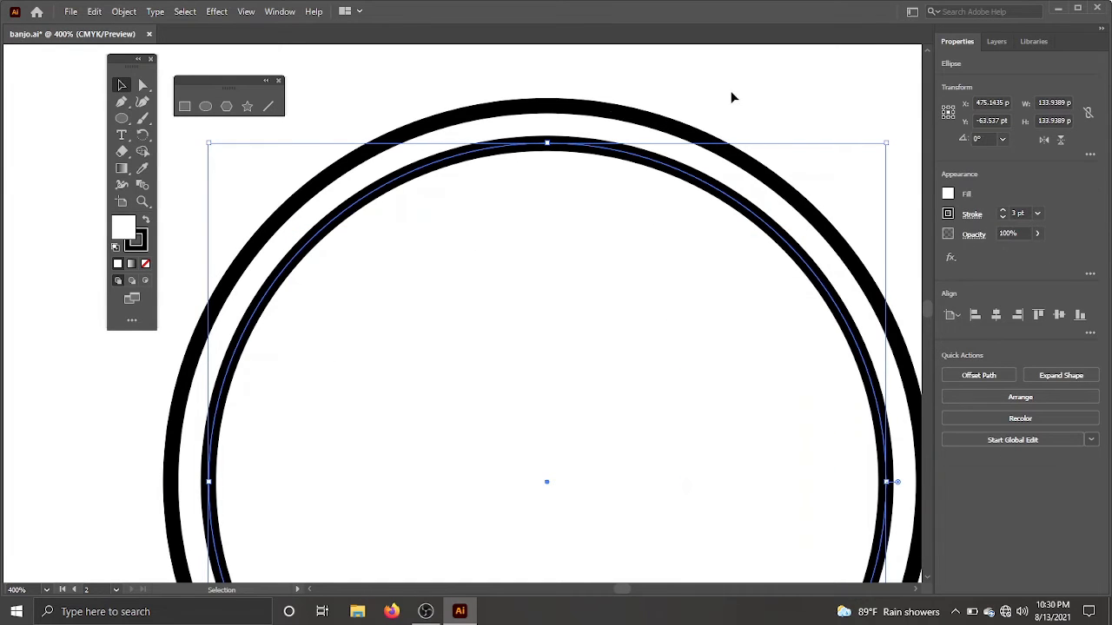
pyautogui.click(732, 96)
pyautogui.click(647, 165)
pyautogui.rightClick(653, 254)
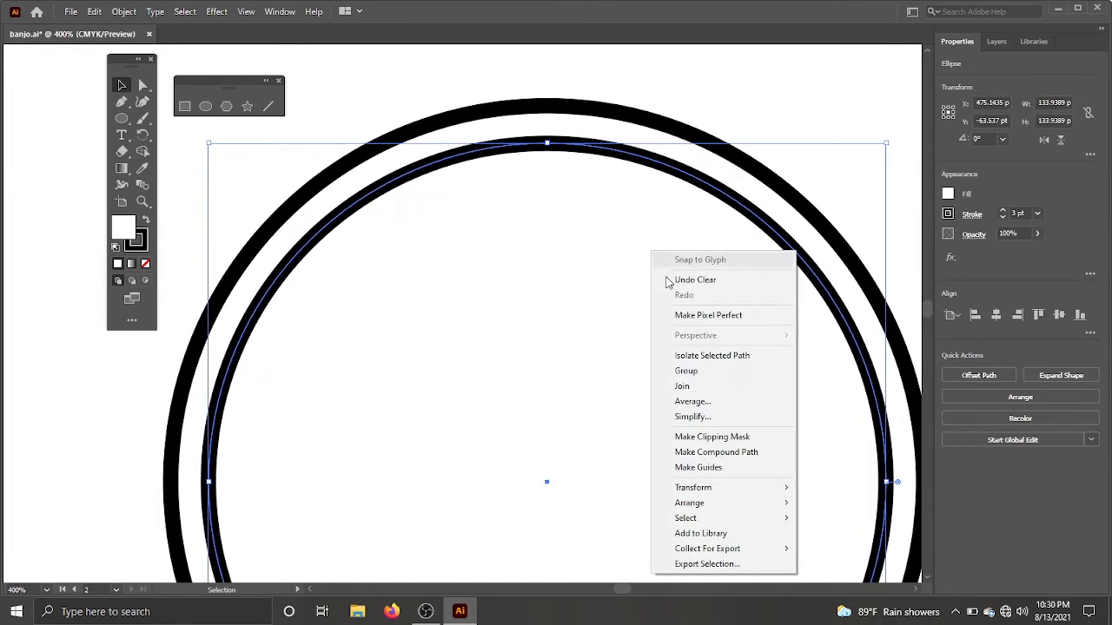
pyautogui.moveTo(717, 491)
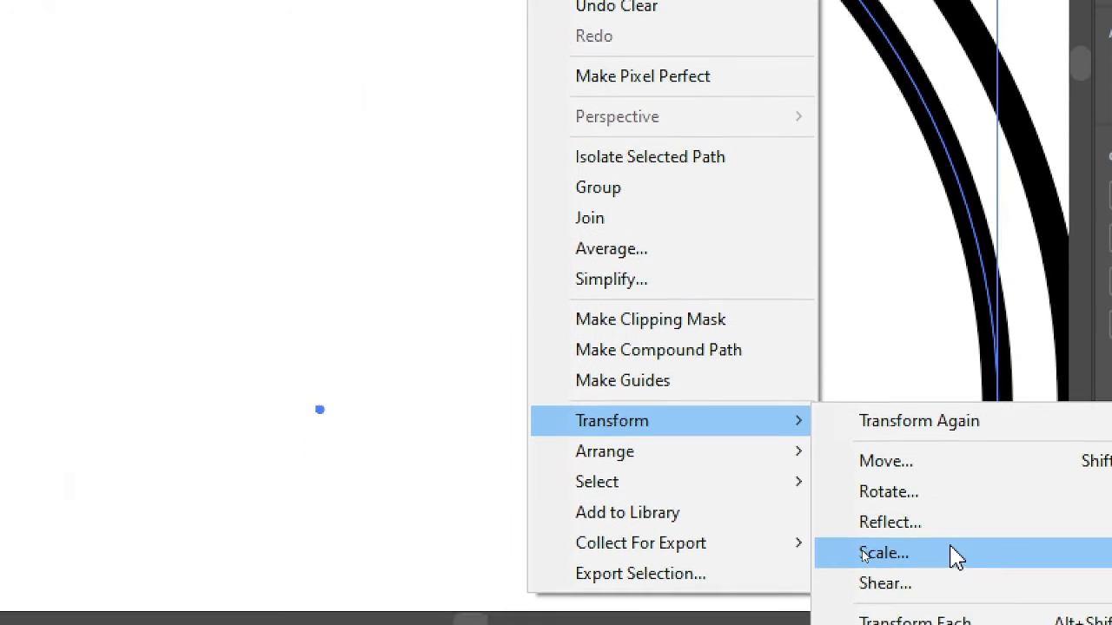
pyautogui.click(953, 553)
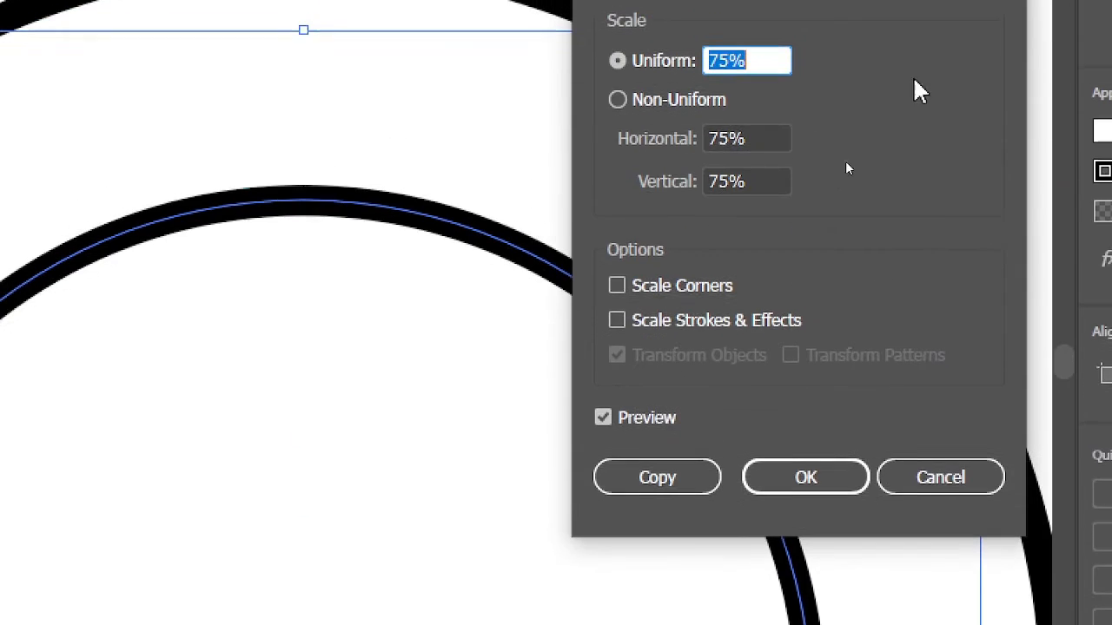
# Create a concentric copy of the selected circle at 70% uniform scale
pyautogui.press('Down')
pyautogui.press('Down')
pyautogui.press('Down')
pyautogui.press('Down')
pyautogui.press('Down')
pyautogui.press('Down')
pyautogui.press('Down')
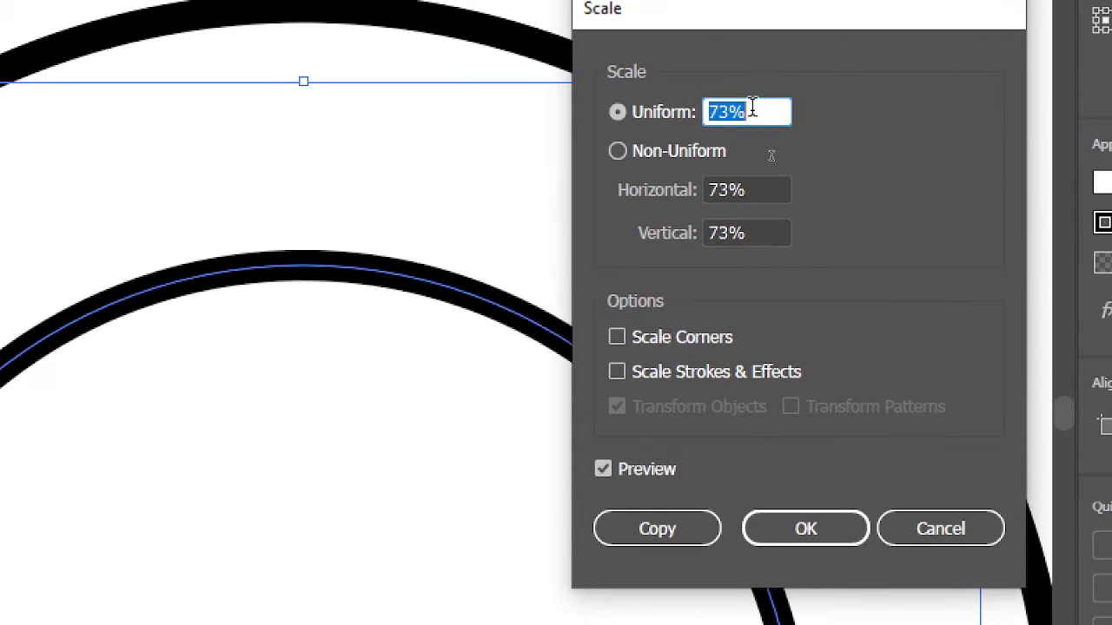
pyautogui.press('Down')
pyautogui.press('Down')
pyautogui.press('Down')
pyautogui.press('Down')
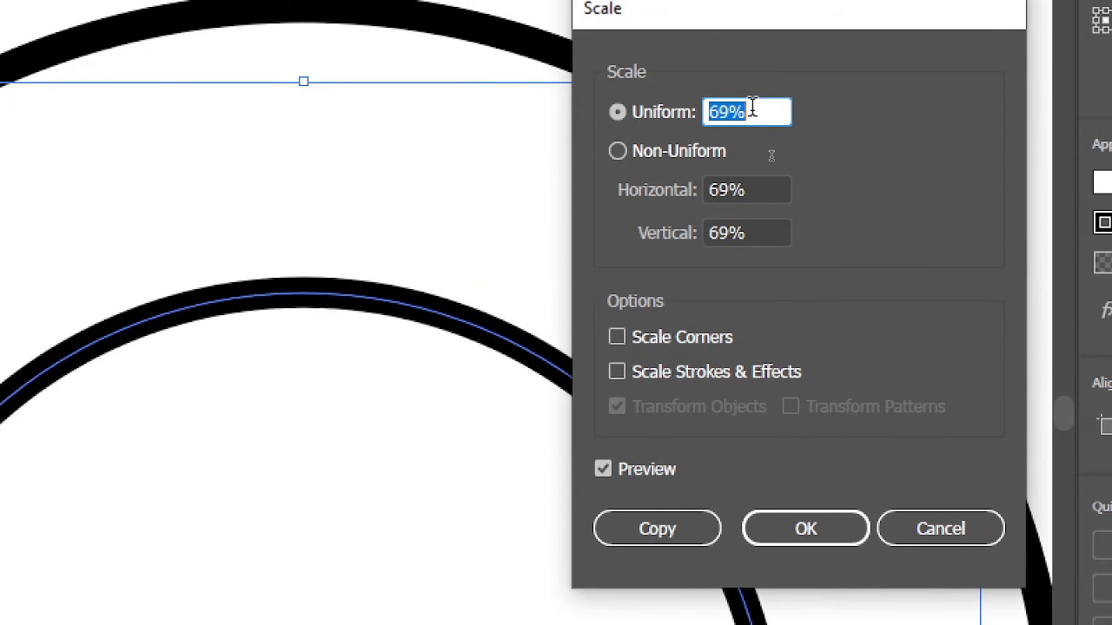
pyautogui.press('Down')
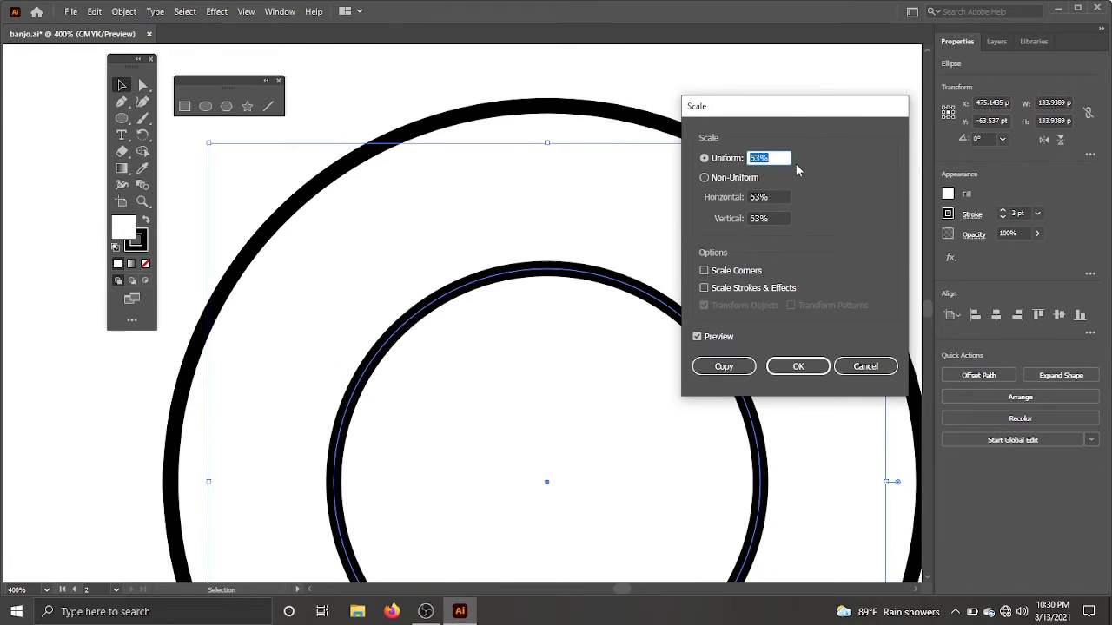
pyautogui.write('70')
pyautogui.press('Tab')
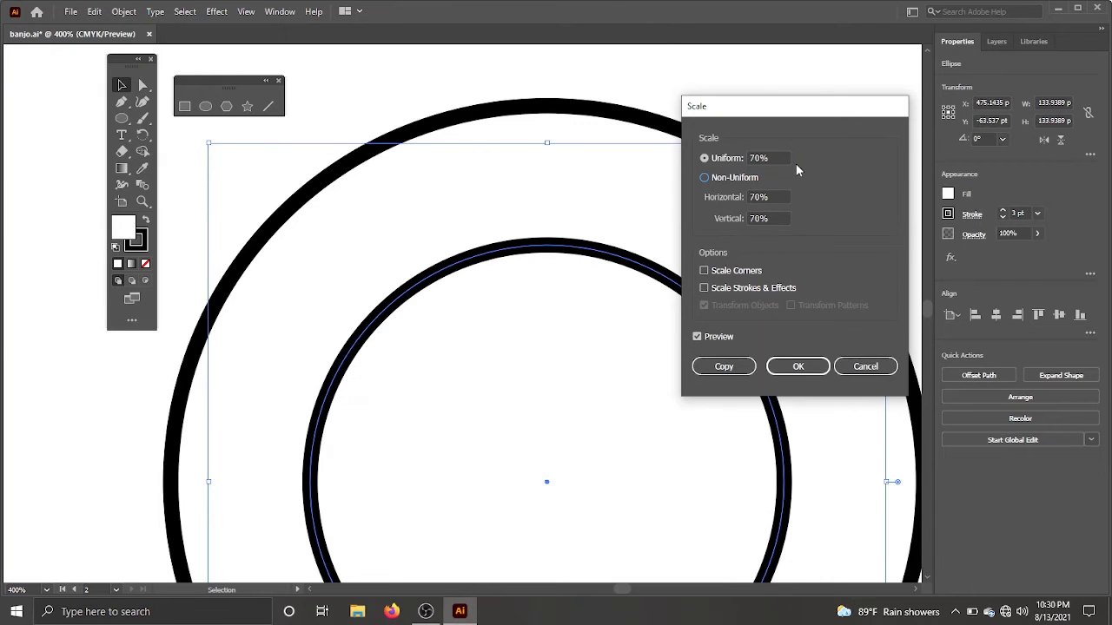
pyautogui.click(710, 369)
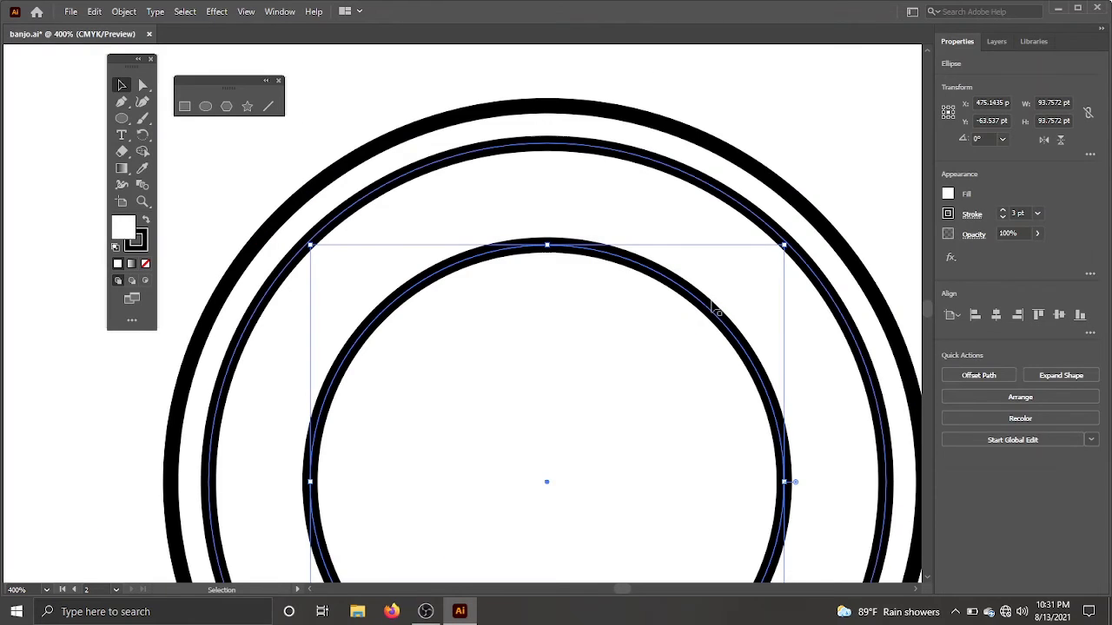
# Move all three concentric circles together to the lower middle of the second artboard, and deselect them
pyautogui.scroll(-10, 727, 251)
pyautogui.scroll(5, 712, 301)
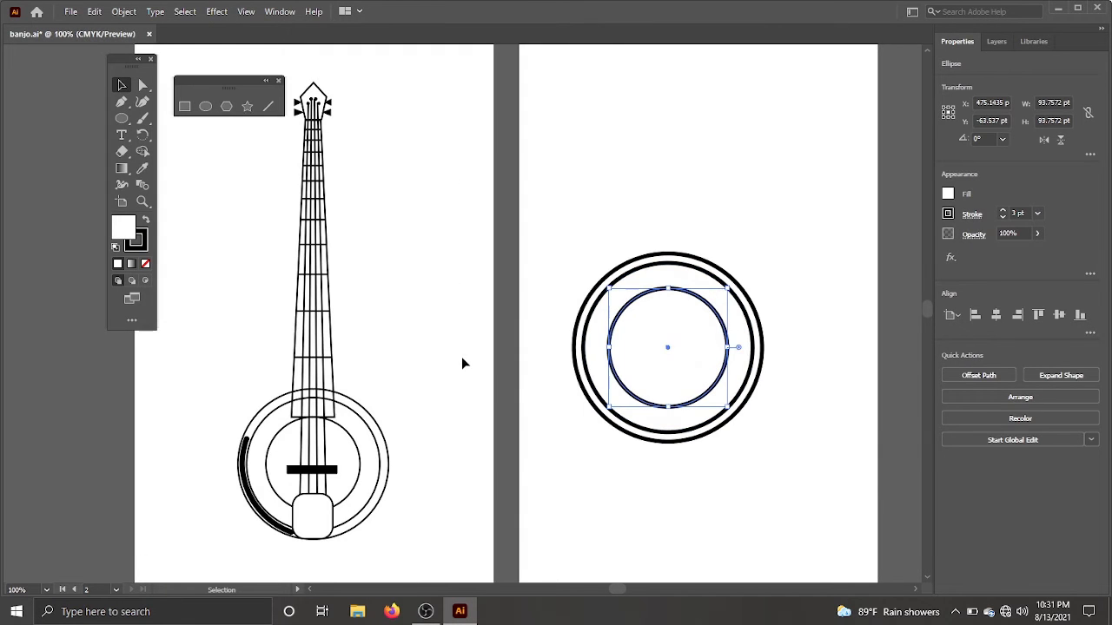
pyautogui.click(461, 363)
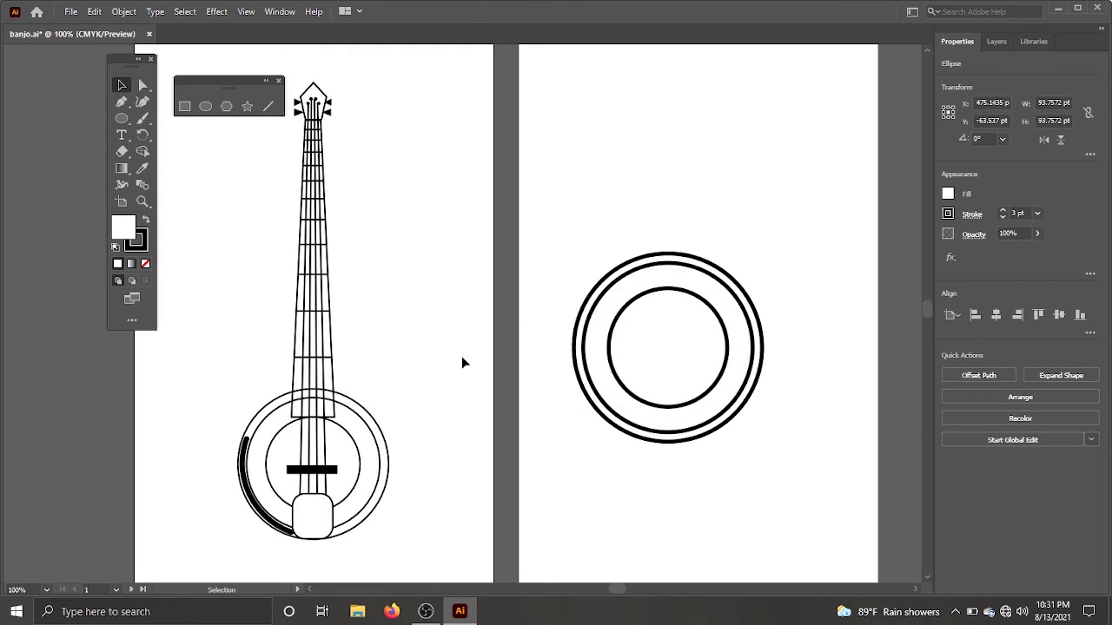
pyautogui.moveTo(574, 457); pyautogui.dragTo(409, 428)
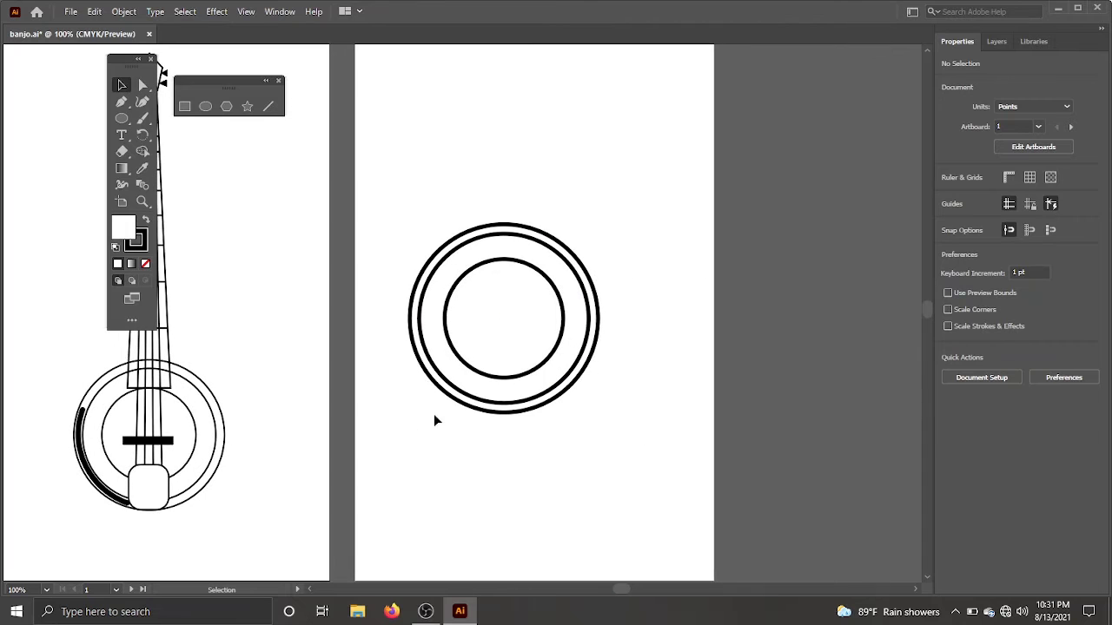
pyautogui.click(480, 349)
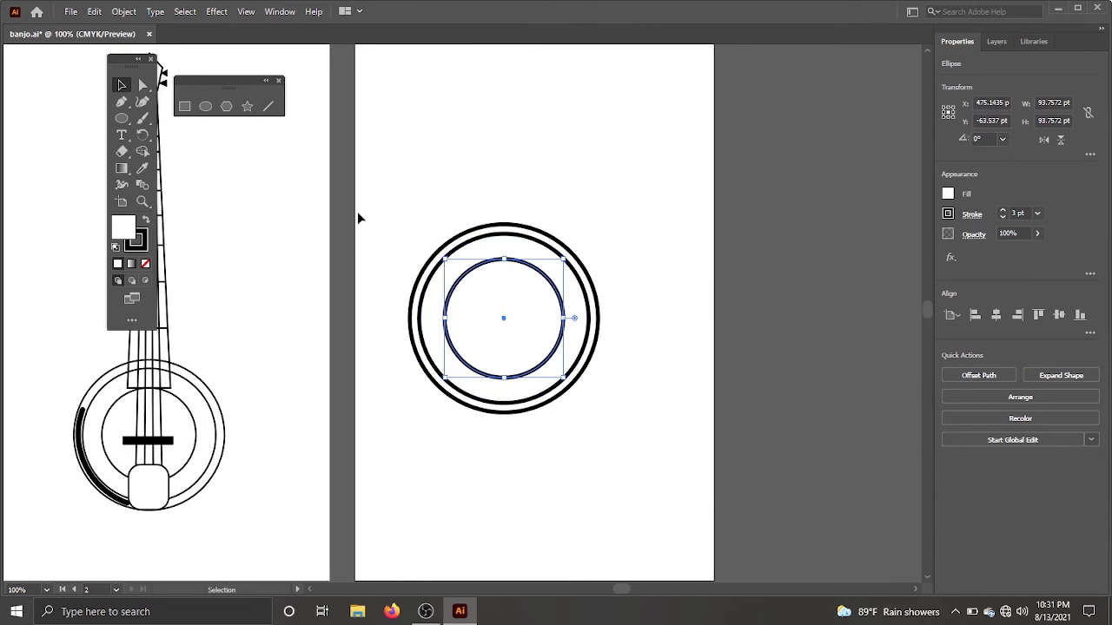
pyautogui.moveTo(393, 201); pyautogui.dragTo(615, 437)
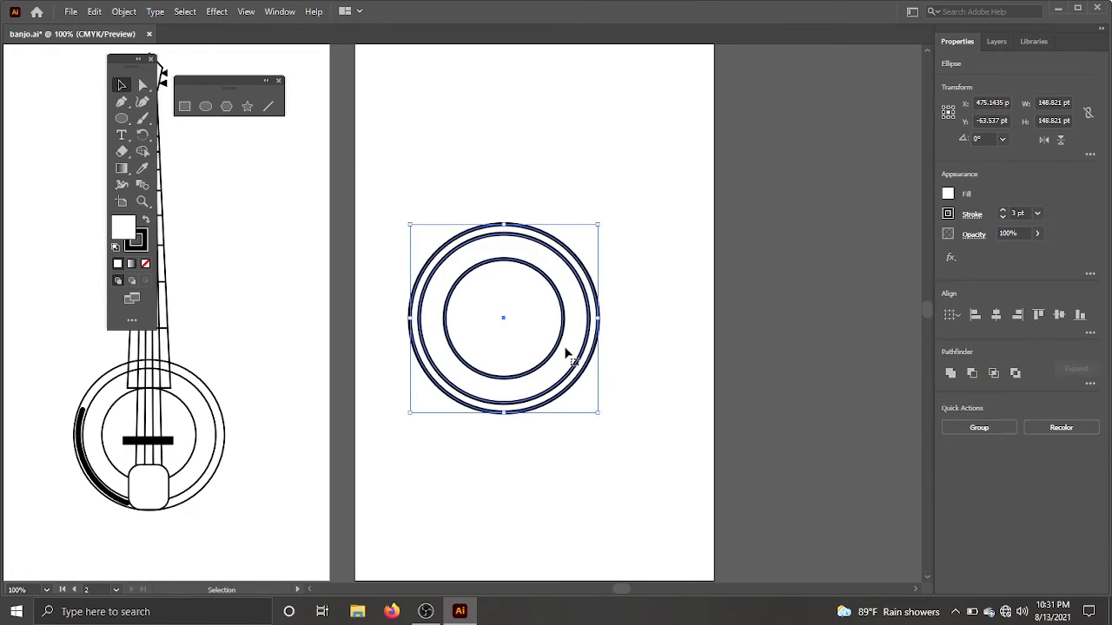
pyautogui.moveTo(582, 368); pyautogui.dragTo(597, 461)
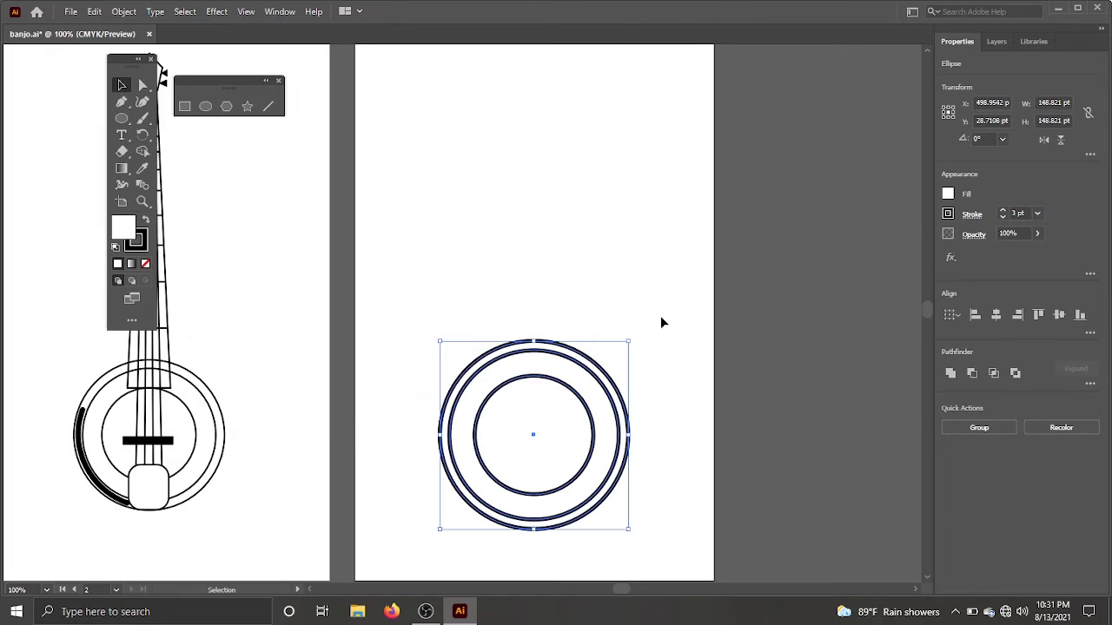
pyautogui.click(660, 321)
# Try a slightly slanted line segment about 258 pt tall above the redrawn body, following the reference neck, and undo it
pyautogui.press('space')
pyautogui.moveTo(492, 277); pyautogui.dragTo(594, 304)
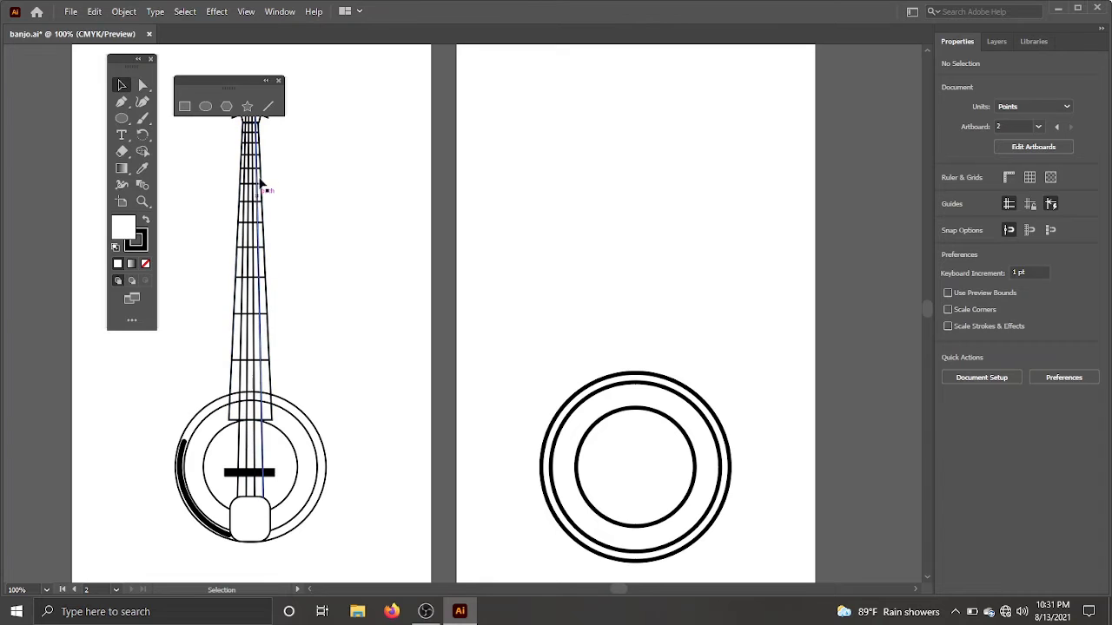
pyautogui.moveTo(306, 179); pyautogui.dragTo(384, 270)
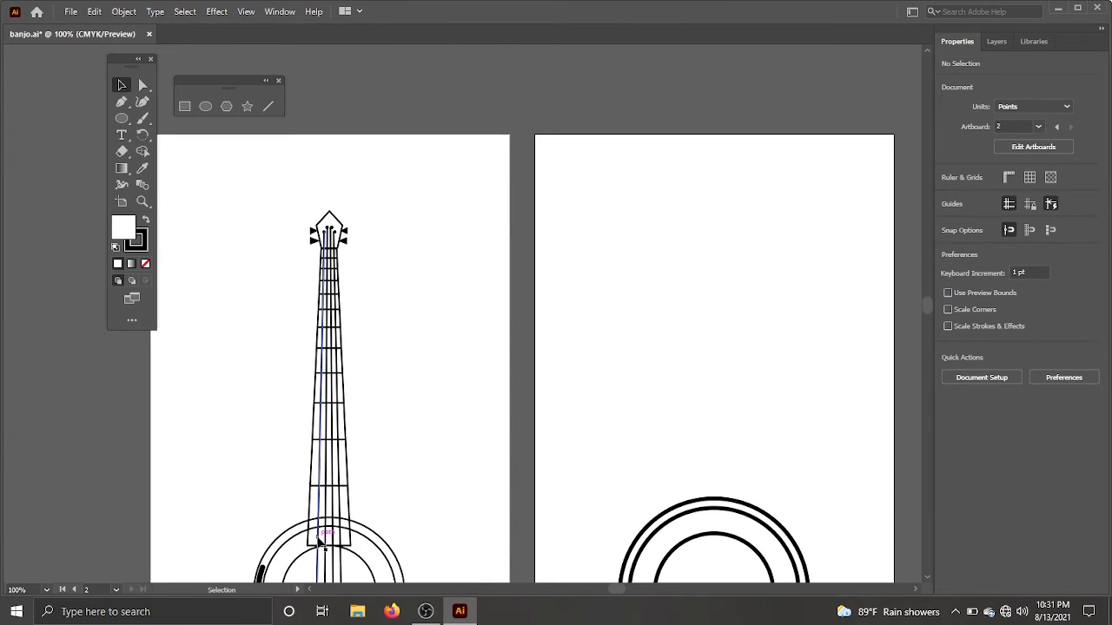
pyautogui.scroll(1, 348, 386)
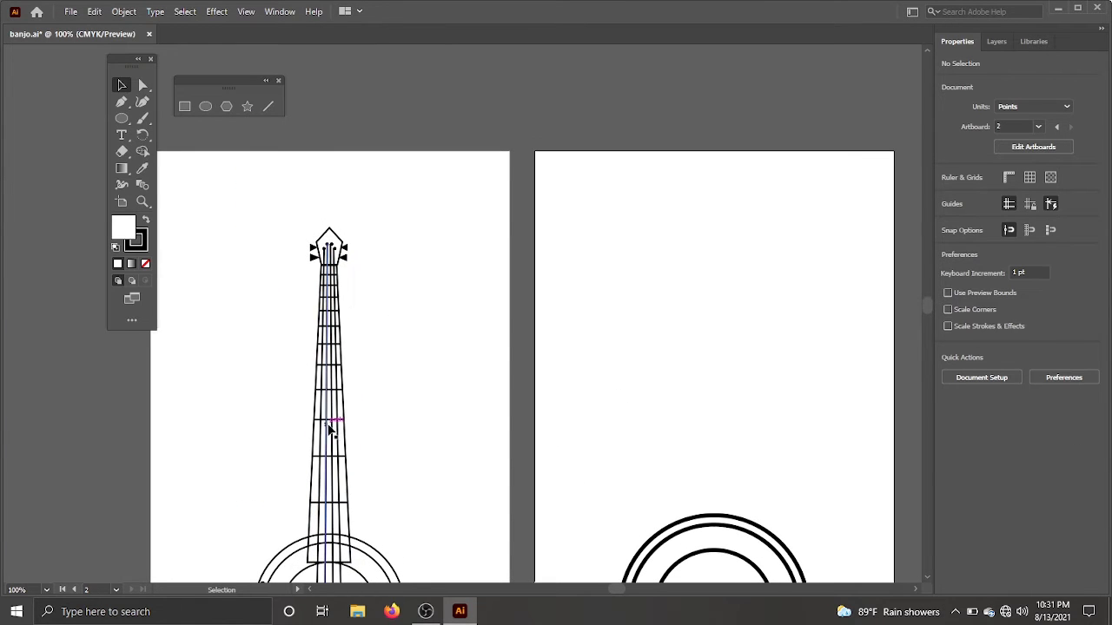
pyautogui.scroll(-3, 330, 427)
pyautogui.scroll(-2, 330, 428)
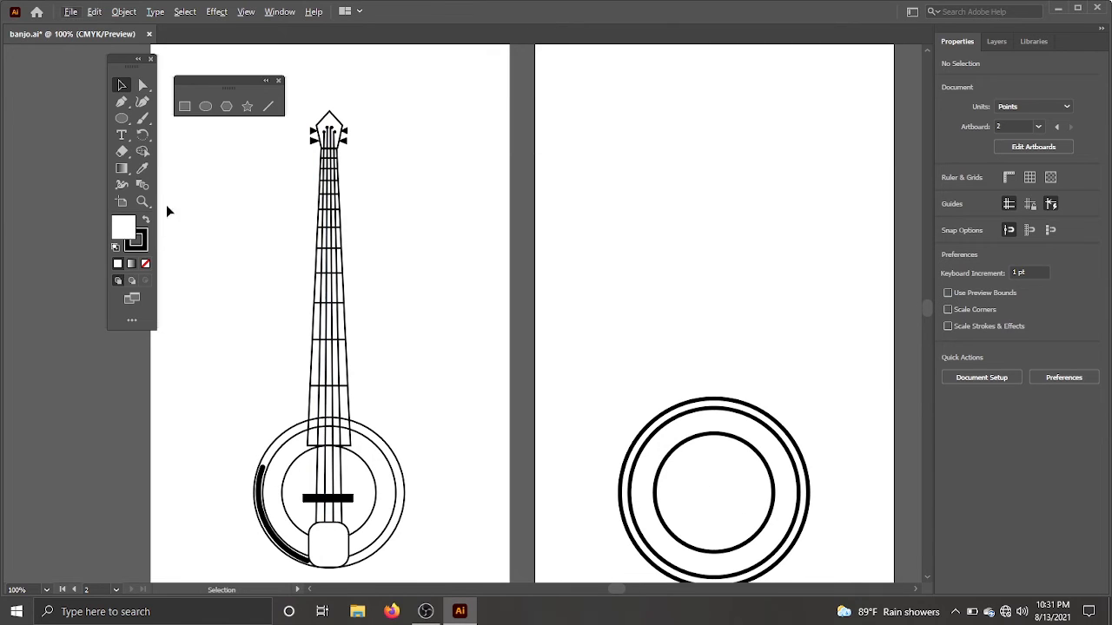
pyautogui.click(268, 106)
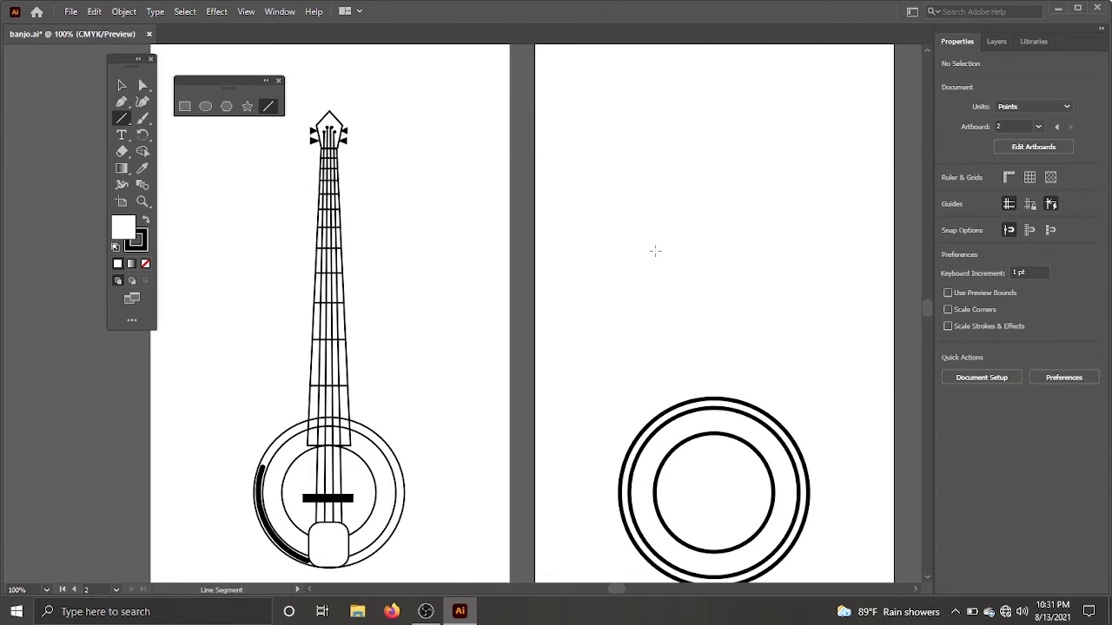
pyautogui.click(669, 184)
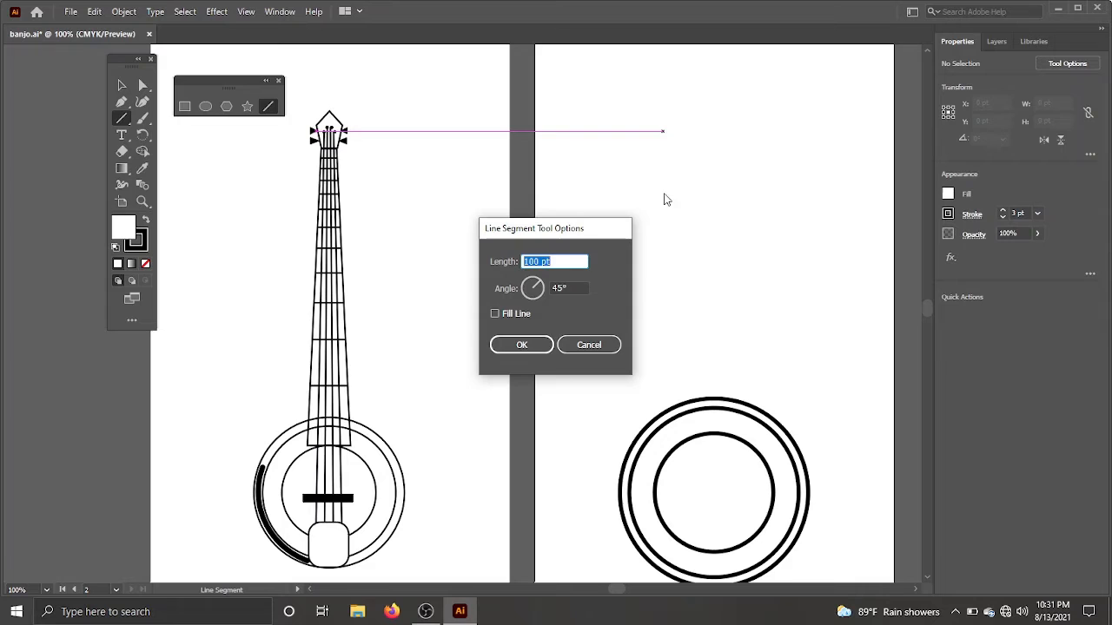
pyautogui.click(588, 346)
pyautogui.moveTo(667, 127)
pyautogui.mouseDown()
pyautogui.moveTo(673, 304)
pyautogui.moveTo(654, 452)
pyautogui.mouseUp()
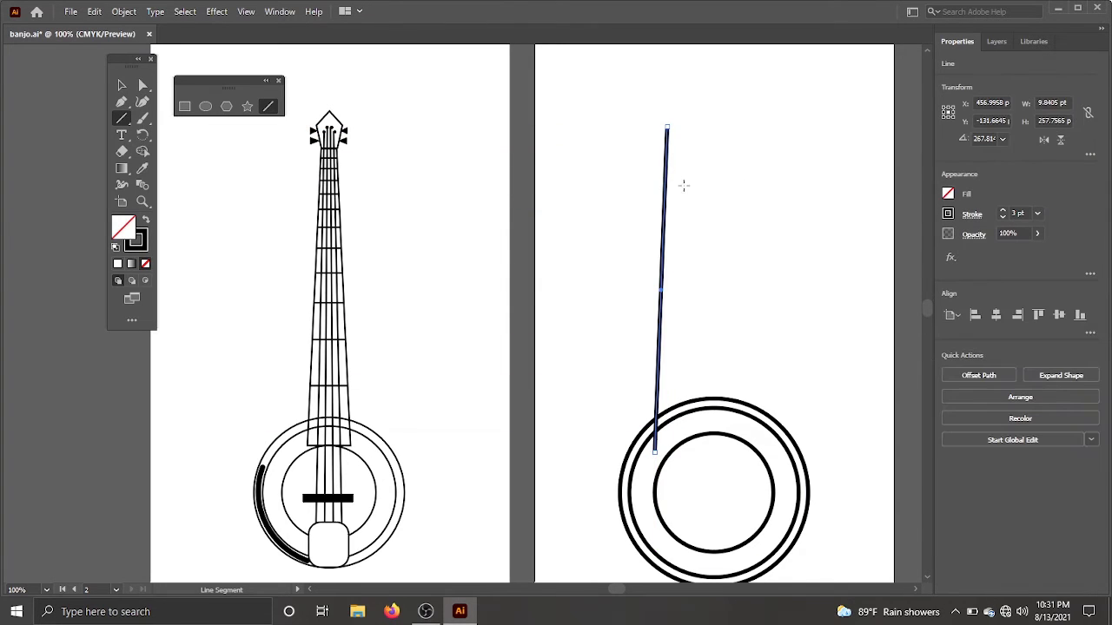
pyautogui.hotkey('ctrl', 'z')
# Draw two parallel vertical lines about 242 pt long, running from the upper part of the second artboard into the body's outer rings
pyautogui.moveTo(687, 115); pyautogui.dragTo(687, 420)
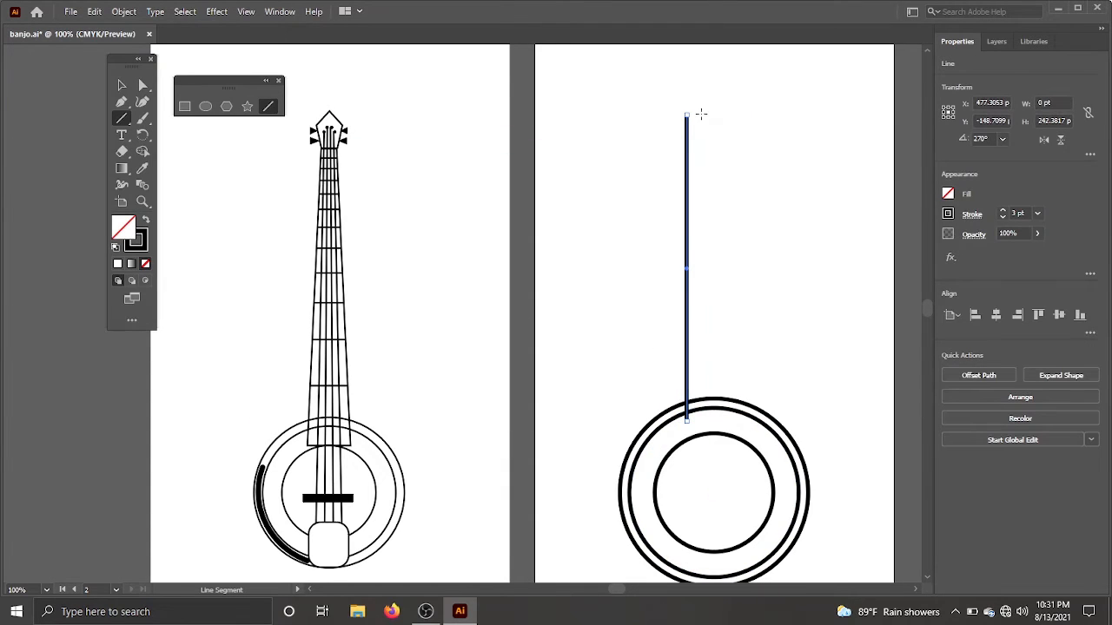
pyautogui.moveTo(701, 114); pyautogui.dragTo(704, 422)
pyautogui.hscroll(1, 322, 332)
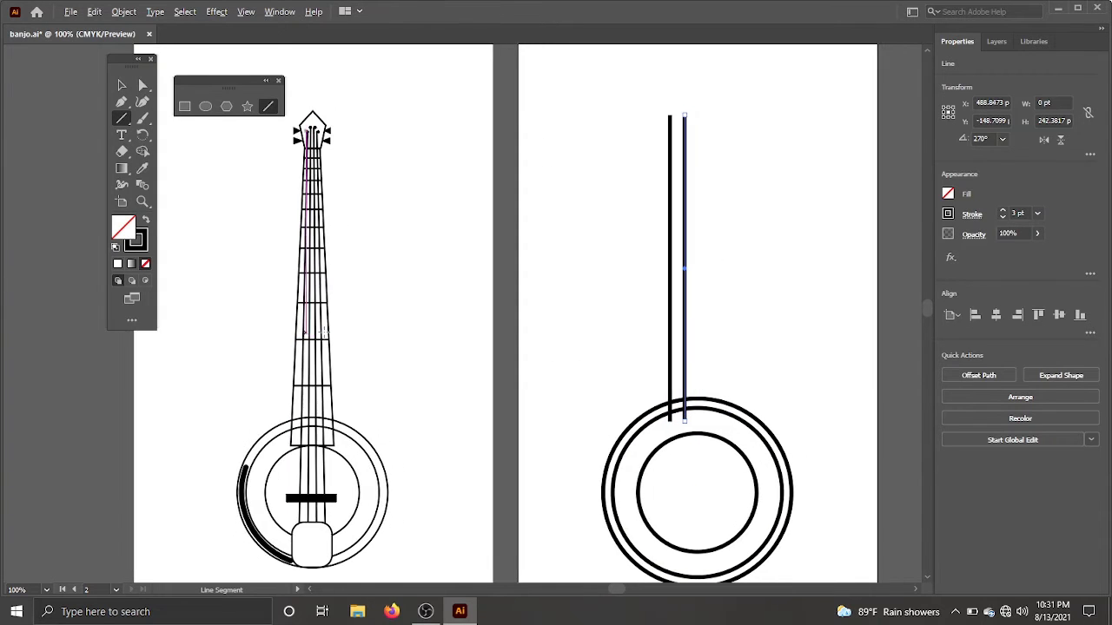
# Delete the two parallel vertical lines above the redrawn body on the second artboard
pyautogui.scroll(3, 323, 332)
pyautogui.scroll(-5, 322, 332)
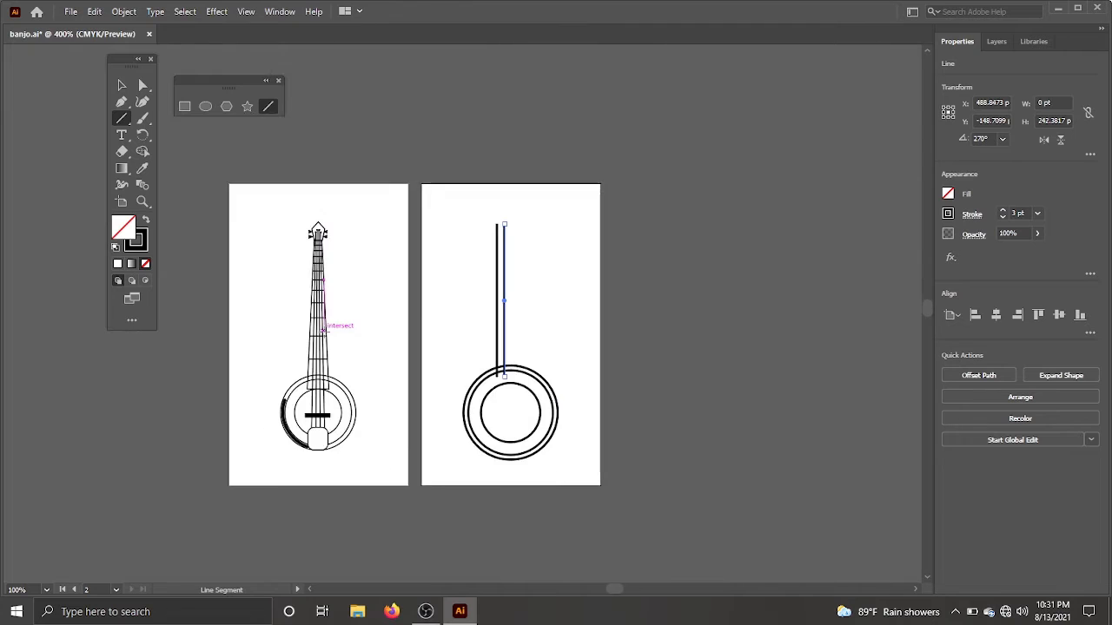
pyautogui.press('v')
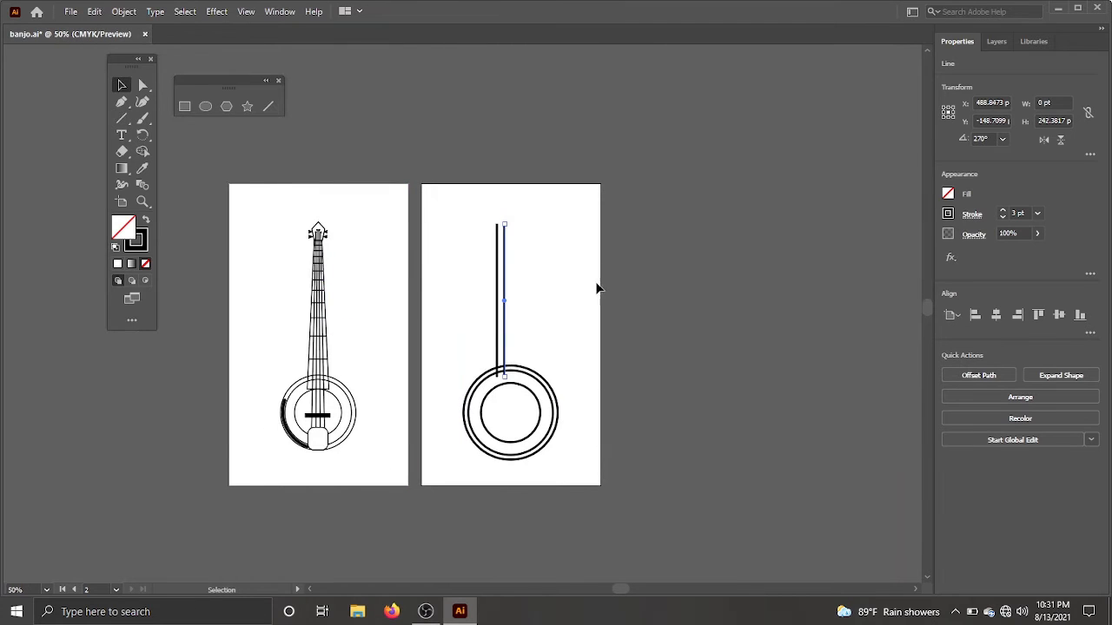
pyautogui.moveTo(491, 213); pyautogui.dragTo(519, 239)
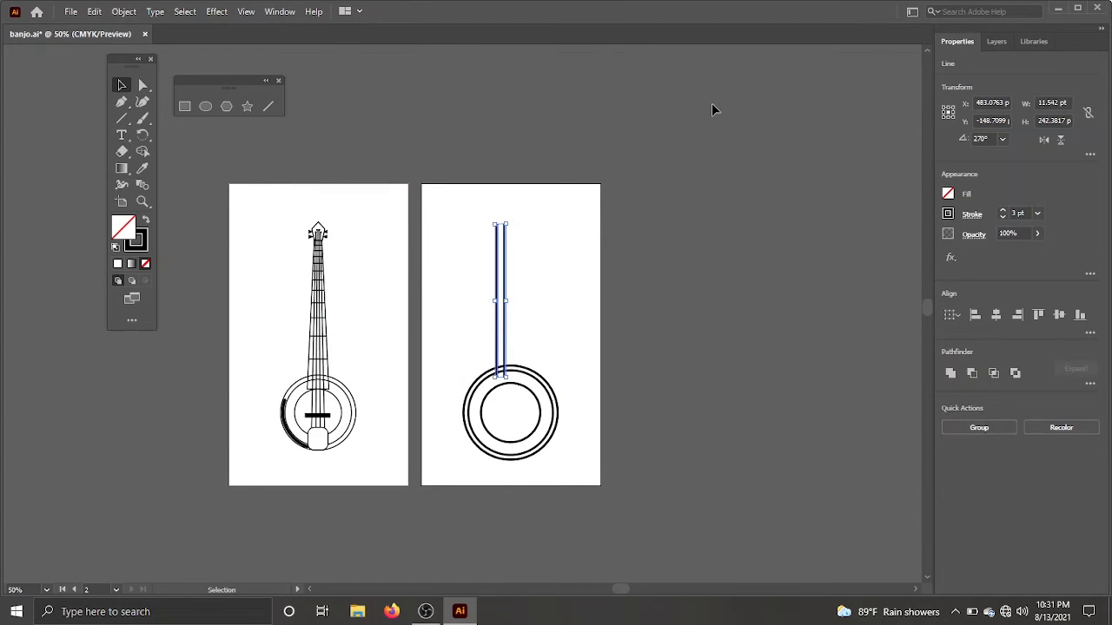
pyautogui.press('Delete')
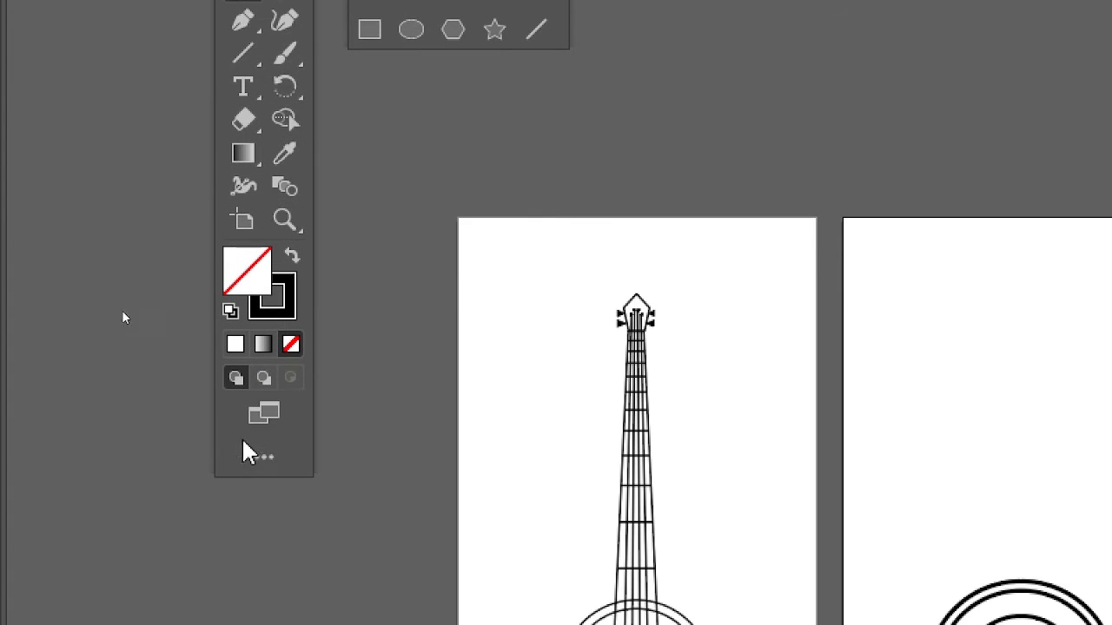
# Switch the toolbox from the Basic to the Advanced tool set
pyautogui.click(265, 469)
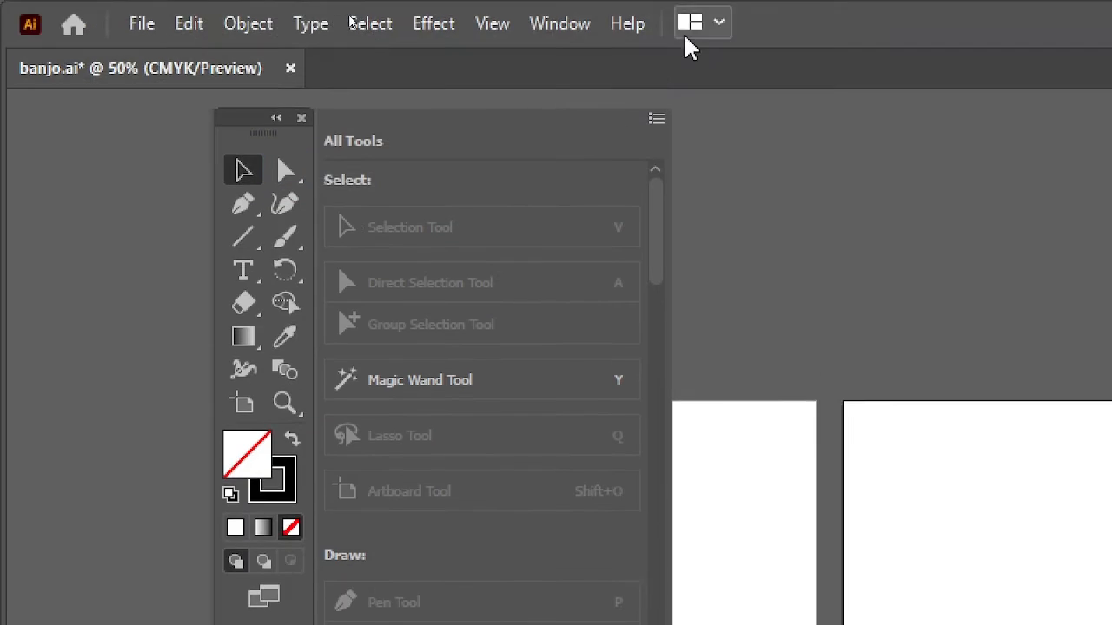
pyautogui.click(654, 127)
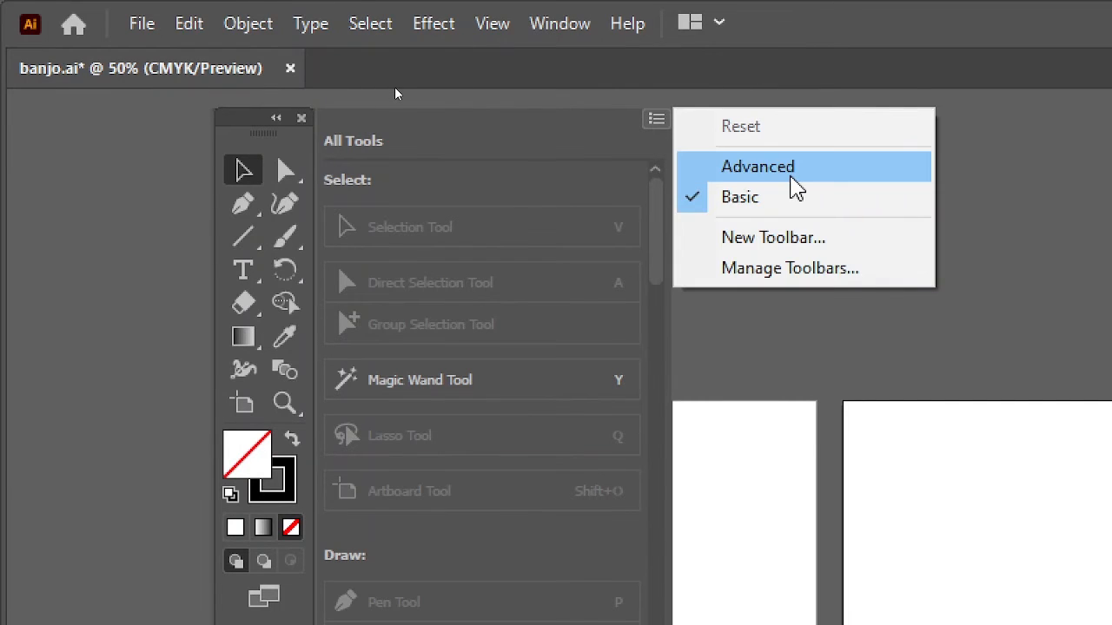
pyautogui.click(784, 182)
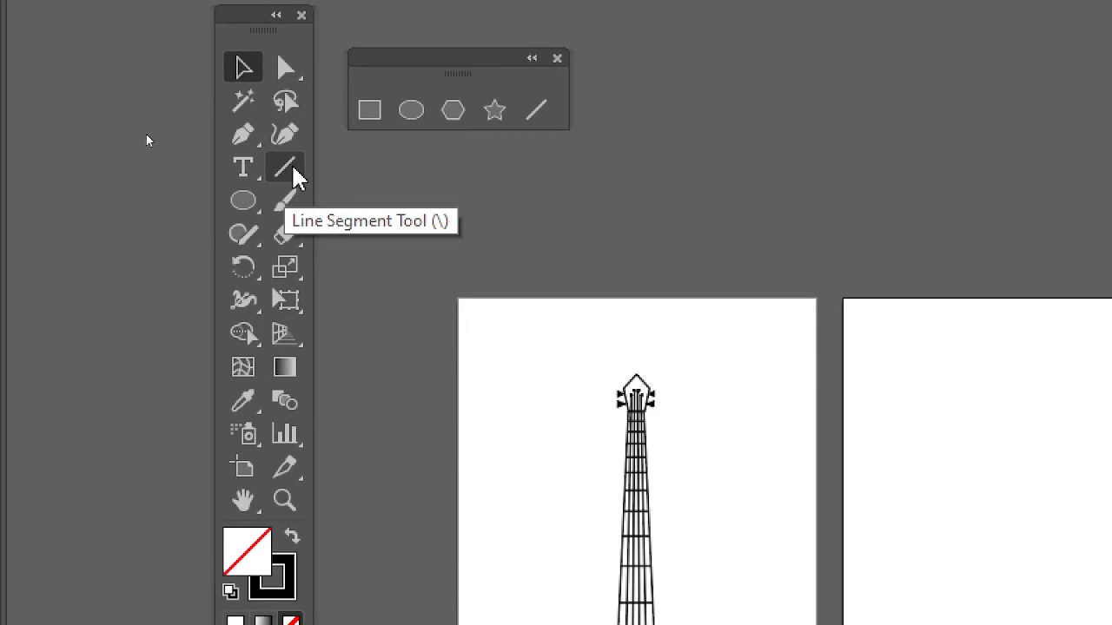
# Detach the line tool group as a floating palette beside the floating shape tools
pyautogui.click(286, 169)
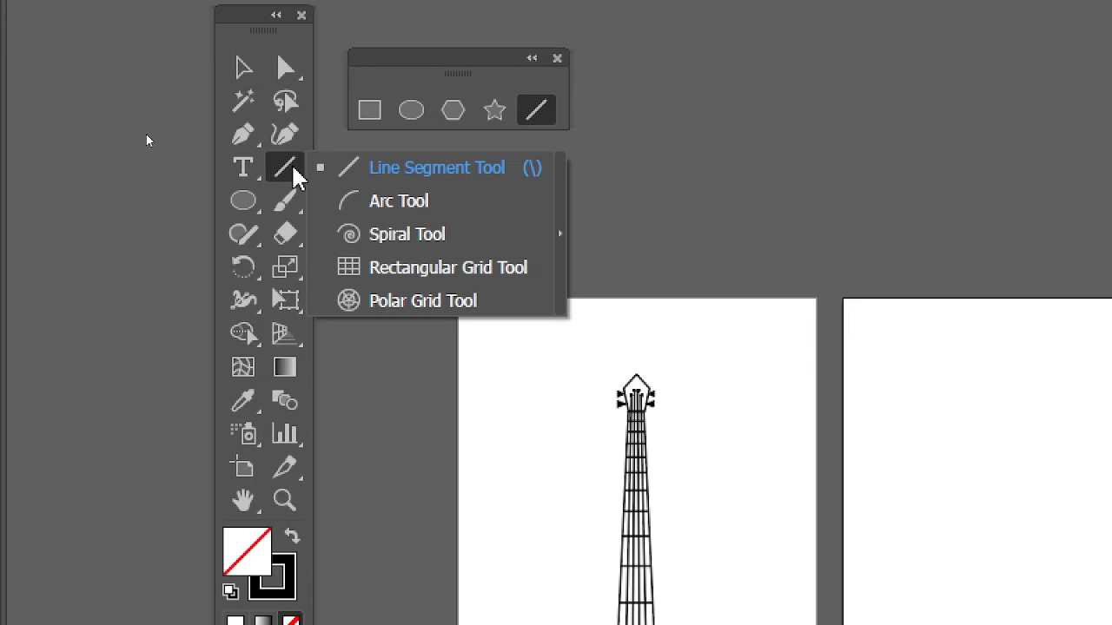
pyautogui.click(563, 218)
pyautogui.moveTo(412, 199); pyautogui.dragTo(798, 87)
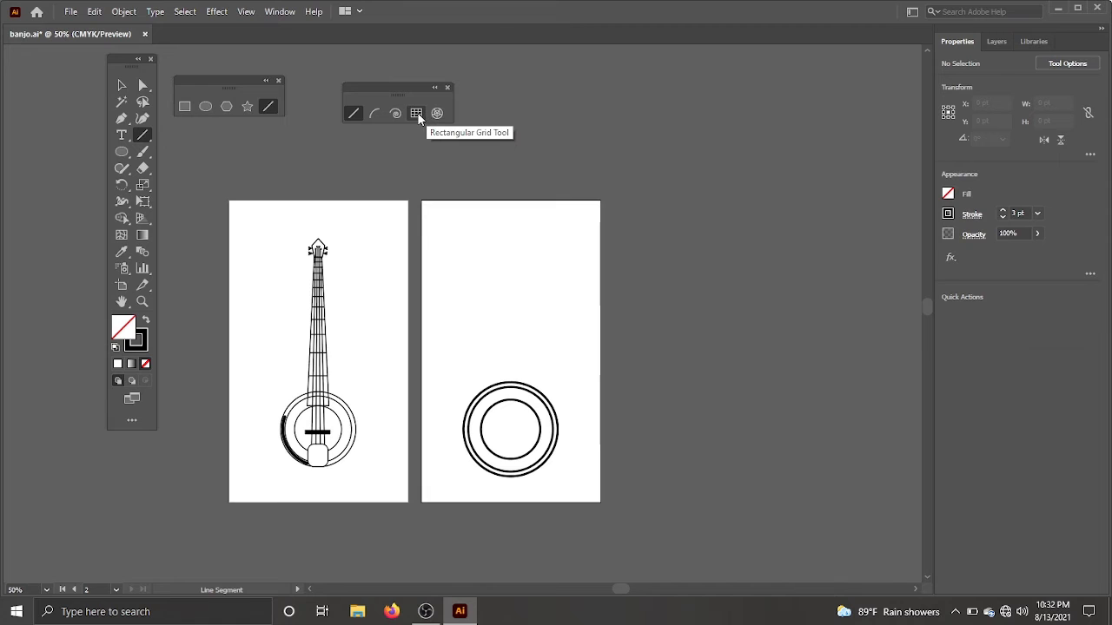
# Create a 100 by 100 pt rectangular grid with 11 horizontal and 4 vertical dividers above the body on the second artboard
pyautogui.click(417, 113)
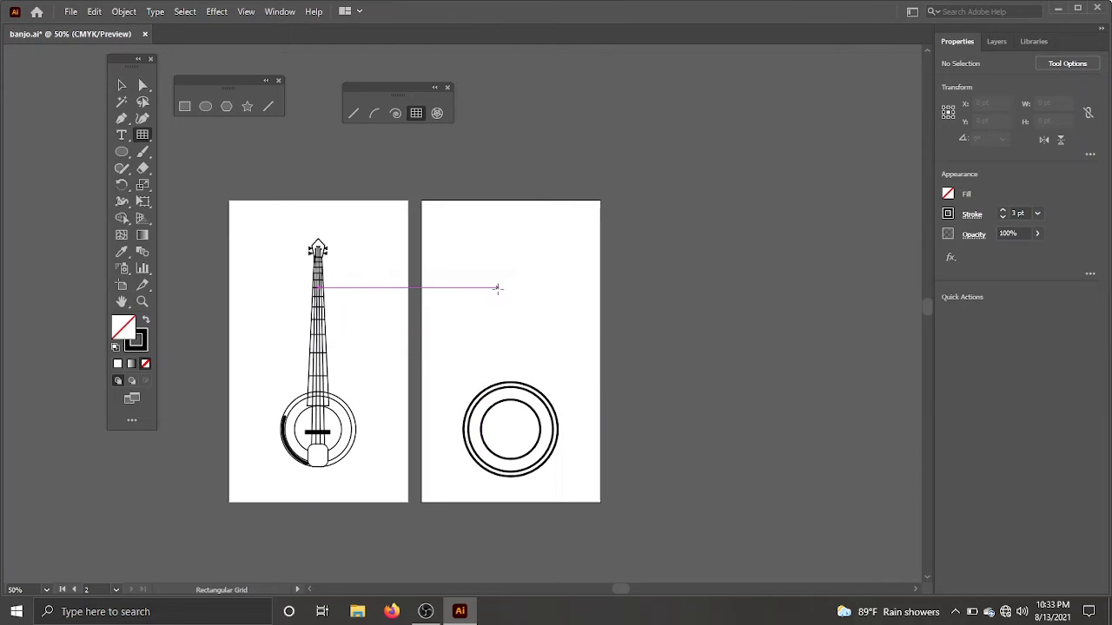
pyautogui.click(498, 289)
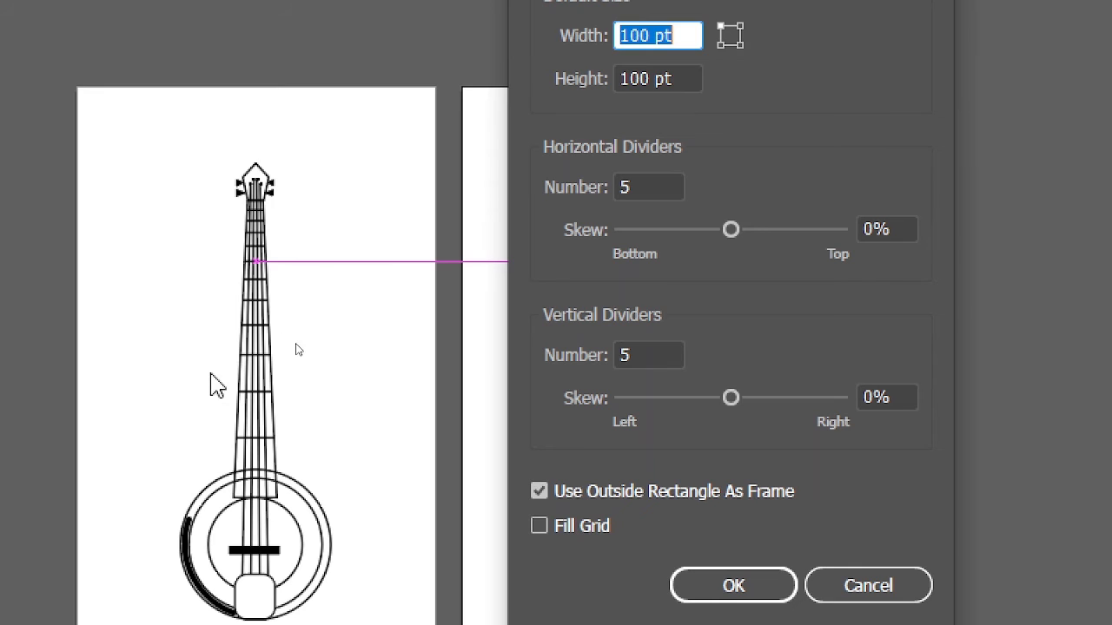
pyautogui.moveTo(660, 184); pyautogui.dragTo(615, 185)
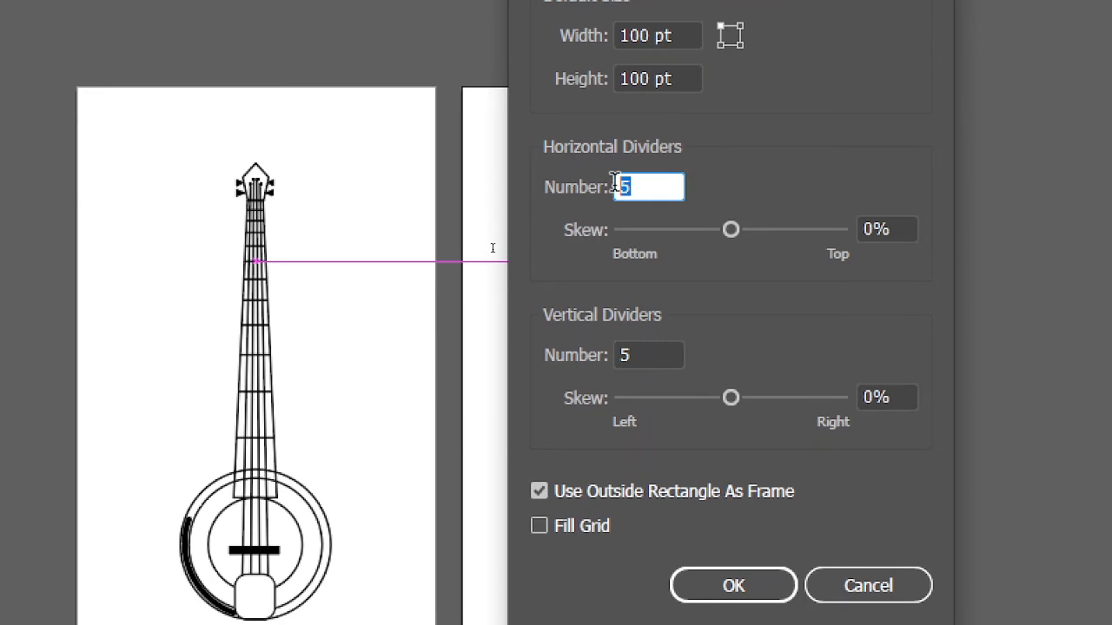
pyautogui.write('11')
pyautogui.press('Tab')
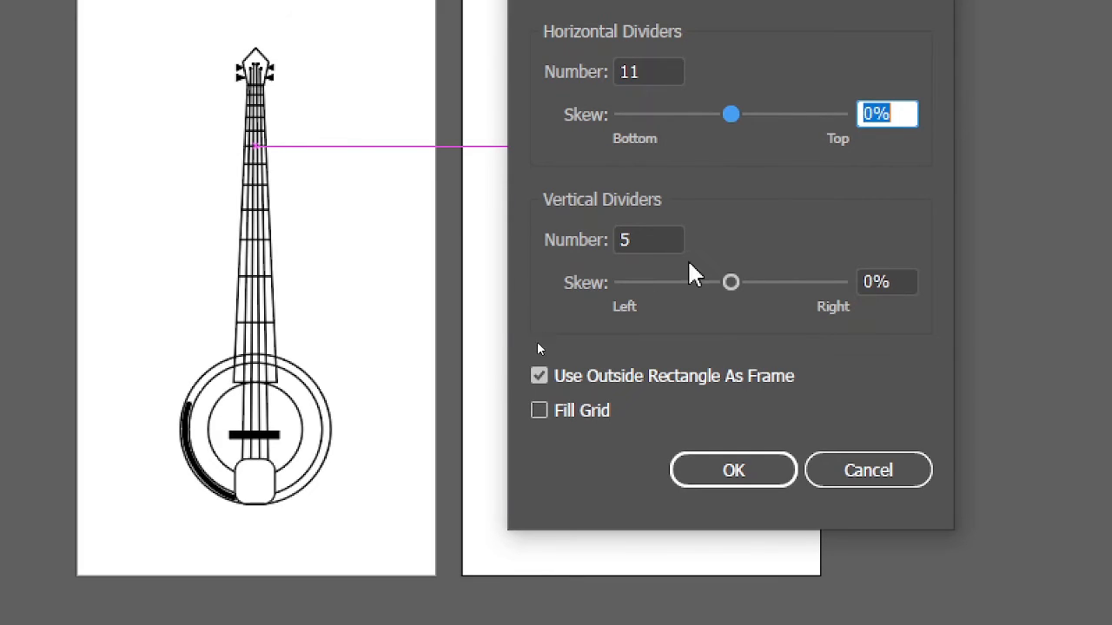
pyautogui.click(662, 238)
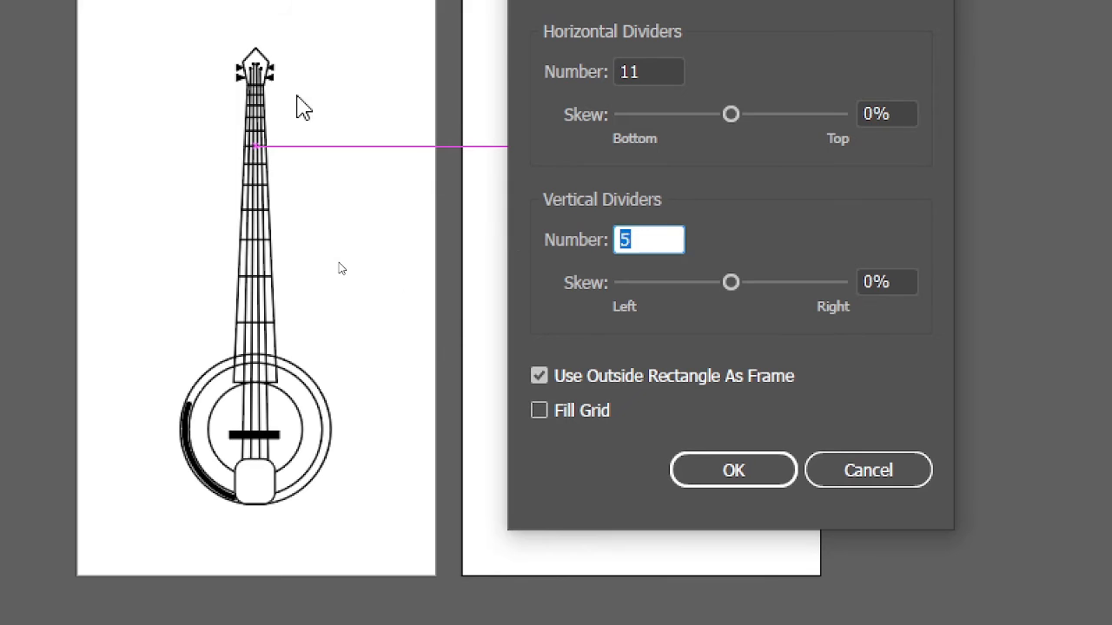
pyautogui.write('4')
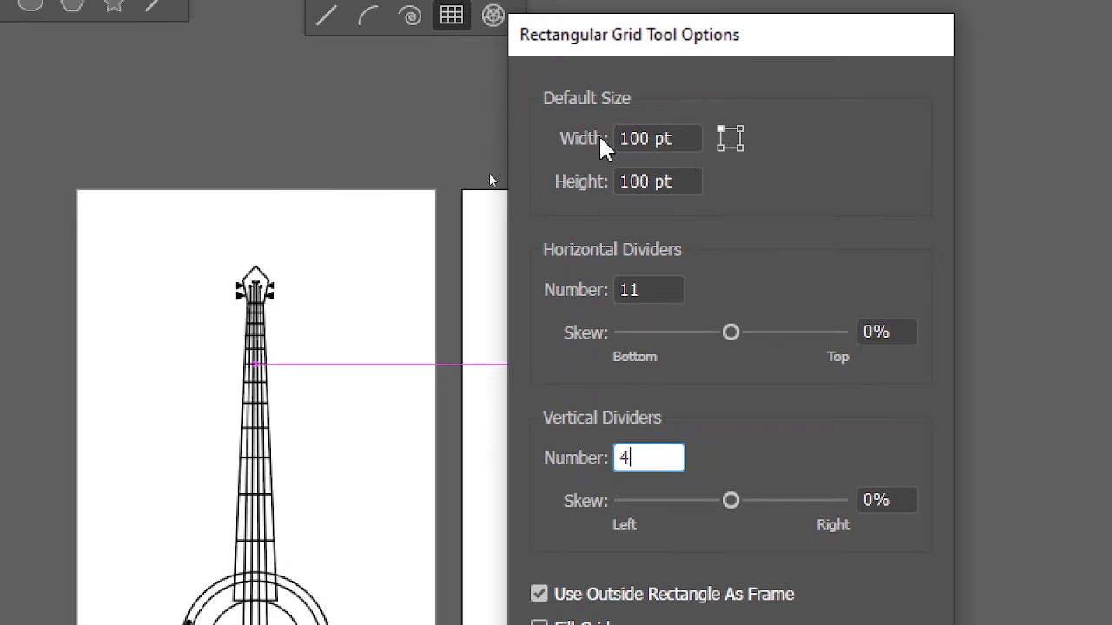
pyautogui.click(672, 137)
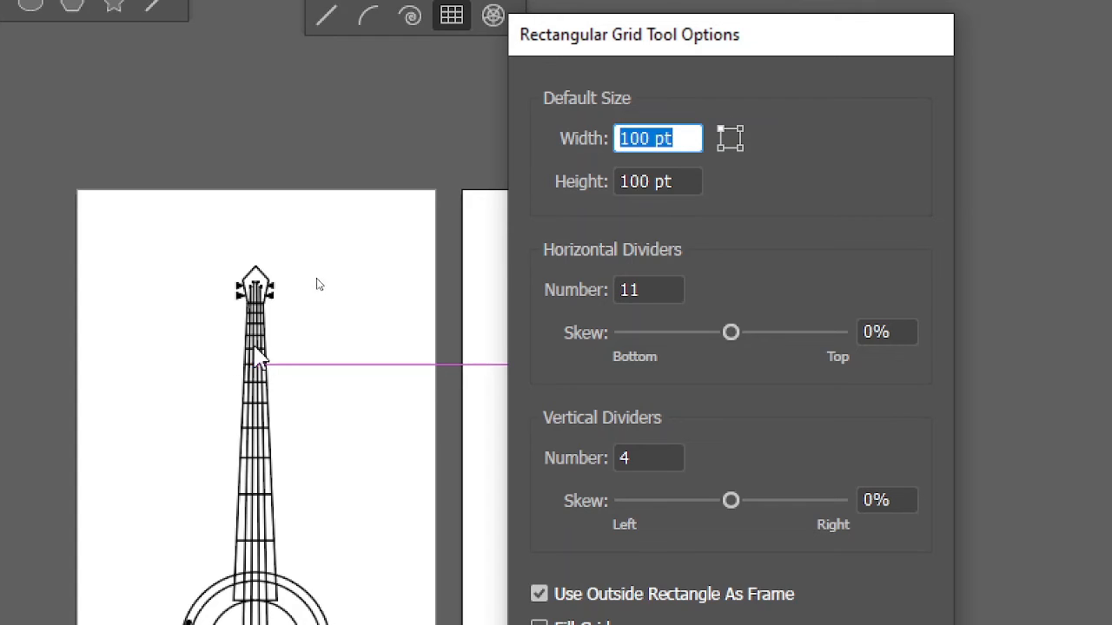
pyautogui.click(685, 180)
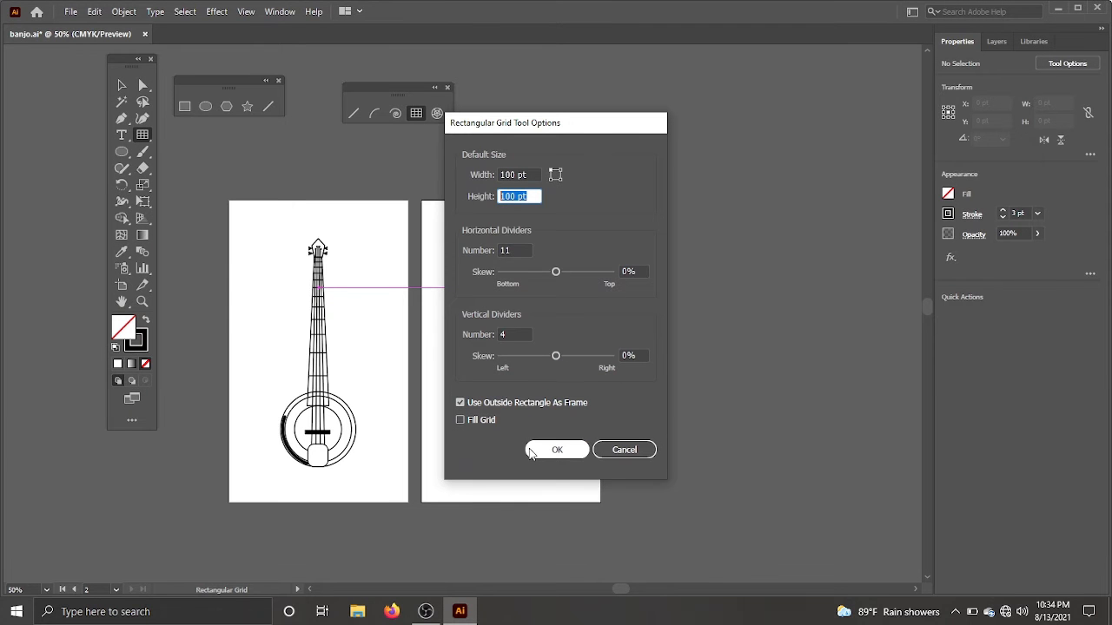
pyautogui.click(554, 450)
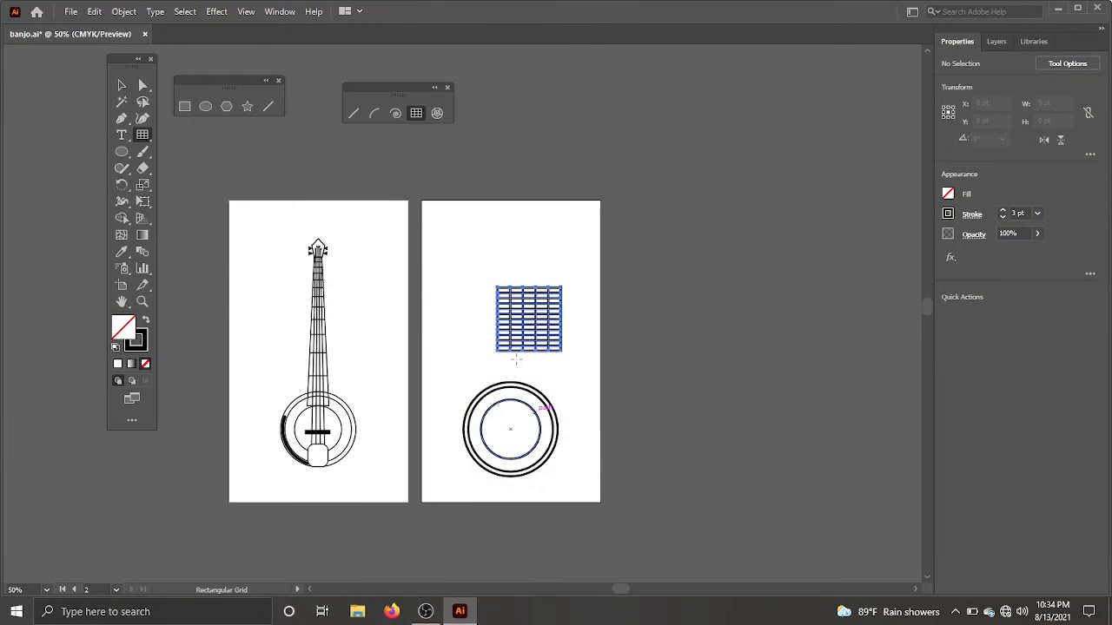
# Narrow the grid to about 30 pt wide, keeping its left edge in place
pyautogui.scroll(7, 517, 299)
pyautogui.scroll(-4, 519, 300)
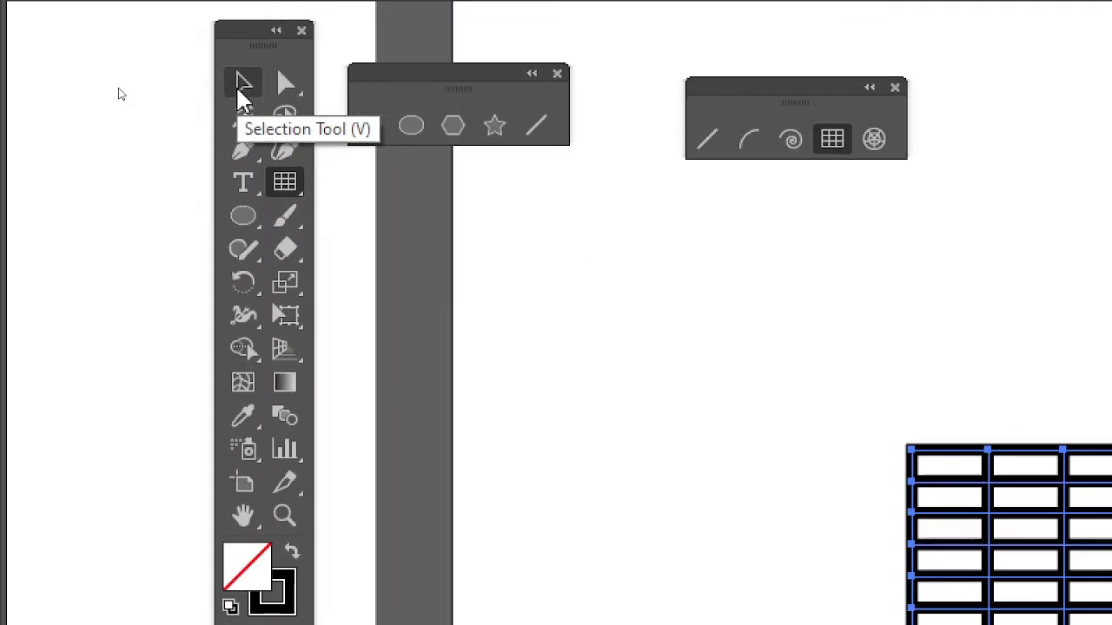
pyautogui.click(122, 85)
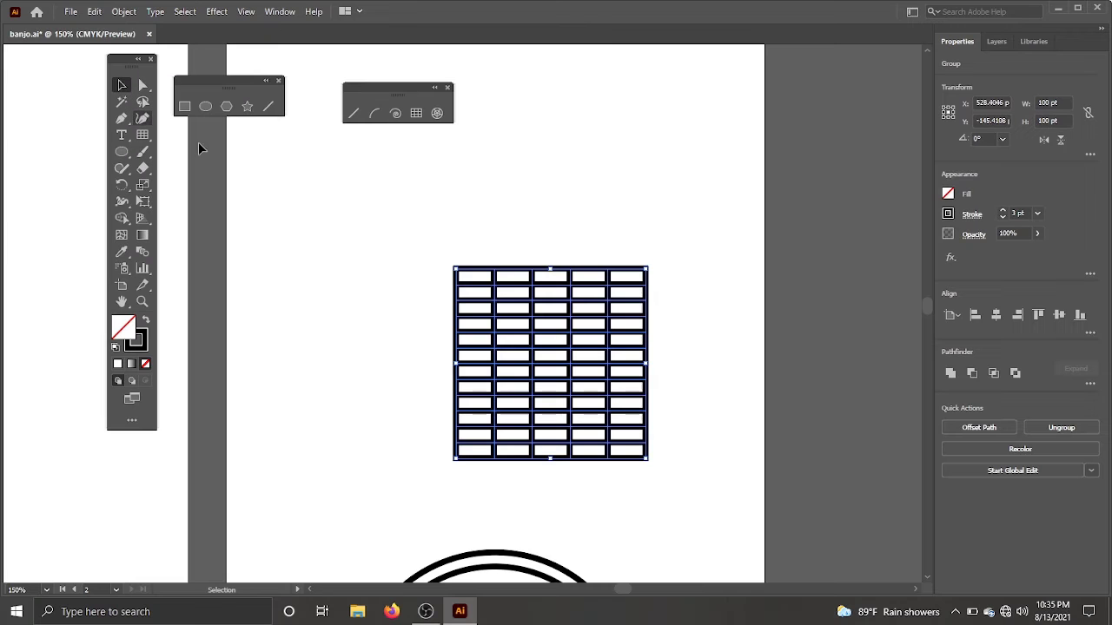
pyautogui.moveTo(645, 365); pyautogui.dragTo(515, 366)
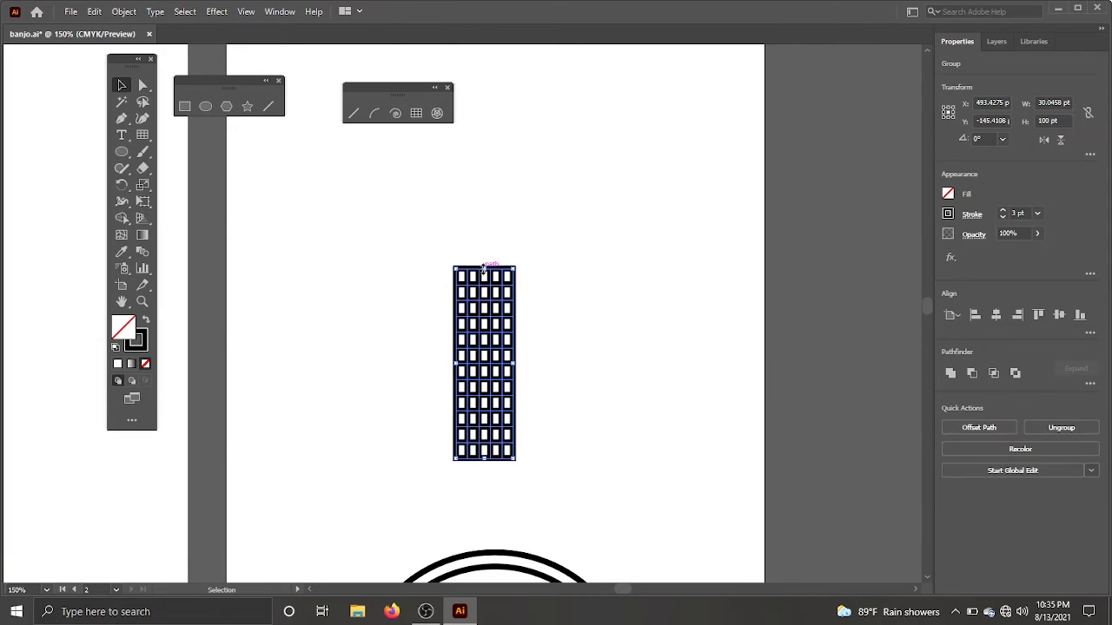
# Stretch the grid vertically to about 274 pt tall, from near the second artboard's upper edge into the body's outer rings
pyautogui.moveTo(488, 268); pyautogui.dragTo(498, 85)
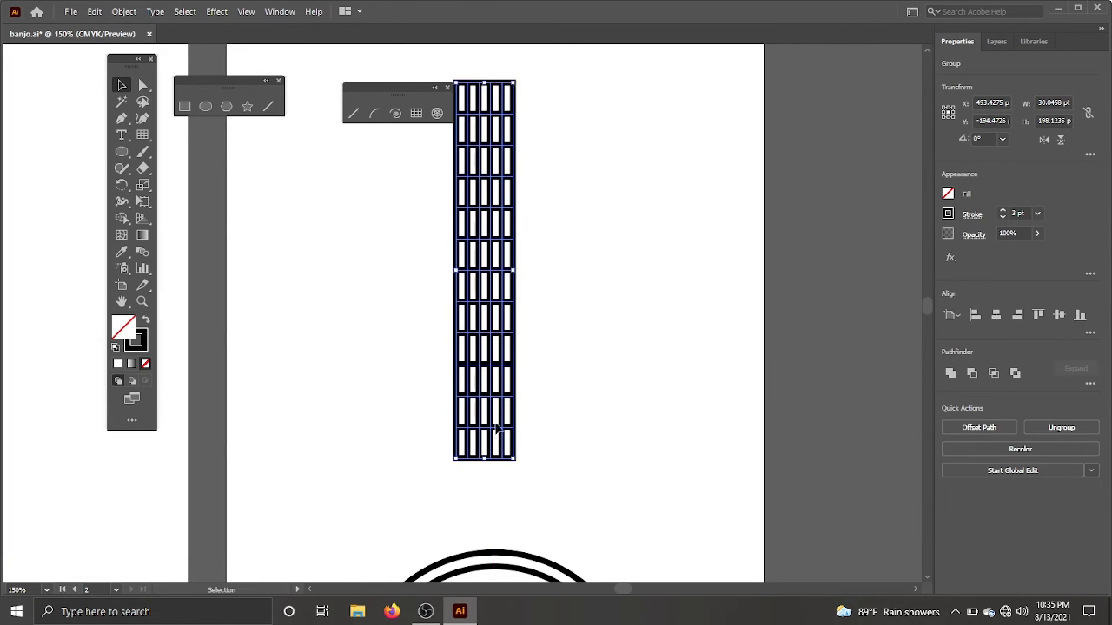
pyautogui.moveTo(484, 458); pyautogui.dragTo(484, 570)
pyautogui.scroll(-2, 482, 550)
pyautogui.scroll(-2, 484, 536)
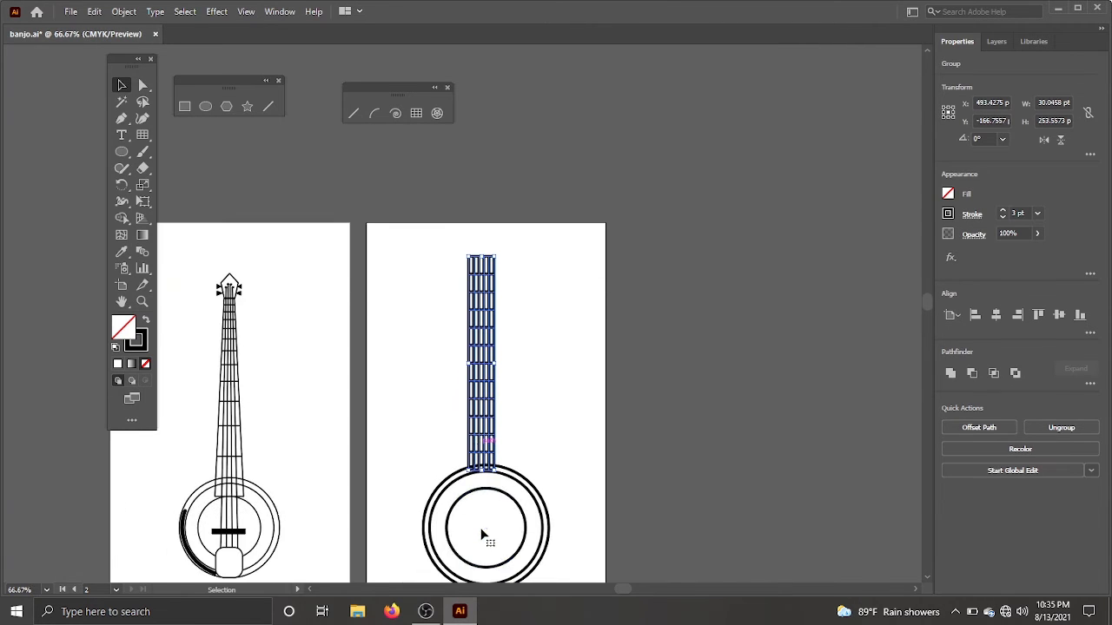
pyautogui.moveTo(482, 254); pyautogui.dragTo(483, 247)
pyautogui.scroll(-2, 493, 322)
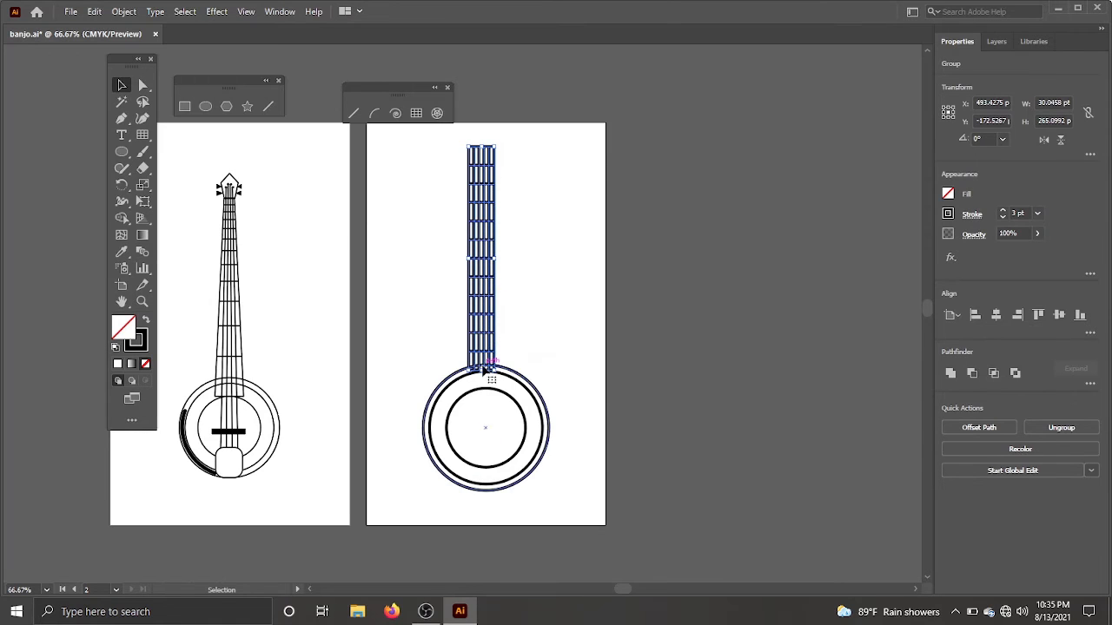
pyautogui.moveTo(483, 368); pyautogui.dragTo(483, 380)
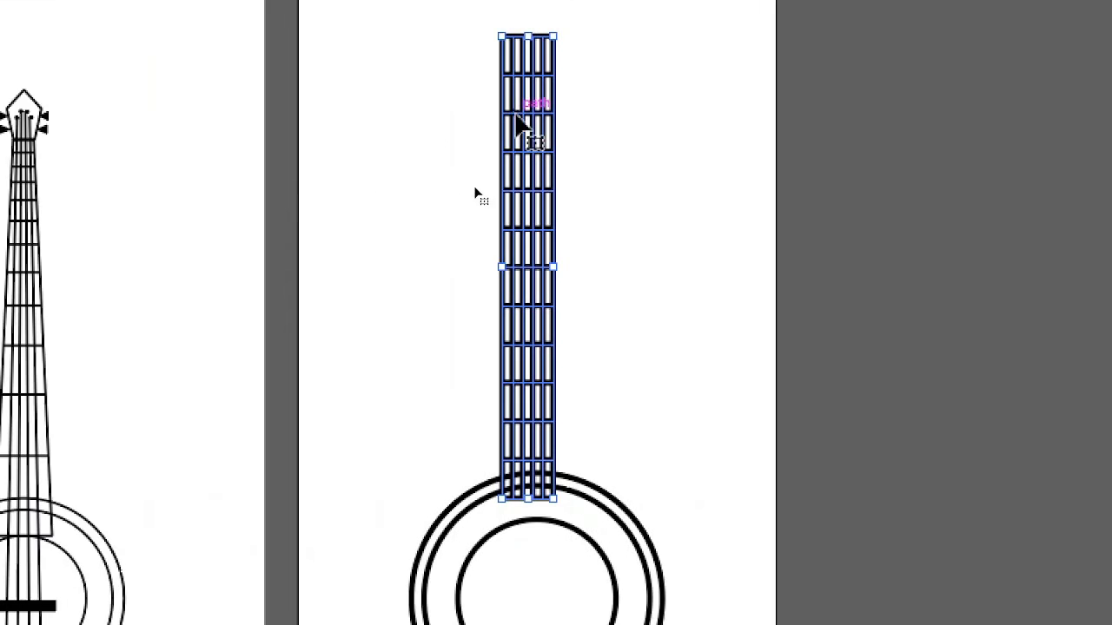
# Reduce the stroke weight of the neck grid and all three body circles to 1 pt, and deselect
pyautogui.keyDown('shift'); pyautogui.click(528, 608); pyautogui.keyUp('shift')
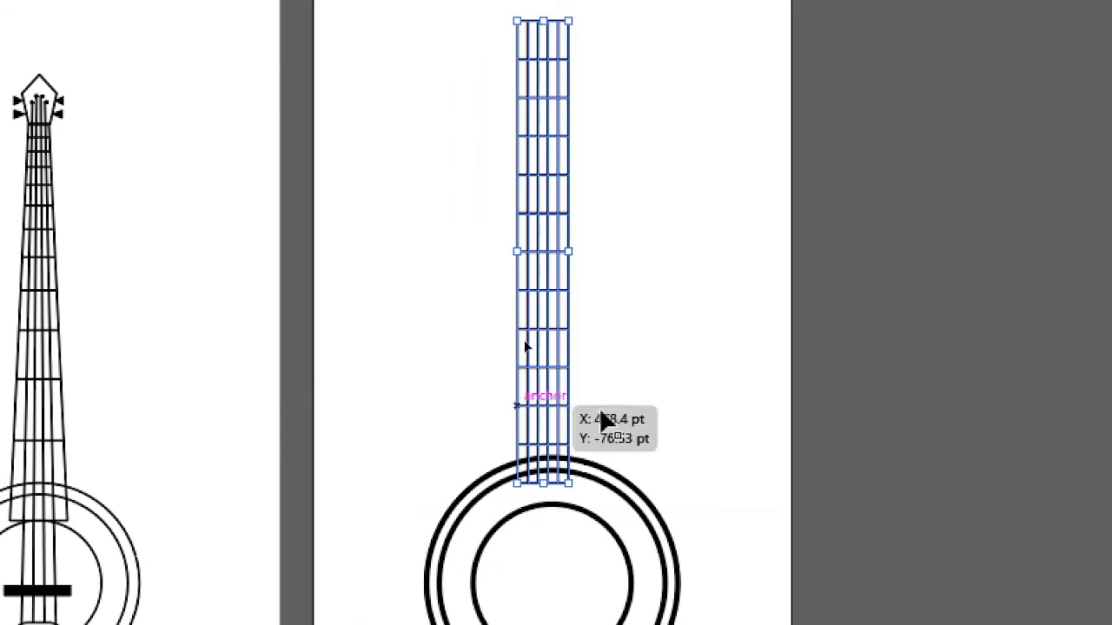
pyautogui.click(745, 446)
pyautogui.moveTo(731, 414); pyautogui.dragTo(601, 550)
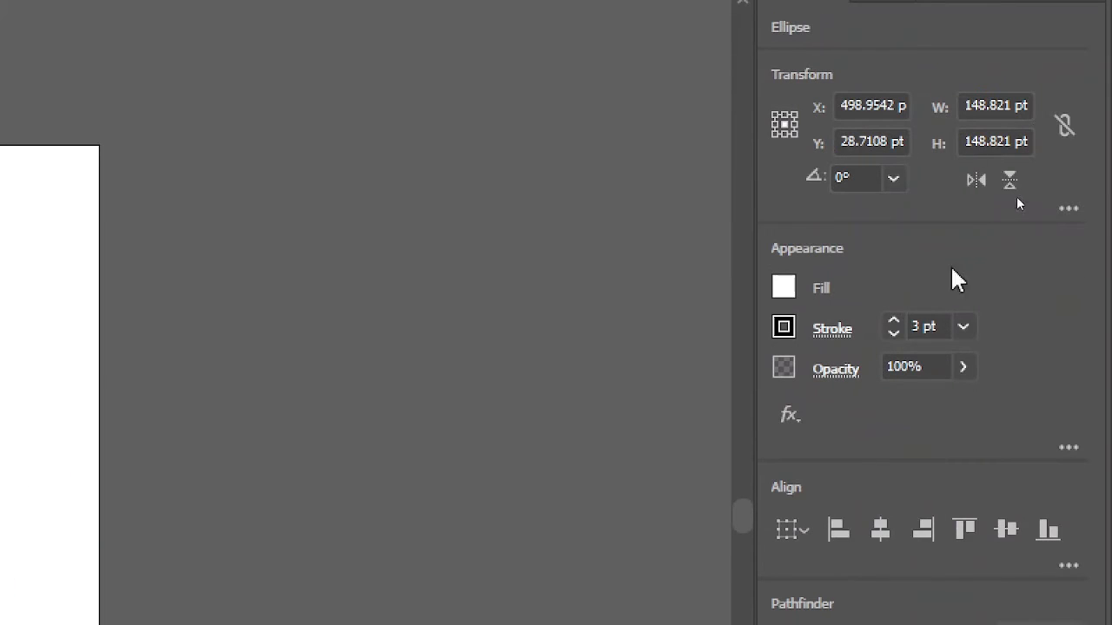
pyautogui.click(894, 335)
pyautogui.click(894, 334)
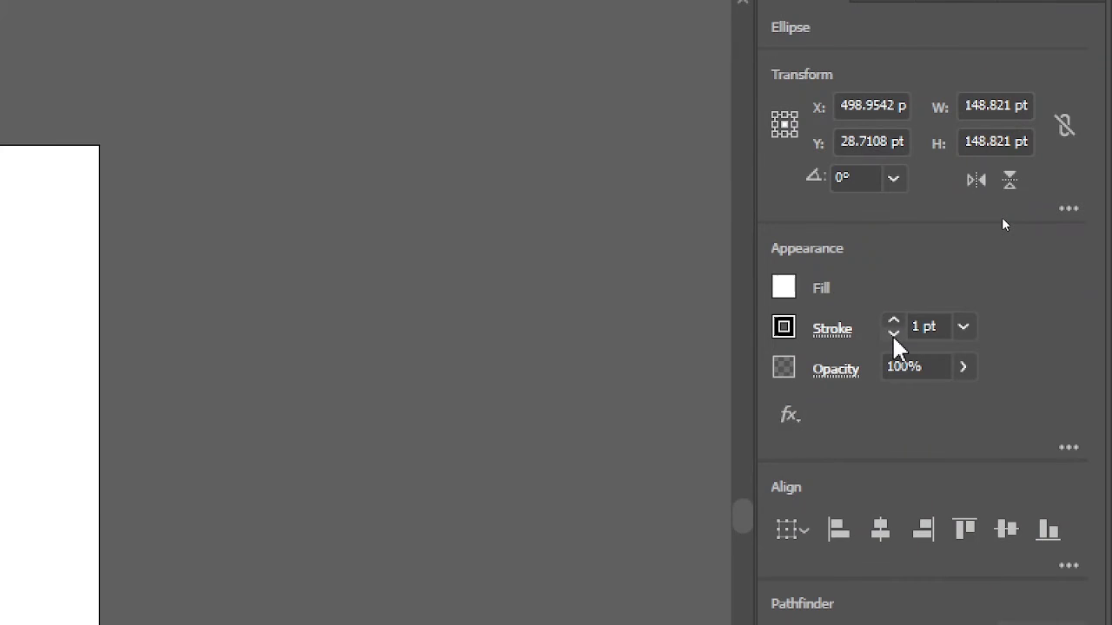
pyautogui.click(140, 323)
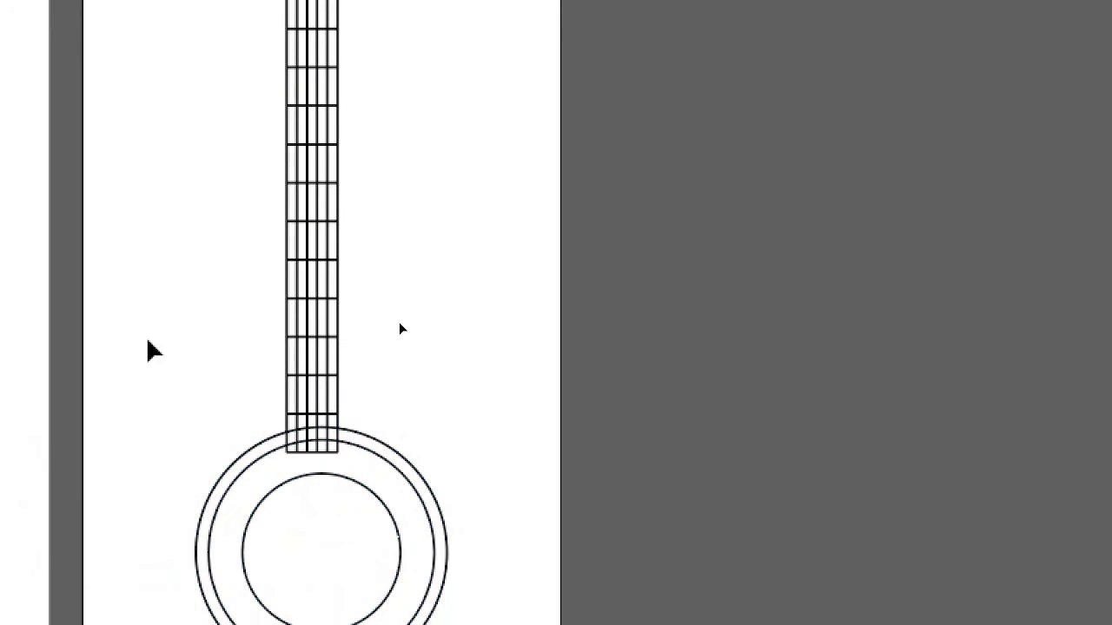
# Move the neck grid so it is centred horizontally on the body circles, with its lower end touching the innermost circle's upper edge
pyautogui.scroll(-3, 401, 328)
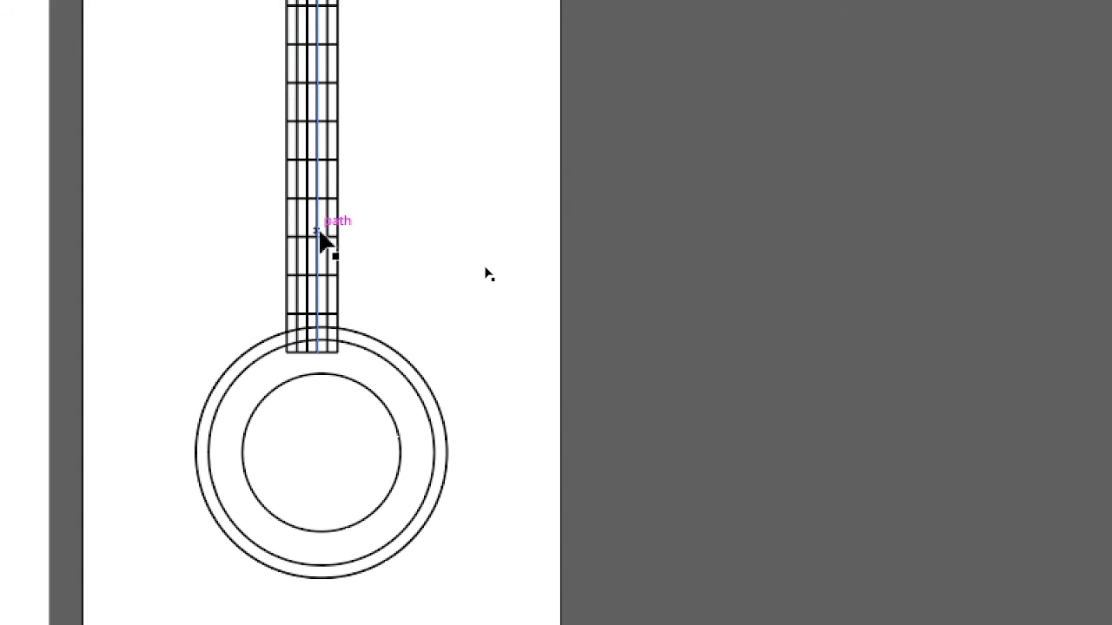
pyautogui.scroll(1, 331, 84)
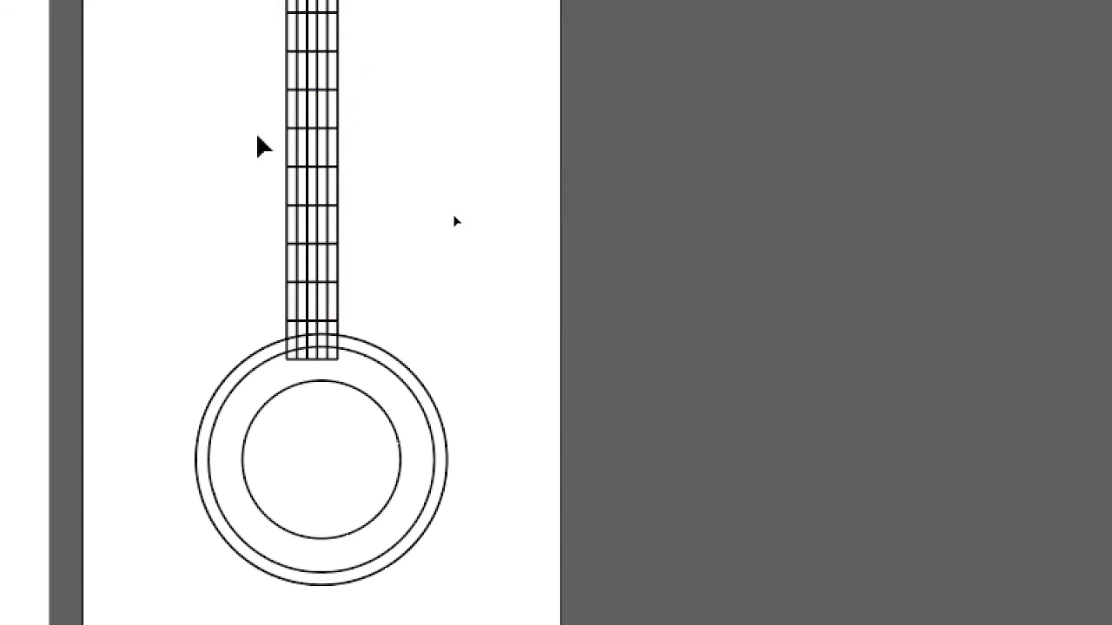
pyautogui.moveTo(304, 174); pyautogui.dragTo(286, 215)
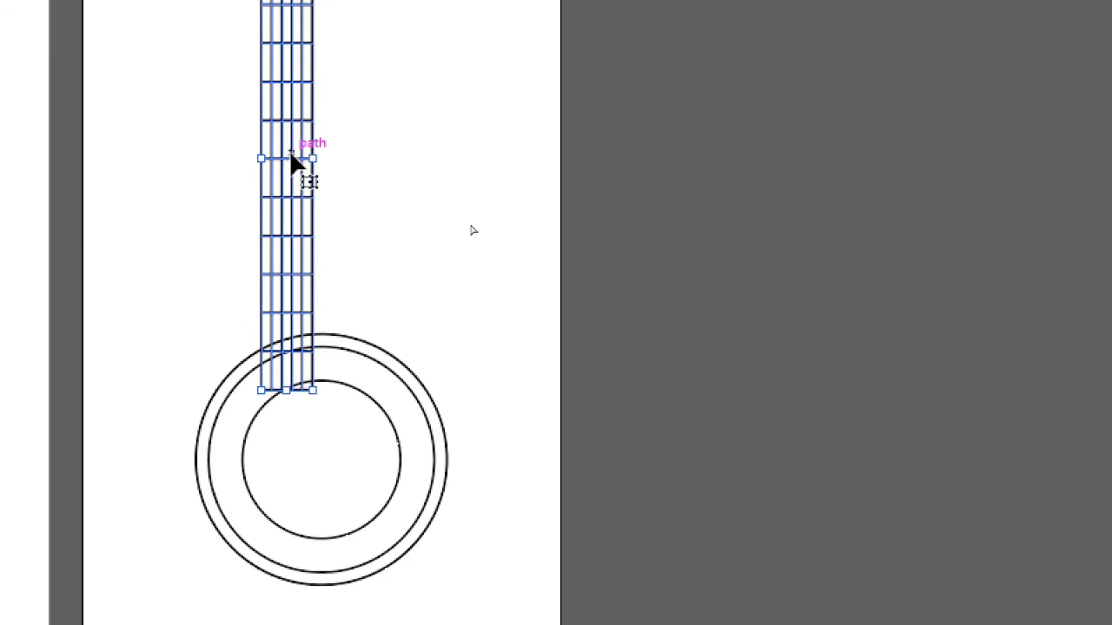
pyautogui.press('ctrl')
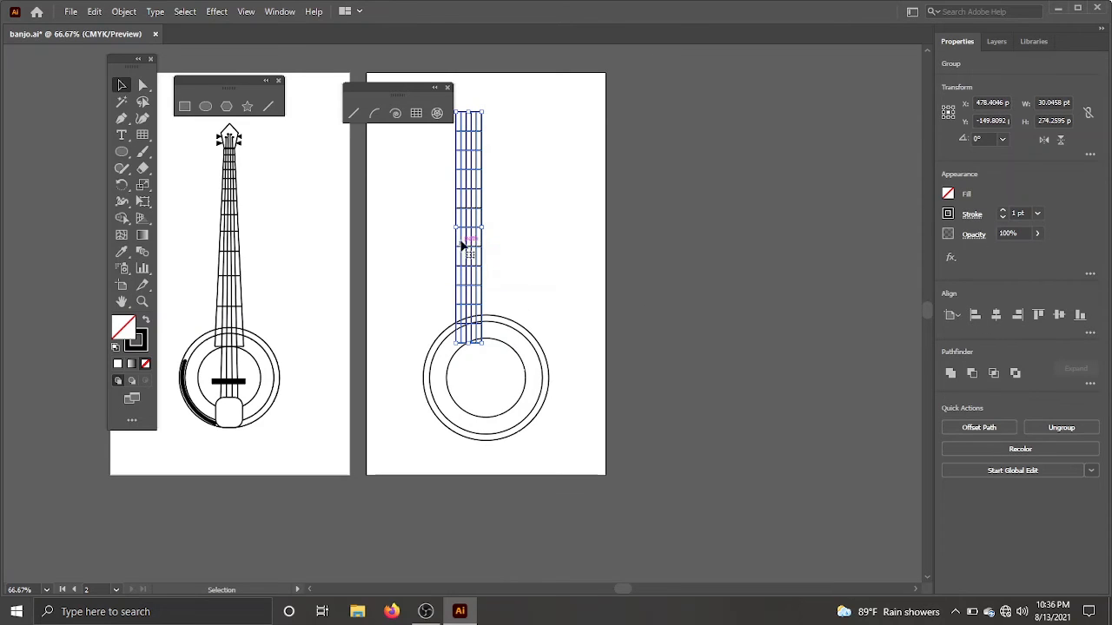
pyautogui.moveTo(465, 241); pyautogui.dragTo(489, 243)
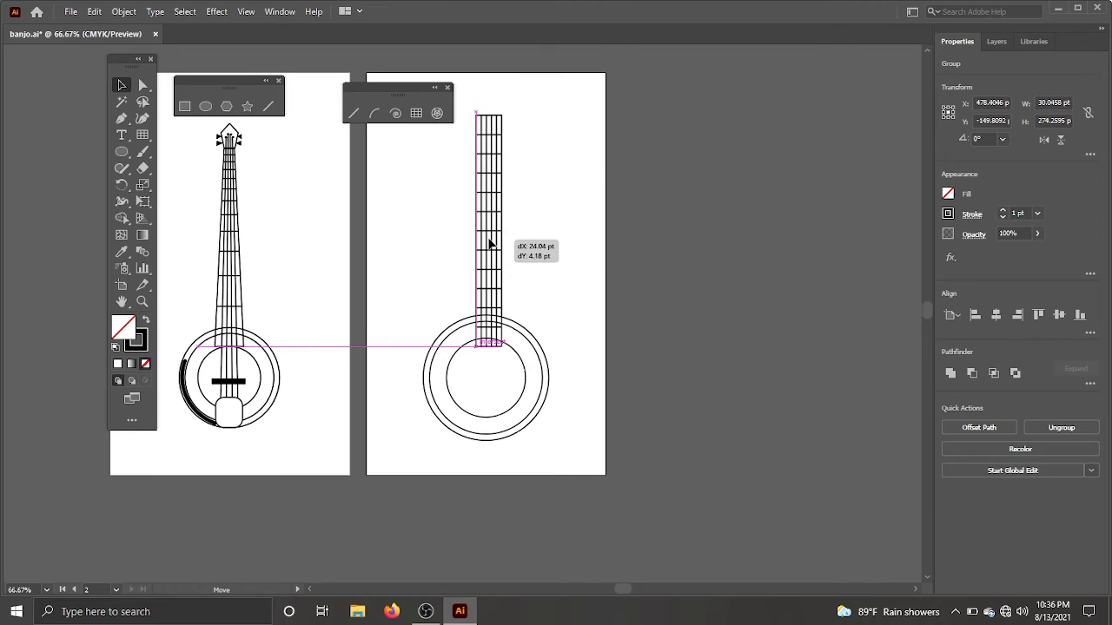
pyautogui.moveTo(489, 244); pyautogui.dragTo(484, 250)
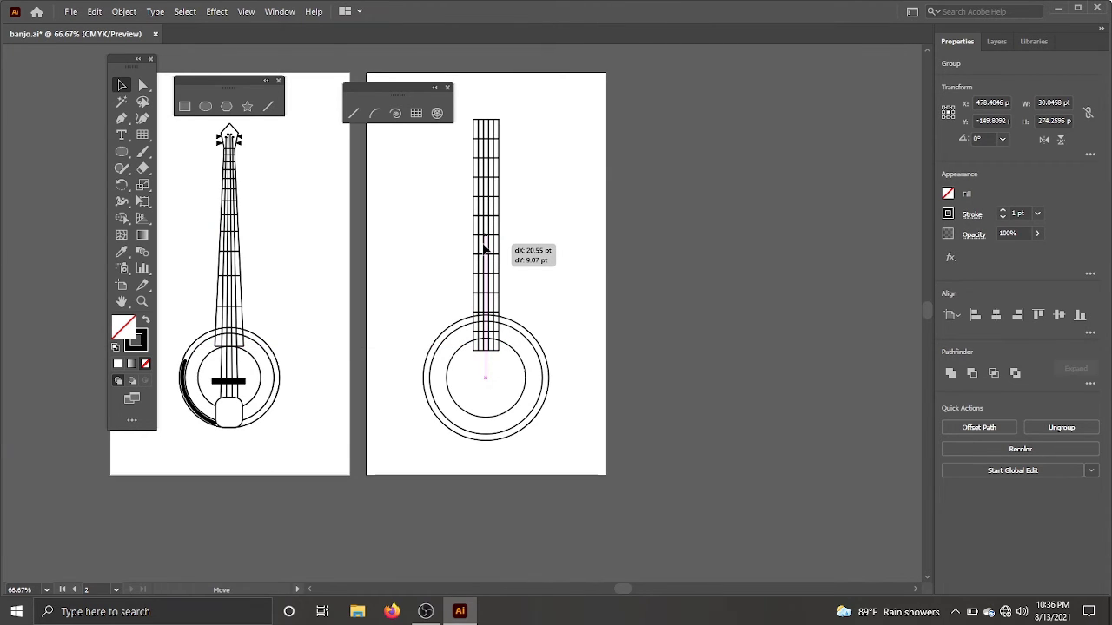
pyautogui.moveTo(484, 250); pyautogui.dragTo(484, 238)
pyautogui.press('a')
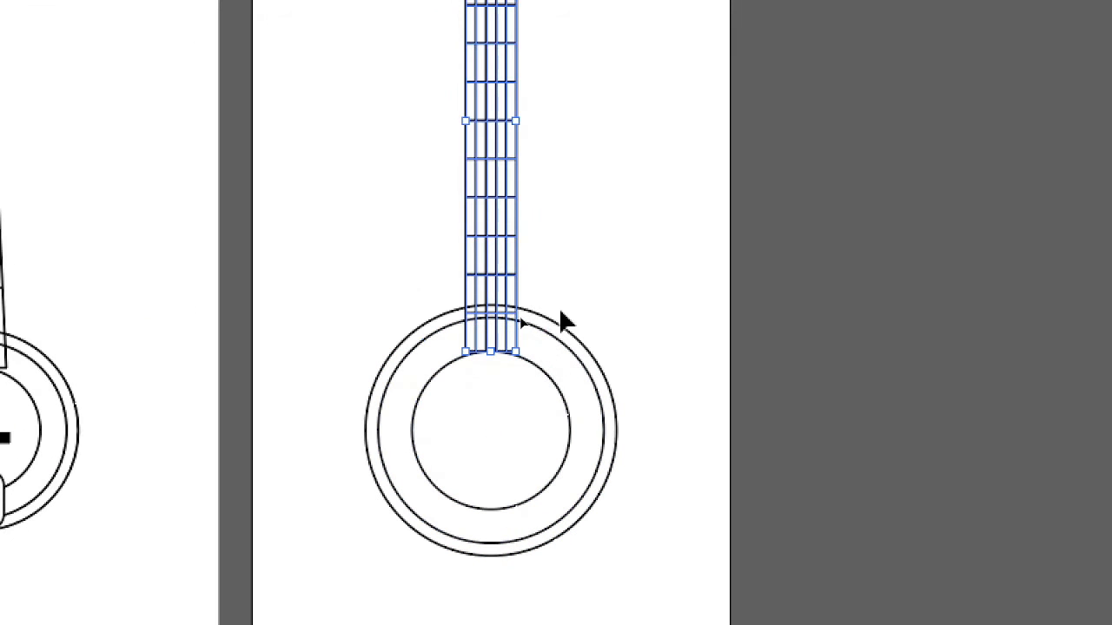
# Deselect the neck grid and move the floating set of line and grid tools clear of the reference banjo's headstock
pyautogui.press('space')
pyautogui.moveTo(218, 310); pyautogui.dragTo(508, 247)
pyautogui.press('v')
pyautogui.press('a')
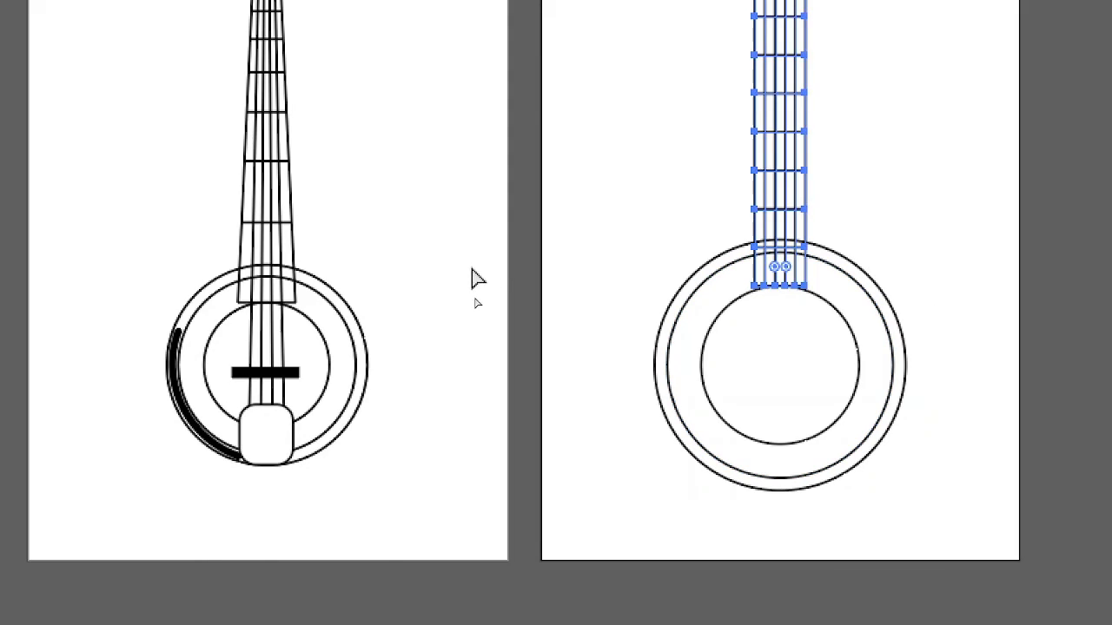
pyautogui.press('v')
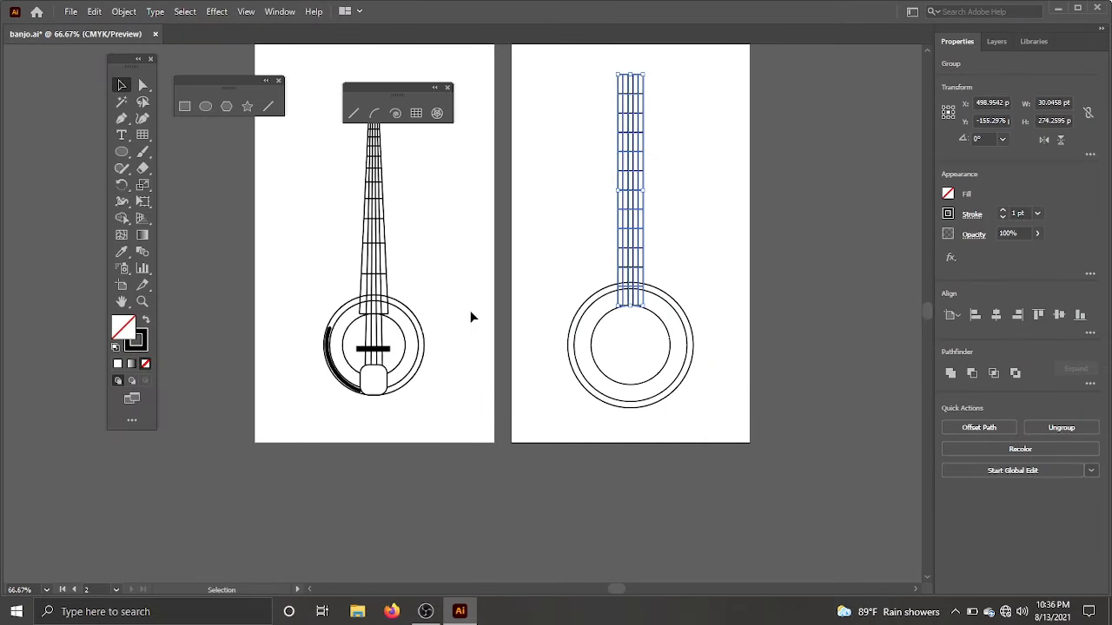
pyautogui.click(721, 246)
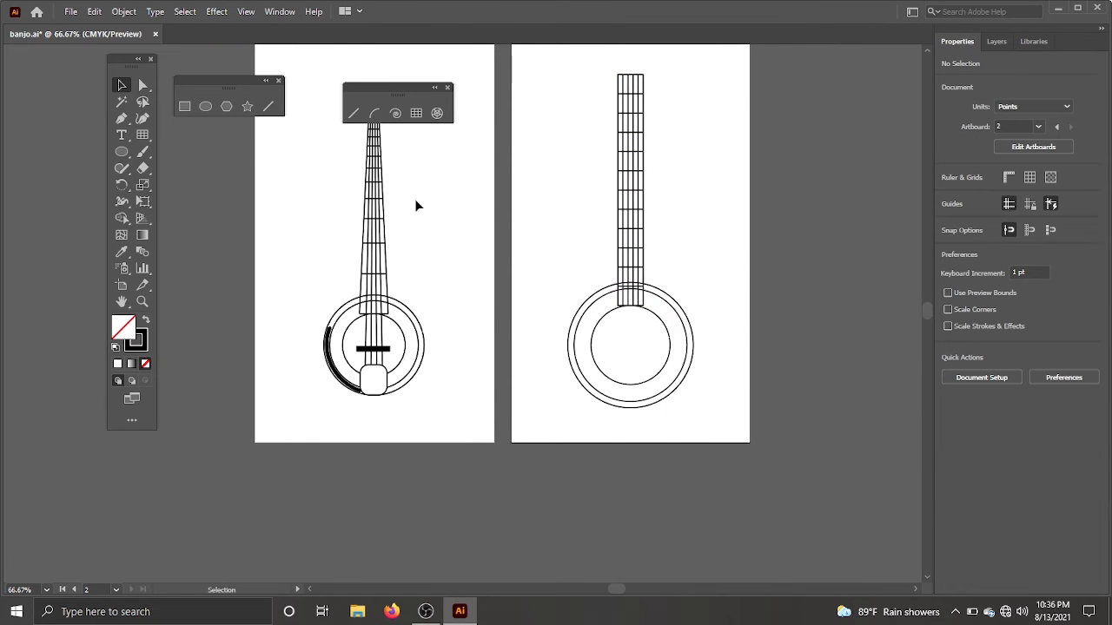
pyautogui.moveTo(396, 84); pyautogui.dragTo(196, 501)
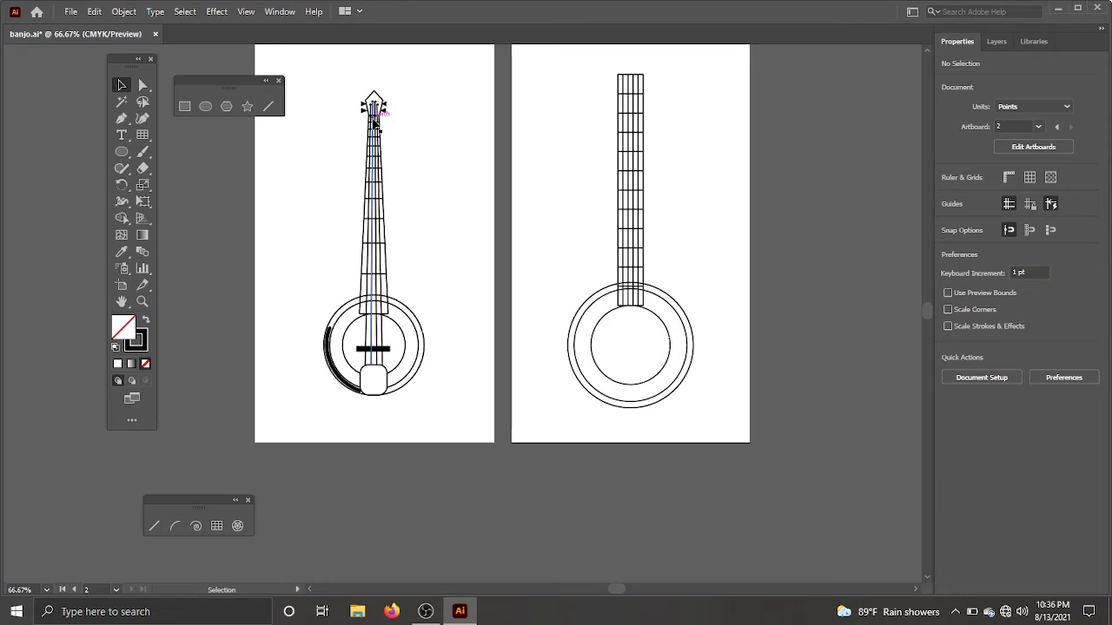
# Taper the neck grid symmetrically with Perspective Distort, widening its lower end to about 47 pt and narrowing its upper end, and deselect
pyautogui.moveTo(686, 132); pyautogui.dragTo(564, 154)
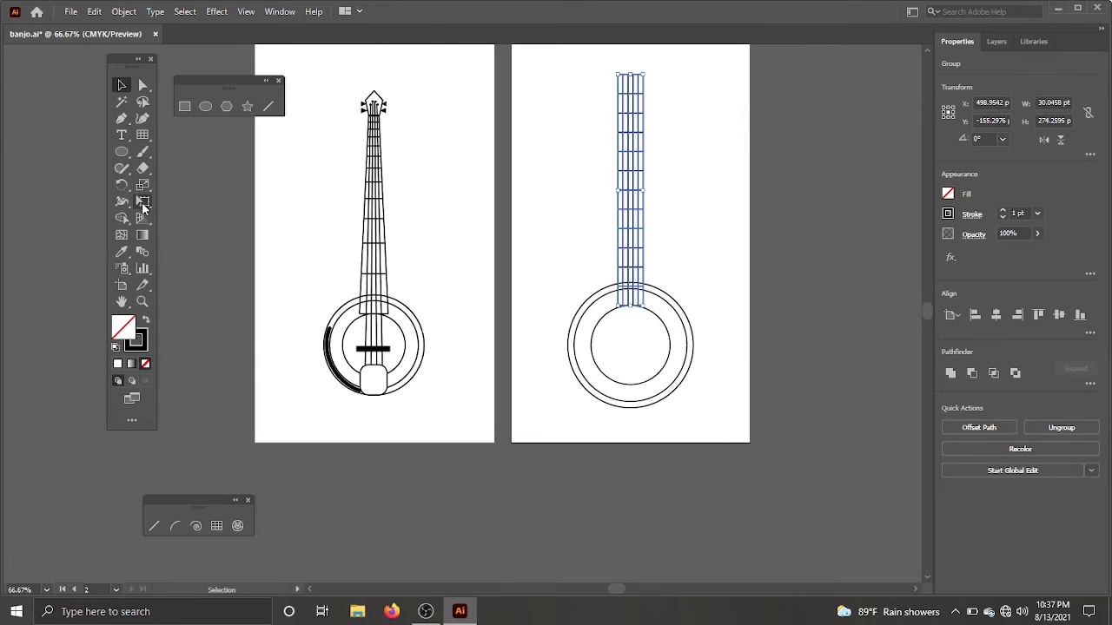
pyautogui.click(142, 206)
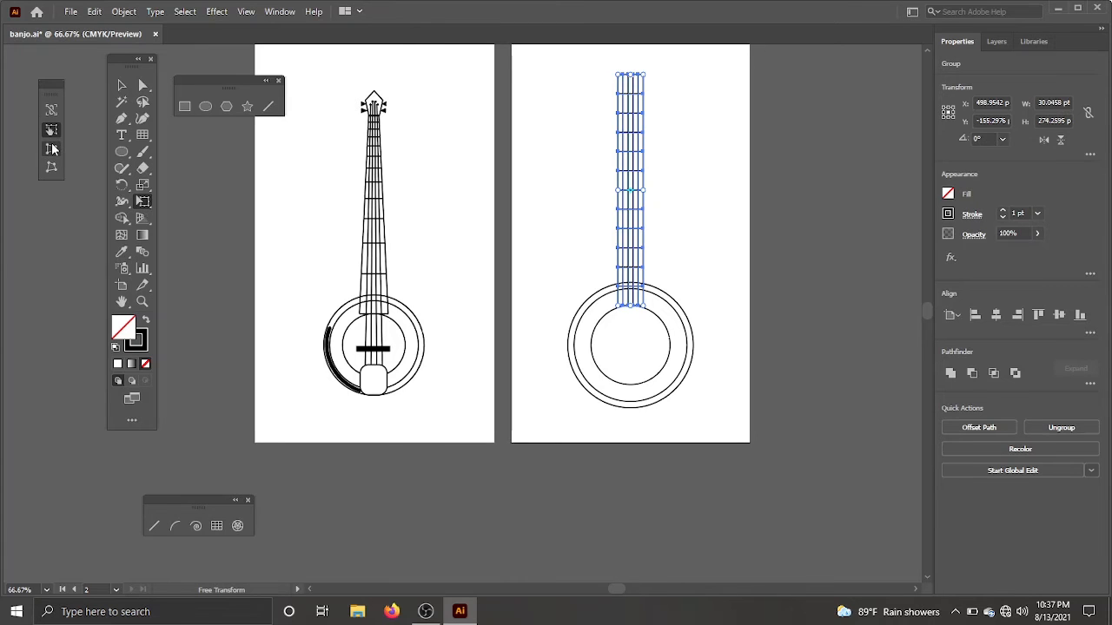
pyautogui.press('v')
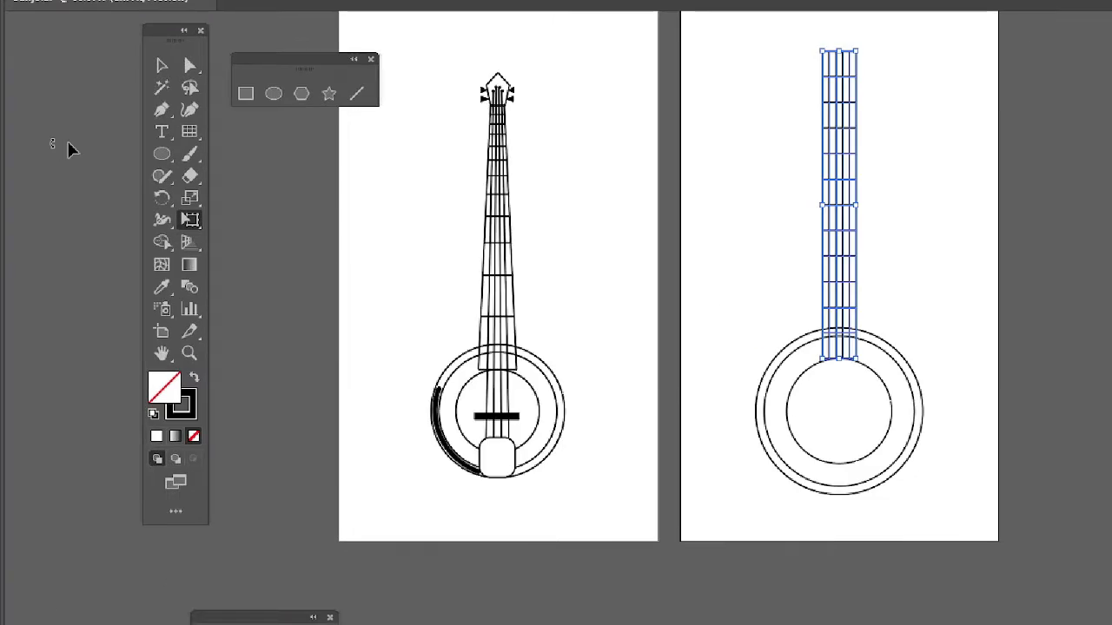
pyautogui.press('e')
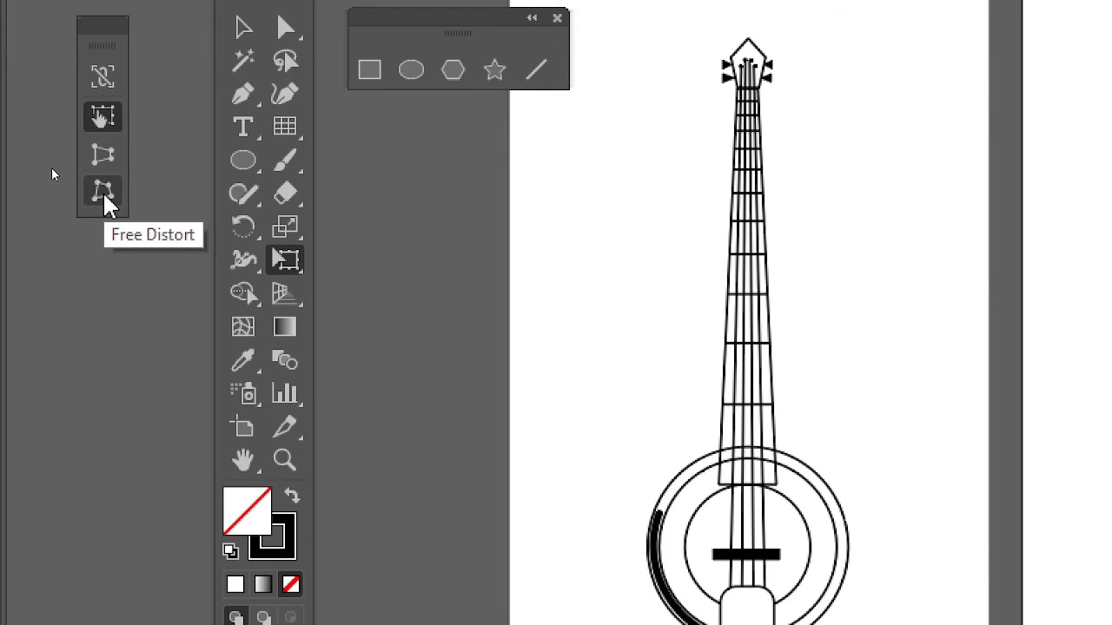
pyautogui.click(105, 157)
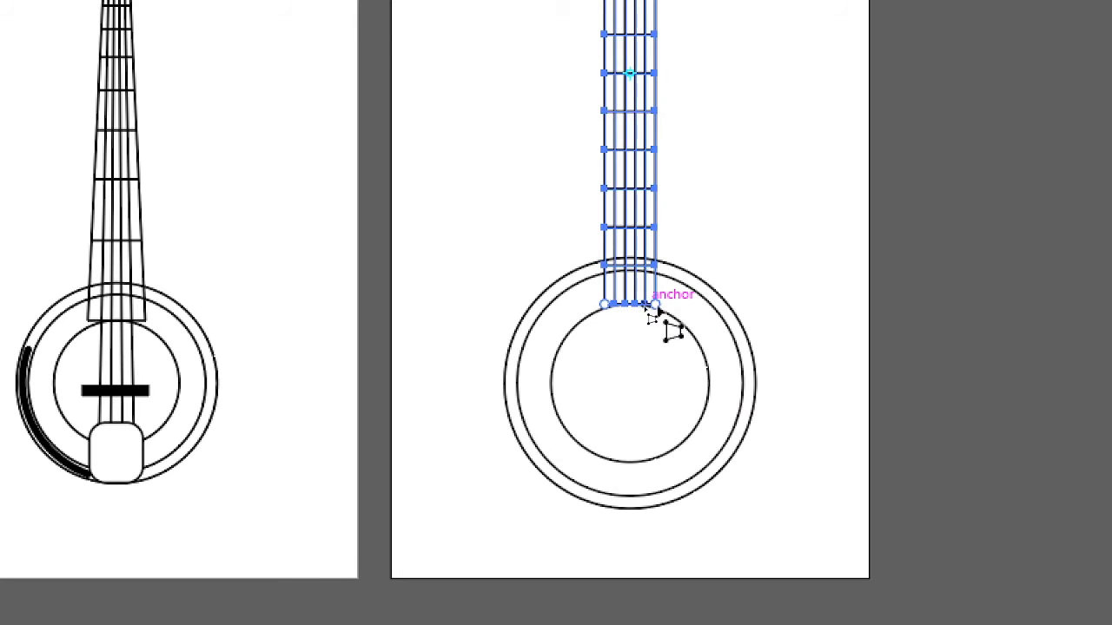
pyautogui.moveTo(654, 306); pyautogui.dragTo(685, 325)
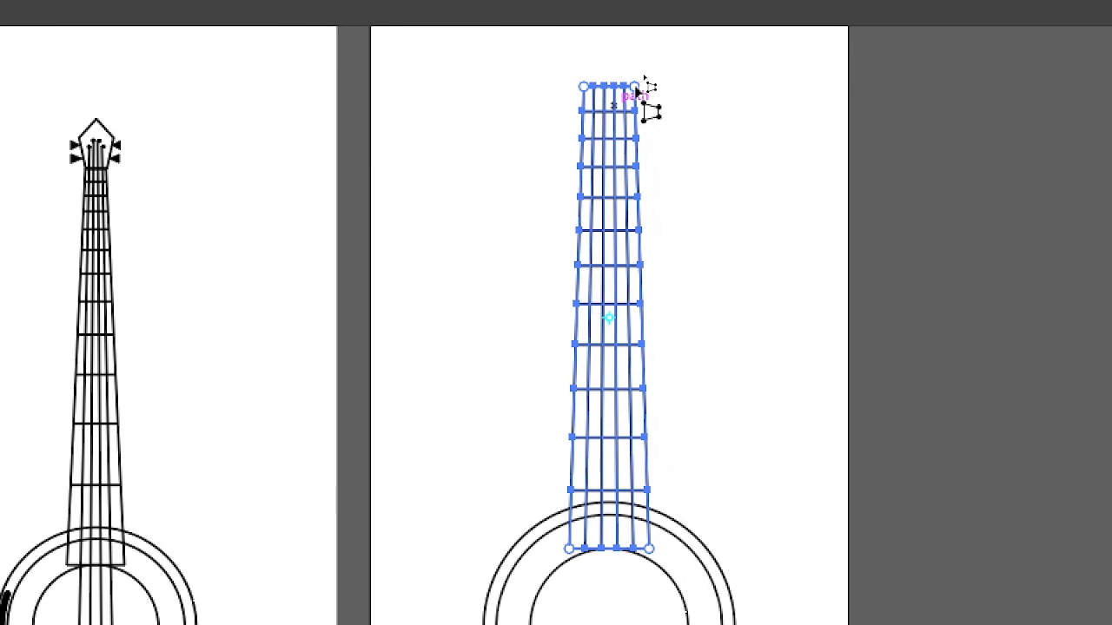
pyautogui.moveTo(637, 87); pyautogui.dragTo(623, 92)
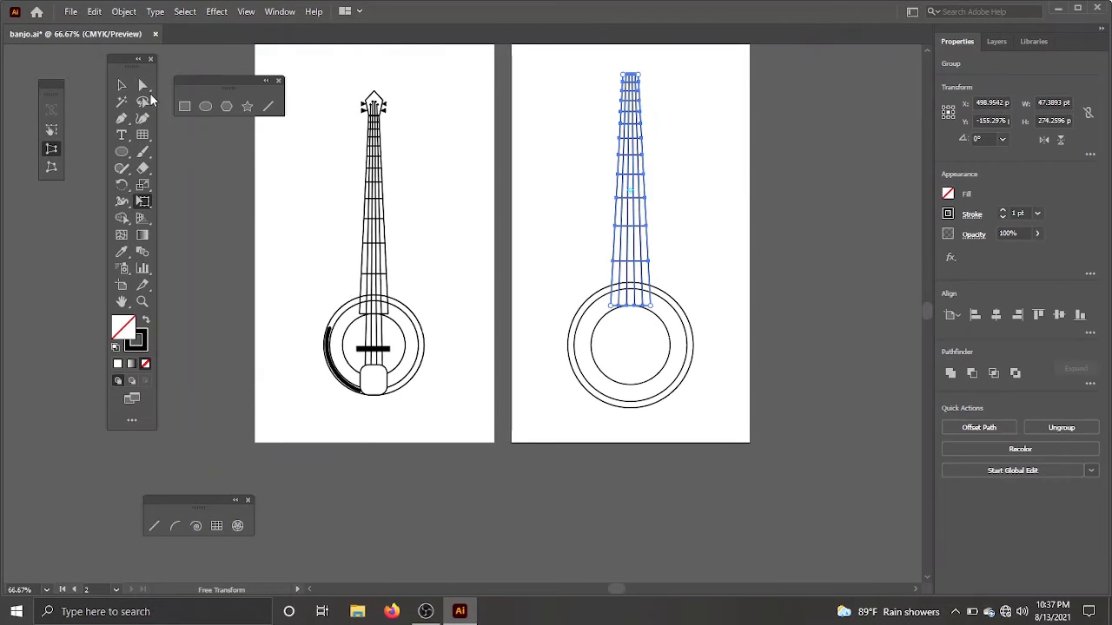
pyautogui.click(122, 87)
pyautogui.click(738, 164)
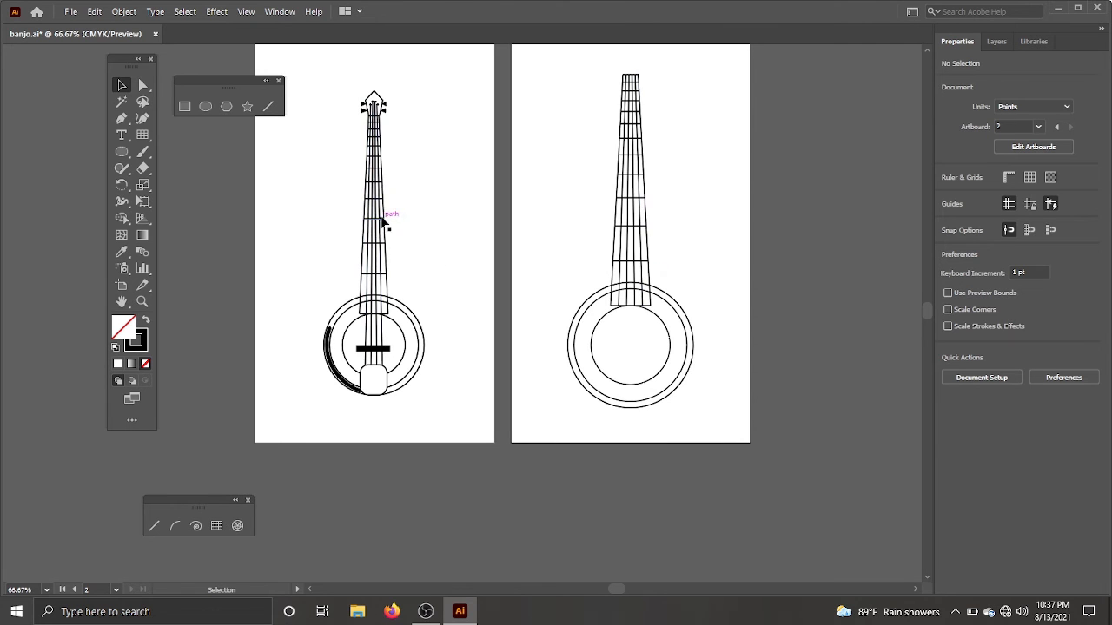
# Narrow the tapered neck to about 38 pt wide, recentre it horizontally on the body circles, and deselect
pyautogui.click(631, 205)
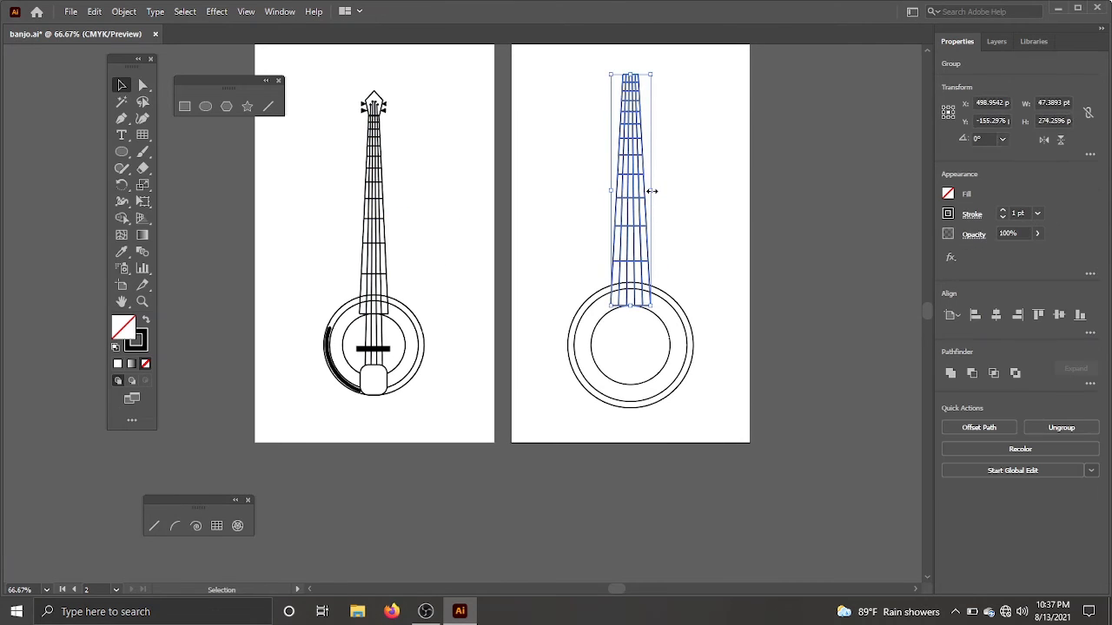
pyautogui.moveTo(652, 190); pyautogui.dragTo(632, 212)
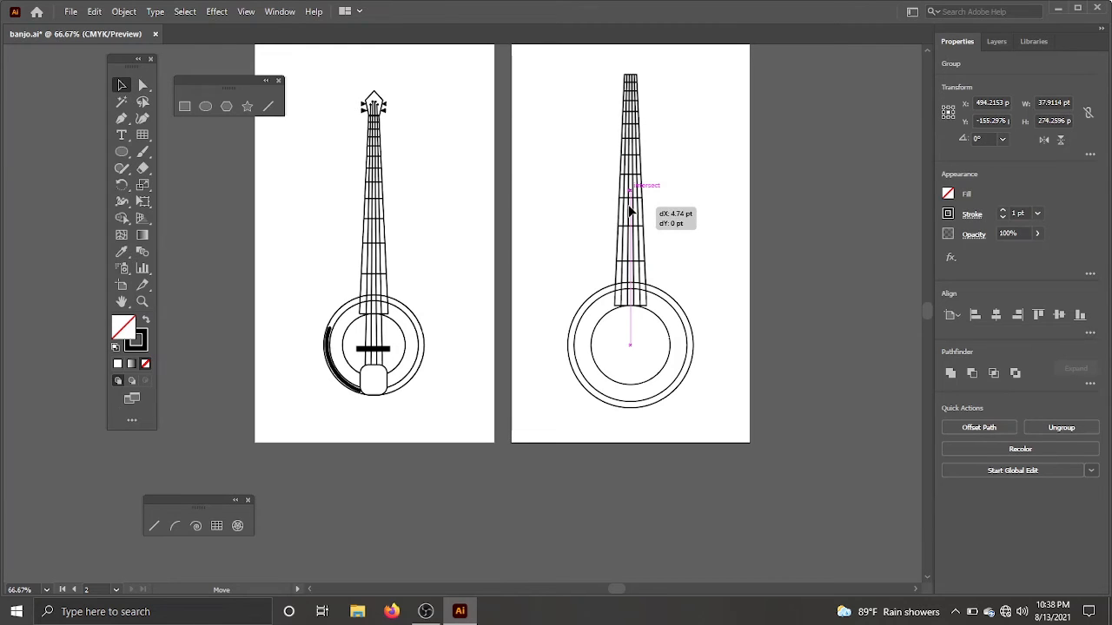
pyautogui.moveTo(631, 212); pyautogui.dragTo(628, 211)
pyautogui.click(705, 188)
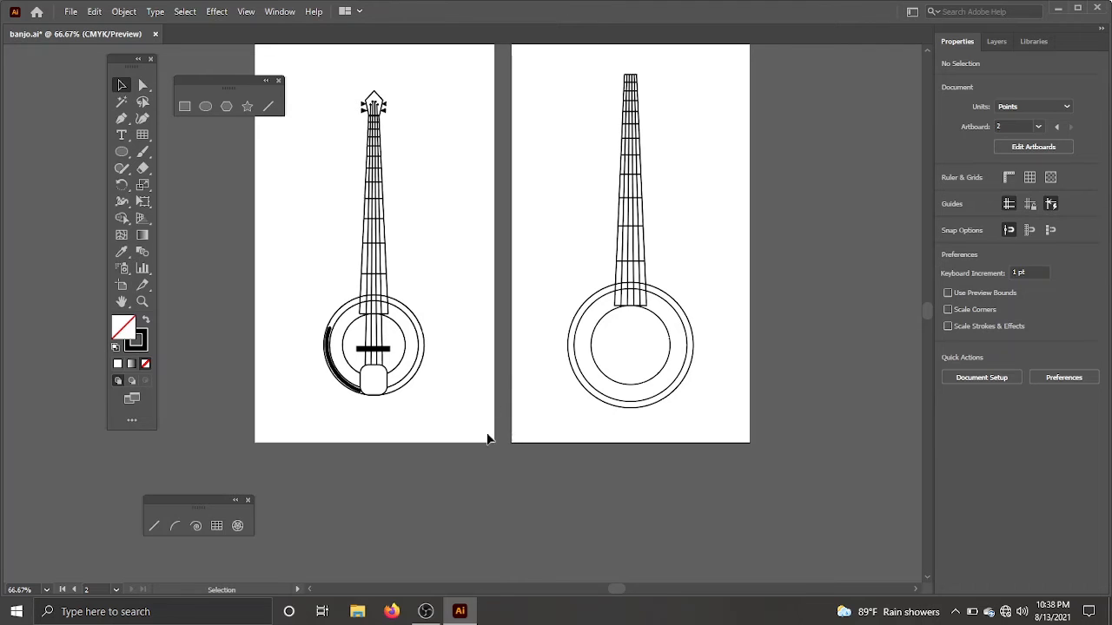
# Examine how the strings, bridge and tailpiece are laid out over the reference banjo's body
pyautogui.scroll(12, 446, 395)
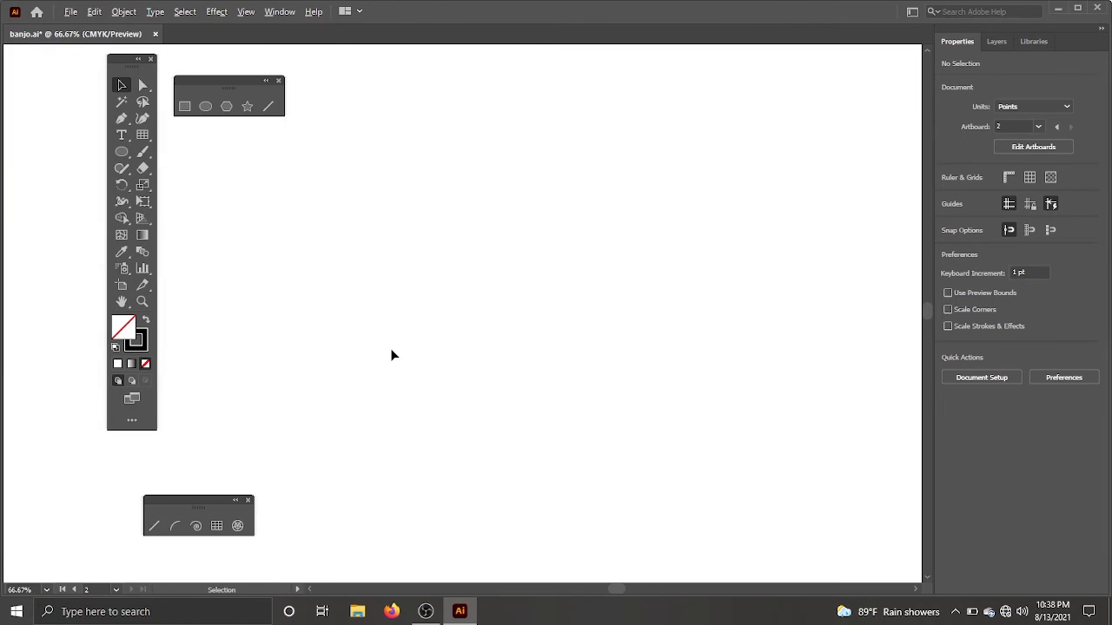
pyautogui.press('space')
pyautogui.moveTo(856, 338); pyautogui.dragTo(421, 284)
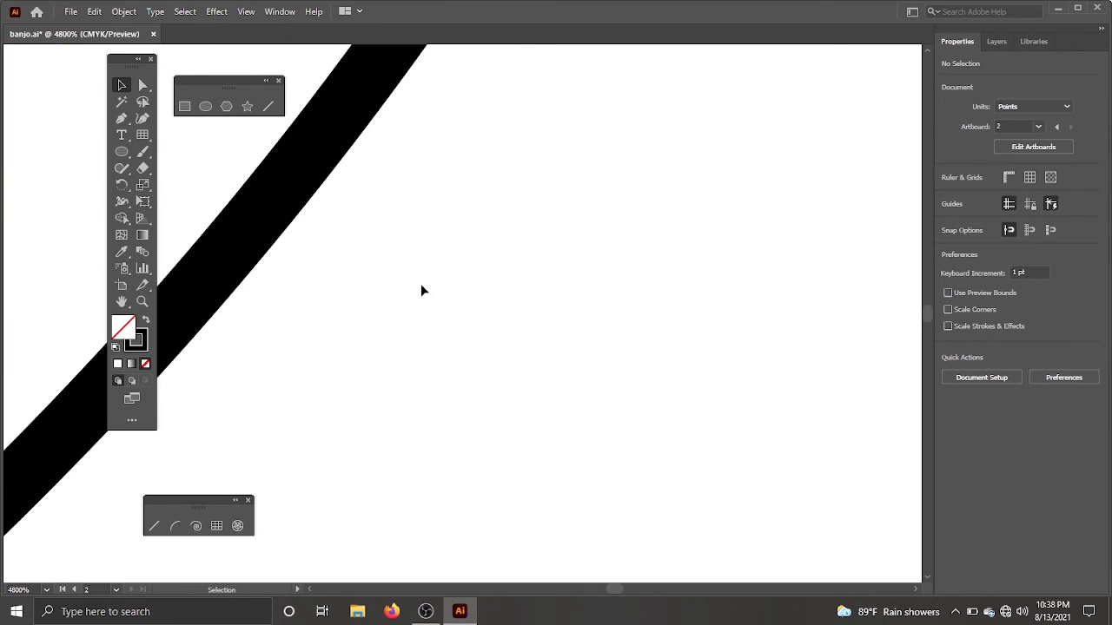
pyautogui.press('c')
pyautogui.scroll(-6, 493, 305)
pyautogui.scroll(-2, 492, 305)
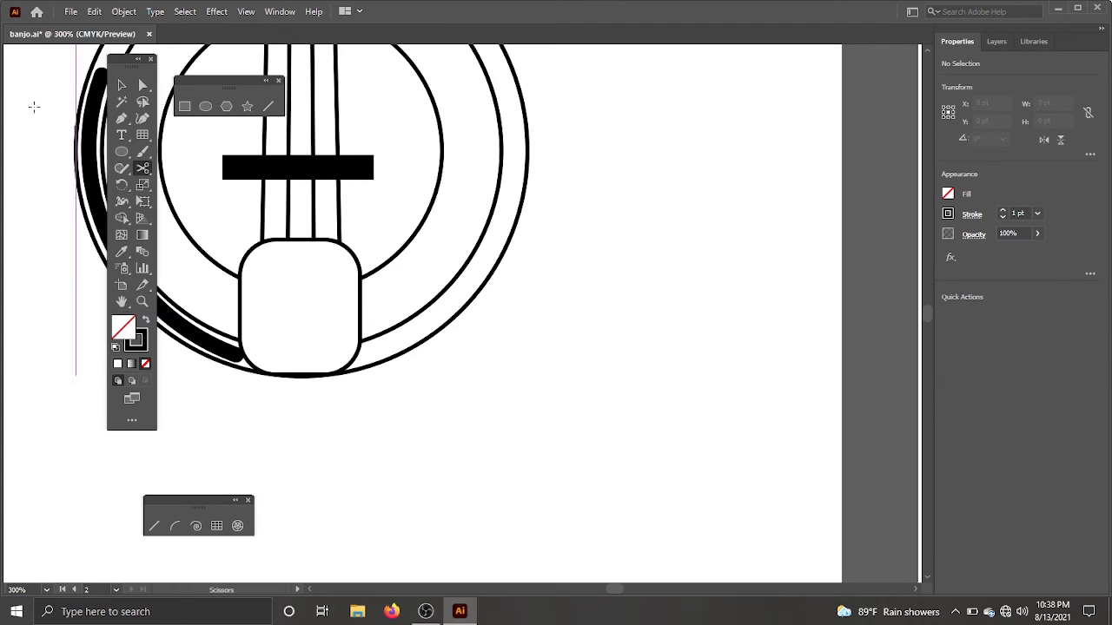
pyautogui.press('v')
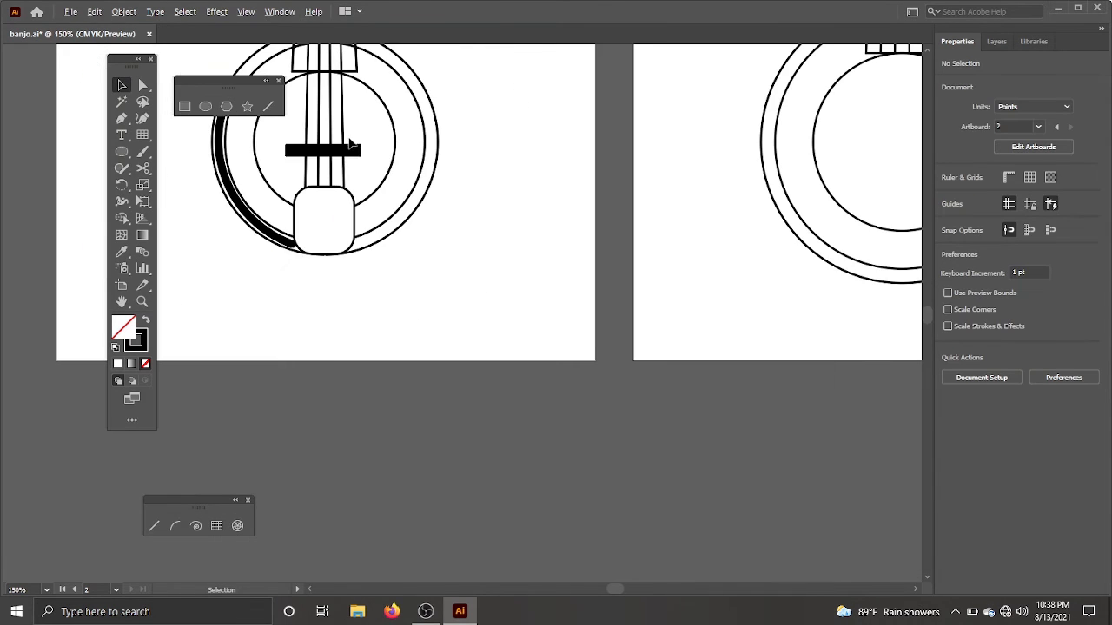
pyautogui.scroll(-2, 344, 130)
pyautogui.moveTo(424, 169); pyautogui.dragTo(327, 270)
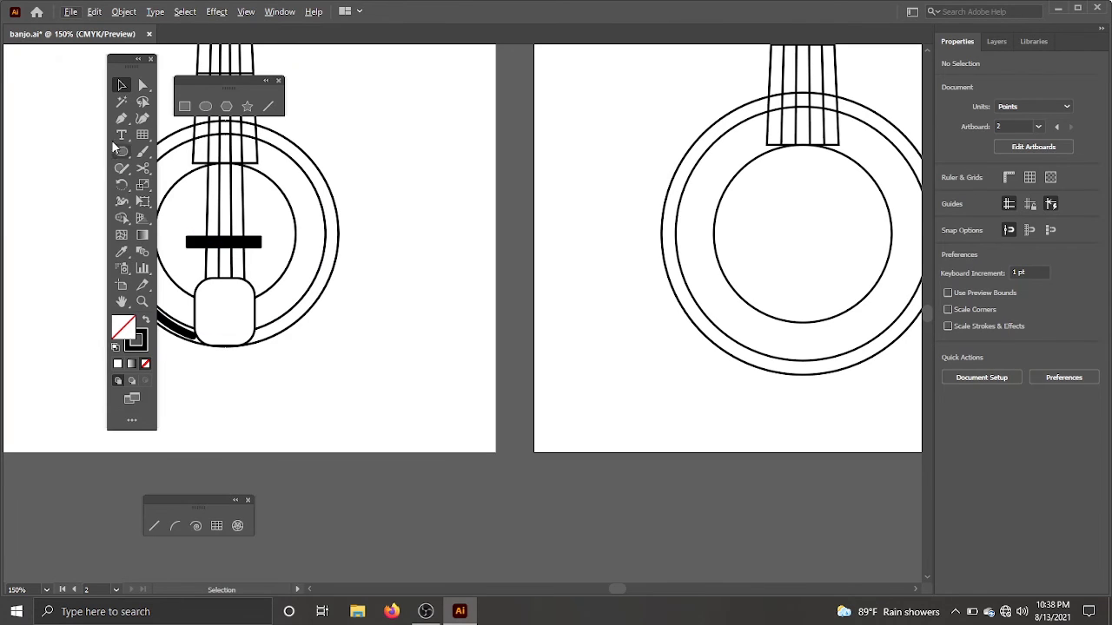
pyautogui.click(185, 107)
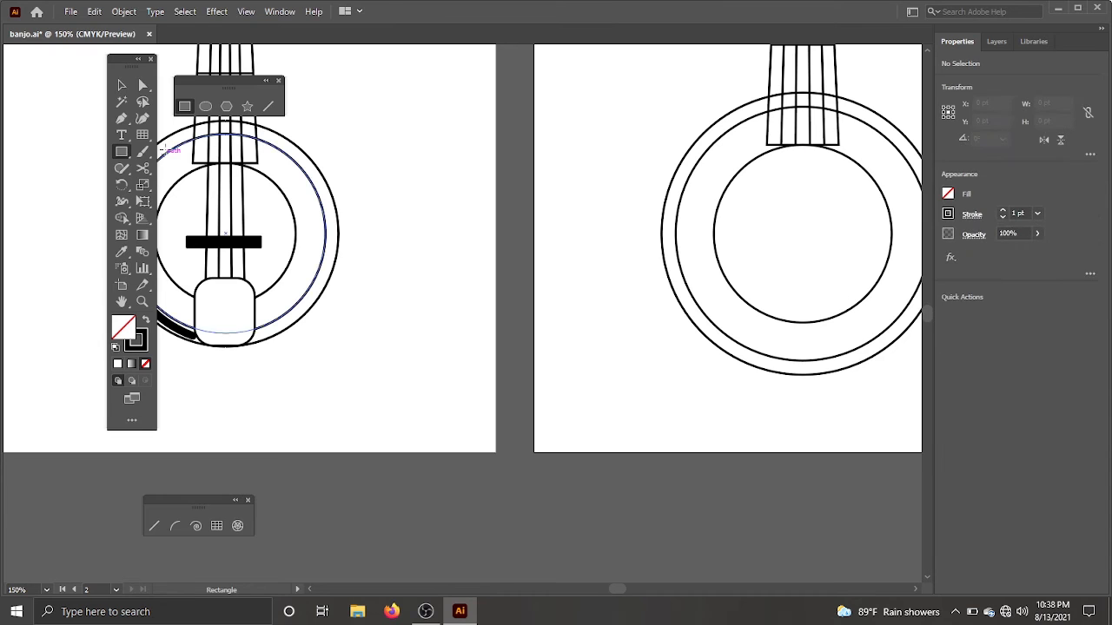
pyautogui.click(122, 84)
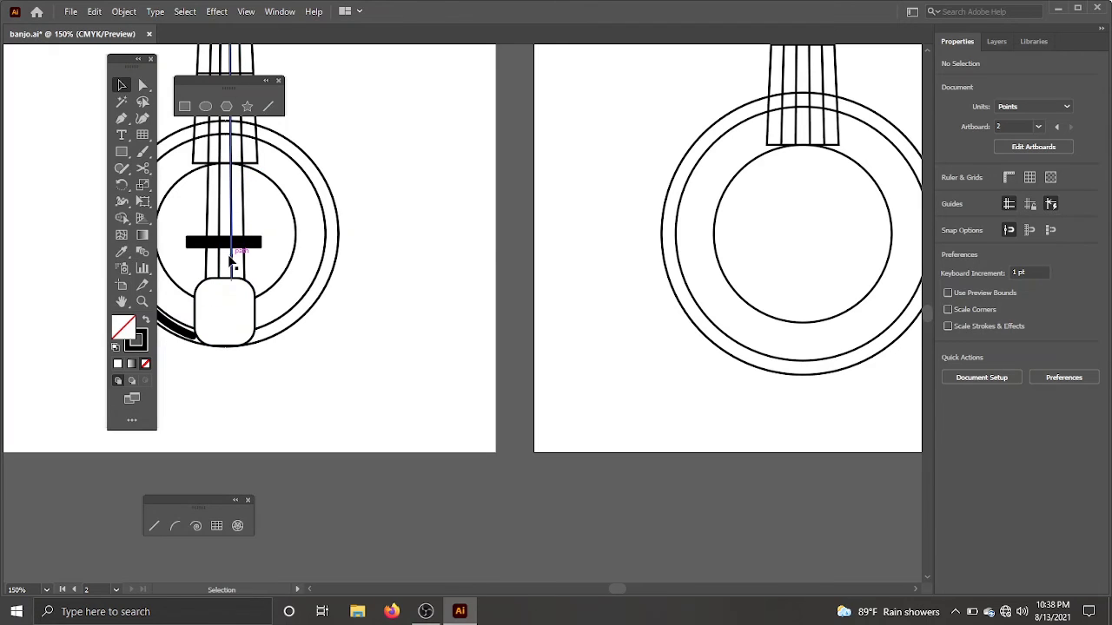
# Ungroup the tapered neck grid on the second artboard into separate paths and deselect them
pyautogui.moveTo(487, 268); pyautogui.dragTo(409, 349)
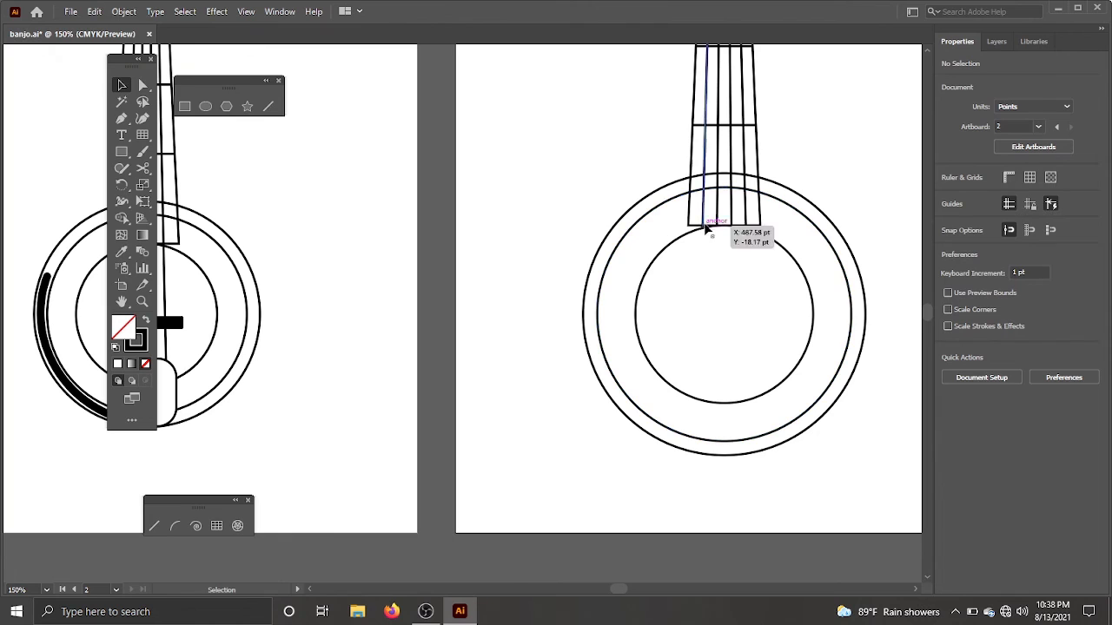
pyautogui.moveTo(730, 294); pyautogui.dragTo(539, 485)
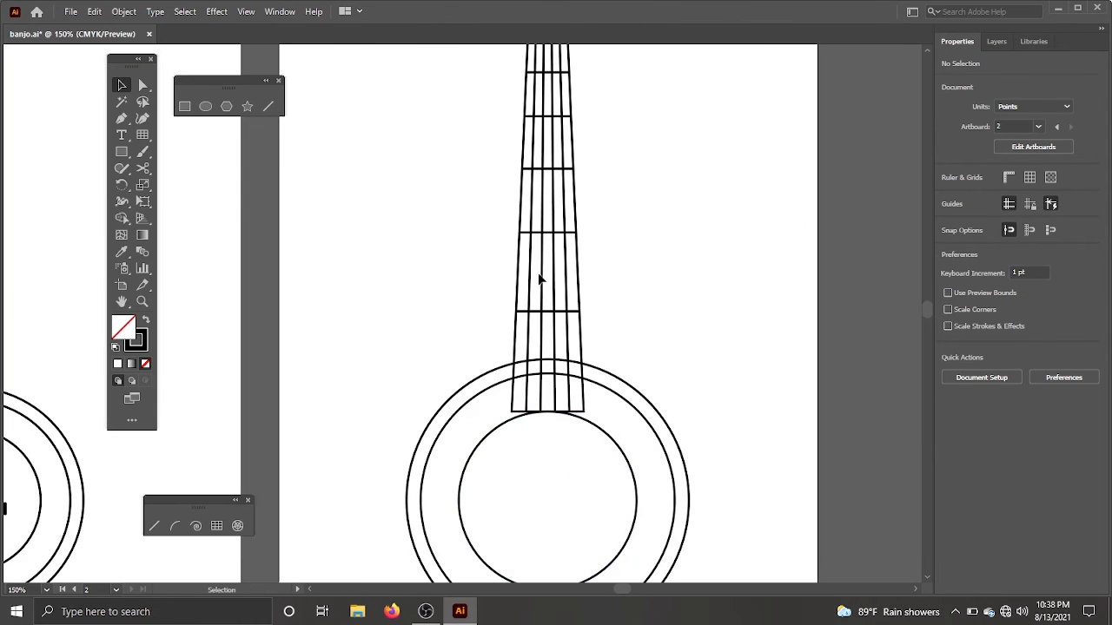
pyautogui.click(545, 255)
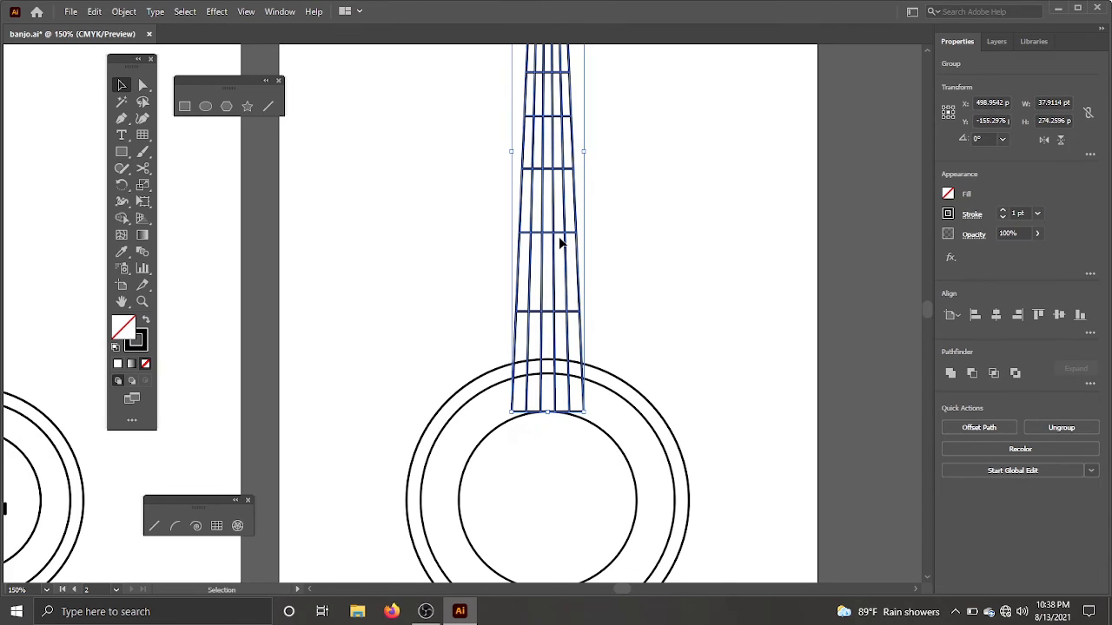
pyautogui.rightClick(560, 243)
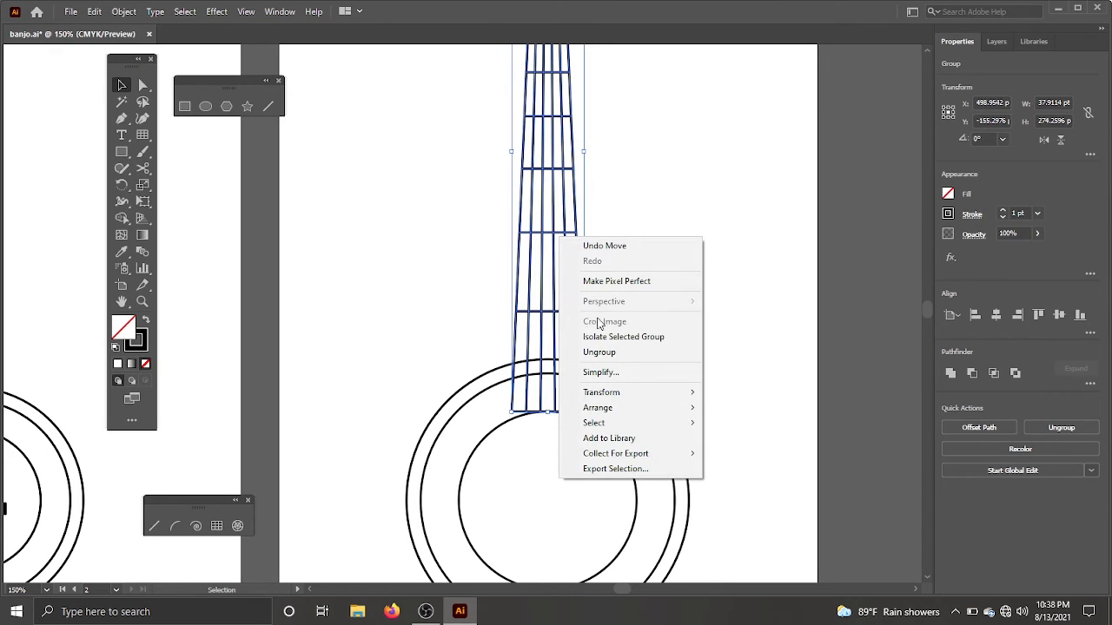
pyautogui.click(613, 352)
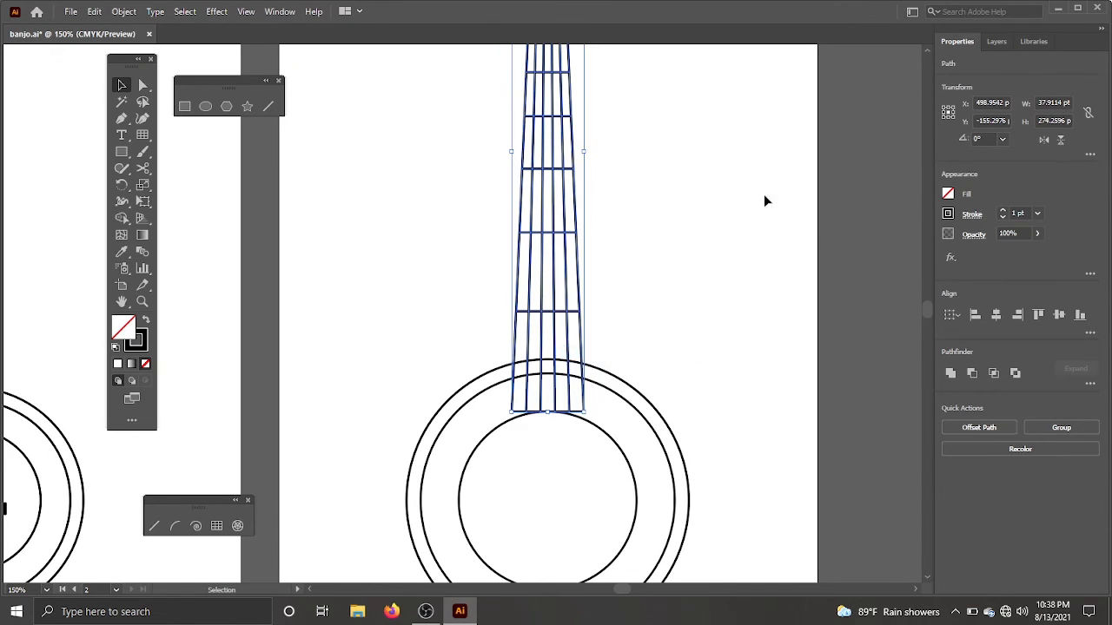
pyautogui.click(735, 196)
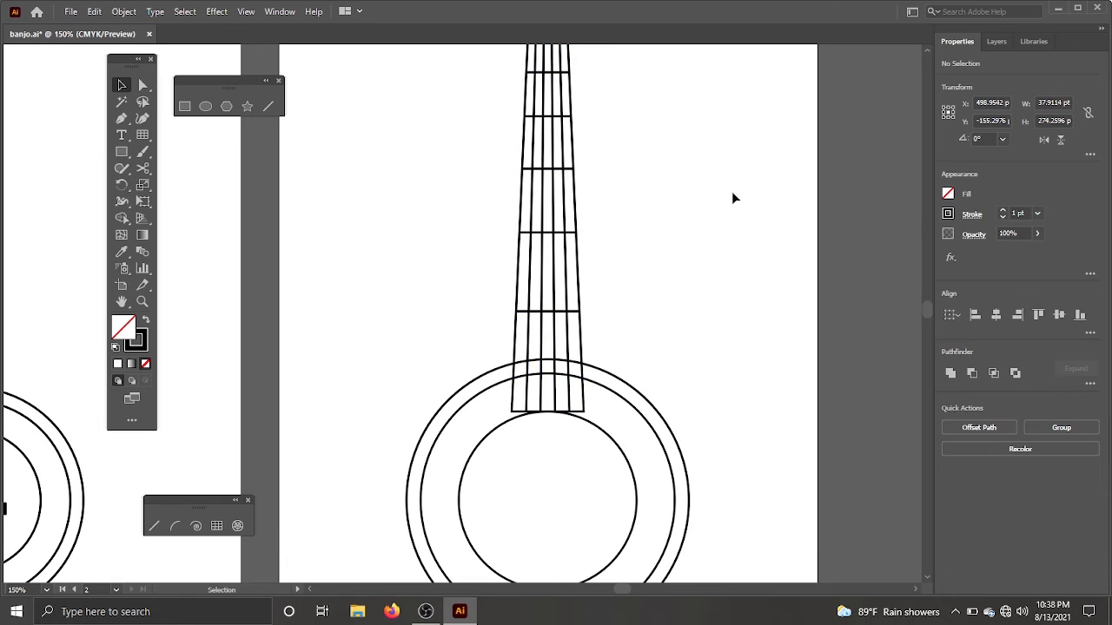
# Try to stretch the four inner string lines of the neck down into the innermost body circle
pyautogui.click(527, 401)
pyautogui.scroll(4, 527, 401)
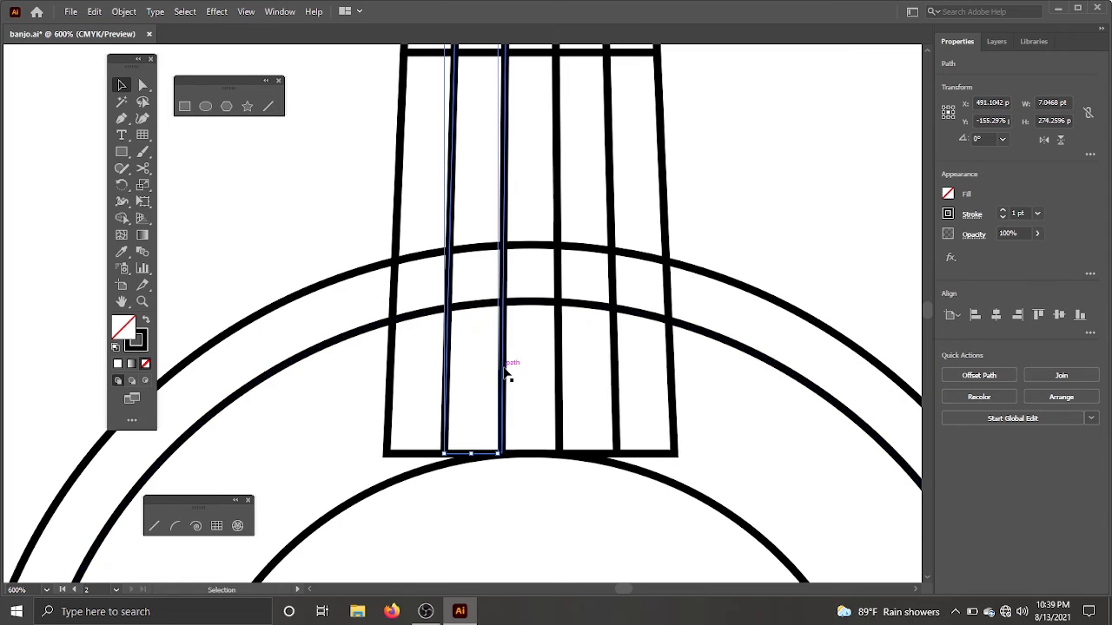
pyautogui.keyDown('shift'); pyautogui.click(508, 374); pyautogui.keyUp('shift')
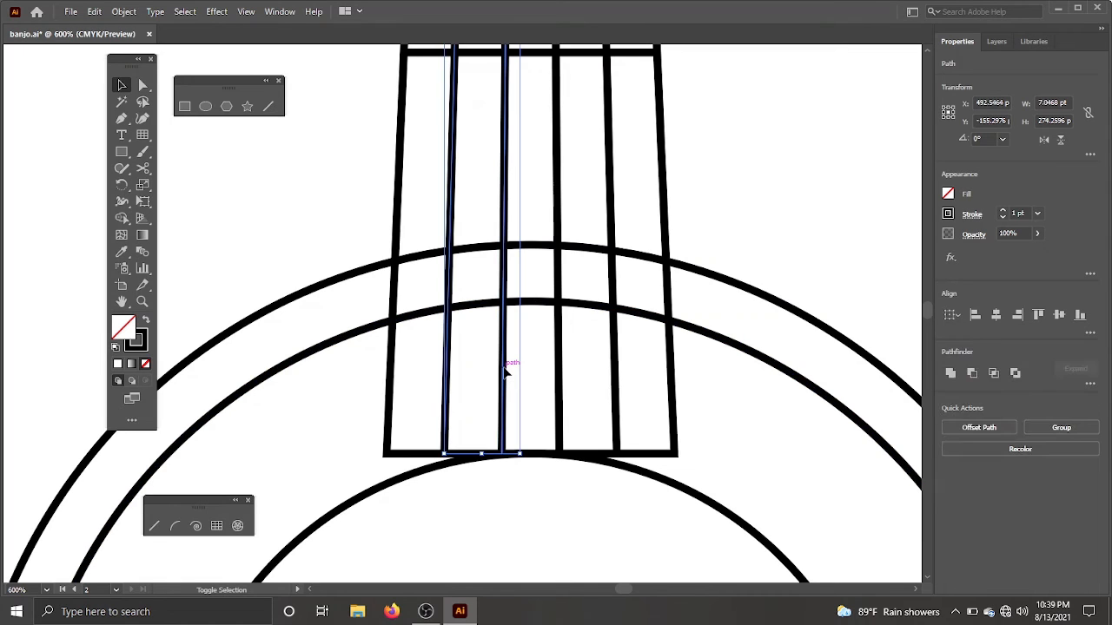
pyautogui.keyDown('shift'); pyautogui.click(561, 363); pyautogui.keyUp('shift')
pyautogui.keyDown('shift'); pyautogui.click(616, 365); pyautogui.keyUp('shift')
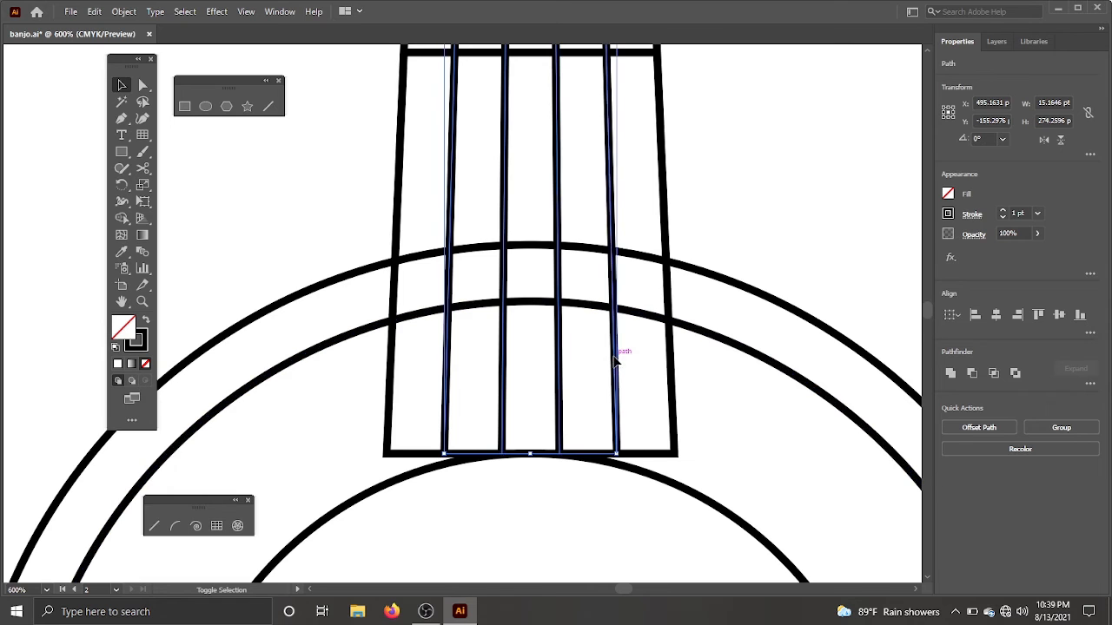
pyautogui.scroll(-2, 613, 369)
pyautogui.scroll(-3, 613, 369)
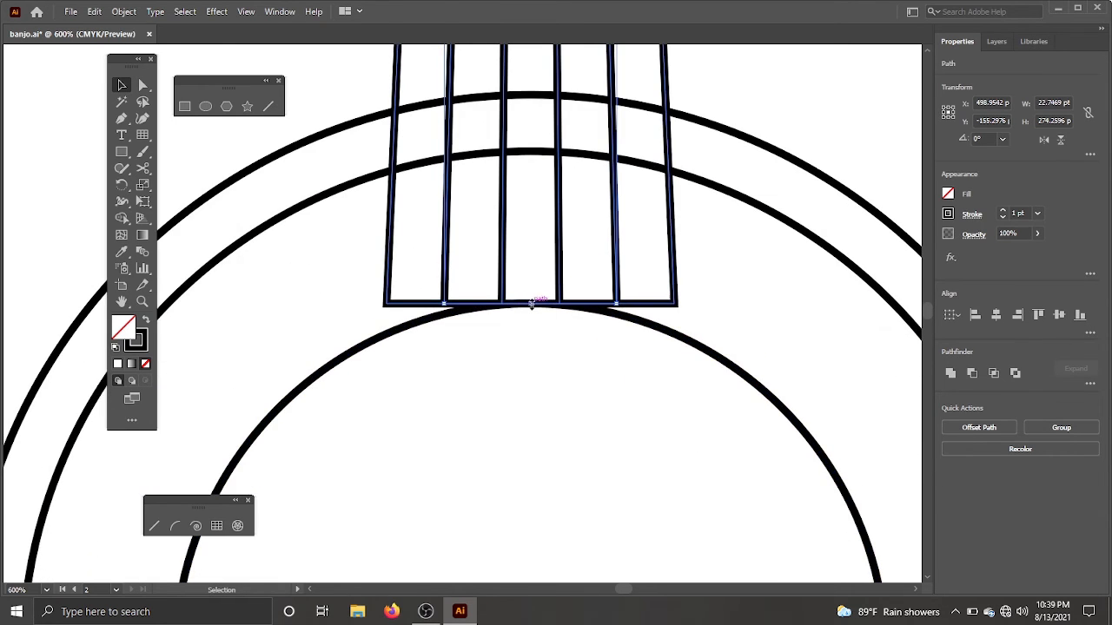
pyautogui.moveTo(534, 331); pyautogui.dragTo(539, 521)
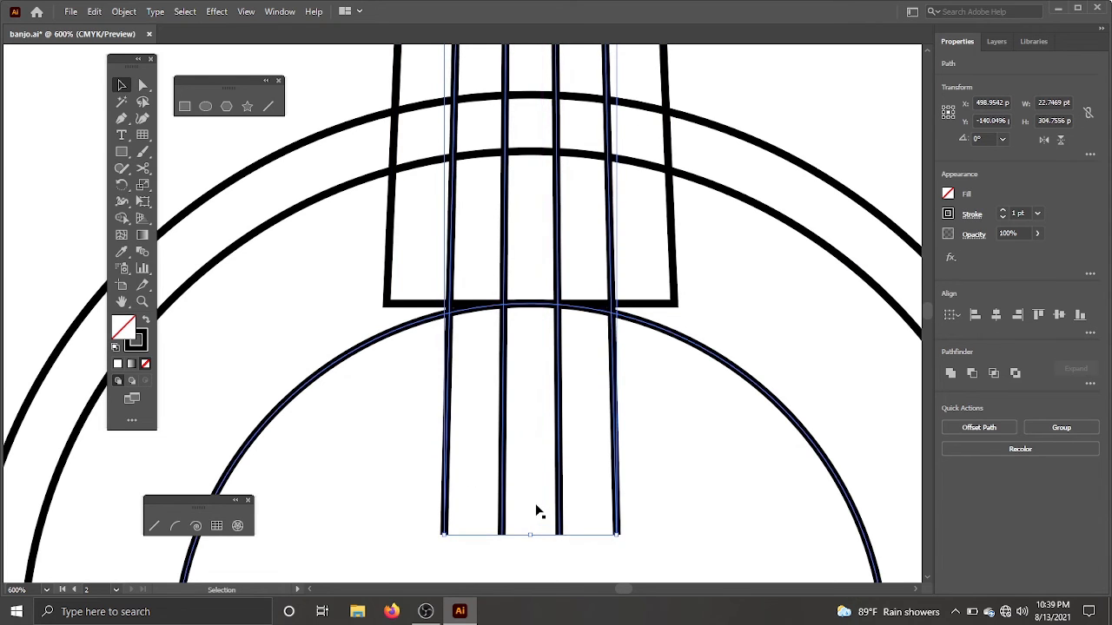
pyautogui.scroll(-5, 536, 511)
pyautogui.scroll(-2, 533, 476)
pyautogui.scroll(-8, 534, 458)
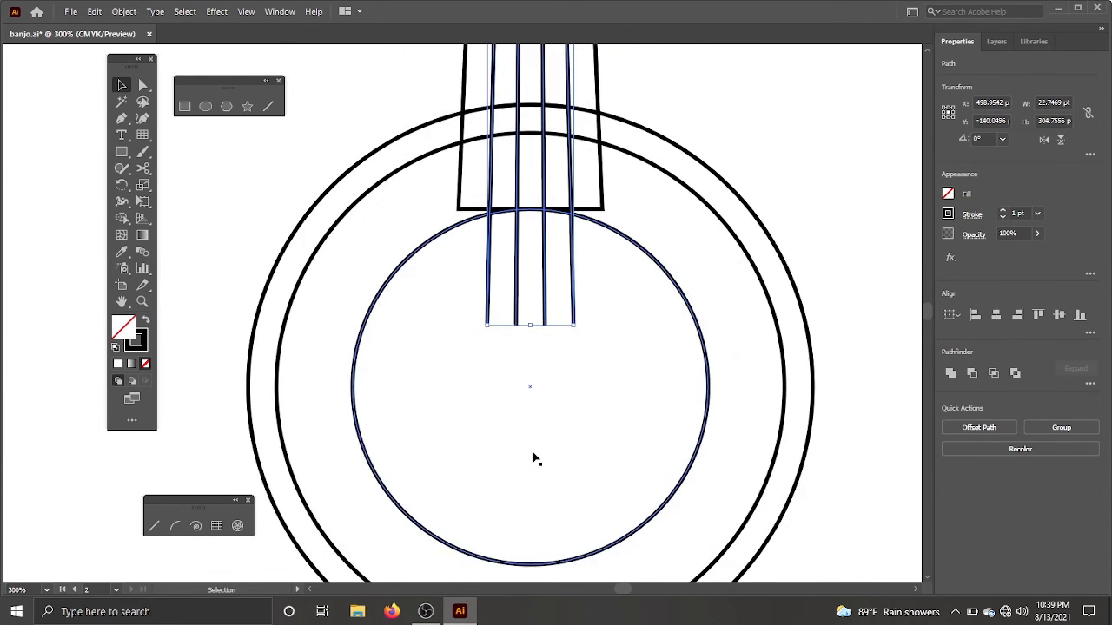
pyautogui.hotkey('ctrl', '[')
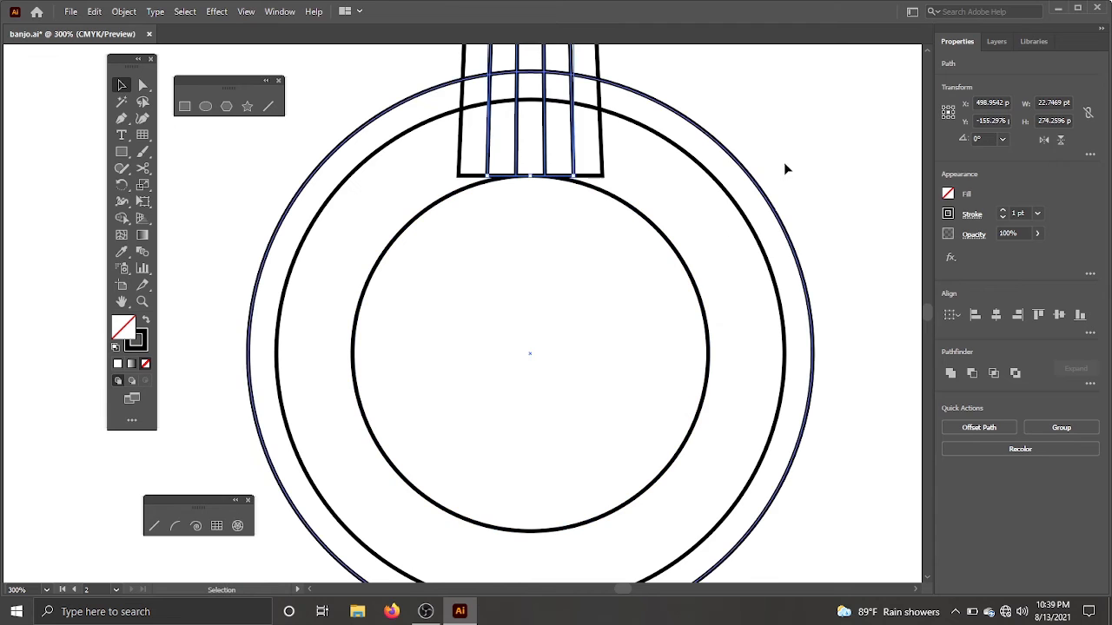
pyautogui.click(801, 105)
pyautogui.scroll(4, 747, 88)
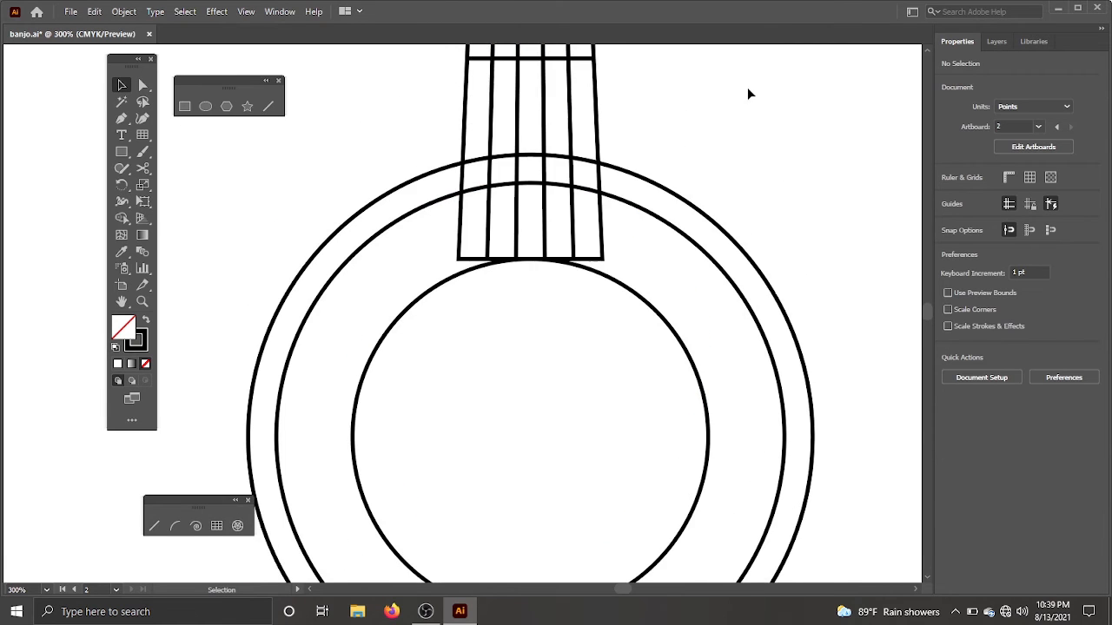
pyautogui.scroll(6, 747, 94)
pyautogui.moveTo(707, 92); pyautogui.dragTo(456, 169)
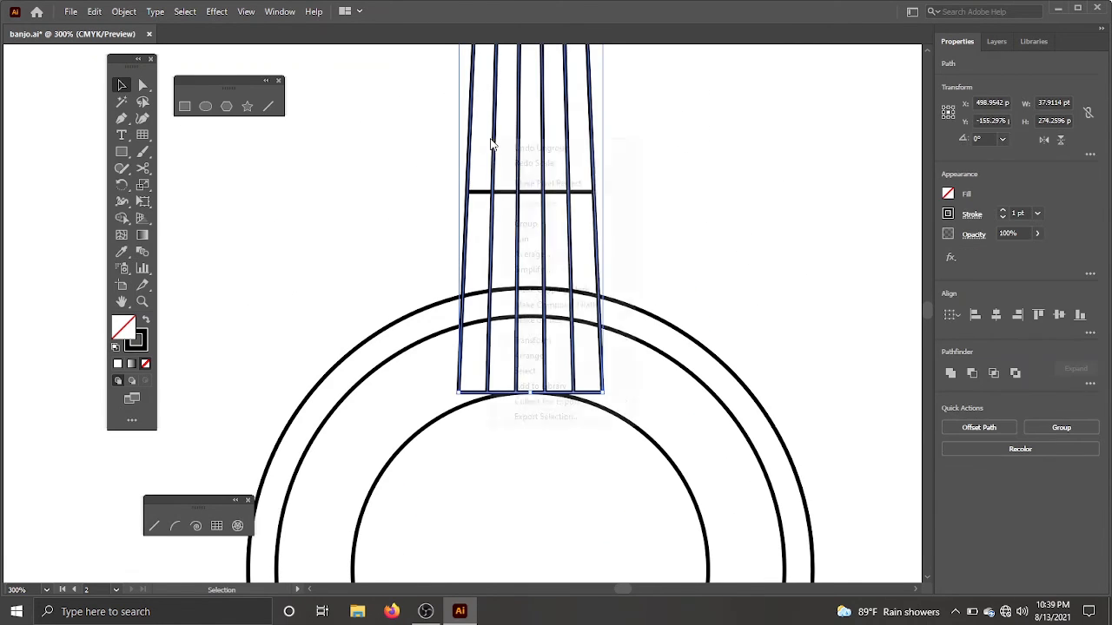
pyautogui.rightClick(491, 141)
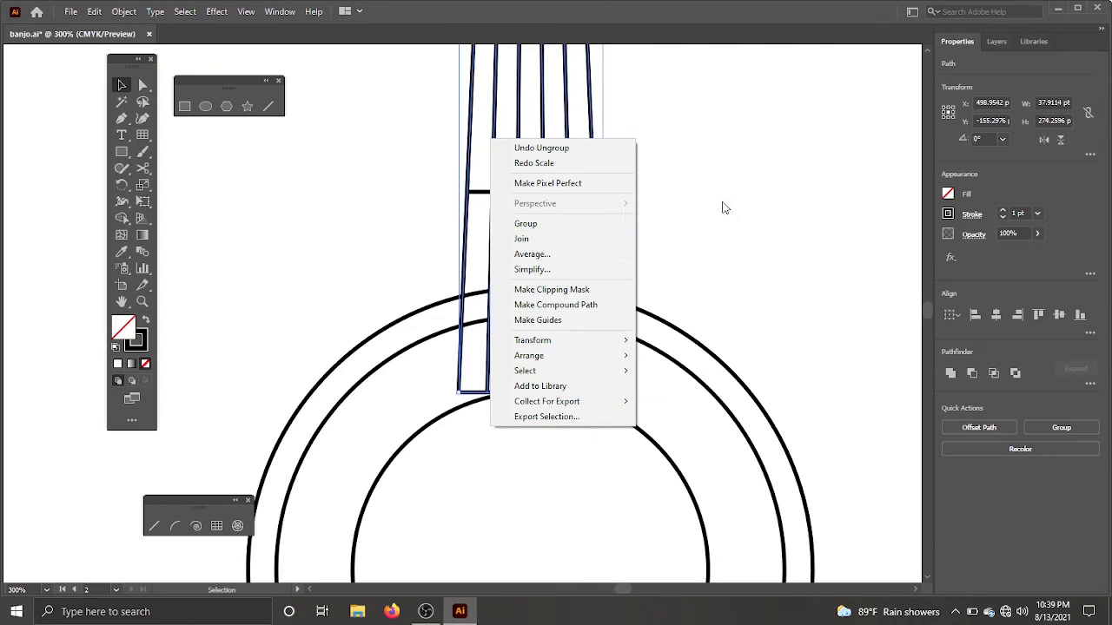
pyautogui.click(771, 198)
# Stretch the four inner string lines down almost to the bottom of the innermost body circle, about 366 pt tall in all
pyautogui.scroll(-1, 539, 316)
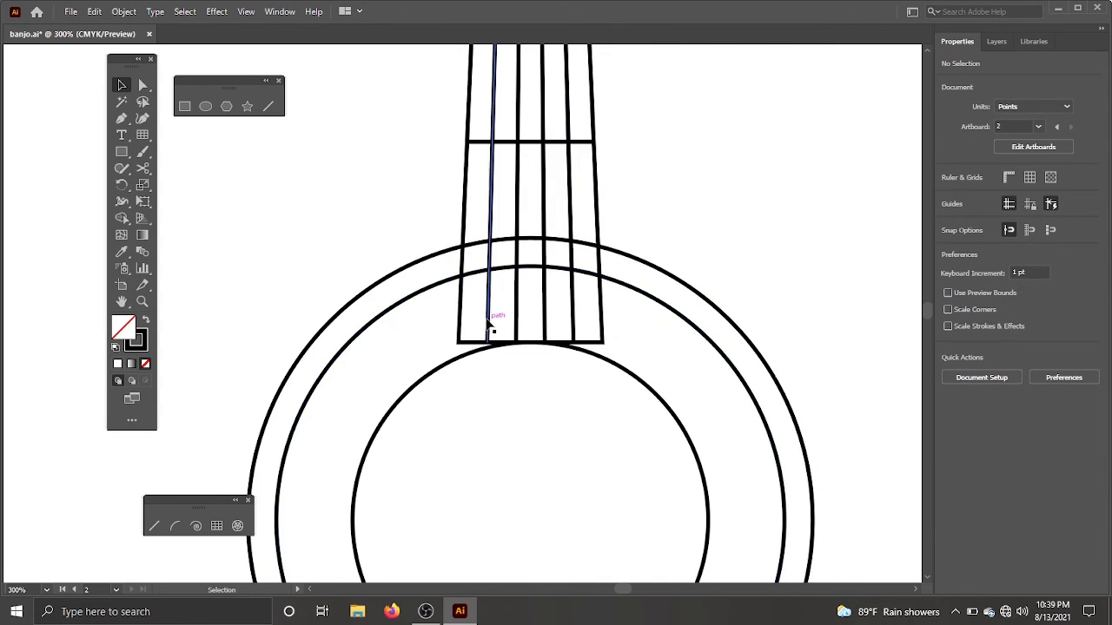
pyautogui.scroll(3, 486, 321)
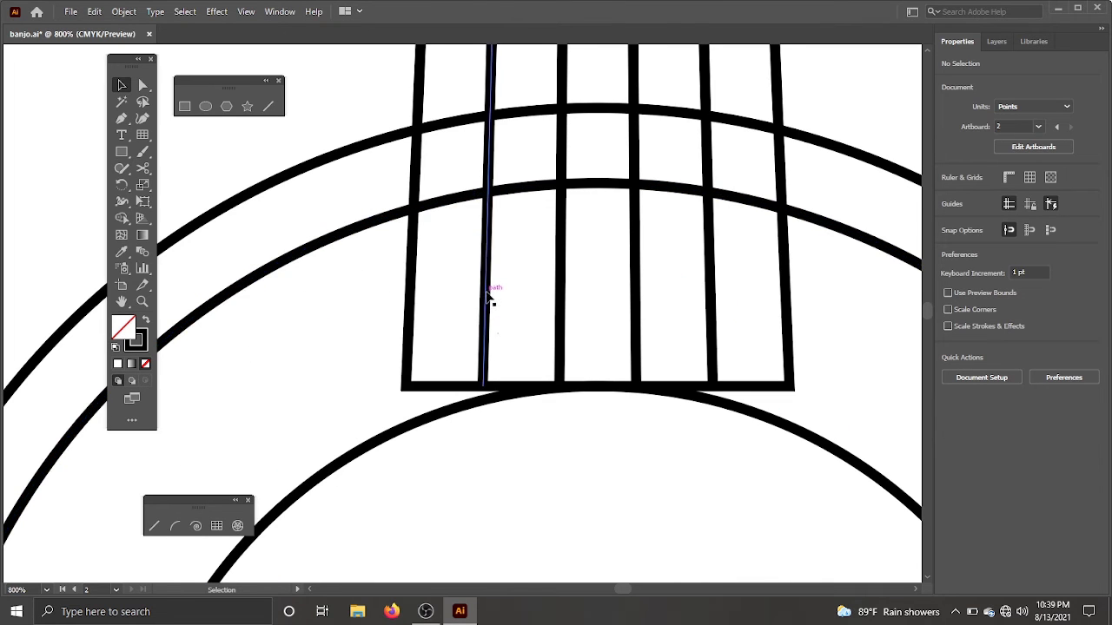
pyautogui.click(488, 297)
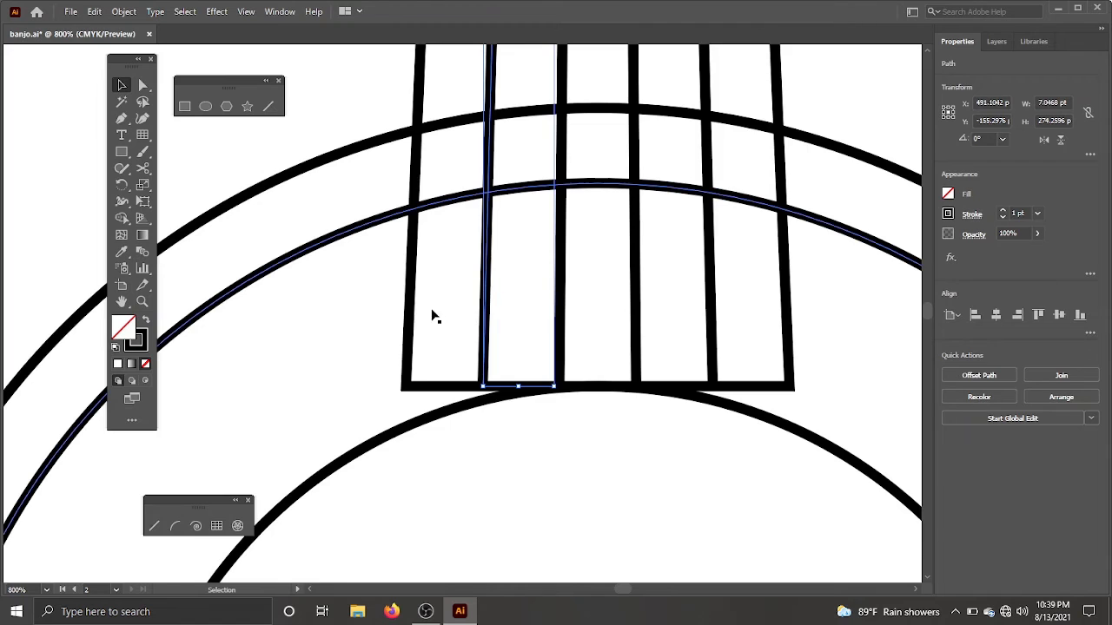
pyautogui.keyDown('shift'); pyautogui.click(561, 306); pyautogui.keyUp('shift')
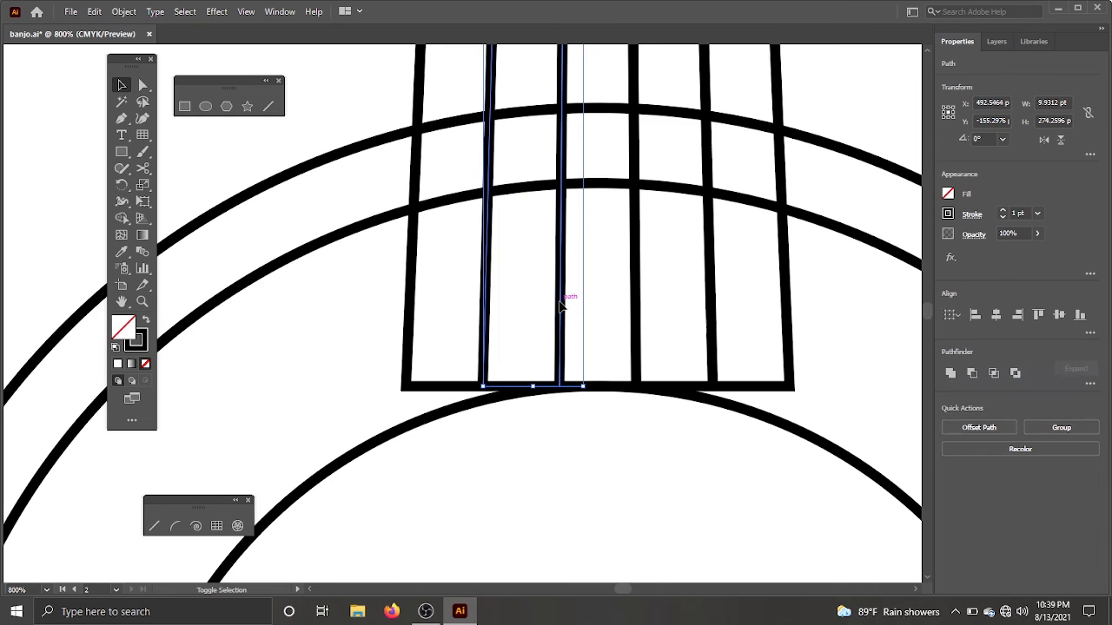
pyautogui.keyDown('shift'); pyautogui.click(638, 291); pyautogui.keyUp('shift')
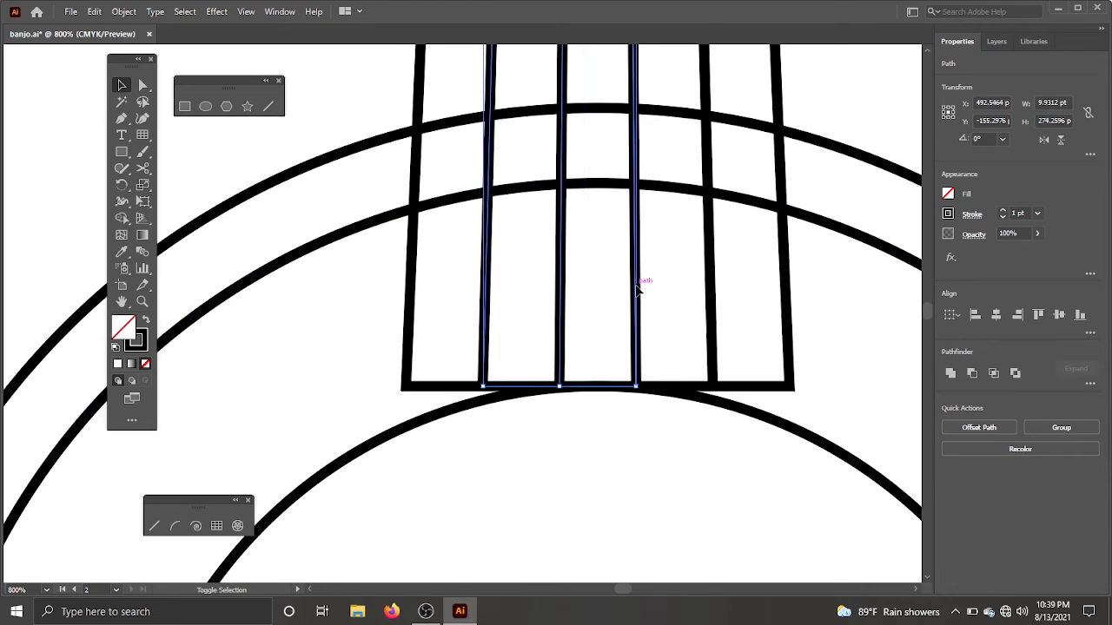
pyautogui.keyDown('shift'); pyautogui.click(710, 287); pyautogui.keyUp('shift')
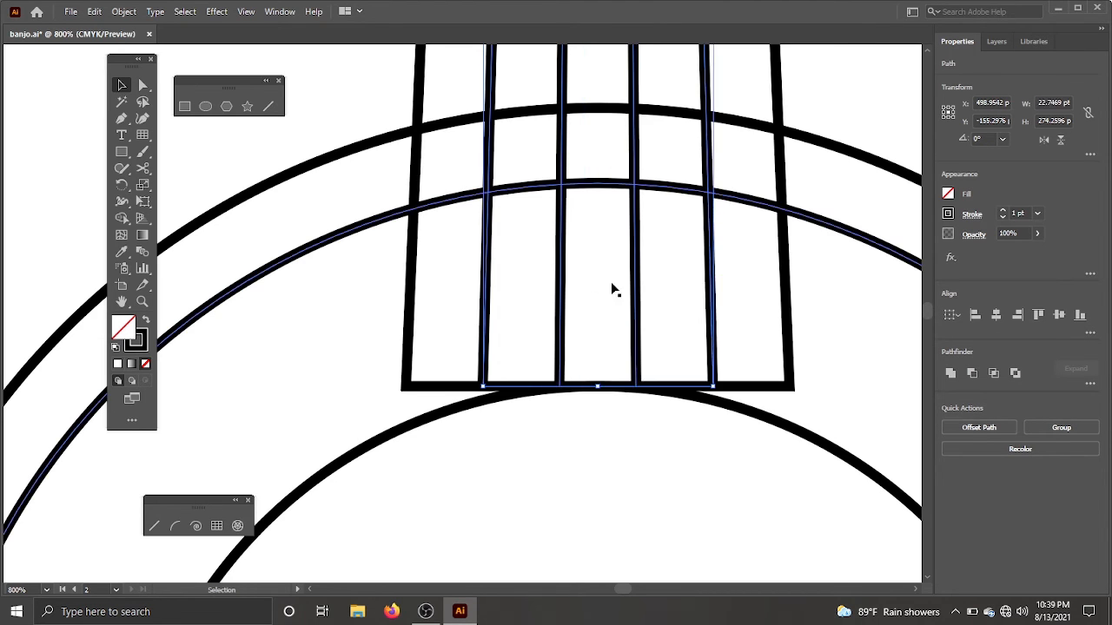
pyautogui.scroll(-2, 580, 283)
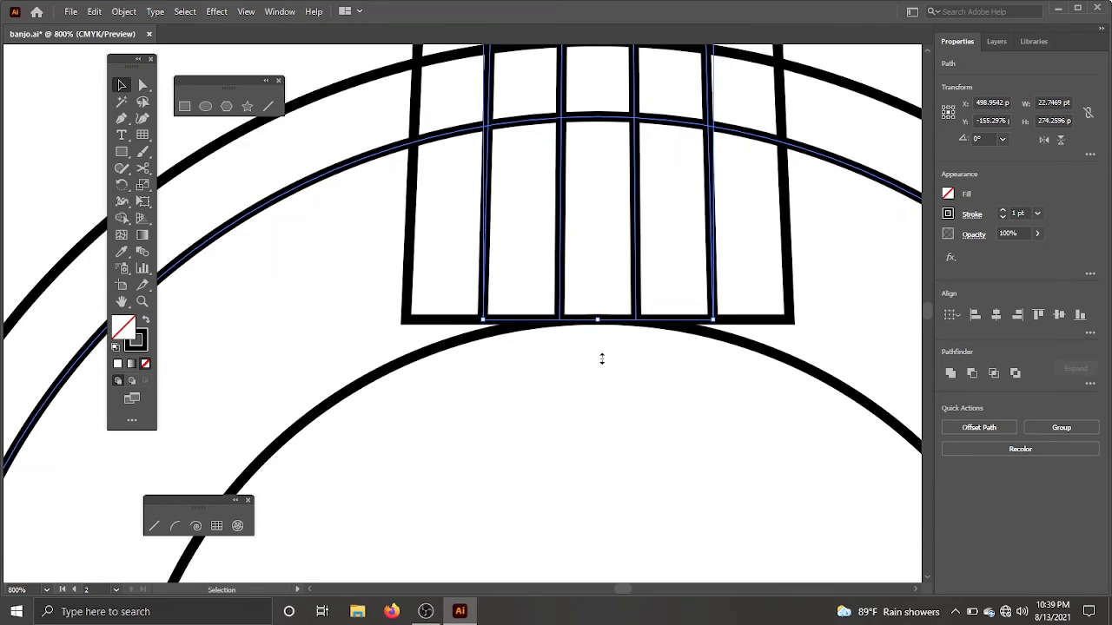
pyautogui.moveTo(602, 357); pyautogui.dragTo(591, 486)
pyautogui.scroll(-3, 583, 452)
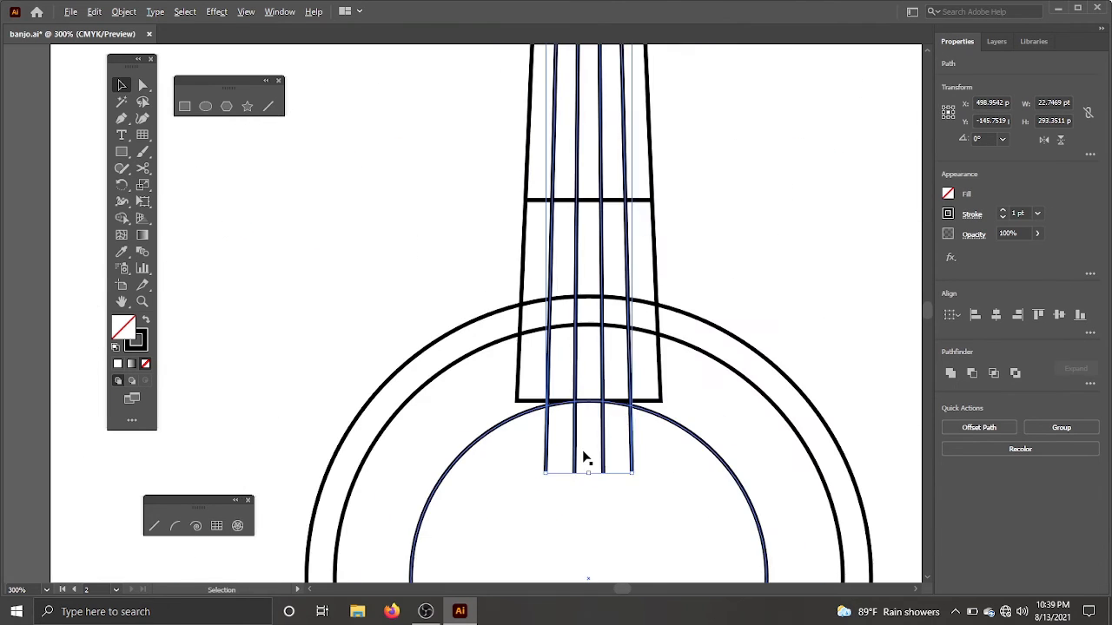
pyautogui.moveTo(549, 395); pyautogui.dragTo(499, 252)
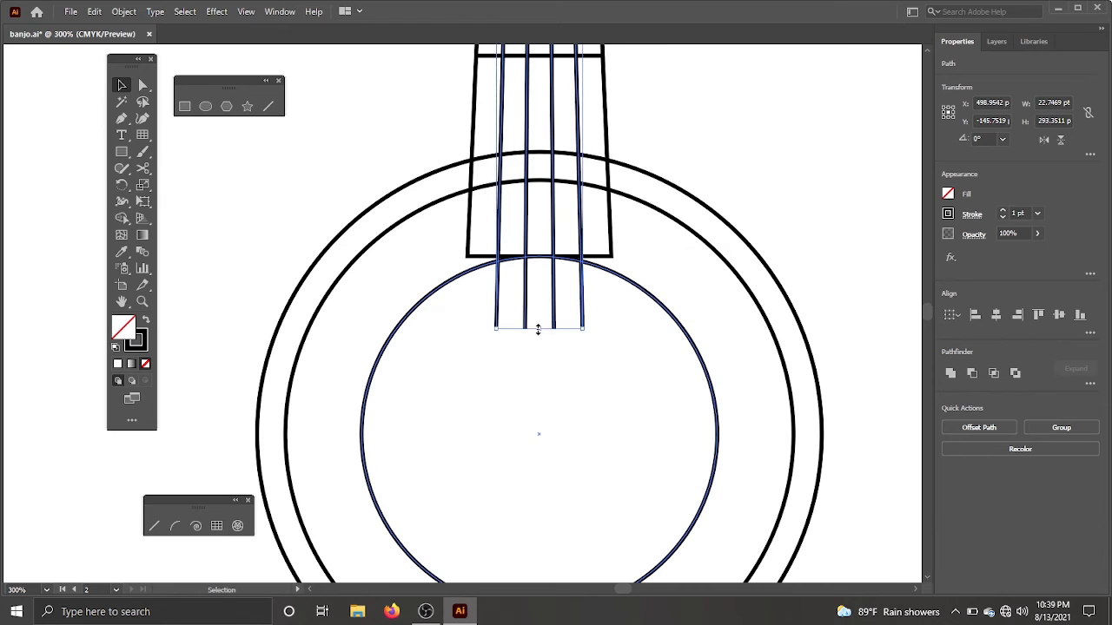
pyautogui.moveTo(538, 330); pyautogui.dragTo(520, 444)
pyautogui.scroll(3, 569, 395)
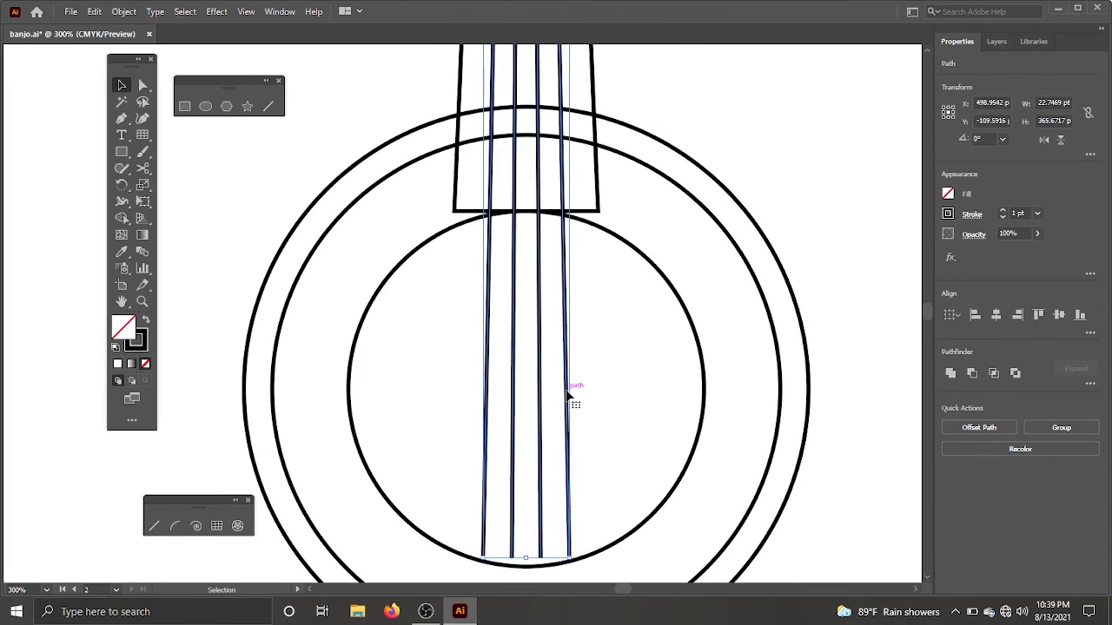
# Extend the four strings upward past the neck's top edge, as on the reference headstock, to about 379 pt tall in all
pyautogui.scroll(2, 569, 396)
pyautogui.press('ctrl')
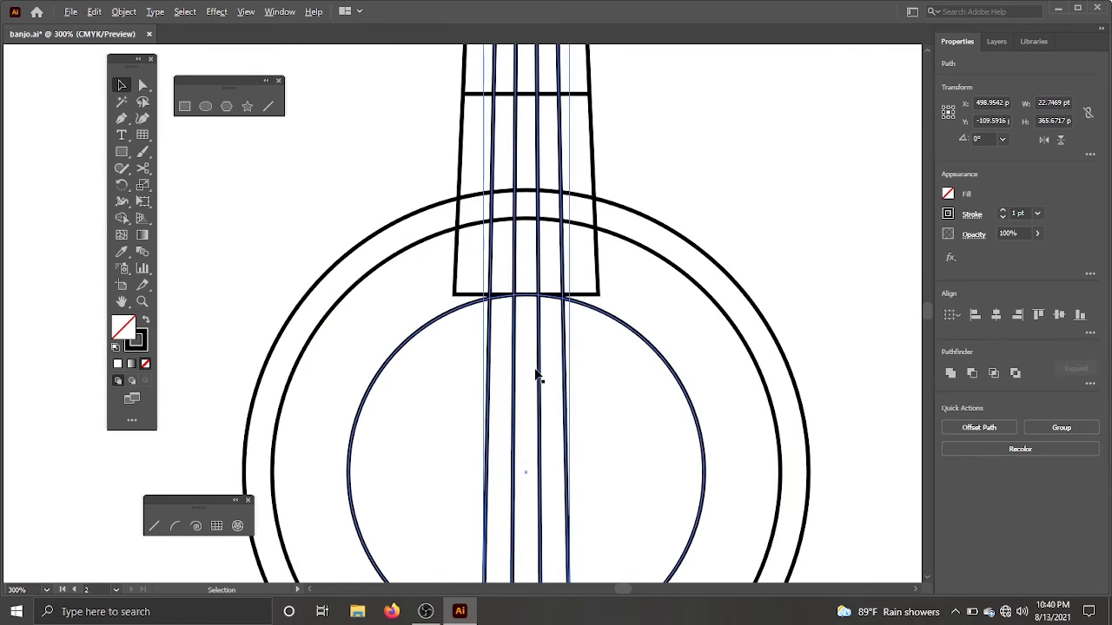
pyautogui.scroll(-5, 538, 375)
pyautogui.scroll(6, 338, 212)
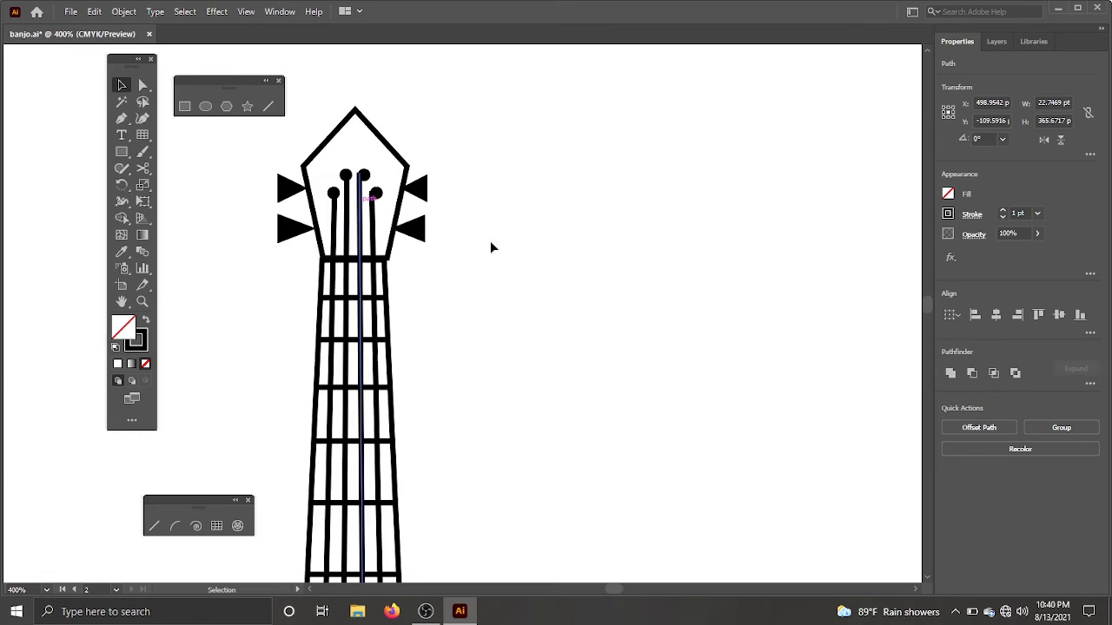
pyautogui.press('space')
pyautogui.moveTo(749, 187); pyautogui.dragTo(396, 506)
pyautogui.moveTo(461, 351); pyautogui.dragTo(320, 491)
pyautogui.moveTo(592, 318); pyautogui.dragTo(257, 316)
pyautogui.moveTo(648, 339); pyautogui.dragTo(367, 212)
pyautogui.moveTo(798, 335); pyautogui.dragTo(517, 271)
pyautogui.press('space')
pyautogui.moveTo(597, 279); pyautogui.dragTo(908, 235)
pyautogui.moveTo(691, 250); pyautogui.dragTo(497, 249)
# Draw a small circle about 1.2 pt across just beside the upper end of the rightmost string, modelled on the reference's string ends
pyautogui.press('space')
pyautogui.moveTo(206, 249); pyautogui.dragTo(508, 57)
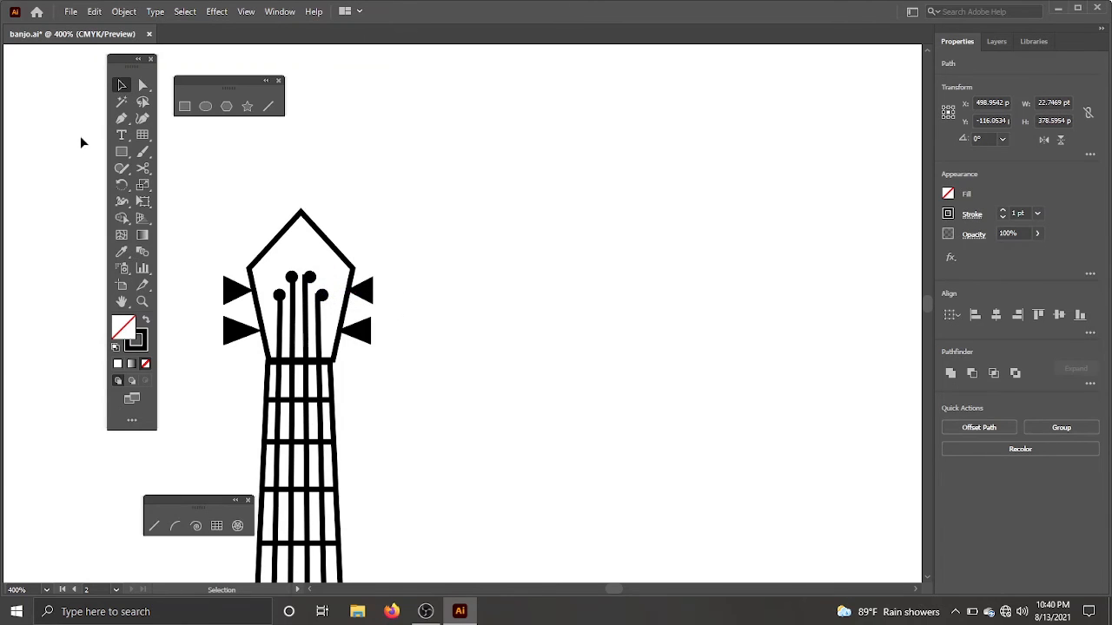
pyautogui.click(206, 106)
pyautogui.moveTo(504, 218); pyautogui.dragTo(183, 214)
pyautogui.moveTo(556, 215); pyautogui.dragTo(186, 215)
pyautogui.moveTo(556, 215); pyautogui.dragTo(271, 264)
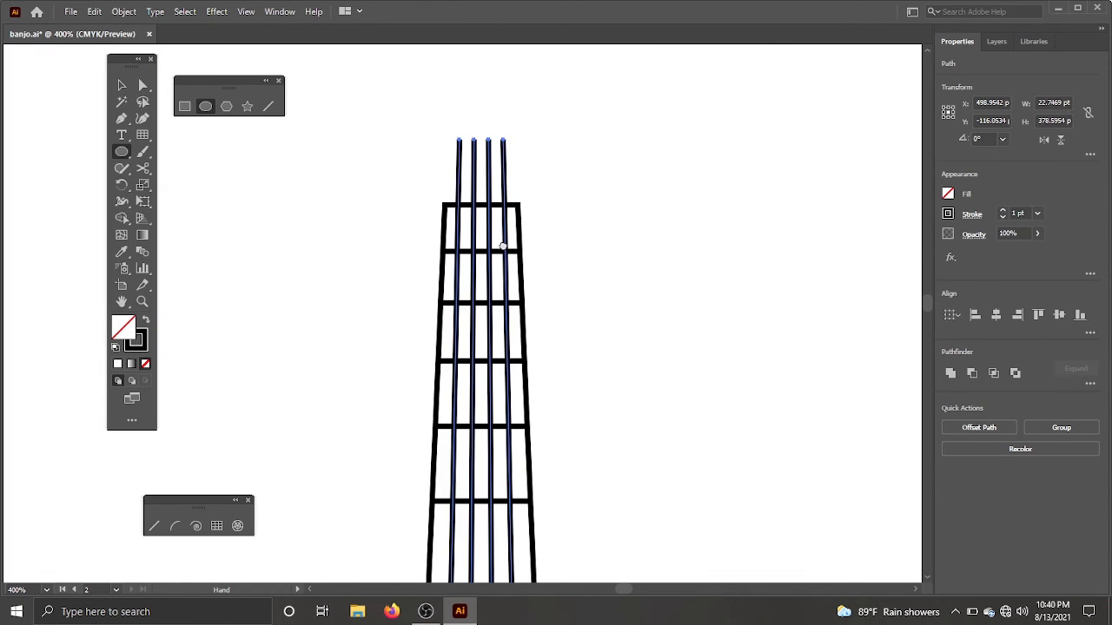
pyautogui.moveTo(504, 247); pyautogui.dragTo(503, 305)
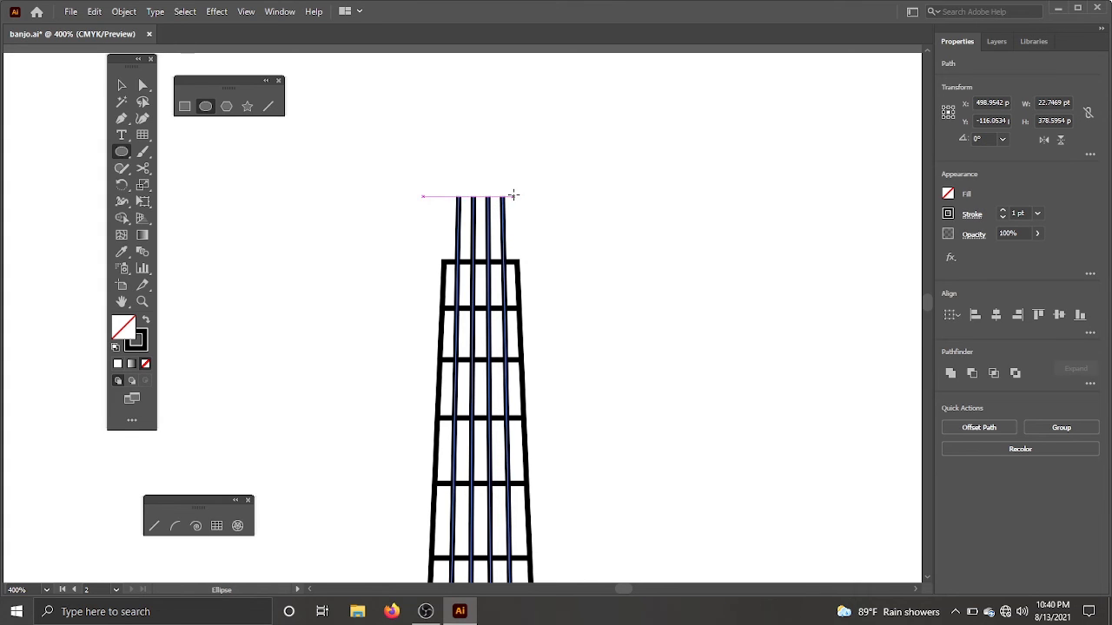
pyautogui.moveTo(510, 195); pyautogui.dragTo(516, 201)
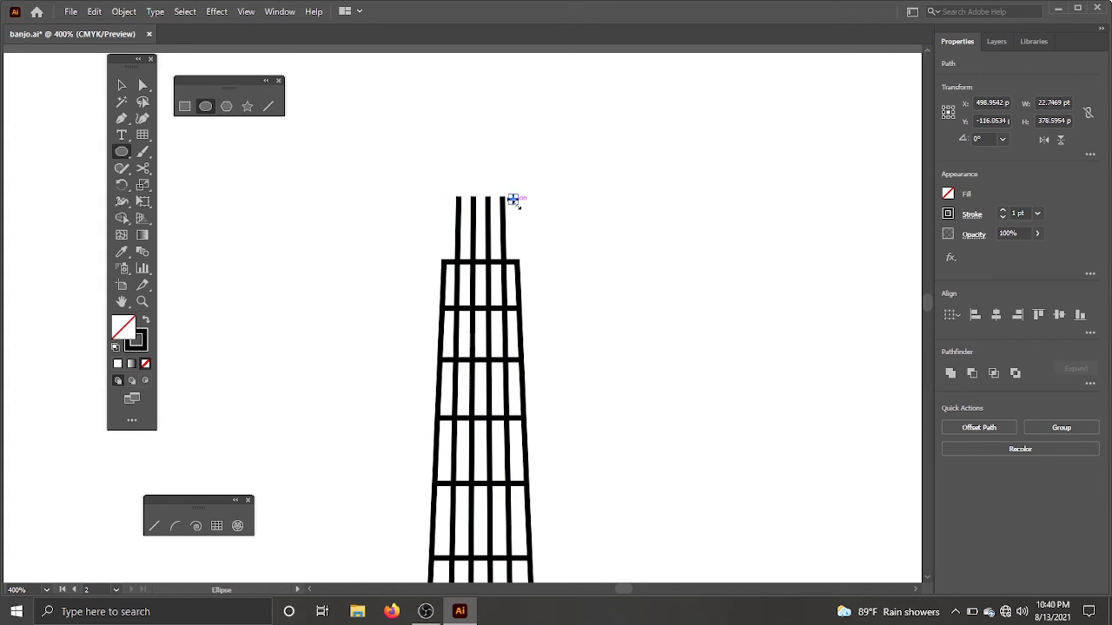
pyautogui.scroll(3, 516, 204)
pyautogui.scroll(1, 516, 204)
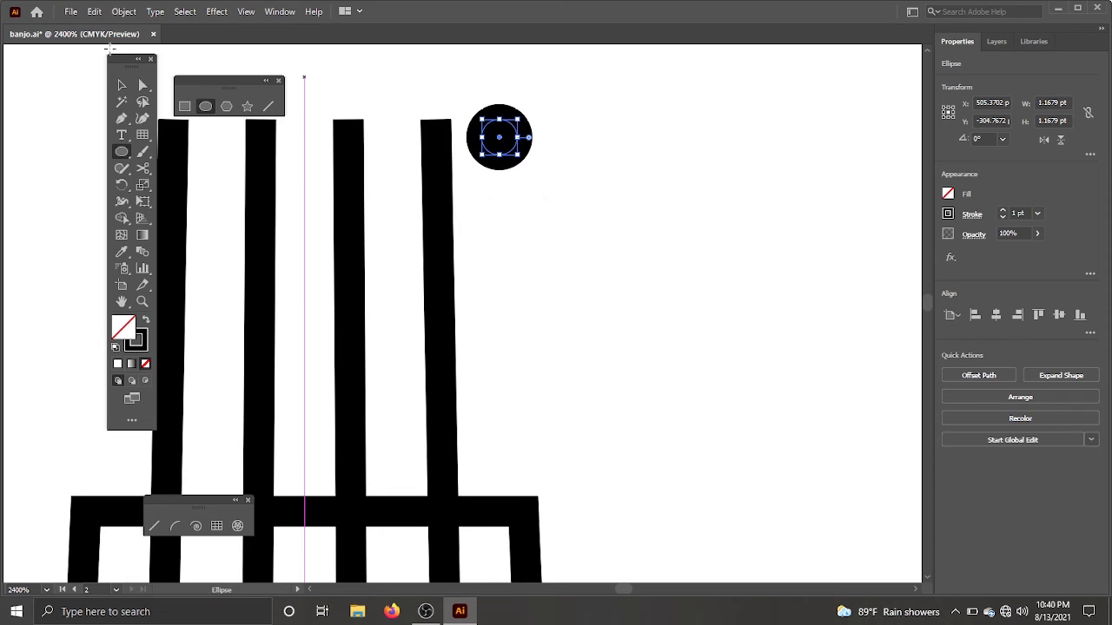
# Remove the small circle's stroke and fill it with black
pyautogui.click(121, 85)
pyautogui.click(598, 173)
pyautogui.click(518, 142)
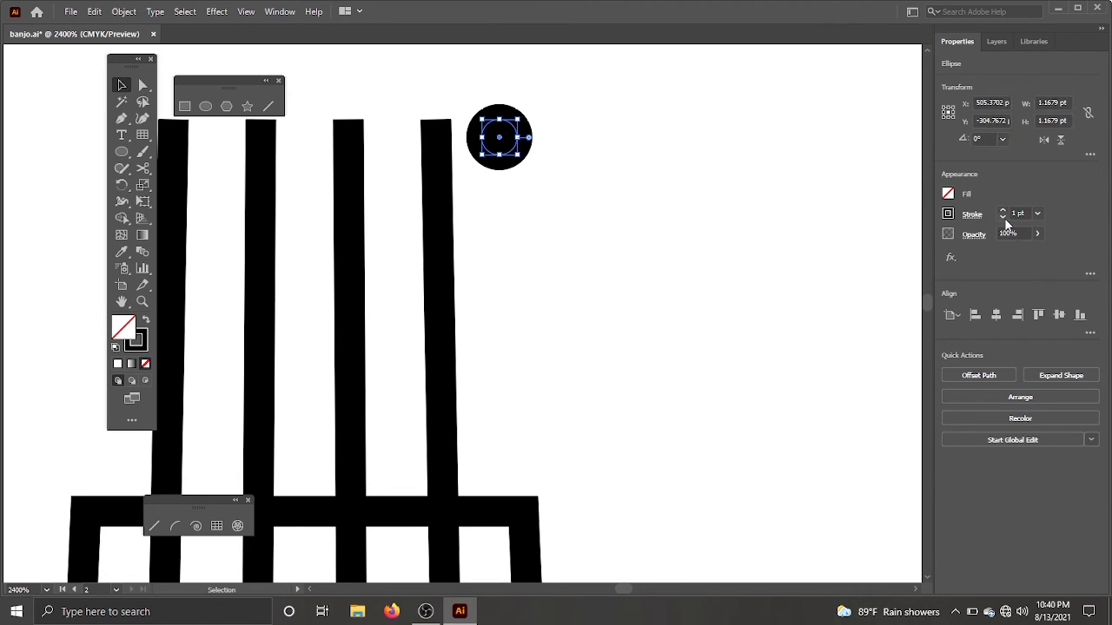
pyautogui.click(1004, 218)
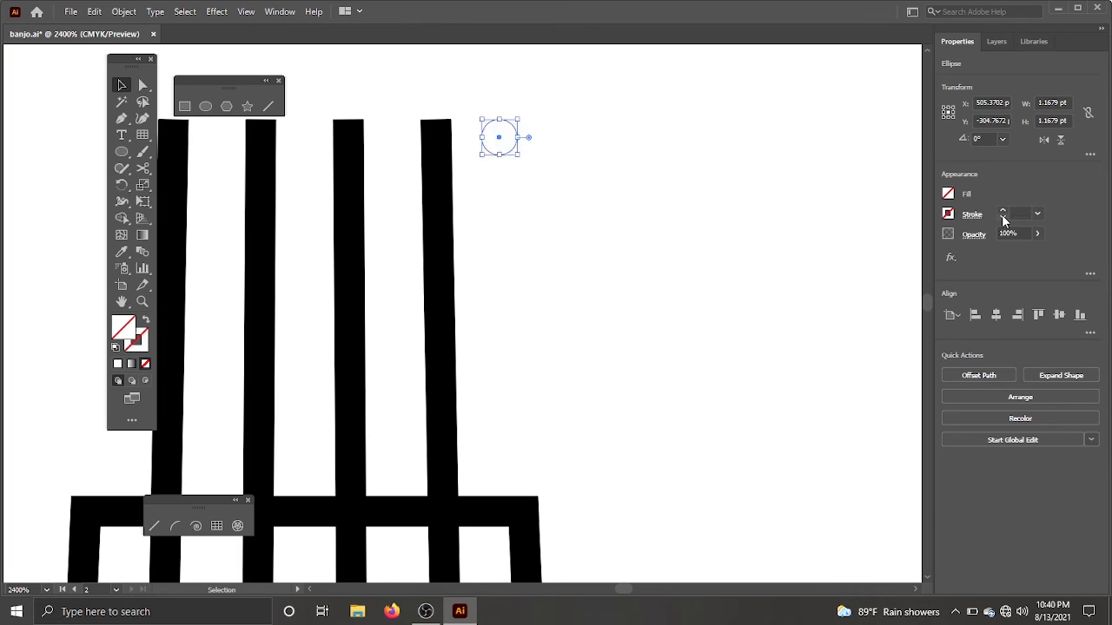
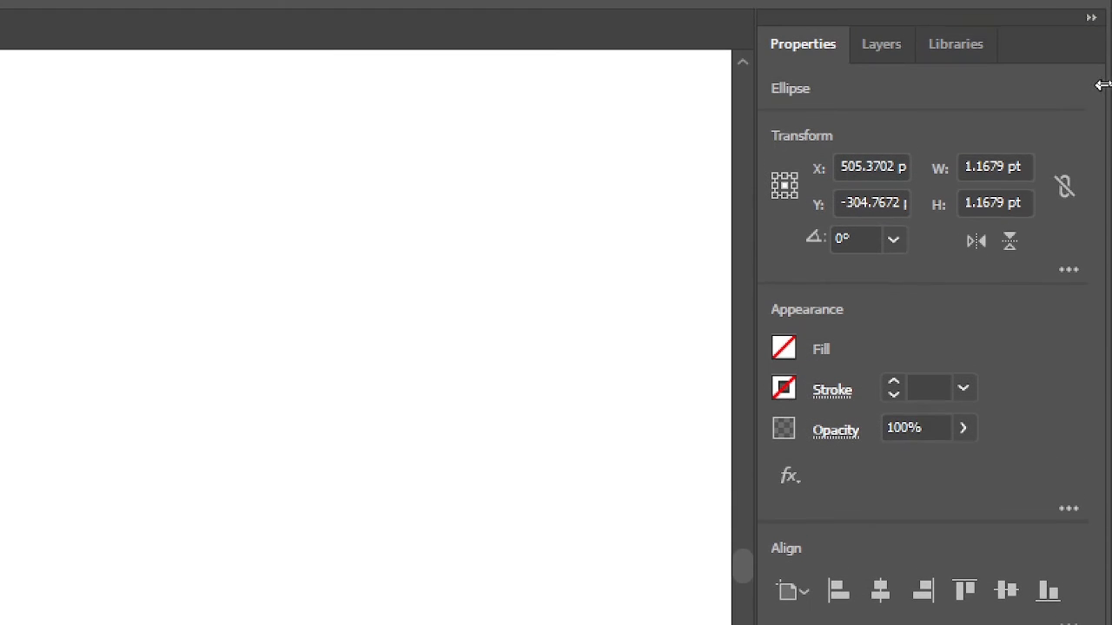
pyautogui.click(786, 349)
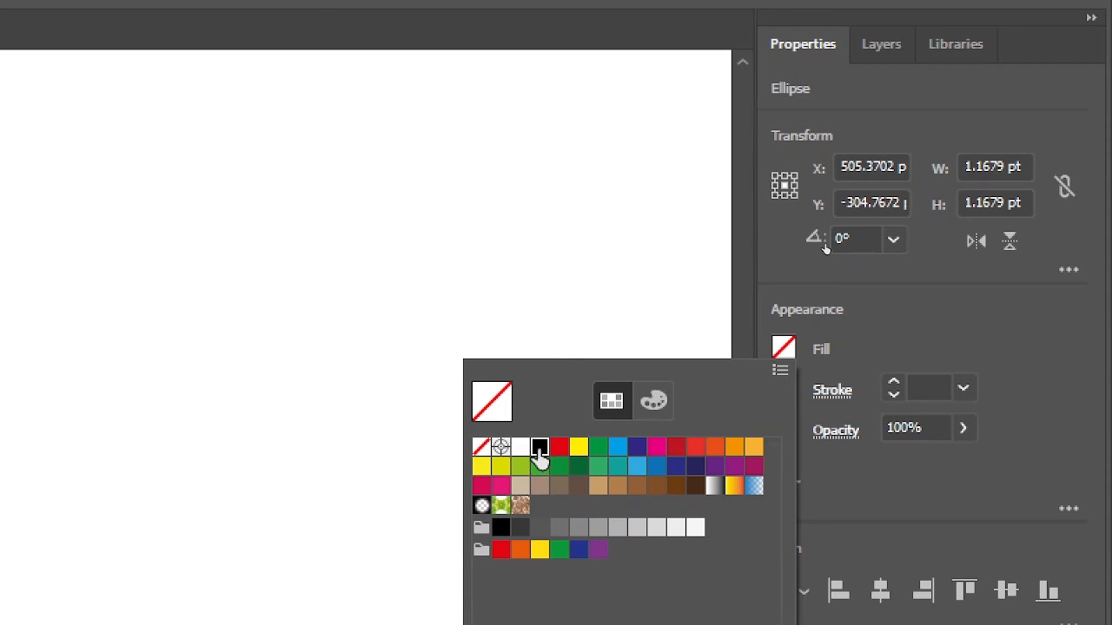
pyautogui.click(538, 450)
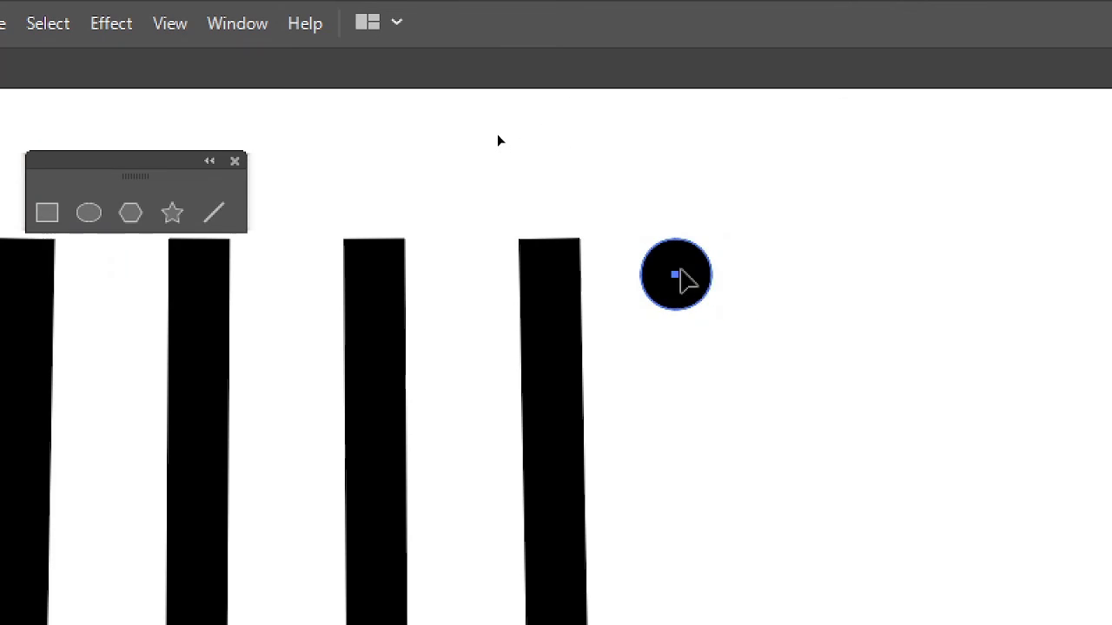
# Place the black circle on the upper end of the rightmost string and enlarge it so it is wider than the string
pyautogui.moveTo(677, 277); pyautogui.dragTo(558, 250)
pyautogui.click(702, 248)
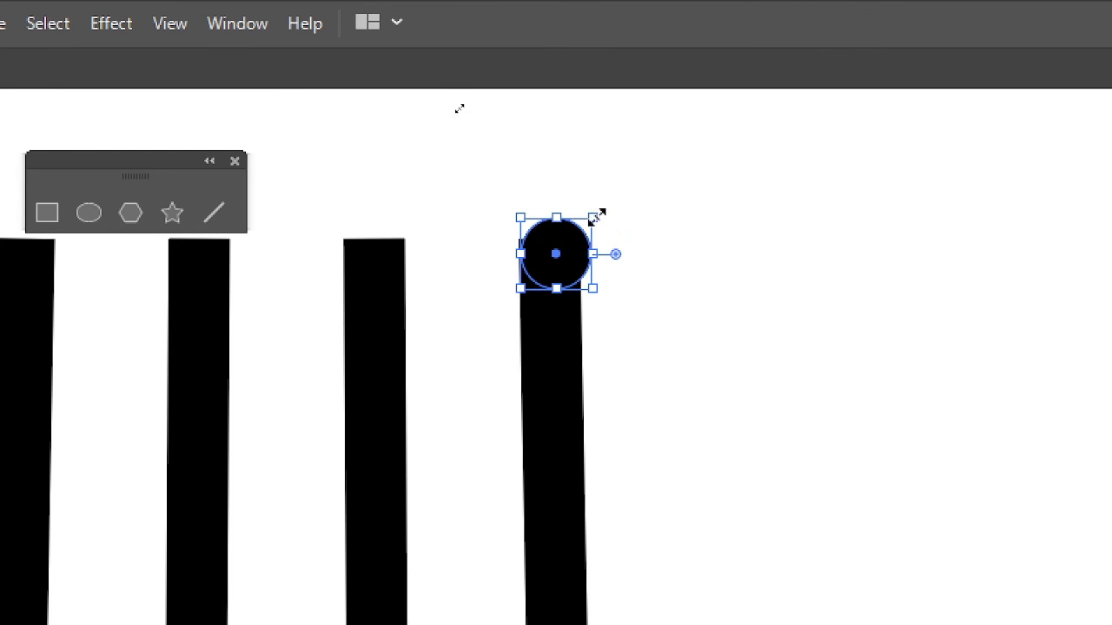
pyautogui.moveTo(597, 217); pyautogui.dragTo(686, 182)
pyautogui.click(663, 250)
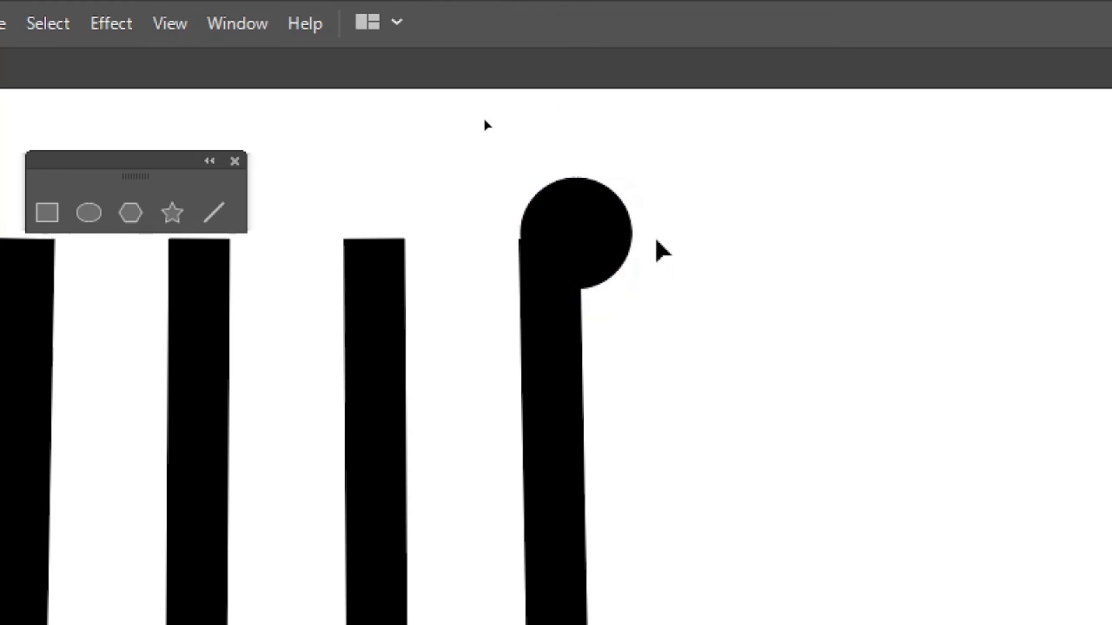
pyautogui.click(590, 251)
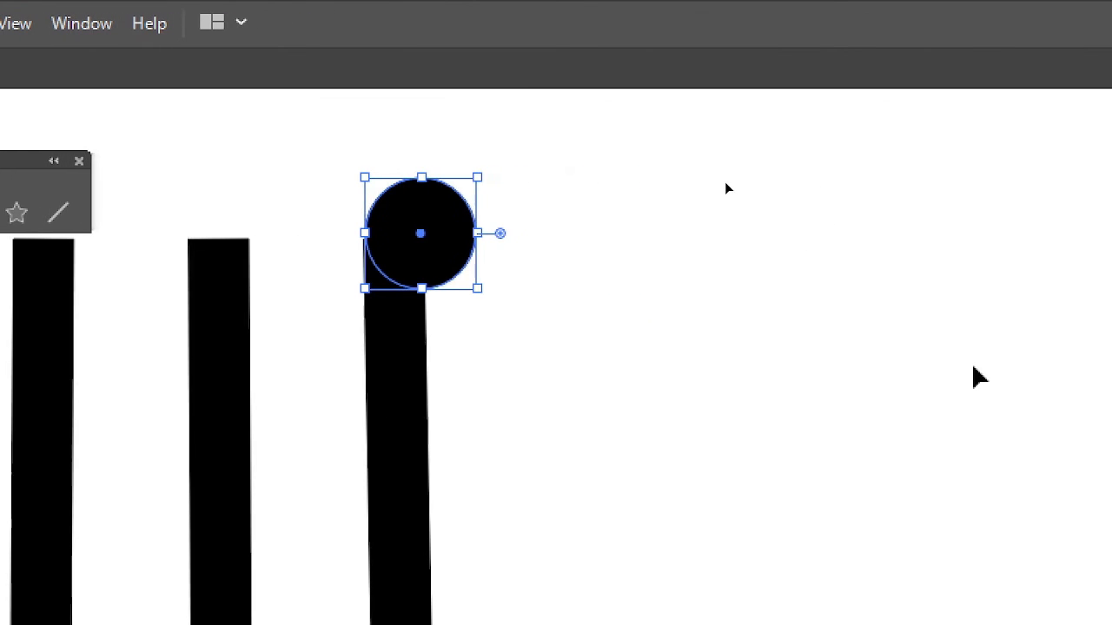
# Line the black circle up with the rightmost string's left edge and enlarge it slightly
pyautogui.press('Left')
pyautogui.press('Right')
pyautogui.moveTo(460, 192); pyautogui.dragTo(454, 211)
pyautogui.click(726, 196)
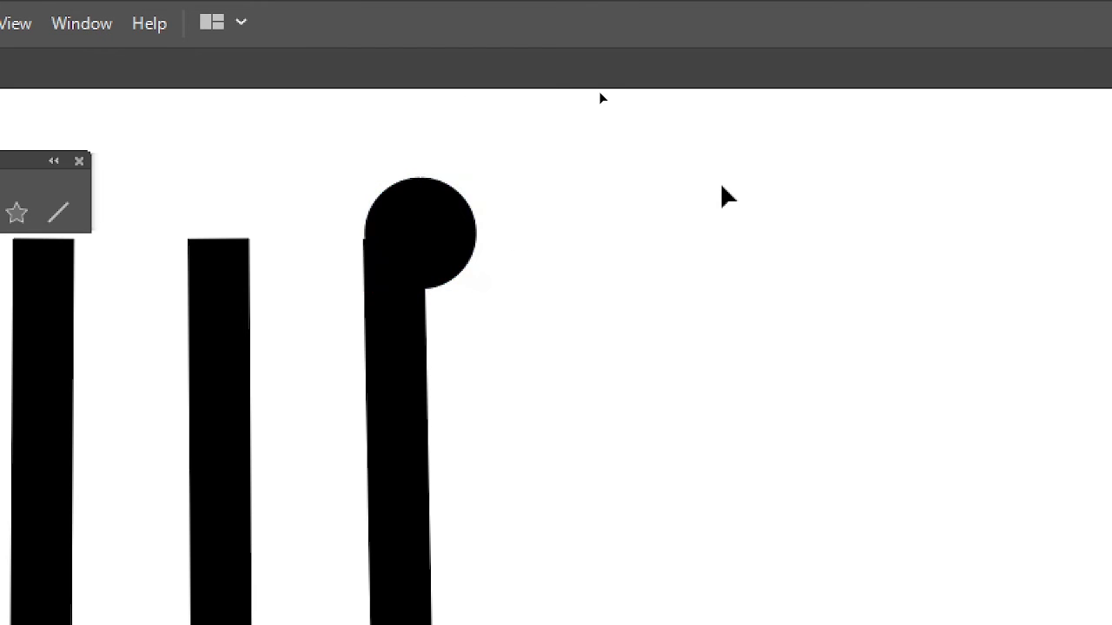
pyautogui.keyDown('alt'); pyautogui.scroll(-6, 726, 198); pyautogui.keyUp('alt')
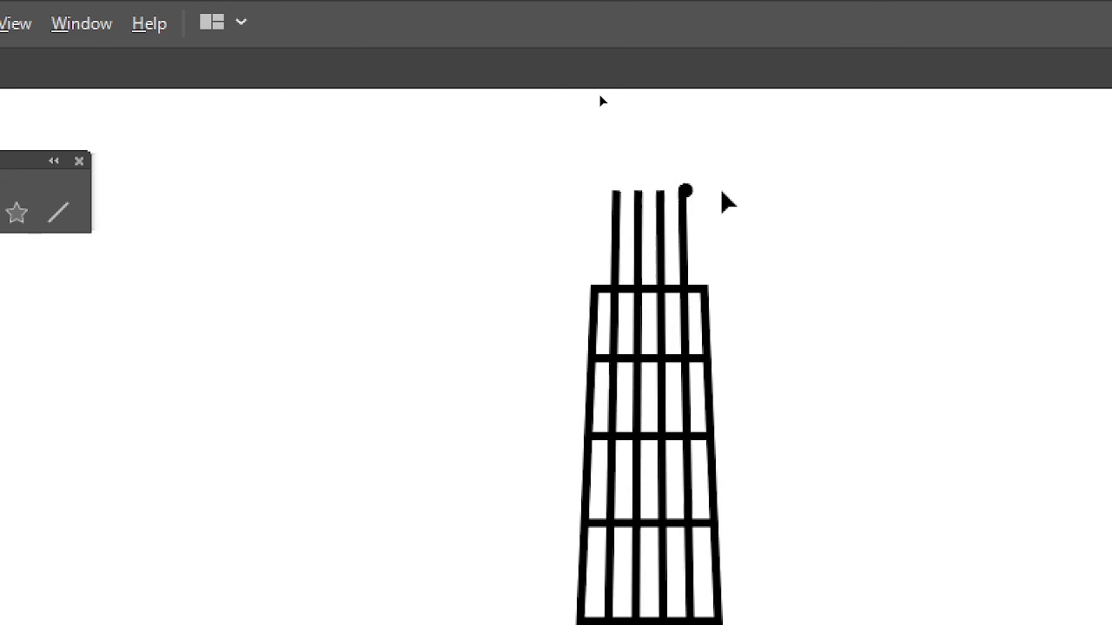
pyautogui.click(685, 190)
pyautogui.keyDown('alt'); pyautogui.scroll(6, 709, 186); pyautogui.keyUp('alt')
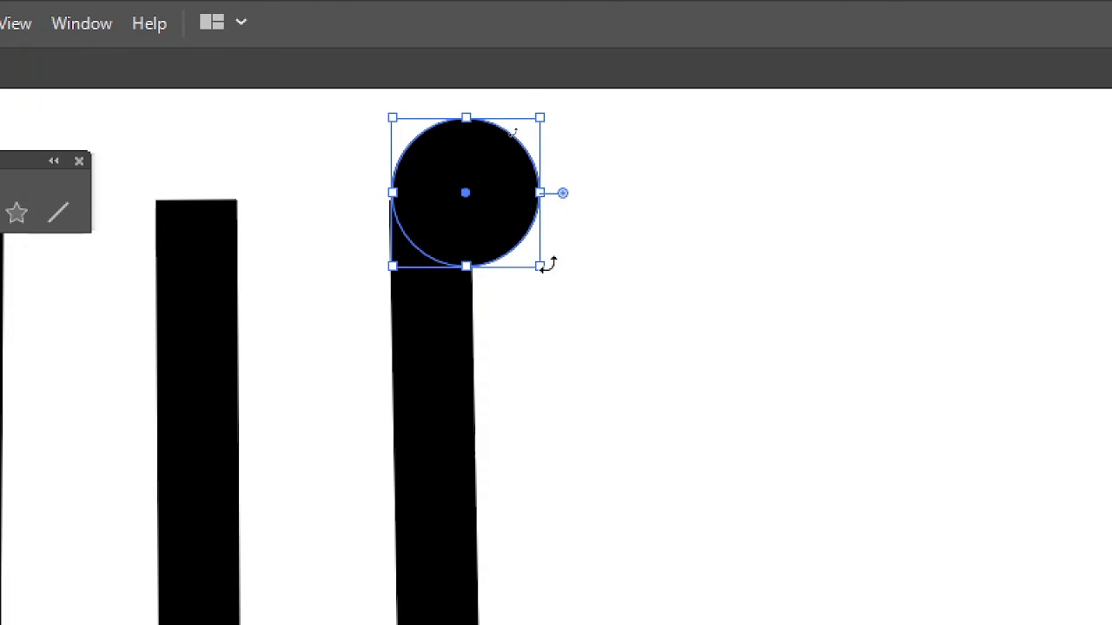
pyautogui.moveTo(536, 271)
pyautogui.mouseDown()
pyautogui.moveTo(586, 313)
pyautogui.moveTo(539, 256)
pyautogui.moveTo(550, 251)
pyautogui.moveTo(544, 258)
pyautogui.mouseUp()
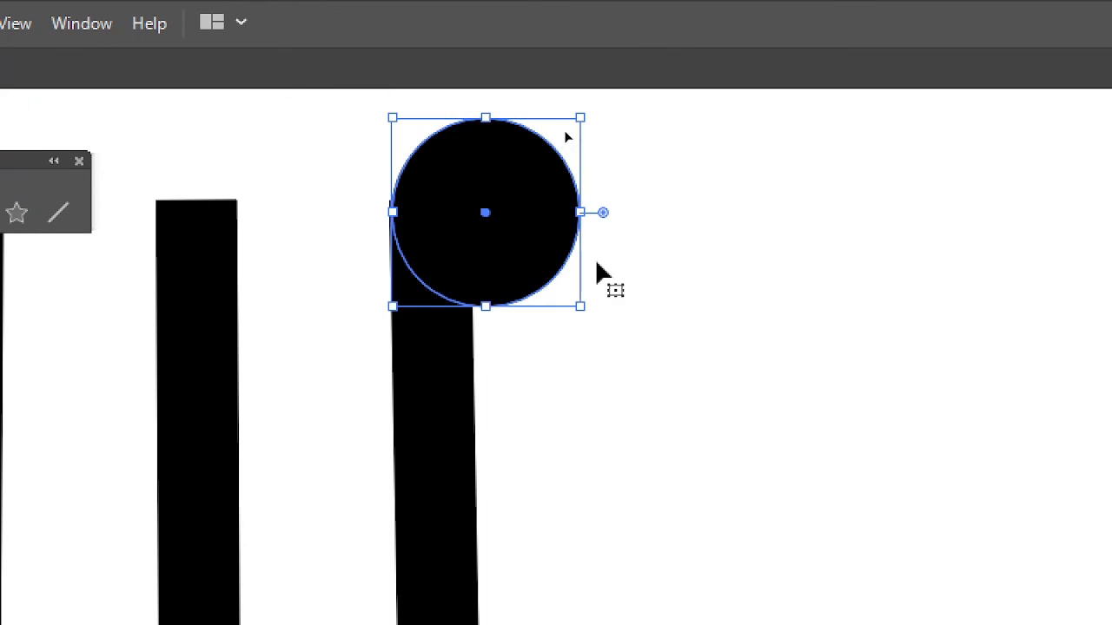
pyautogui.click(779, 278)
# Examine the reference headstock on the first artboard for the string lengths and the circles at their upper ends
pyautogui.scroll(-5, 782, 280)
pyautogui.scroll(-3, 779, 278)
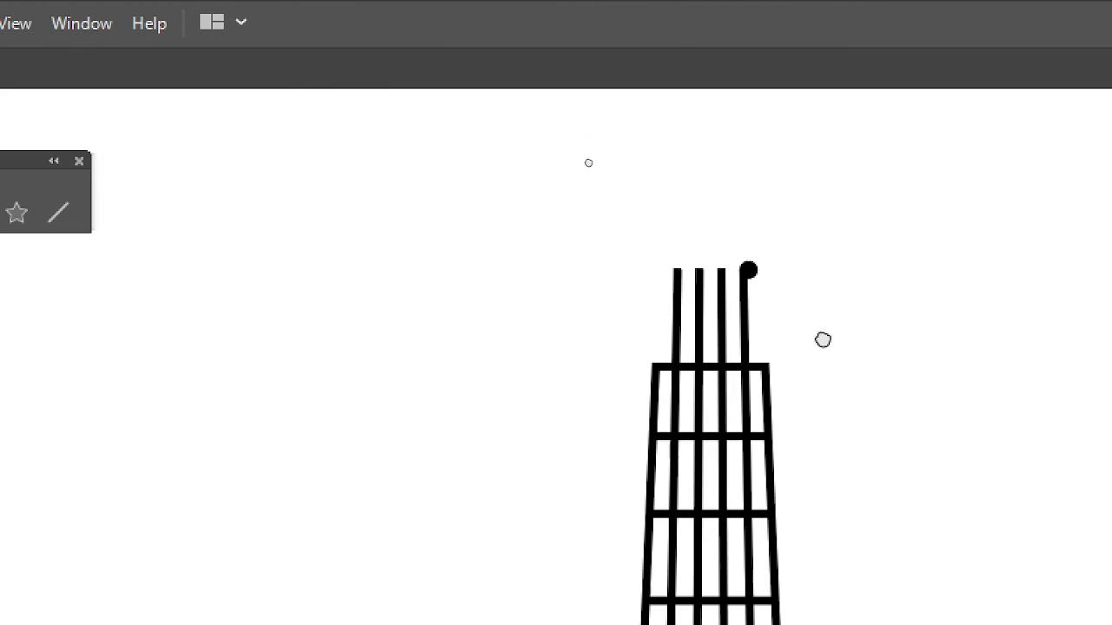
pyautogui.moveTo(822, 338); pyautogui.dragTo(598, 292)
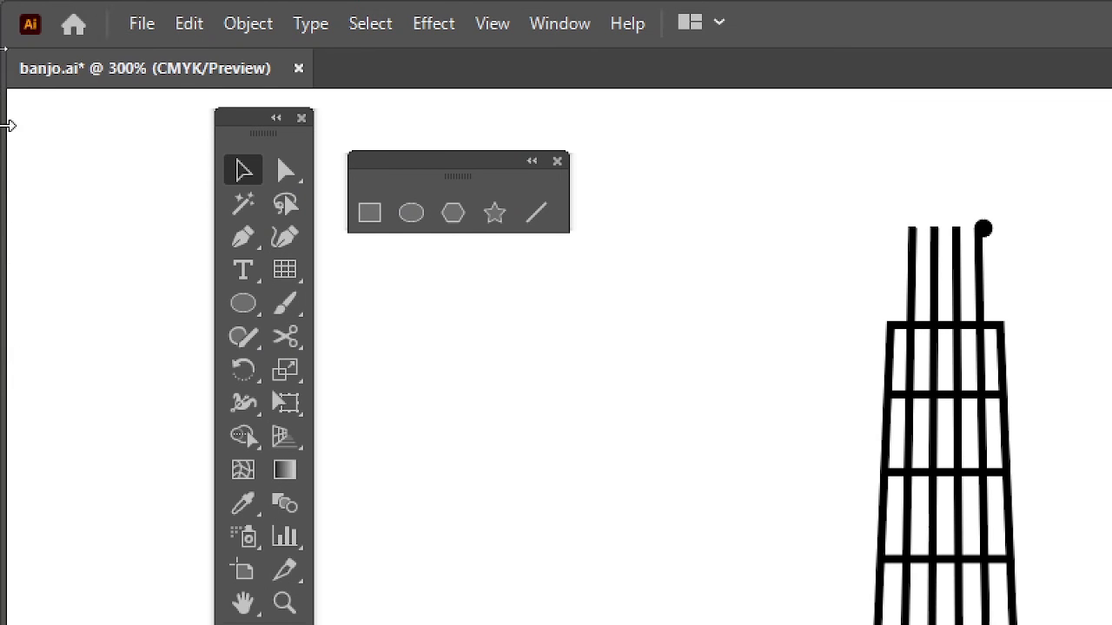
pyautogui.moveTo(660, 529); pyautogui.dragTo(1103, 434)
pyautogui.moveTo(570, 370); pyautogui.dragTo(1058, 287)
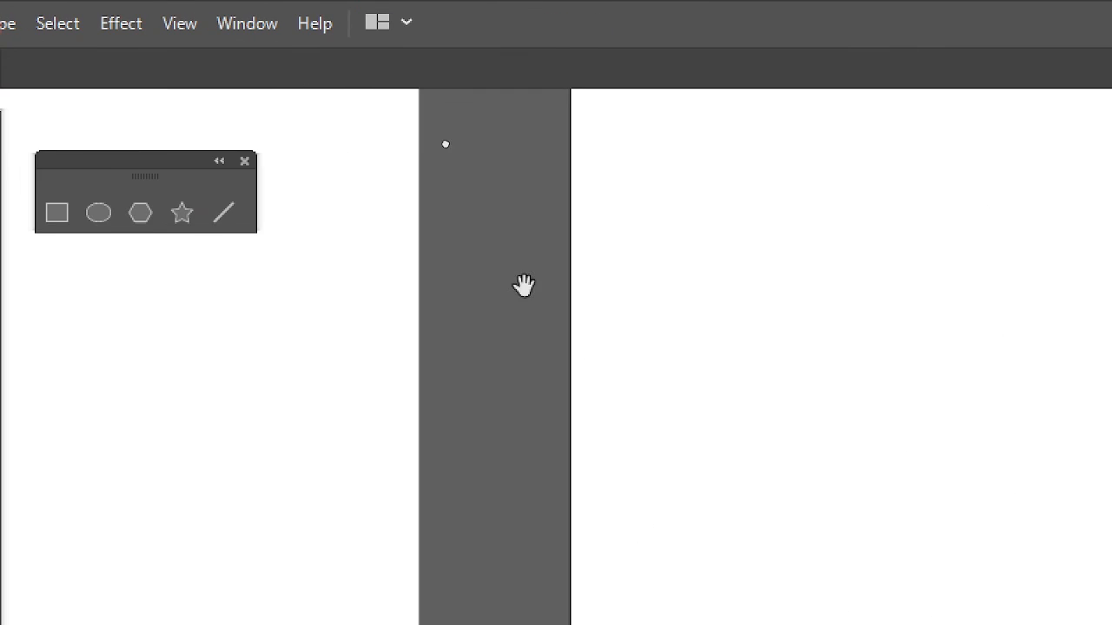
pyautogui.moveTo(556, 289); pyautogui.dragTo(1088, 288)
pyautogui.moveTo(139, 306); pyautogui.dragTo(973, 391)
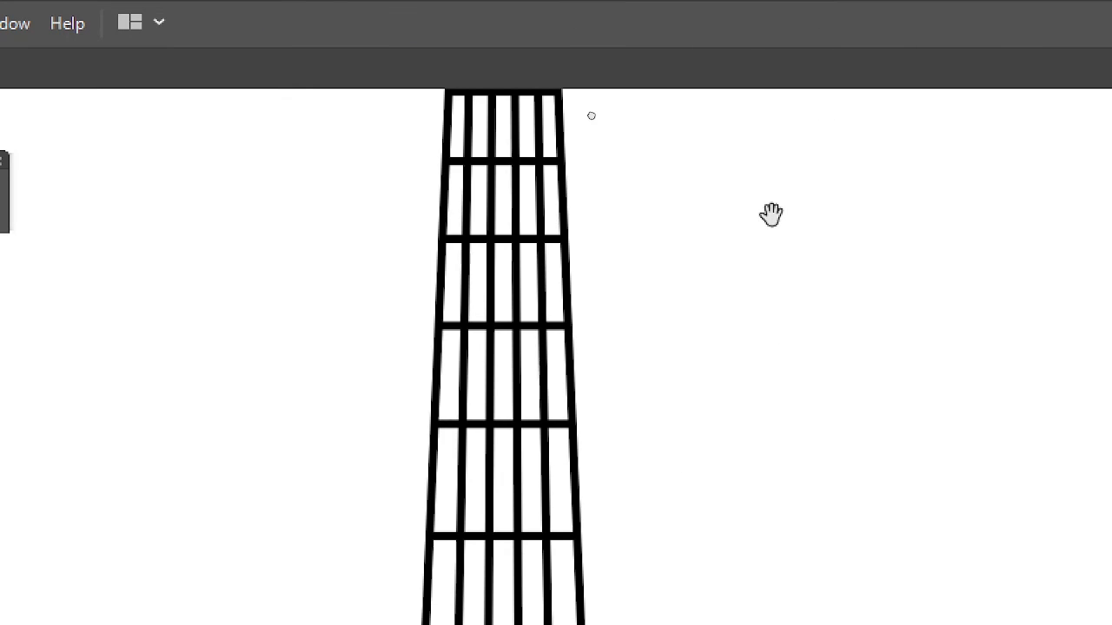
pyautogui.moveTo(772, 217); pyautogui.dragTo(513, 548)
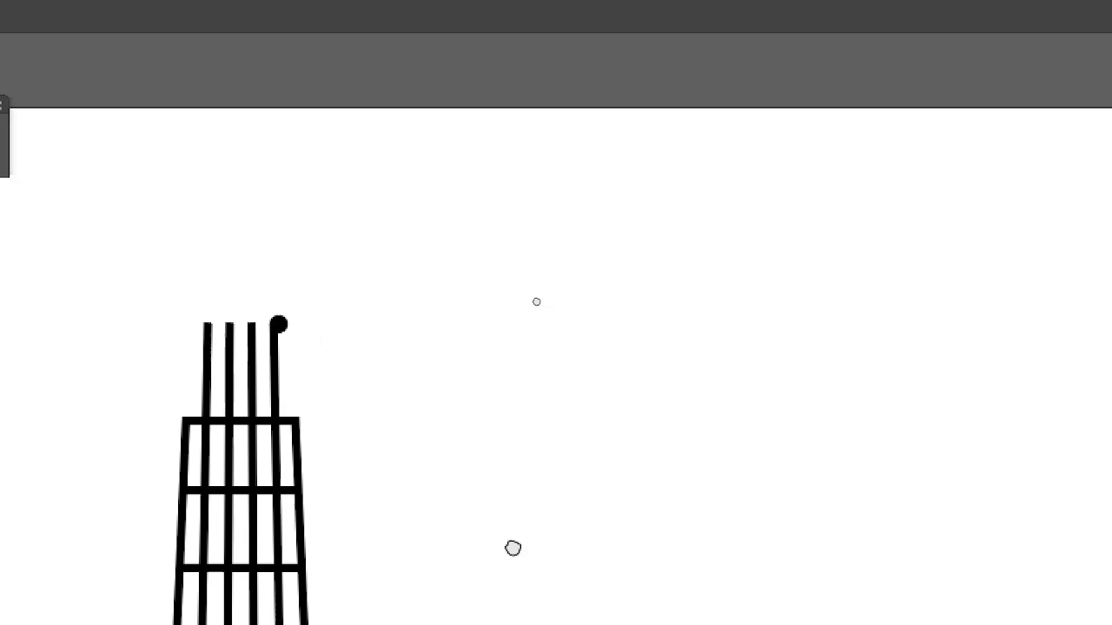
pyautogui.scroll(-5, 450, 449)
pyautogui.scroll(6, 145, 506)
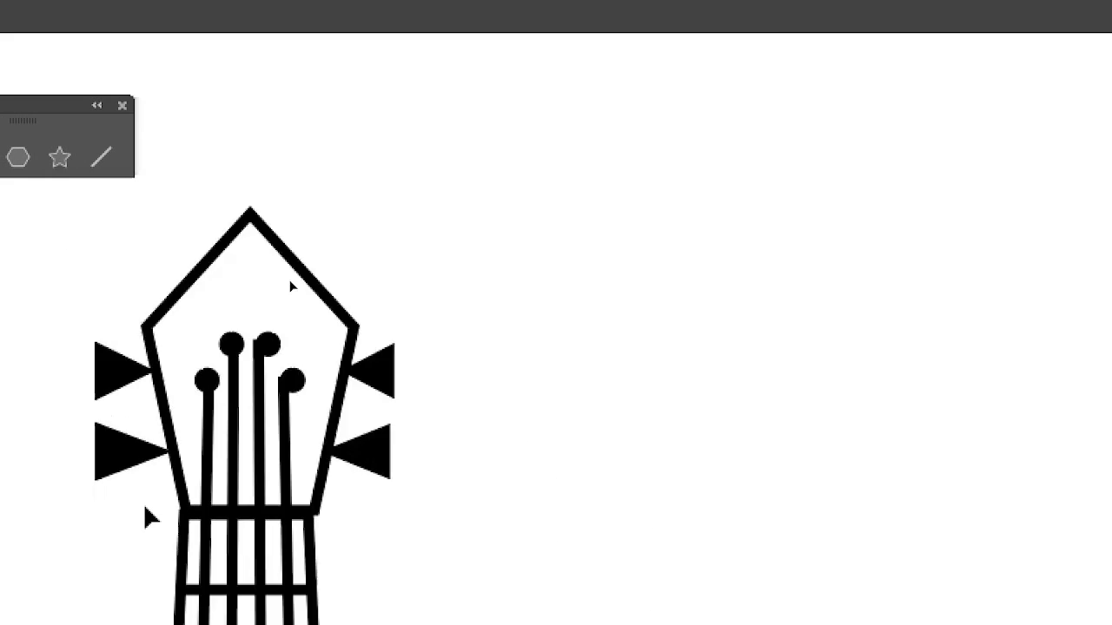
pyautogui.scroll(3, 148, 516)
pyautogui.scroll(-3, 148, 517)
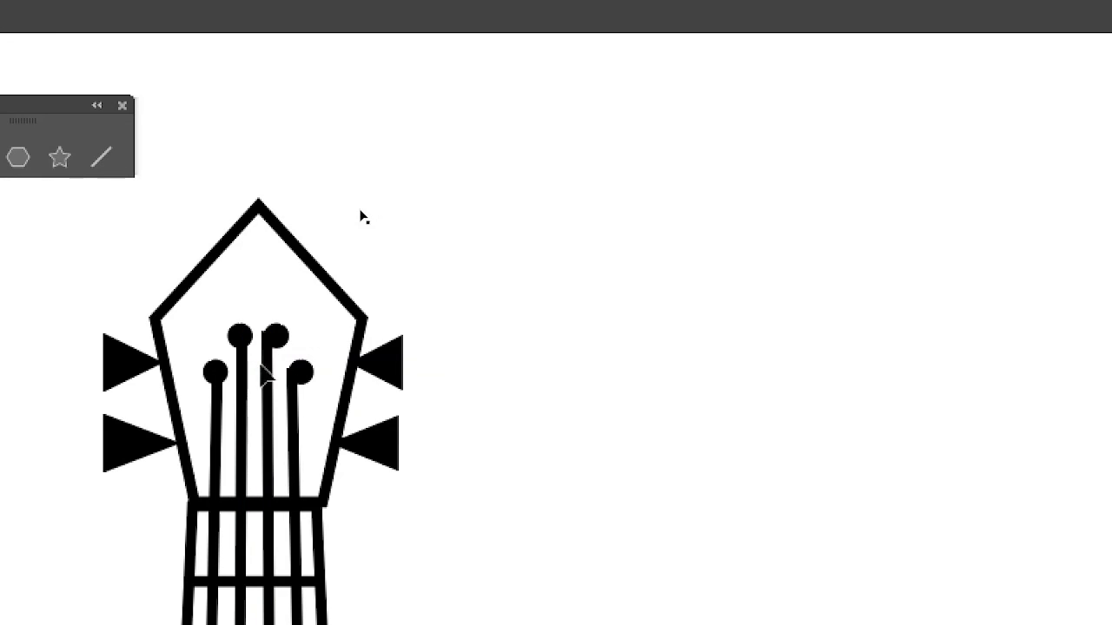
# Extend the two middle strings upward past the outer two, as on the reference headstock
pyautogui.press('space')
pyautogui.moveTo(687, 300); pyautogui.dragTo(379, 370)
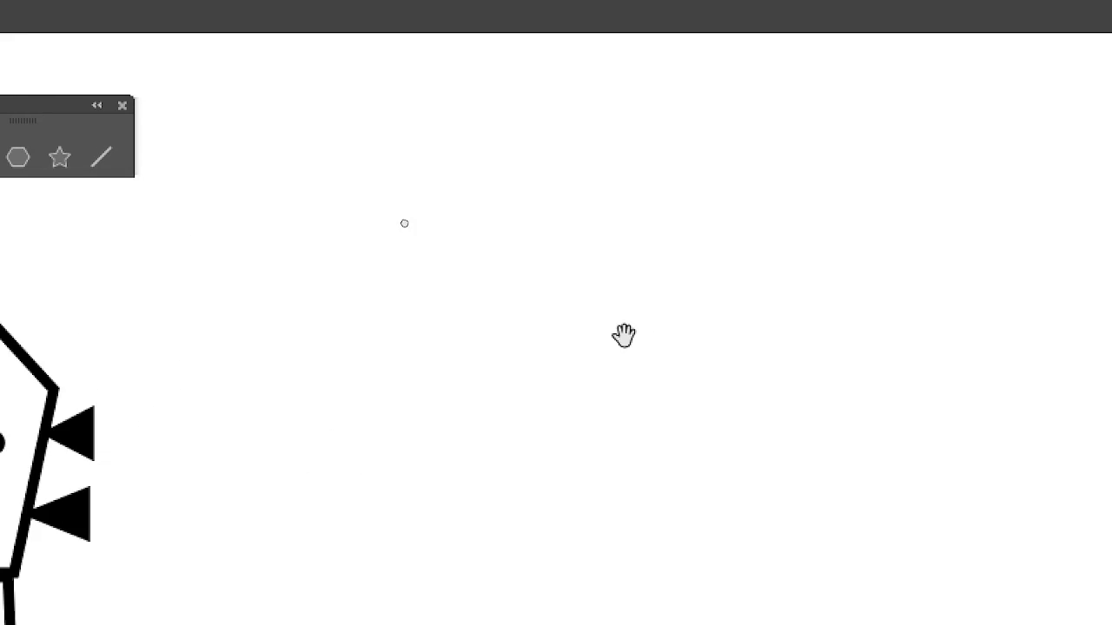
pyautogui.moveTo(624, 336); pyautogui.dragTo(556, 384)
pyautogui.moveTo(679, 370); pyautogui.dragTo(260, 345)
pyautogui.moveTo(382, 373); pyautogui.dragTo(290, 428)
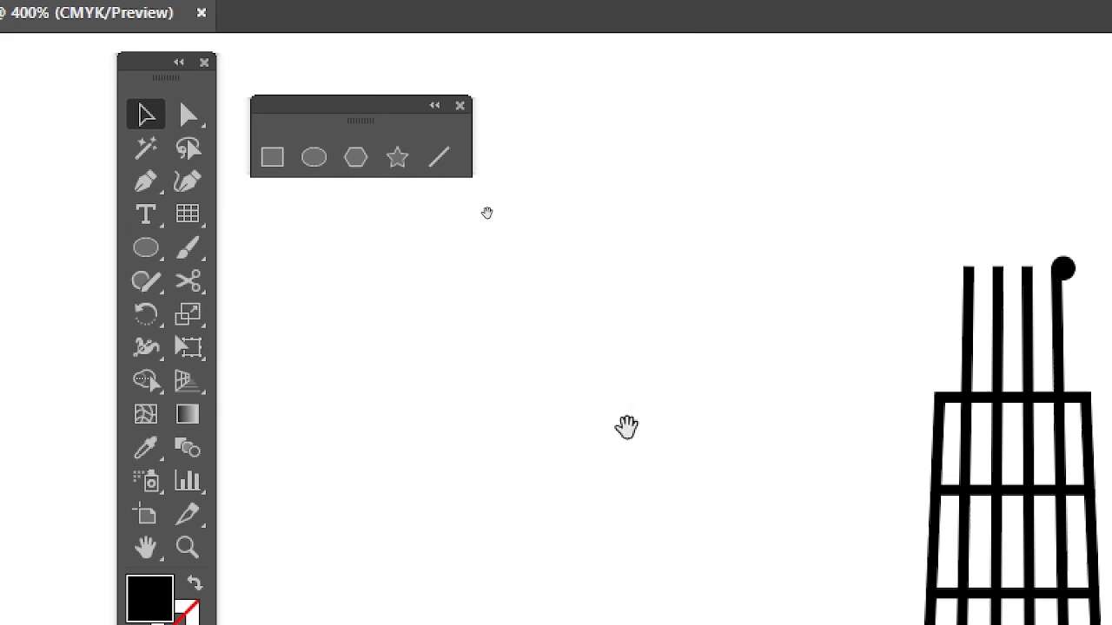
pyautogui.moveTo(886, 367); pyautogui.dragTo(389, 444)
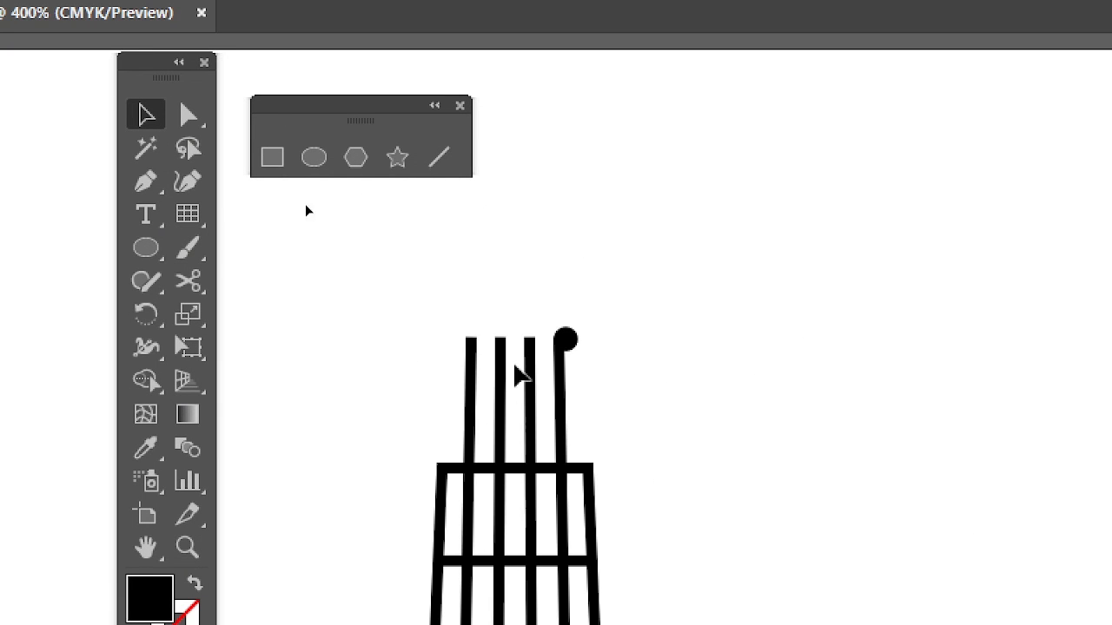
pyautogui.click(503, 357)
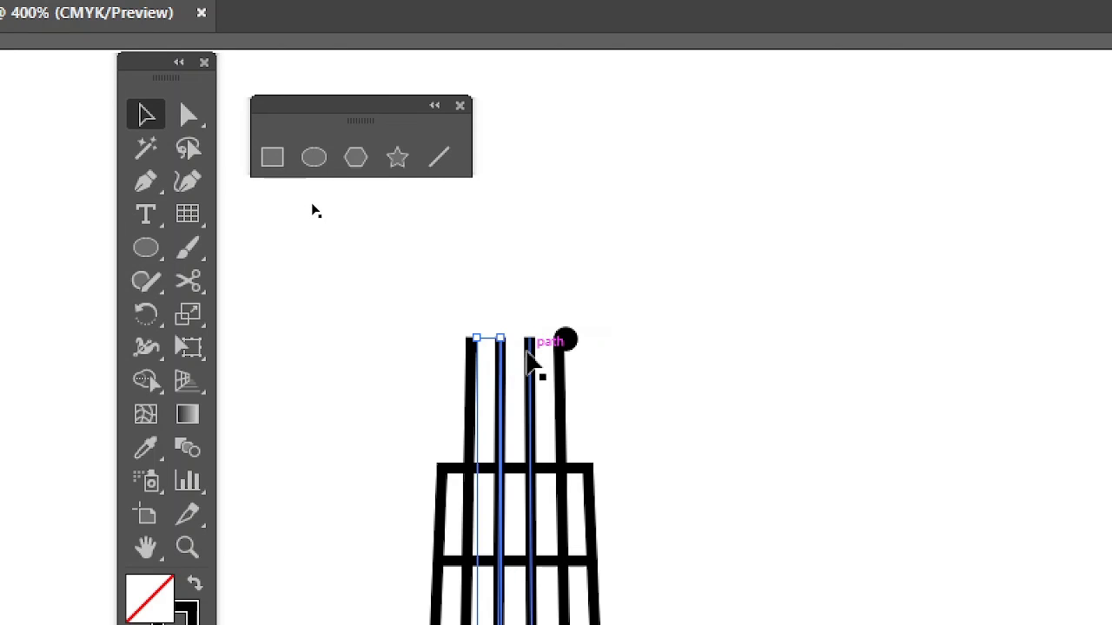
pyautogui.keyDown('shift'); pyautogui.click(531, 345); pyautogui.keyUp('shift')
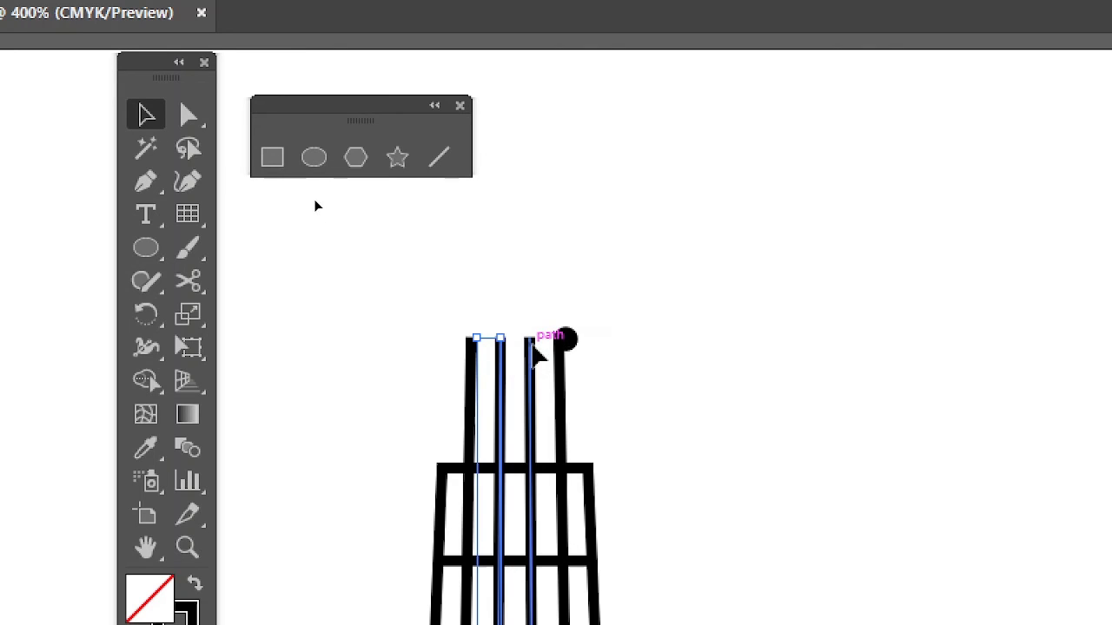
pyautogui.moveTo(516, 340); pyautogui.dragTo(517, 277)
pyautogui.click(620, 323)
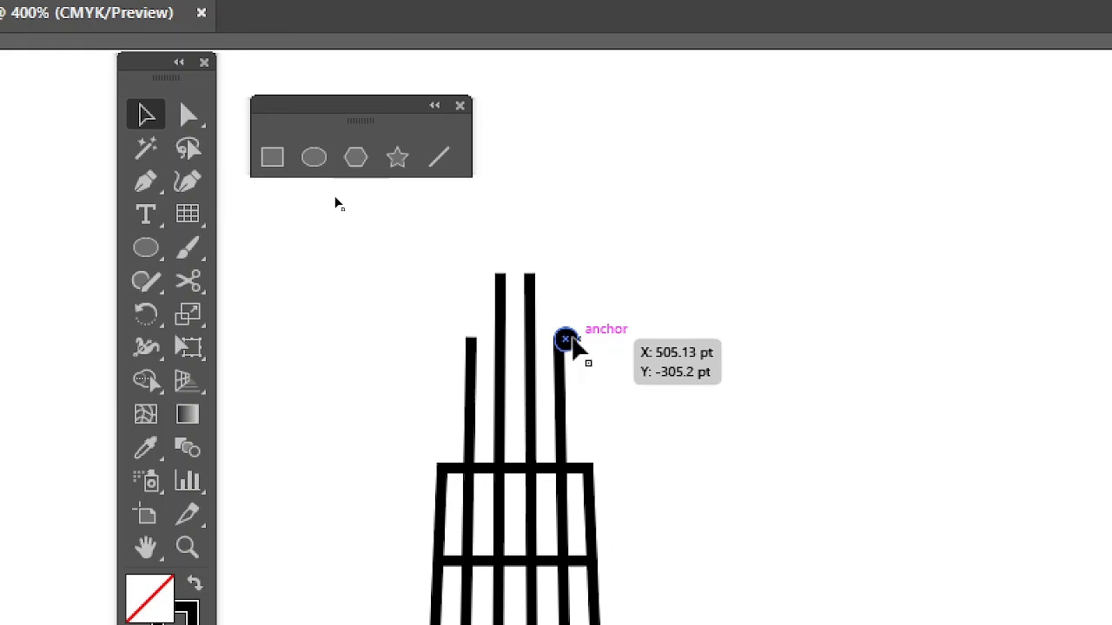
# Try a copy of the circle on the second string from the right and undo it
pyautogui.click(575, 346)
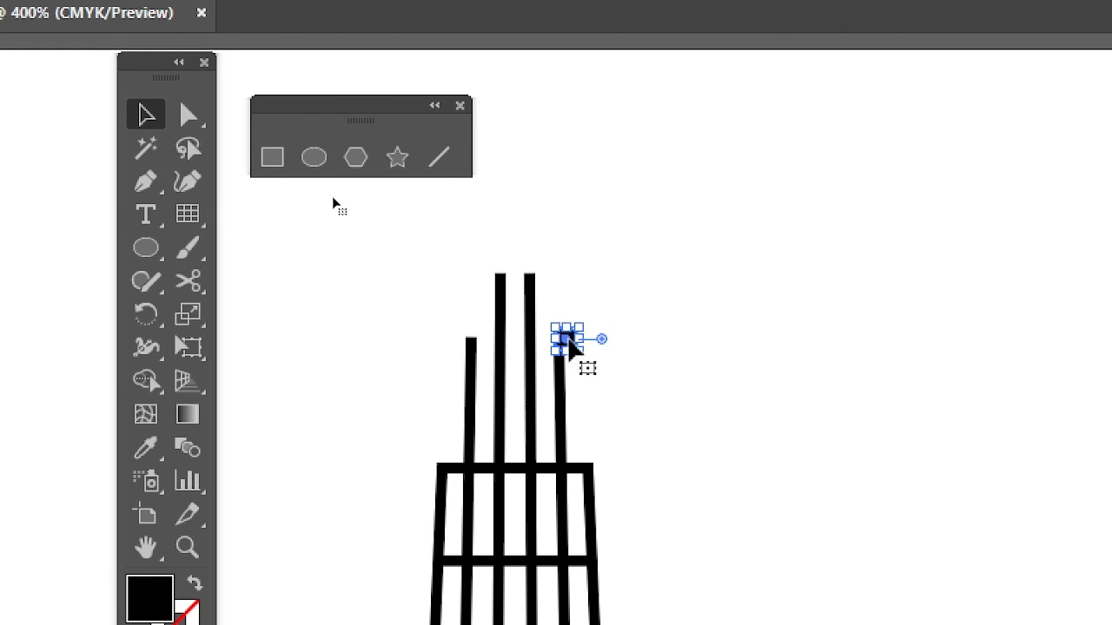
pyautogui.click(653, 337)
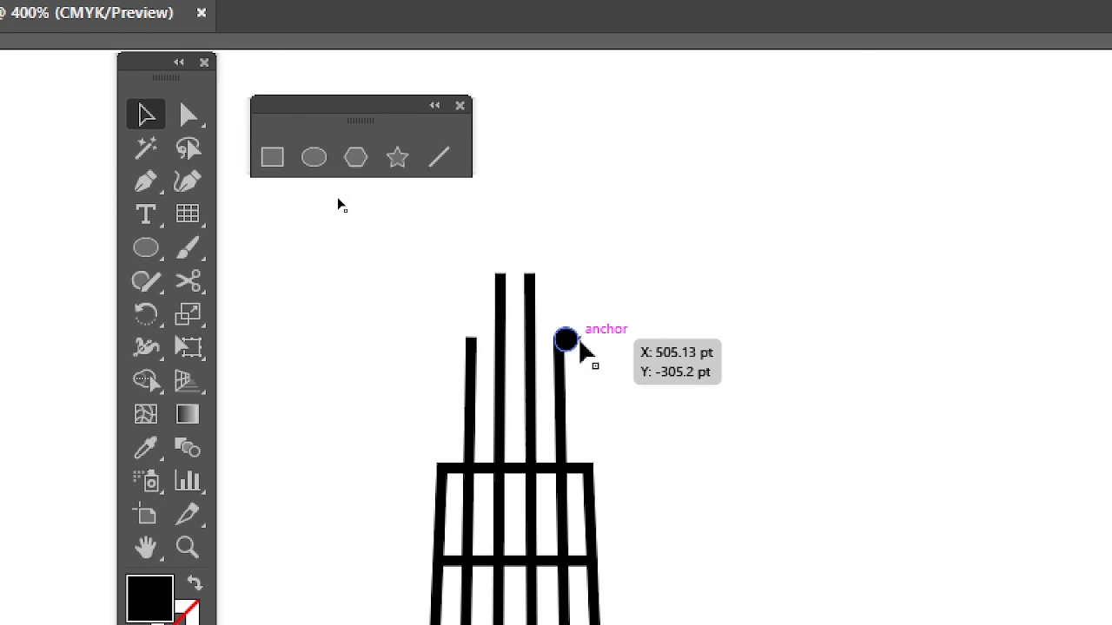
pyautogui.moveTo(569, 345); pyautogui.dragTo(547, 286)
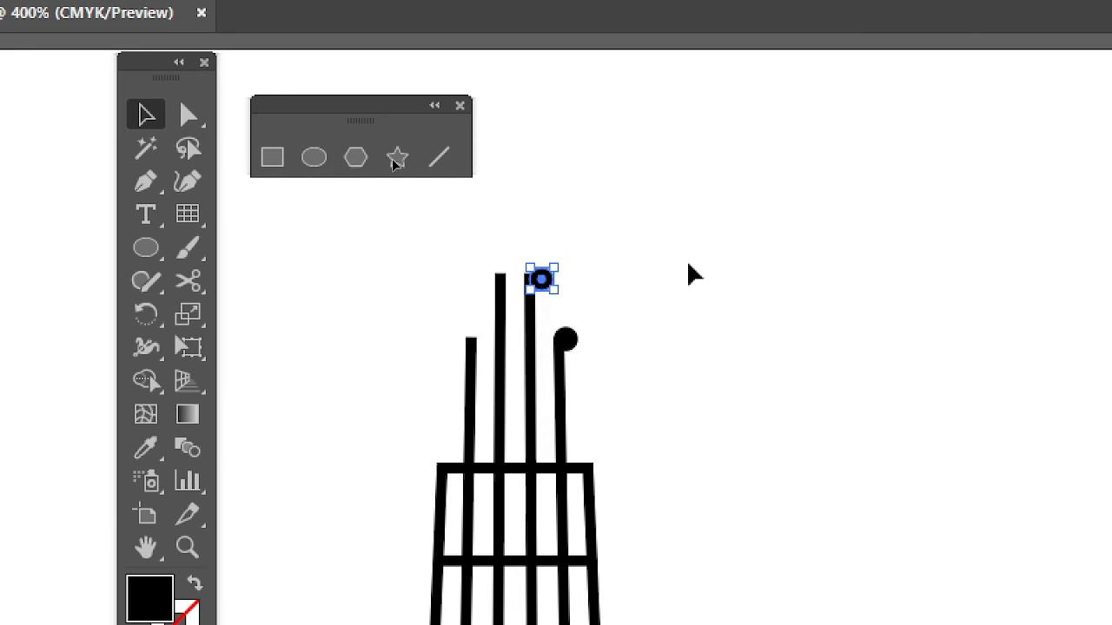
pyautogui.click(695, 275)
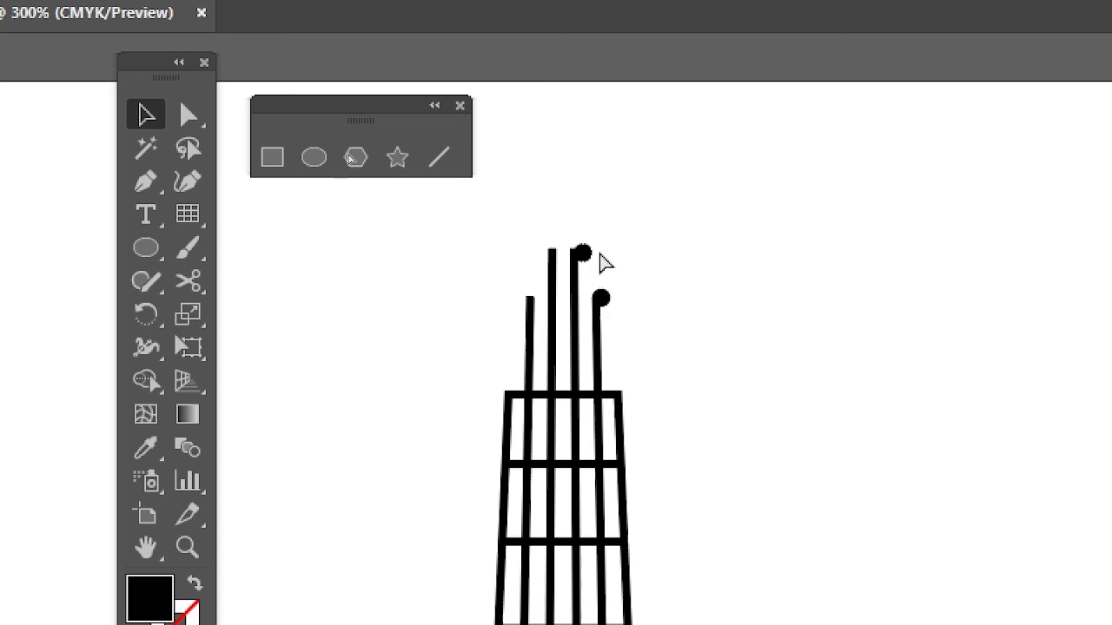
pyautogui.hotkey('ctrl', 'z')
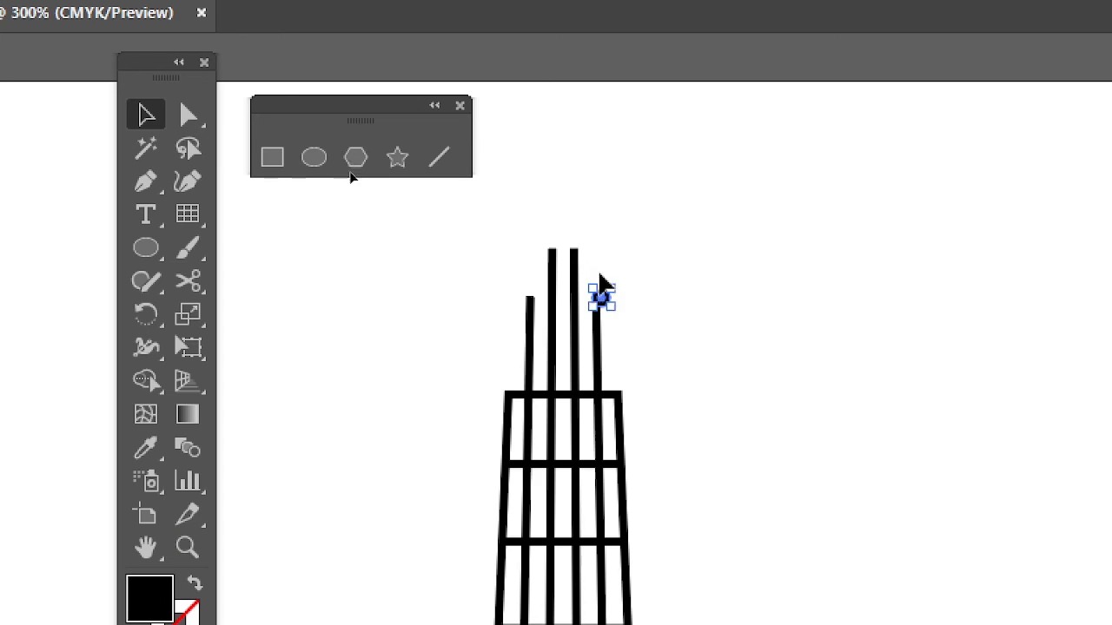
# Enlarge the rightmost string's circle proportionally to about 4.68 pt across and reposition it on the string's upper end
pyautogui.moveTo(613, 284); pyautogui.dragTo(635, 261)
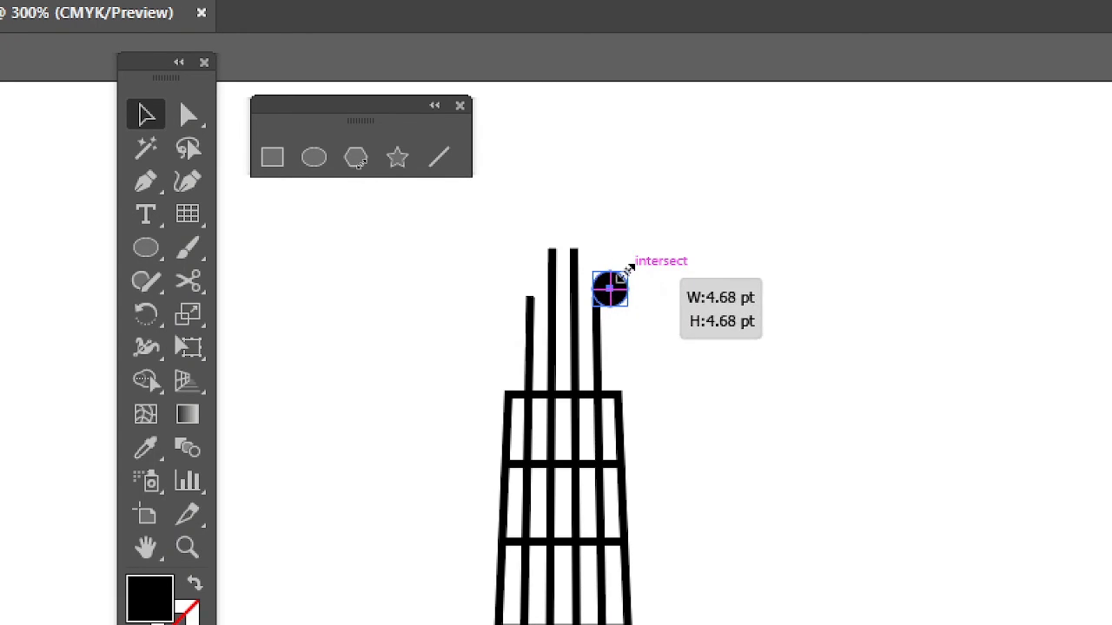
pyautogui.click(725, 265)
pyautogui.scroll(2, 632, 310)
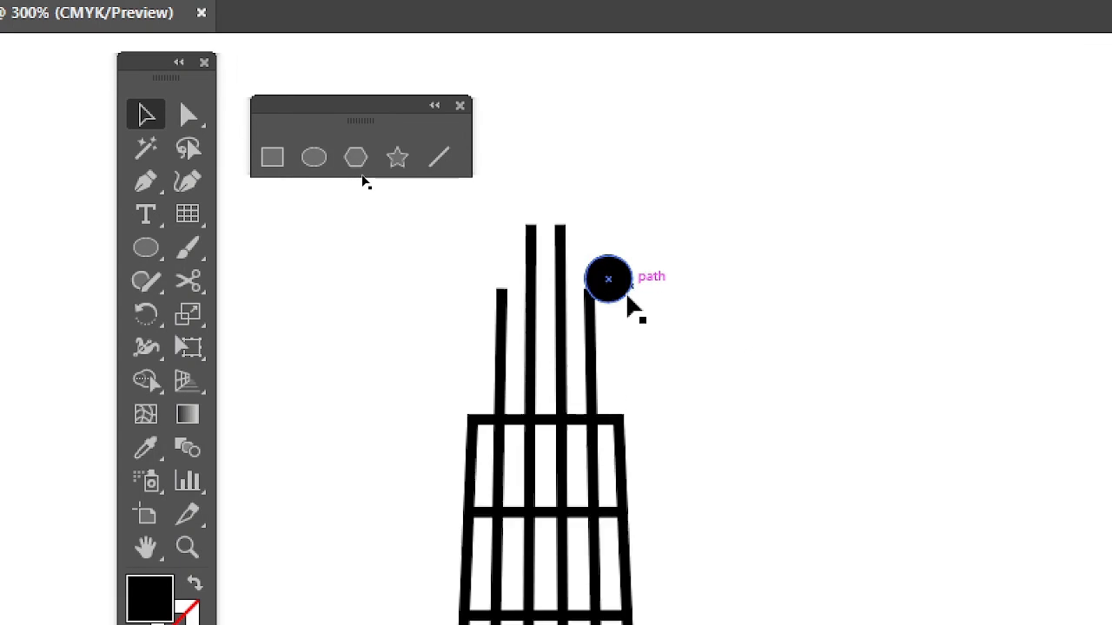
pyautogui.moveTo(601, 262); pyautogui.dragTo(612, 269)
pyautogui.click(725, 240)
pyautogui.scroll(-3, 724, 243)
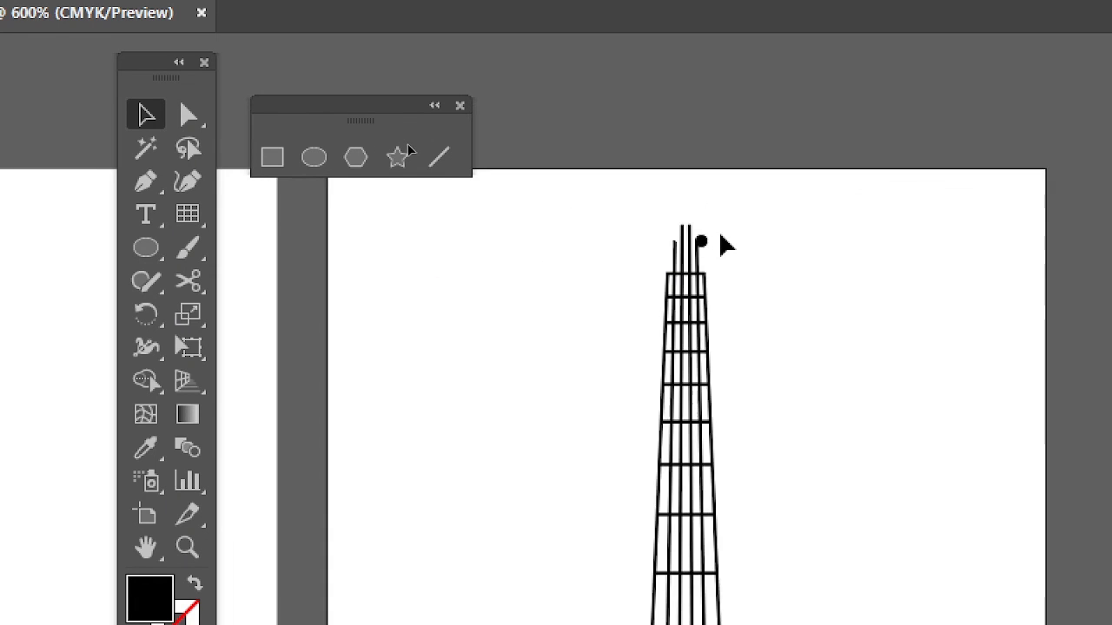
pyautogui.scroll(-2, 723, 244)
pyautogui.scroll(1, 712, 246)
# Duplicate the enlarged circle undistorted and place it on the upper end of the second string from the right, flush with its left edge
pyautogui.moveTo(695, 248); pyautogui.dragTo(653, 230)
pyautogui.scroll(1, 701, 205)
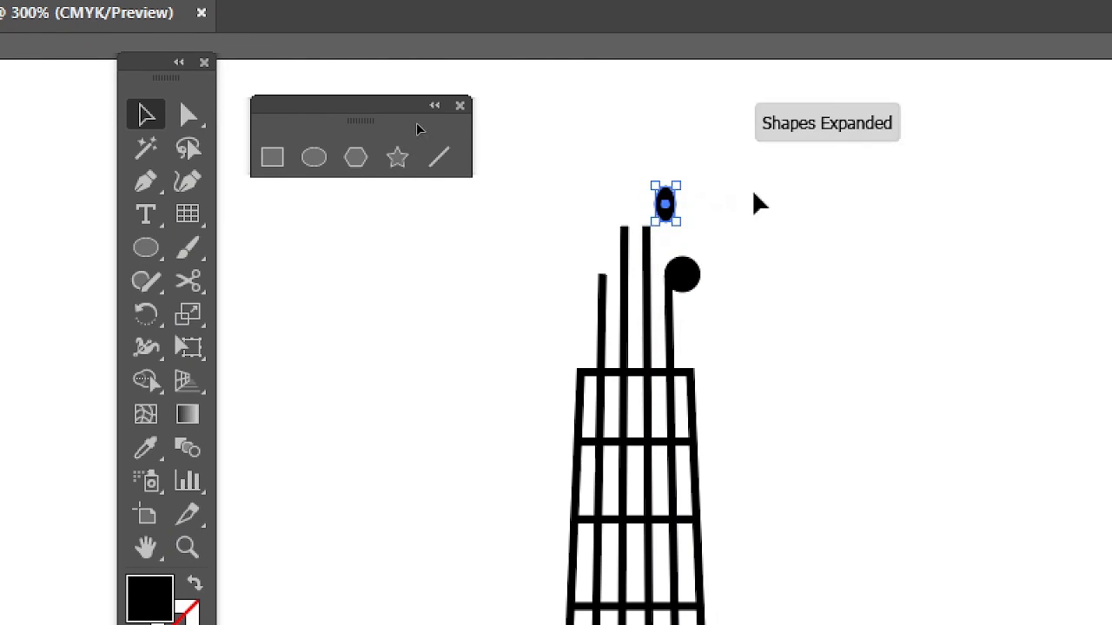
pyautogui.hotkey('ctrl', 'z')
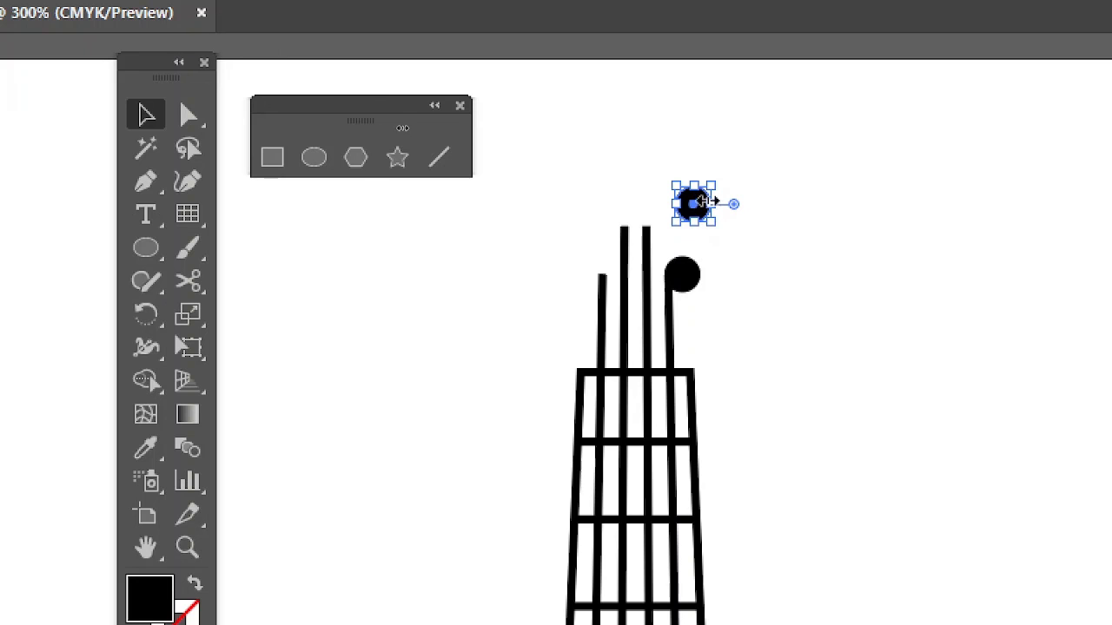
pyautogui.scroll(3, 745, 218)
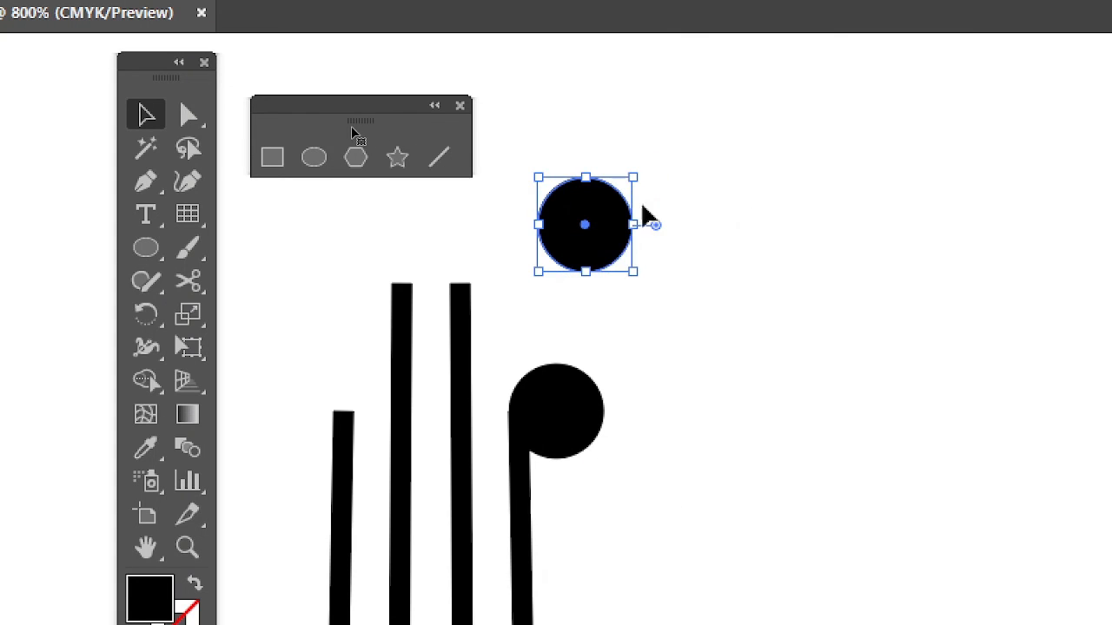
pyautogui.moveTo(602, 217); pyautogui.dragTo(520, 283)
pyautogui.moveTo(635, 235); pyautogui.dragTo(973, 154)
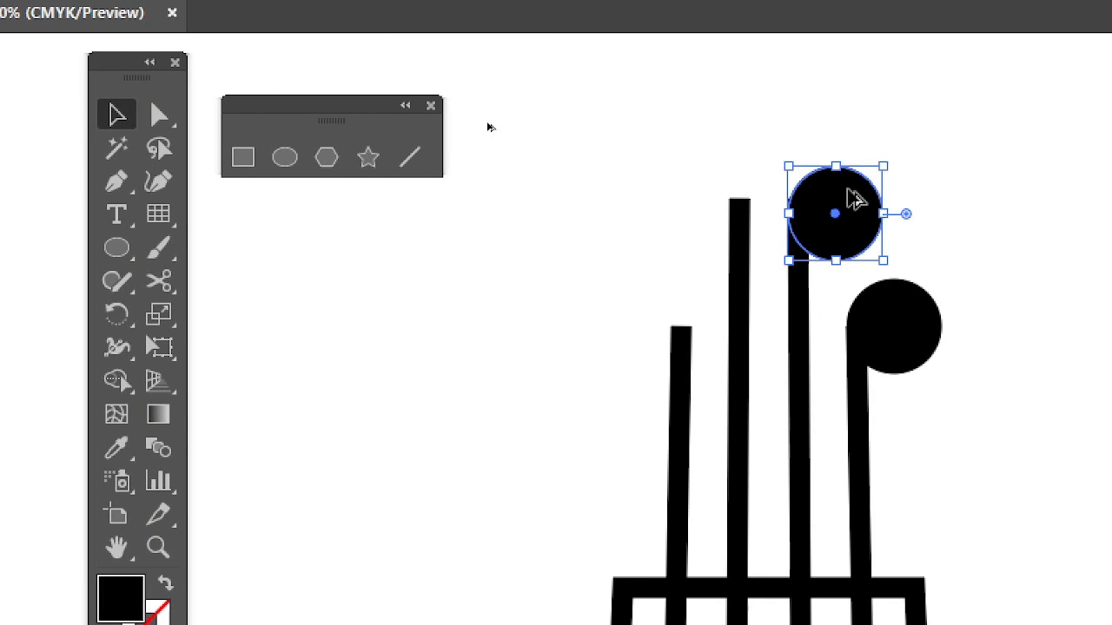
pyautogui.moveTo(854, 203)
pyautogui.mouseDown()
pyautogui.moveTo(702, 203)
pyautogui.moveTo(861, 183)
pyautogui.moveTo(852, 187)
pyautogui.mouseUp()
pyautogui.moveTo(858, 180); pyautogui.dragTo(855, 176)
pyautogui.click(990, 113)
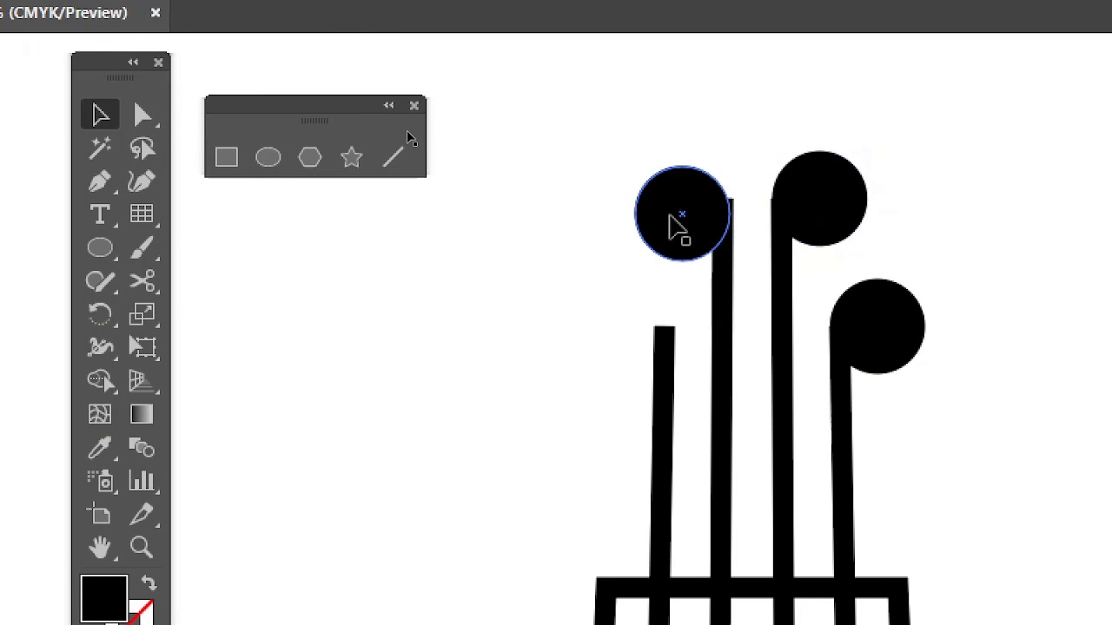
# Try to reposition the circle on the second string from the left and delete the overlapping circles there
pyautogui.moveTo(680, 214); pyautogui.dragTo(680, 211)
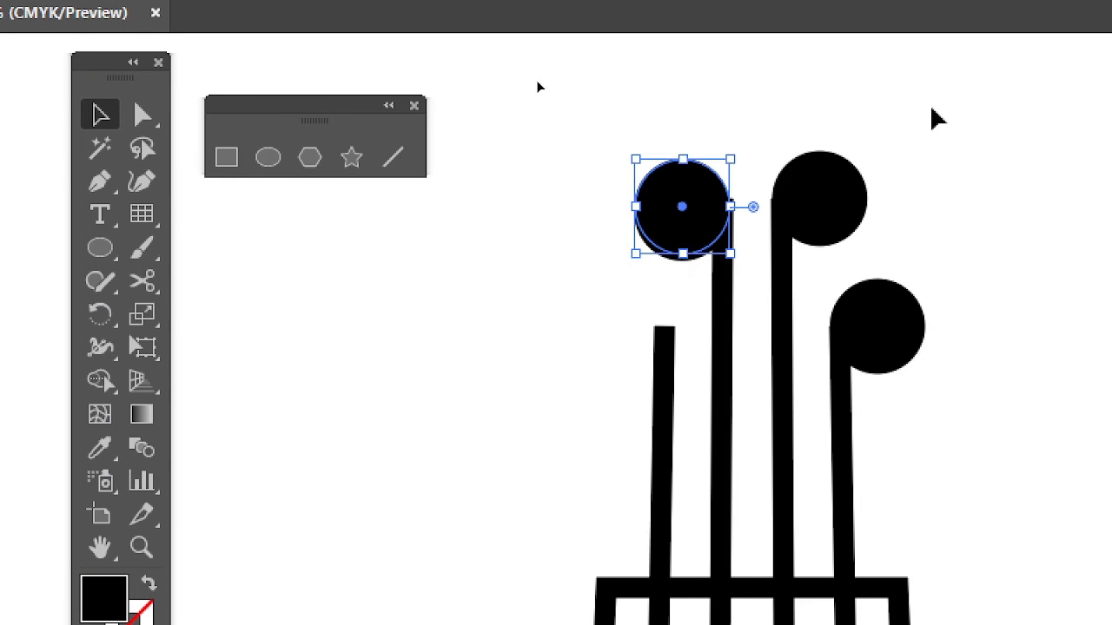
pyautogui.click(936, 119)
pyautogui.click(702, 236)
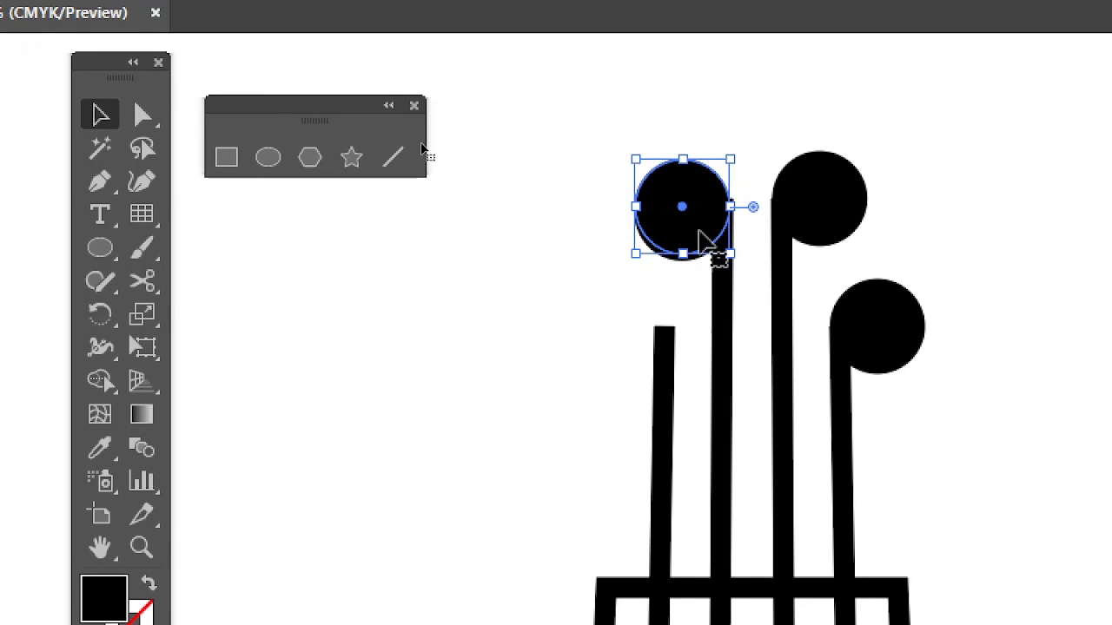
pyautogui.press('Delete')
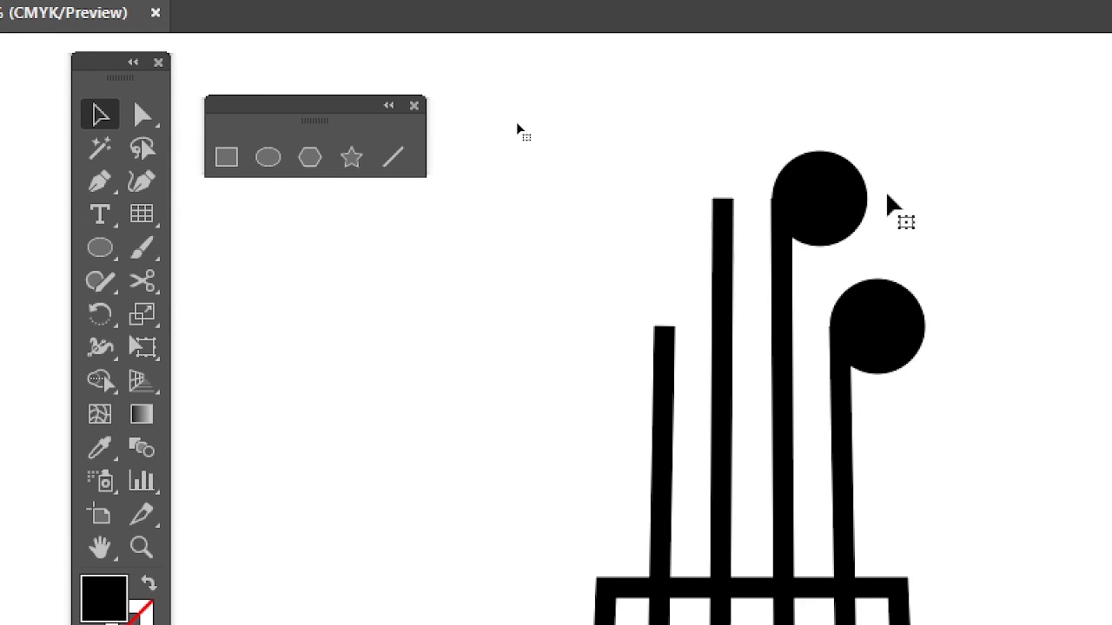
# Duplicate the upper circle onto the upper ends of the two left strings, on their left sides
pyautogui.click(839, 211)
pyautogui.moveTo(840, 211); pyautogui.dragTo(657, 340)
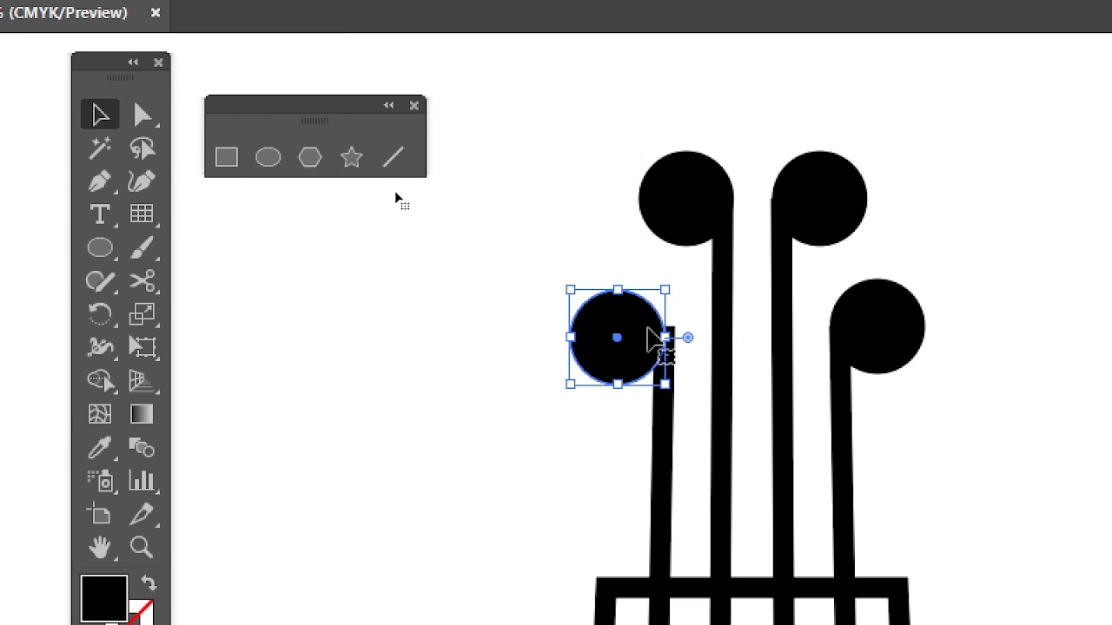
pyautogui.hotkey('ctrl', '-')
pyautogui.hotkey('ctrl', '-')
pyautogui.hotkey('ctrl', '-')
pyautogui.hotkey('ctrl', '+')
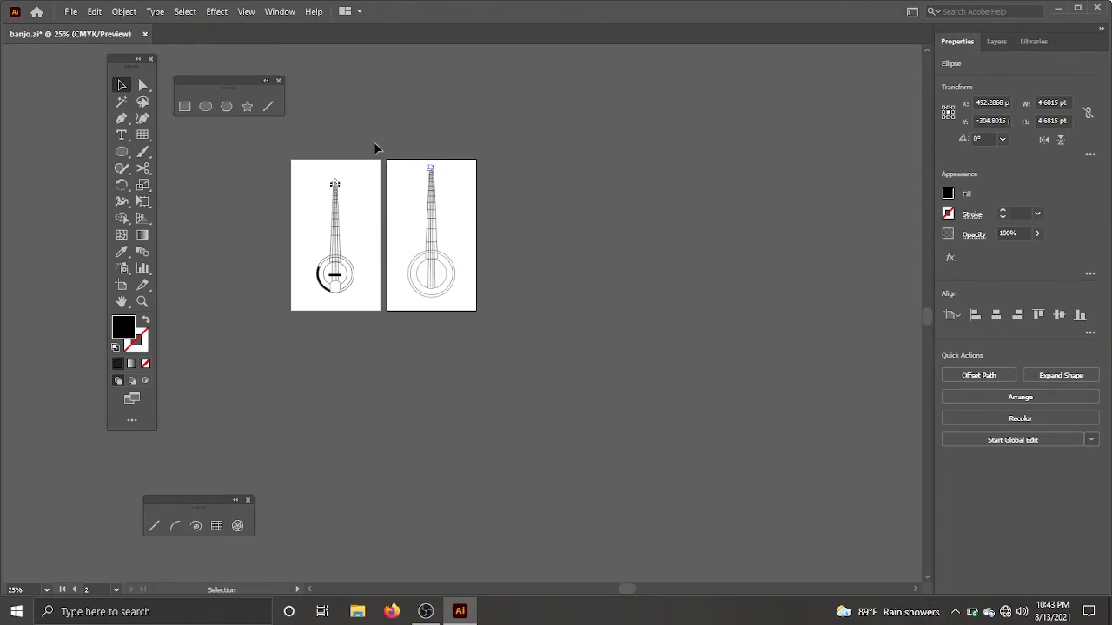
pyautogui.click(412, 165)
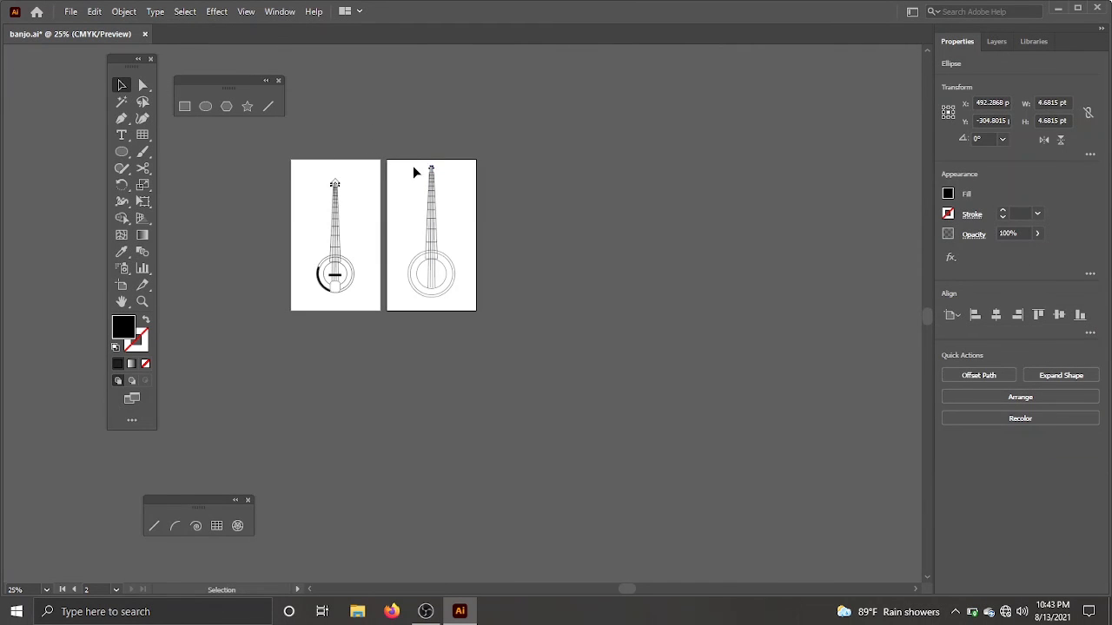
pyautogui.scroll(7, 412, 166)
pyautogui.press('space')
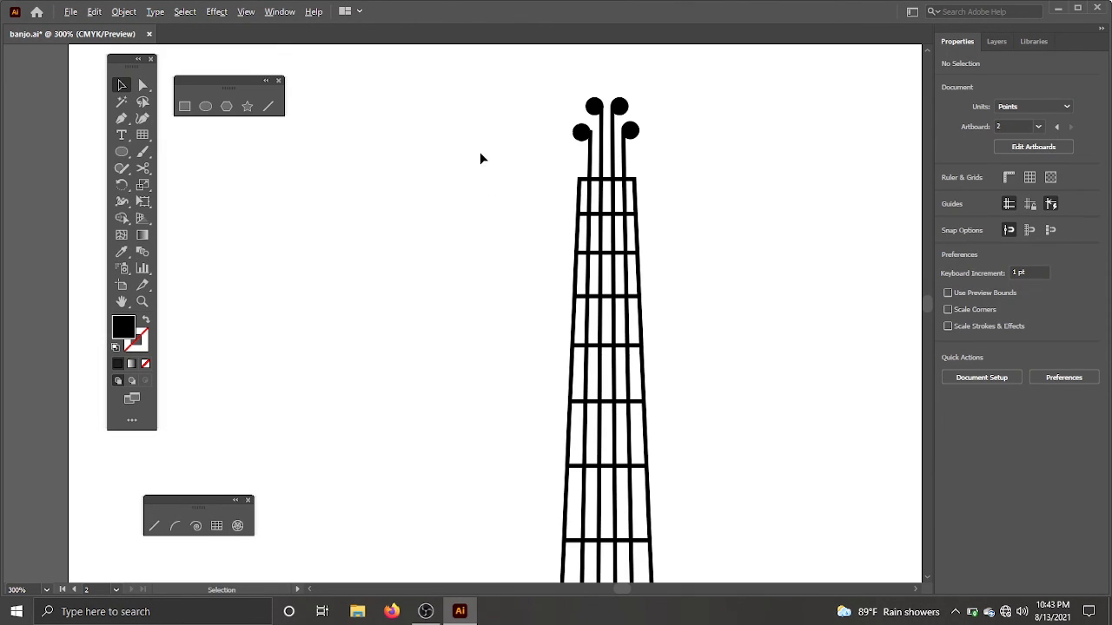
pyautogui.scroll(-3, 480, 155)
pyautogui.moveTo(575, 187); pyautogui.dragTo(687, 190)
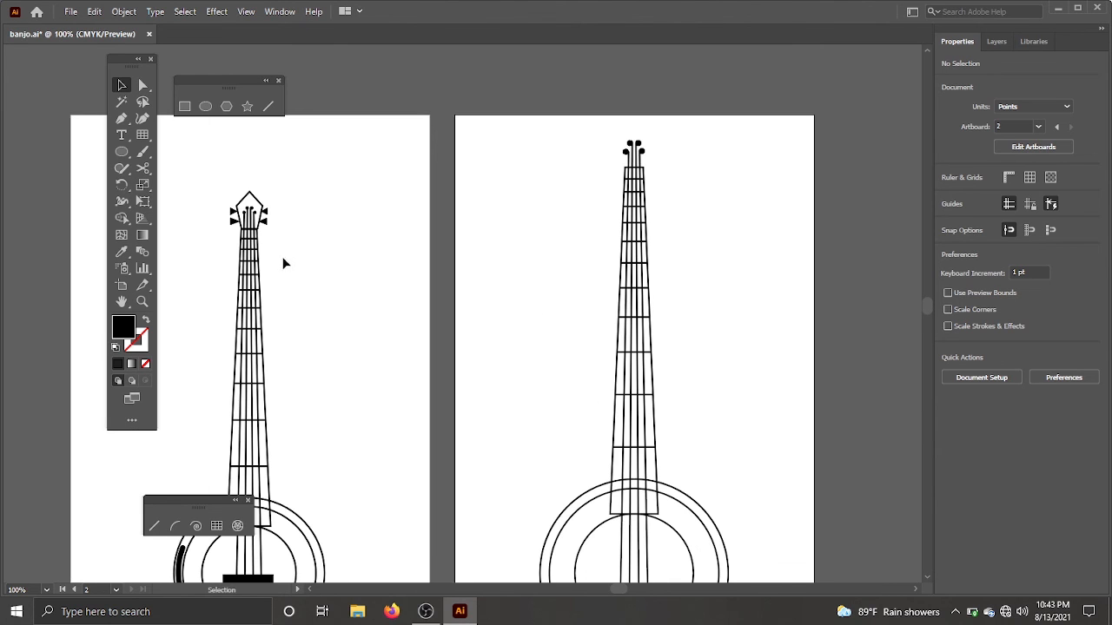
pyautogui.scroll(3, 244, 224)
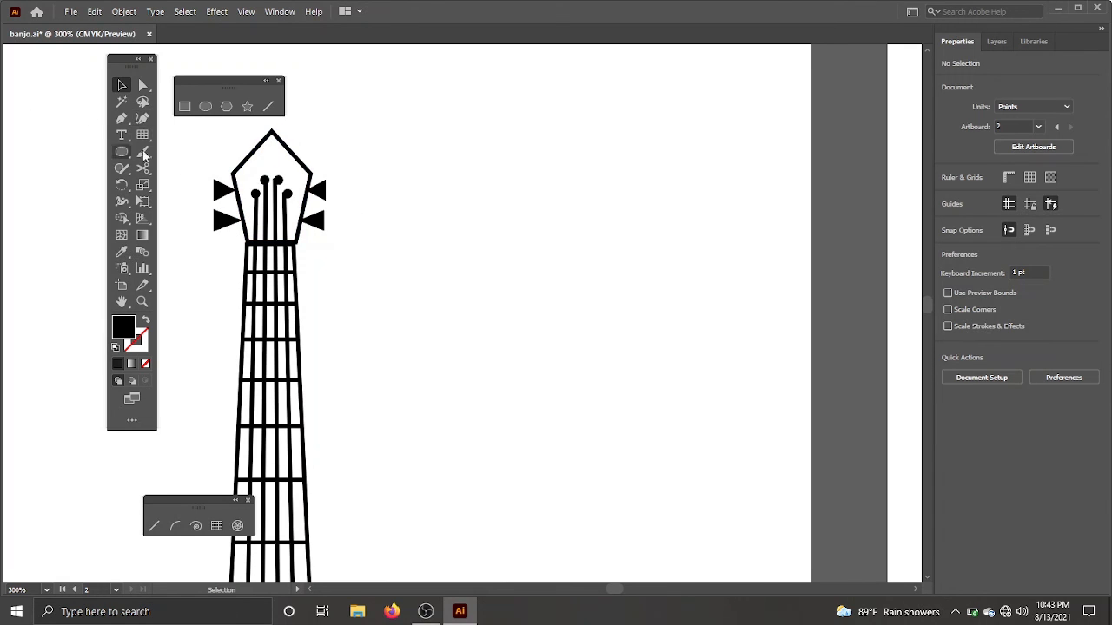
pyautogui.click(226, 107)
pyautogui.moveTo(508, 140); pyautogui.dragTo(536, 182)
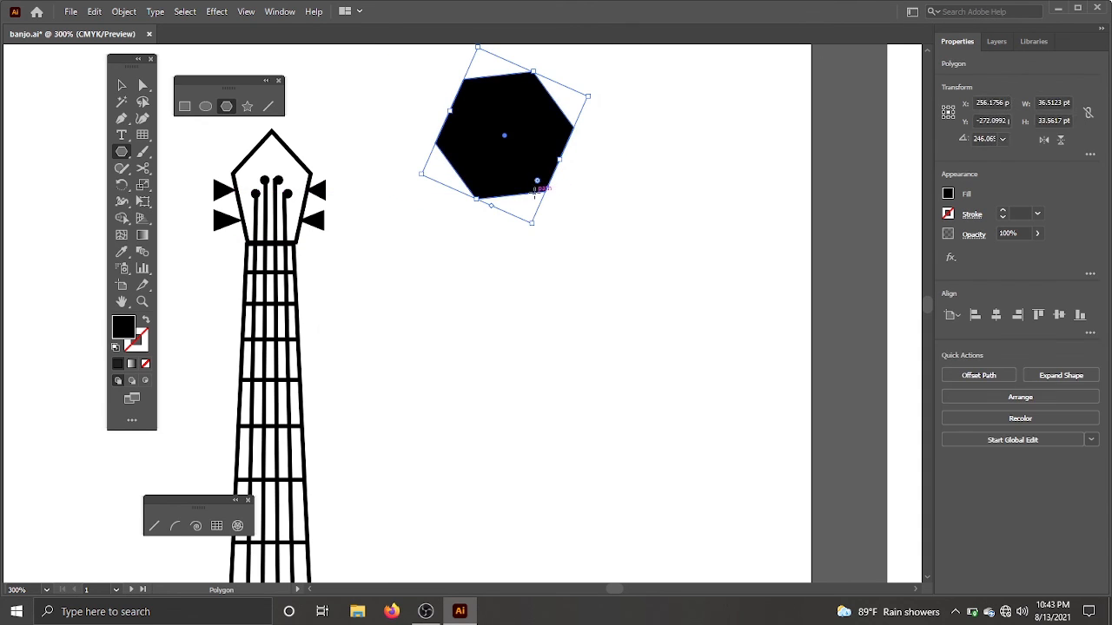
pyautogui.press('Delete')
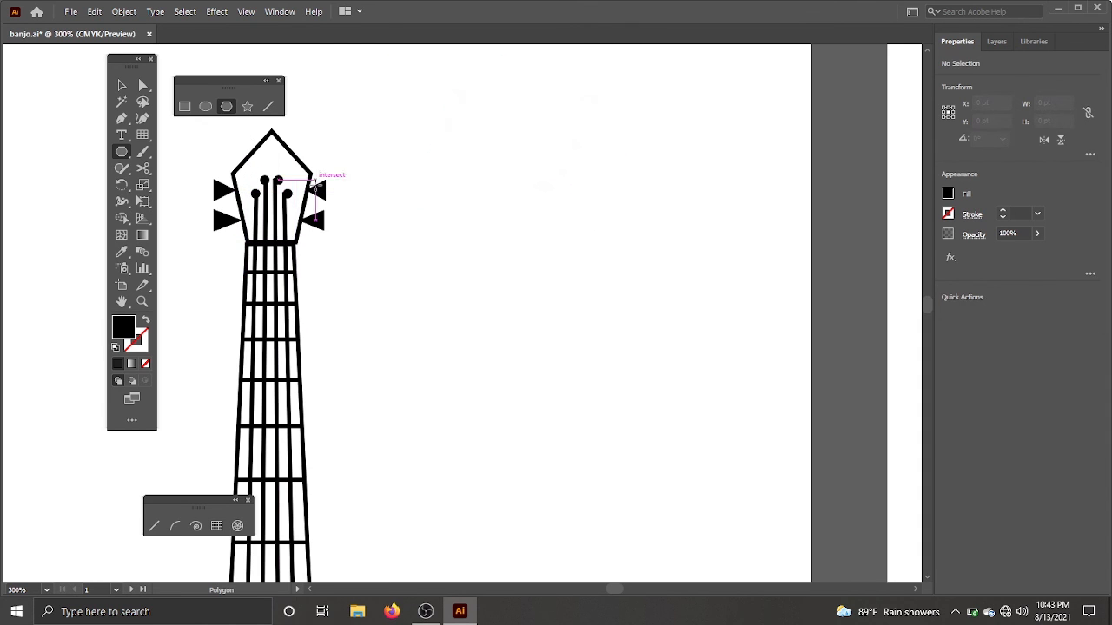
pyautogui.click(122, 85)
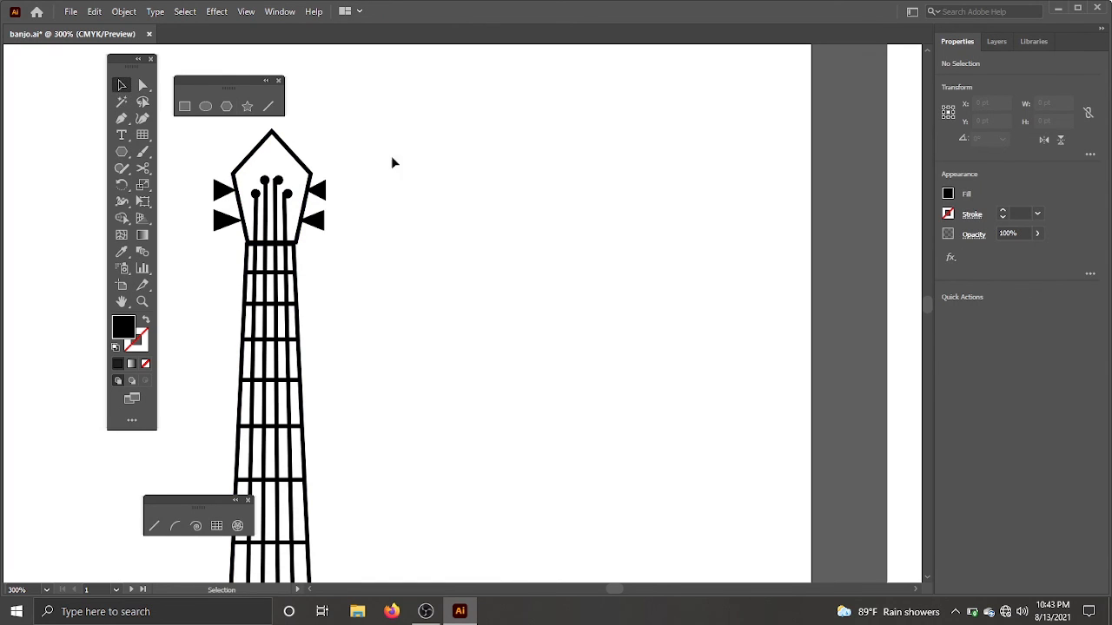
pyautogui.click(226, 106)
pyautogui.click(497, 164)
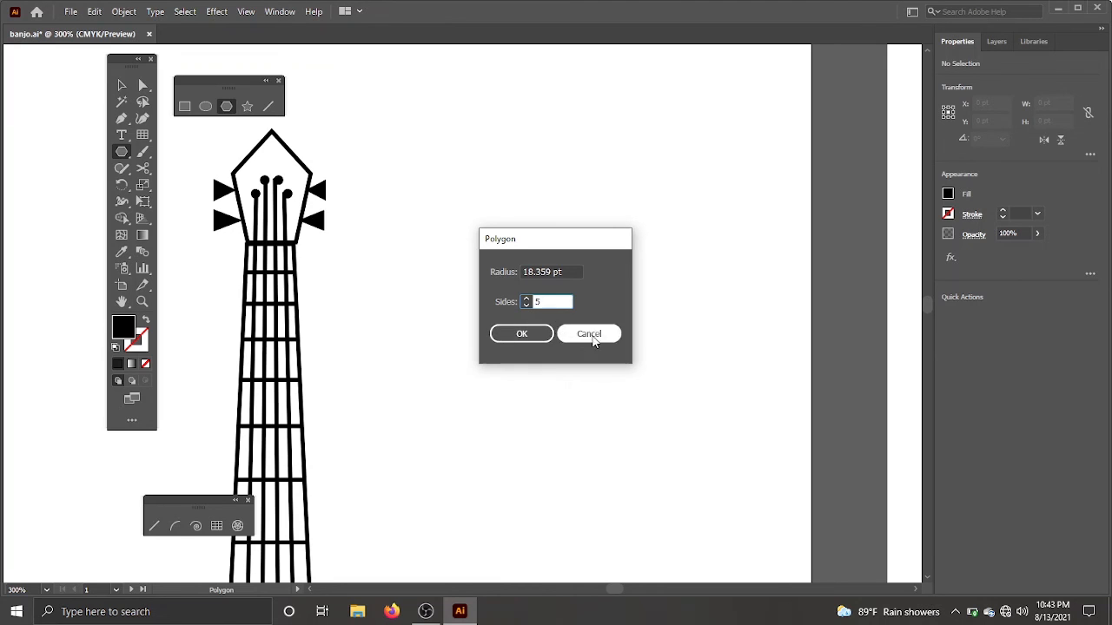
pyautogui.click(589, 333)
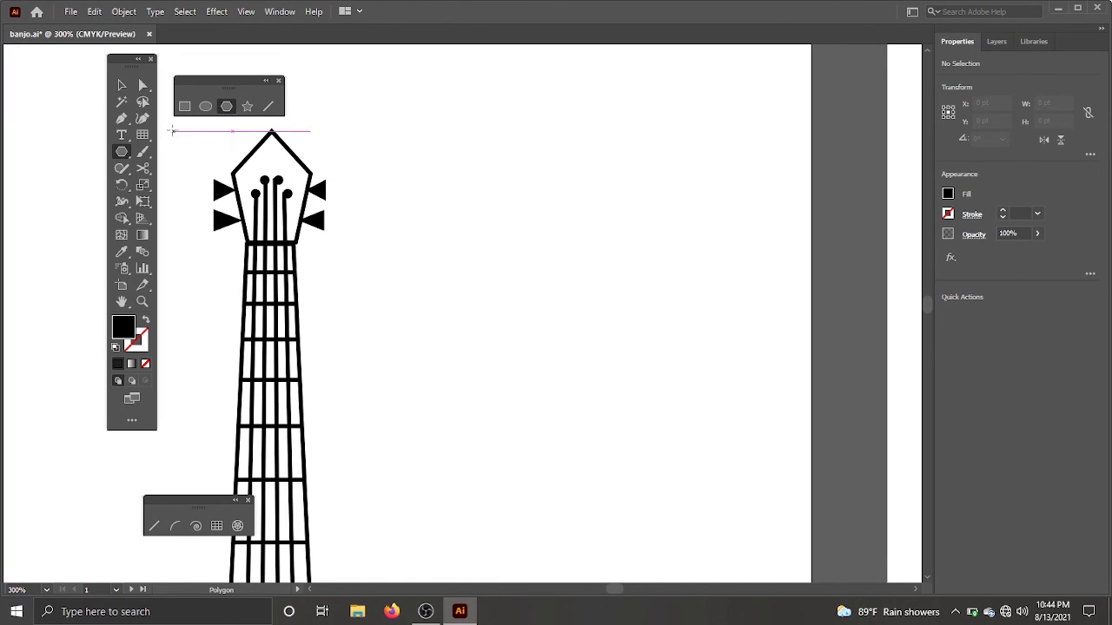
# Create a five-sided polygon with an 18.359 pt radius in the empty area beside the reference headstock
pyautogui.click(524, 199)
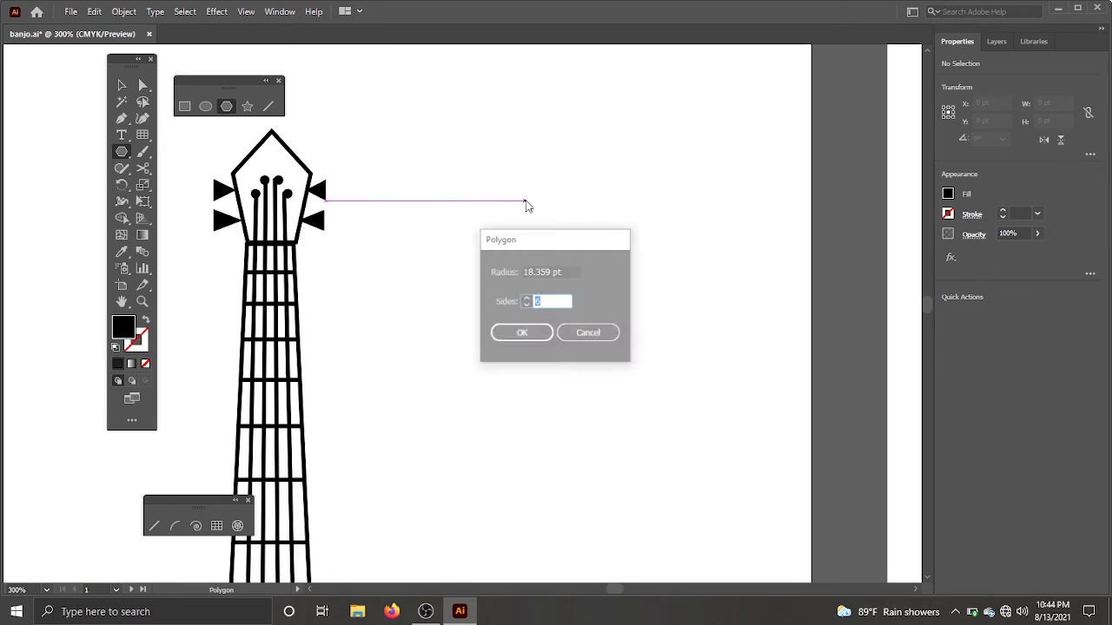
pyautogui.click(524, 333)
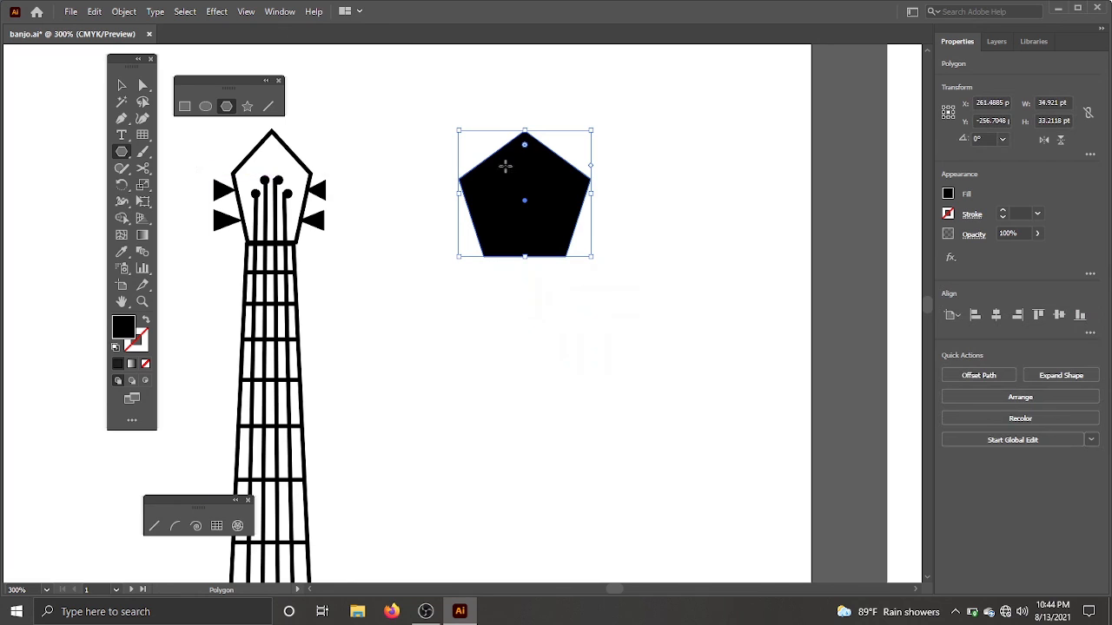
pyautogui.click(122, 85)
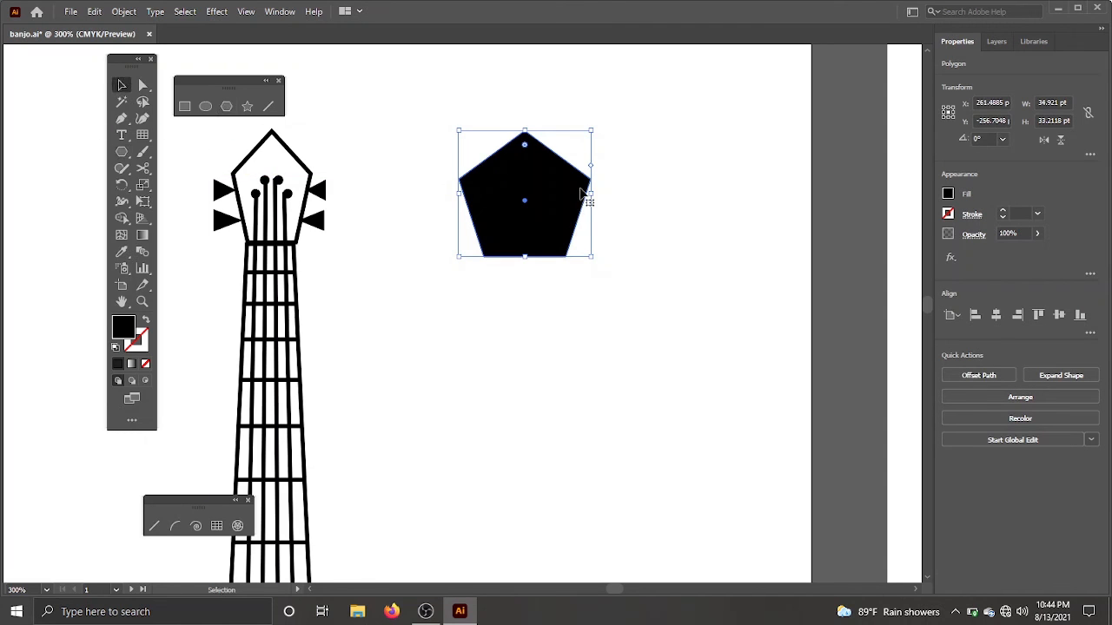
# Narrow the pentagon to about 25.7 pt wide and move it onto the neck's upper end on the second artboard
pyautogui.moveTo(593, 192); pyautogui.dragTo(846, 124)
pyautogui.scroll(-4, 557, 188)
pyautogui.scroll(1, 557, 186)
# Give the headstock pentagon a 1 pt black stroke and no fill
pyautogui.click(949, 194)
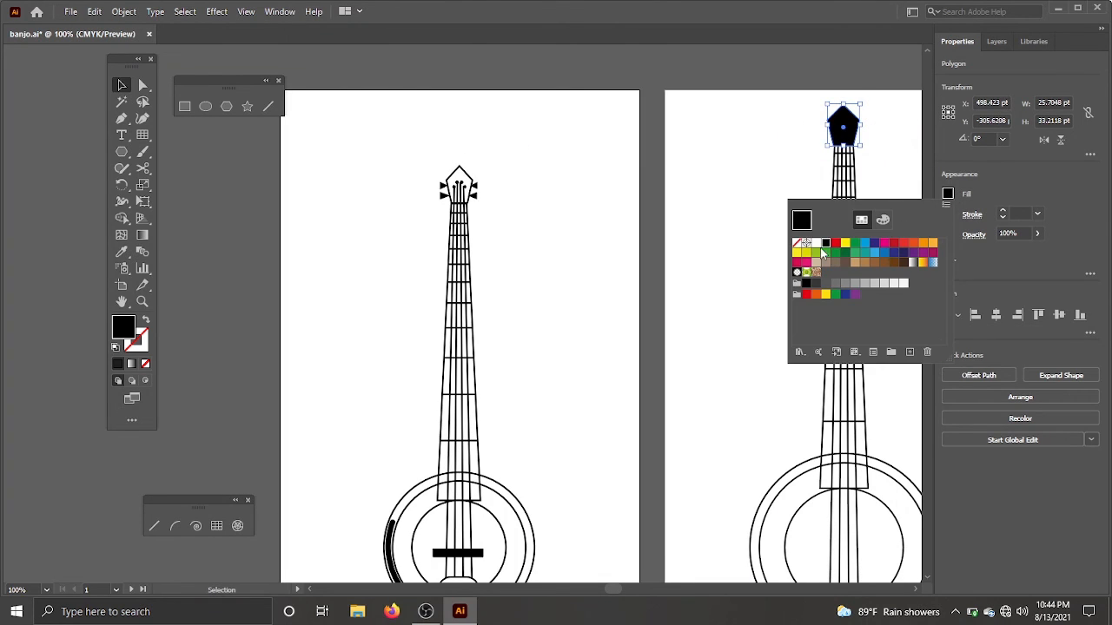
pyautogui.click(816, 243)
pyautogui.click(1003, 210)
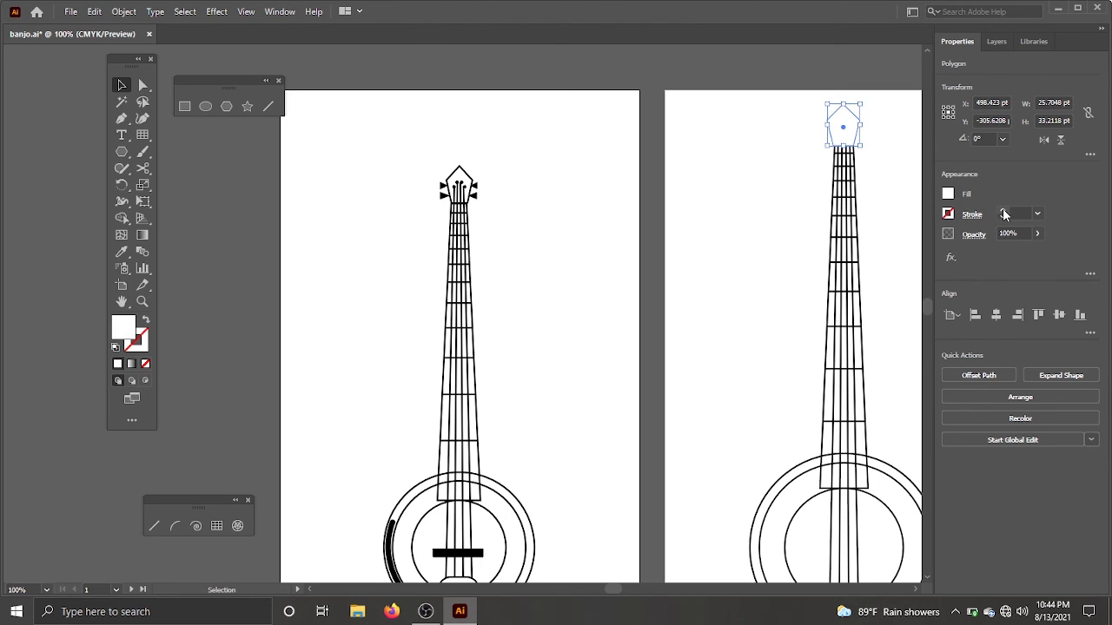
pyautogui.click(1002, 211)
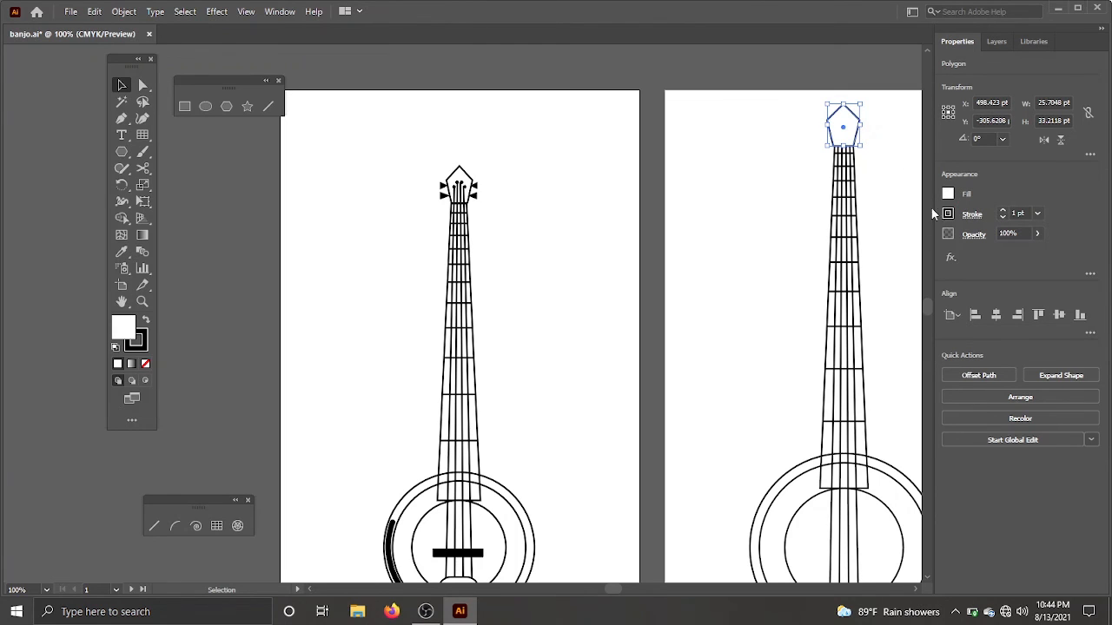
pyautogui.click(949, 195)
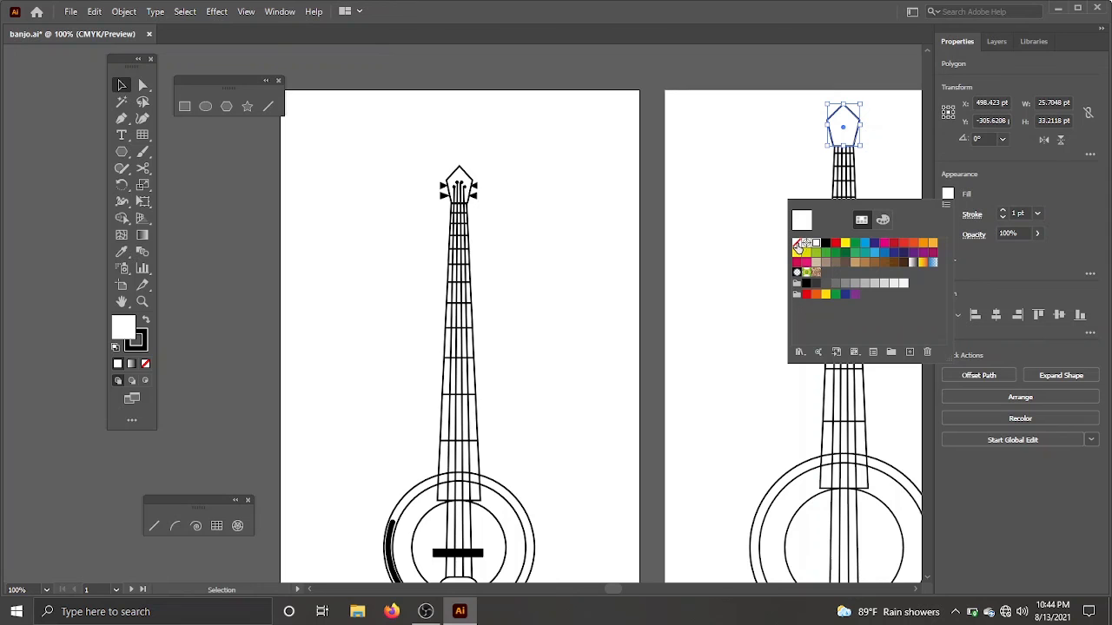
pyautogui.click(797, 245)
# Move the pentagon up so its base sits on the neck's upper edge, and narrow it evenly to about 22 pt wide
pyautogui.moveTo(756, 152); pyautogui.dragTo(602, 173)
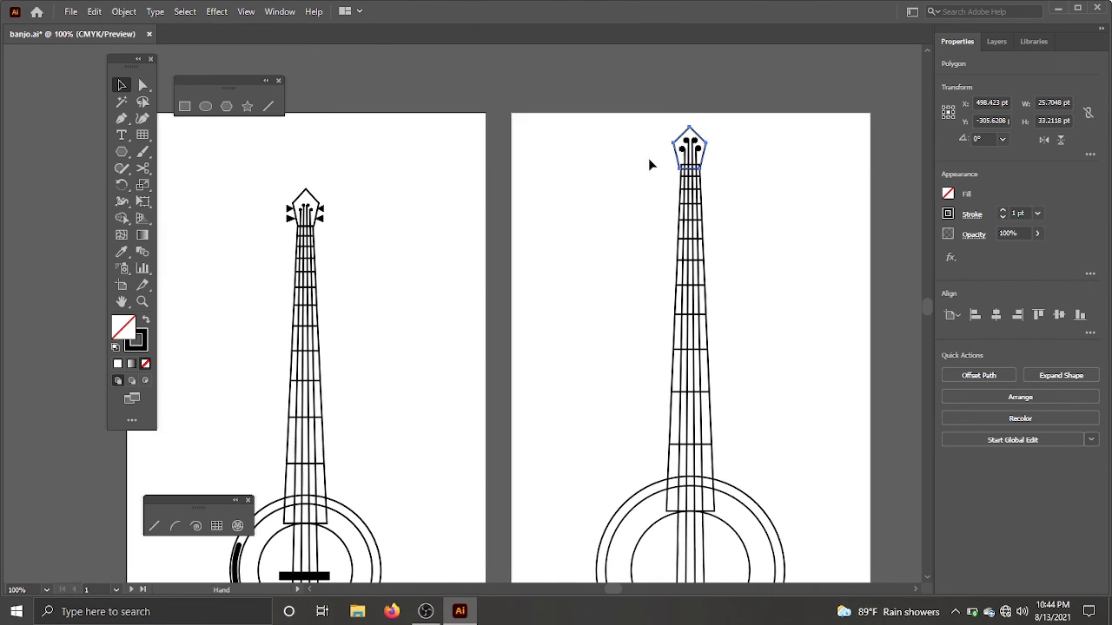
pyautogui.scroll(5, 689, 139)
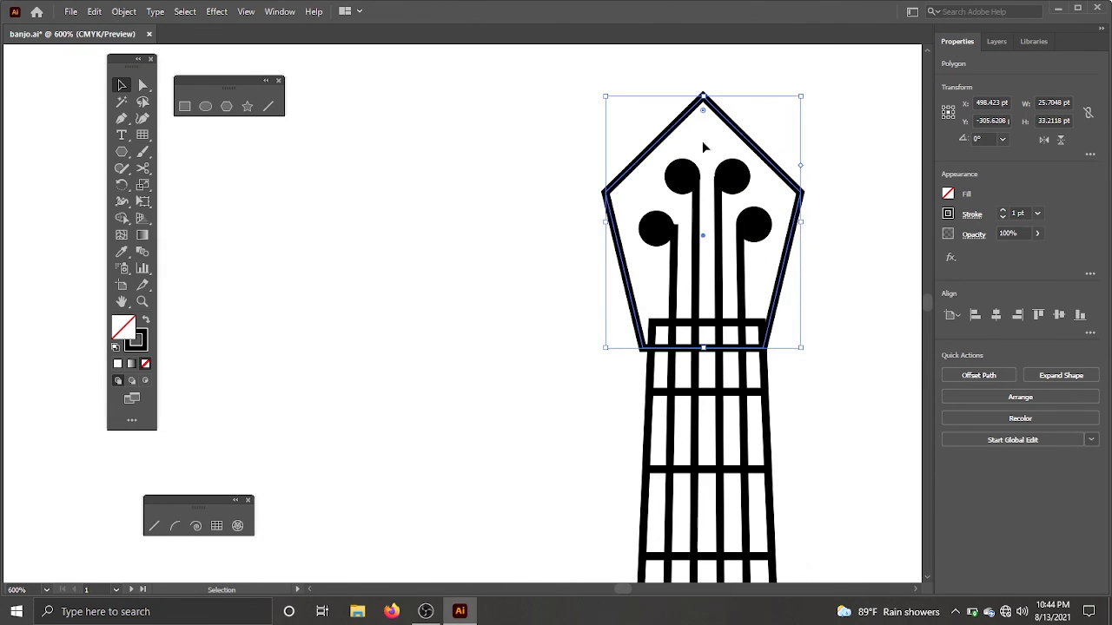
pyautogui.moveTo(744, 131); pyautogui.dragTo(749, 119)
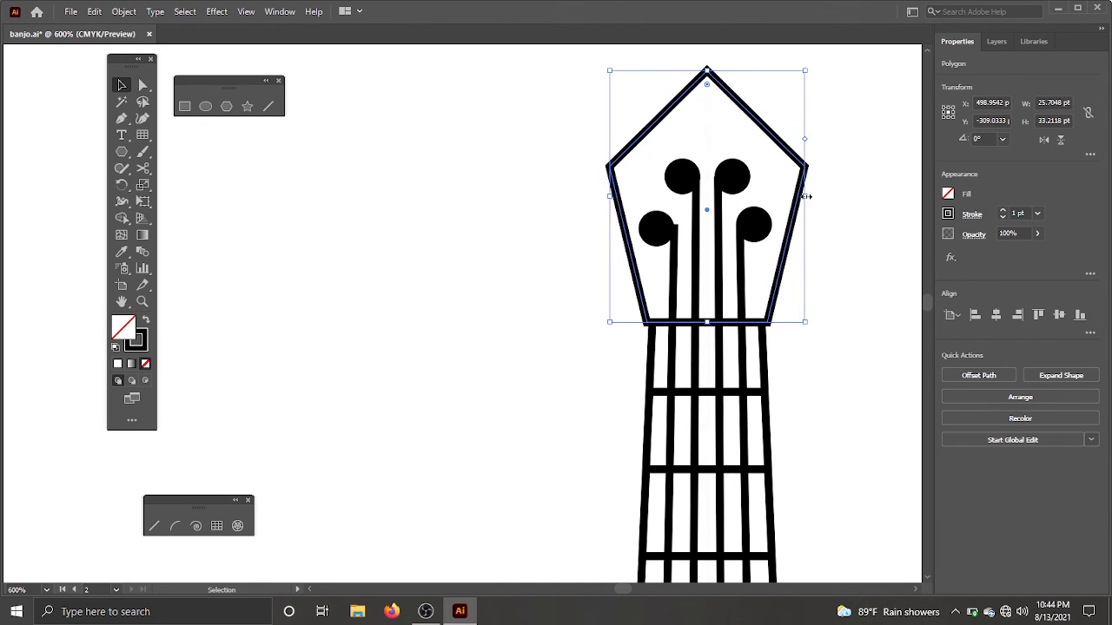
pyautogui.moveTo(807, 196); pyautogui.dragTo(788, 196)
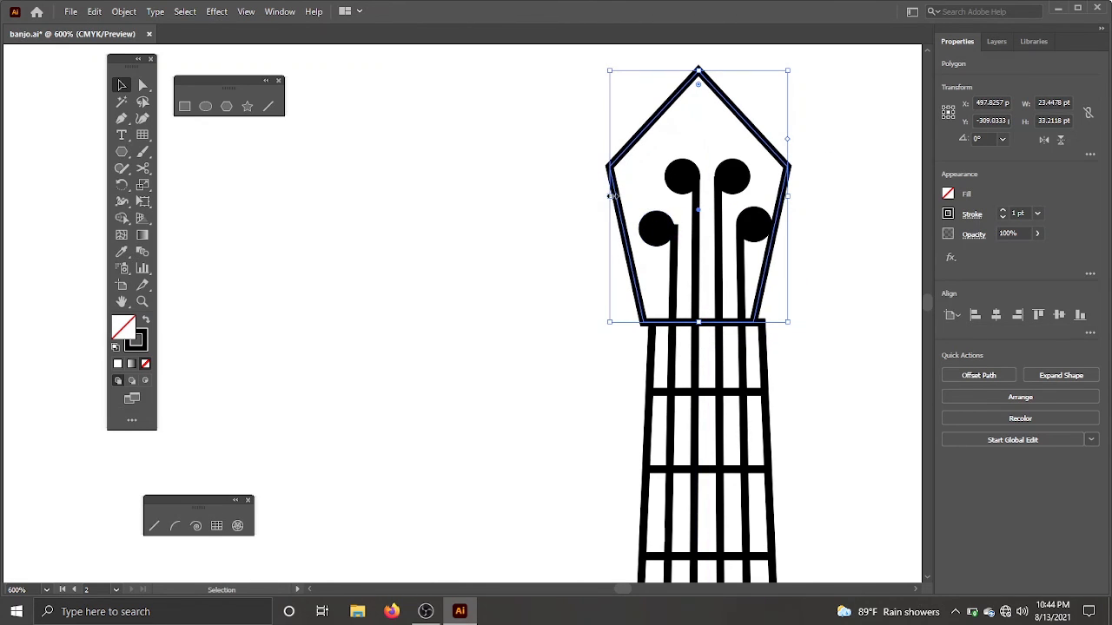
pyautogui.moveTo(609, 196); pyautogui.dragTo(620, 197)
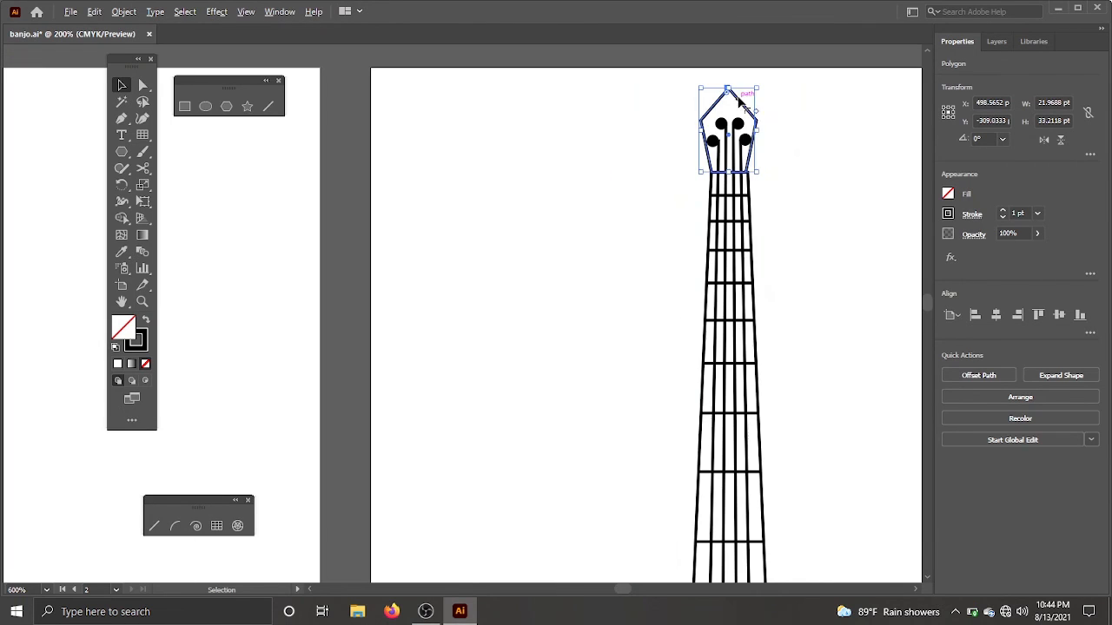
pyautogui.scroll(-3, 729, 97)
pyautogui.moveTo(759, 129); pyautogui.dragTo(762, 129)
pyautogui.click(640, 149)
# Examine the bridge, the rounded tailpiece and the thick curved armrest on the reference banjo's body
pyautogui.scroll(-5, 600, 148)
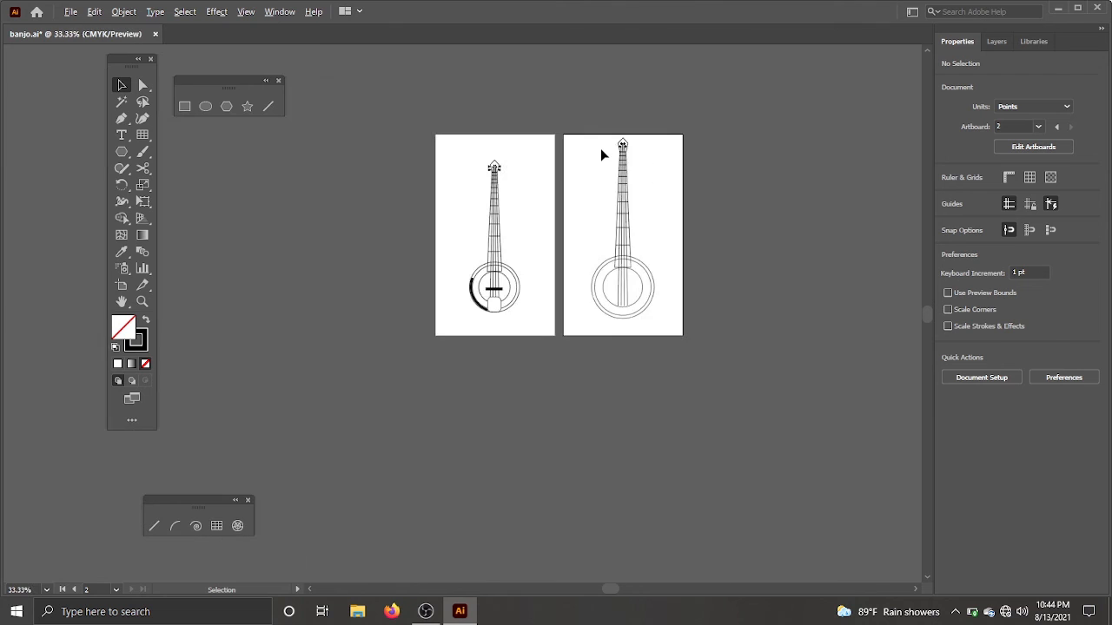
pyautogui.scroll(1, 502, 252)
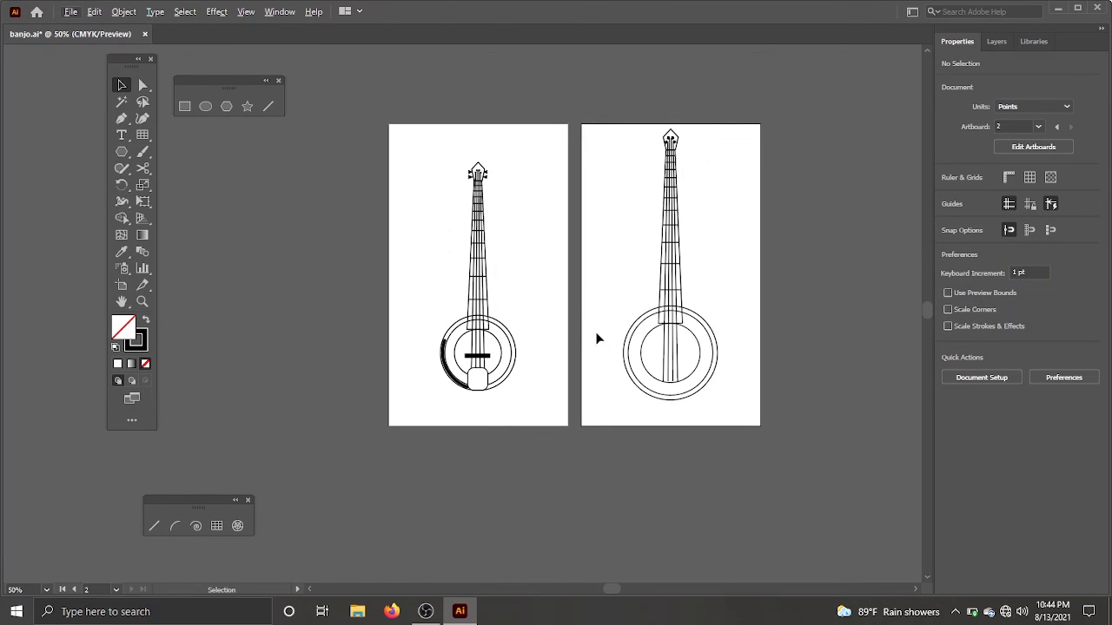
pyautogui.scroll(5, 455, 365)
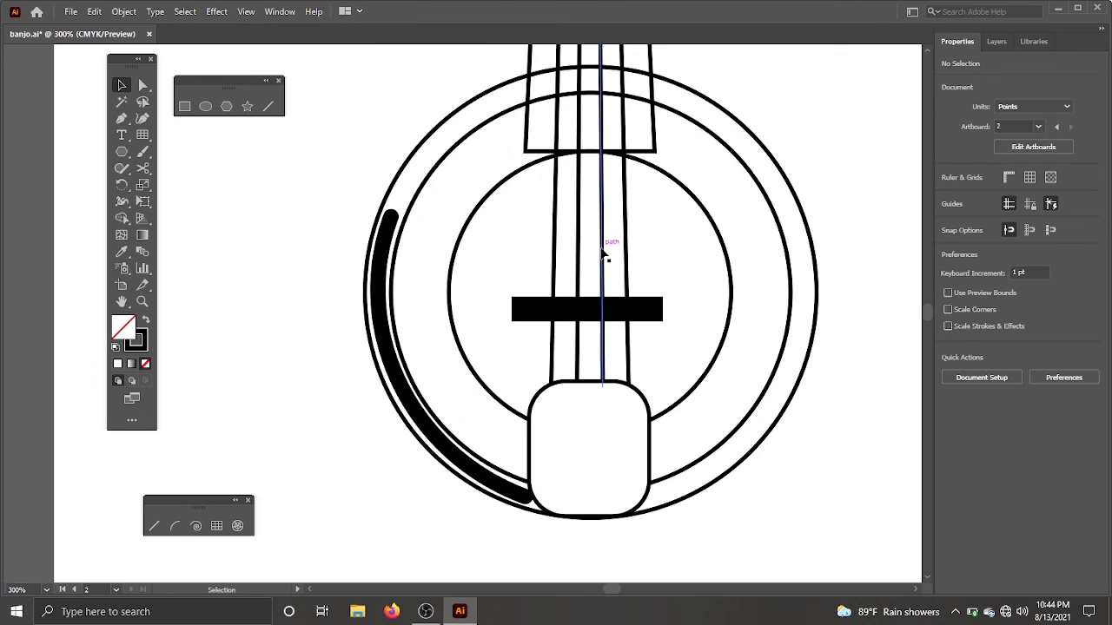
pyautogui.scroll(-4, 605, 254)
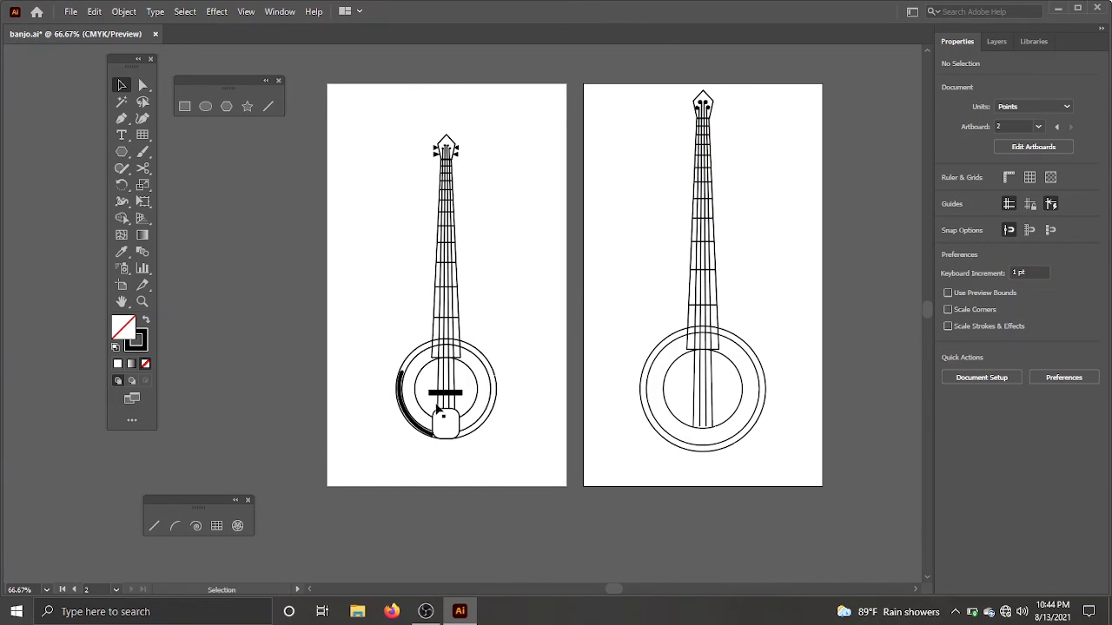
pyautogui.scroll(4, 384, 405)
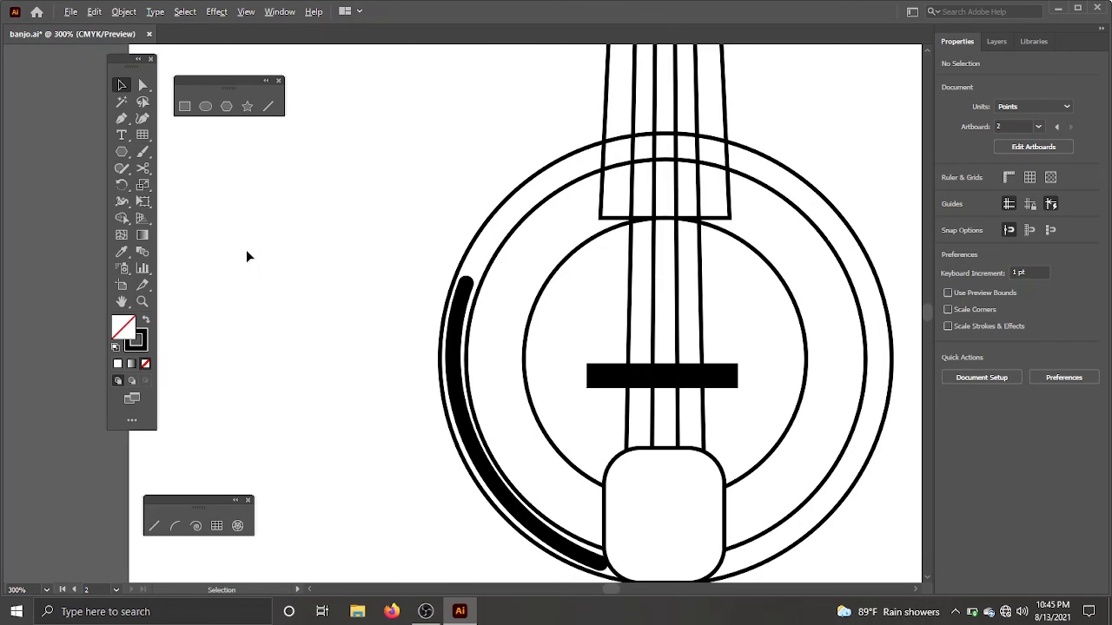
pyautogui.scroll(-9, 261, 252)
pyautogui.scroll(8, 274, 251)
pyautogui.scroll(-4, 465, 254)
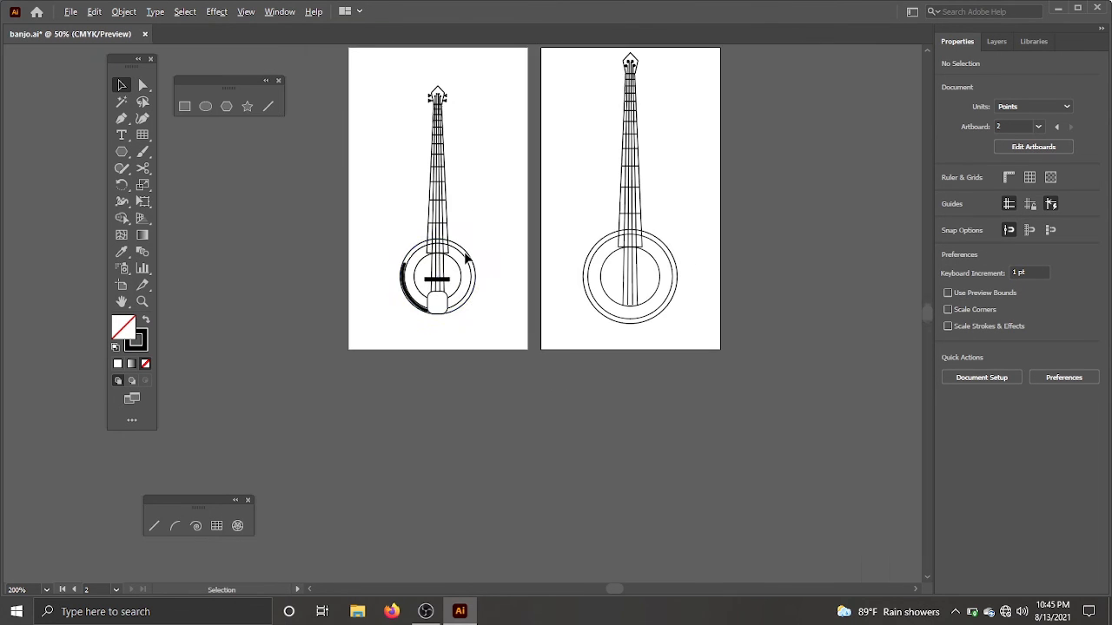
# Duplicate the outer body circle on the second artboard and place the copy up and to the left, overlapping the neck
pyautogui.press('alt')
pyautogui.click(599, 247)
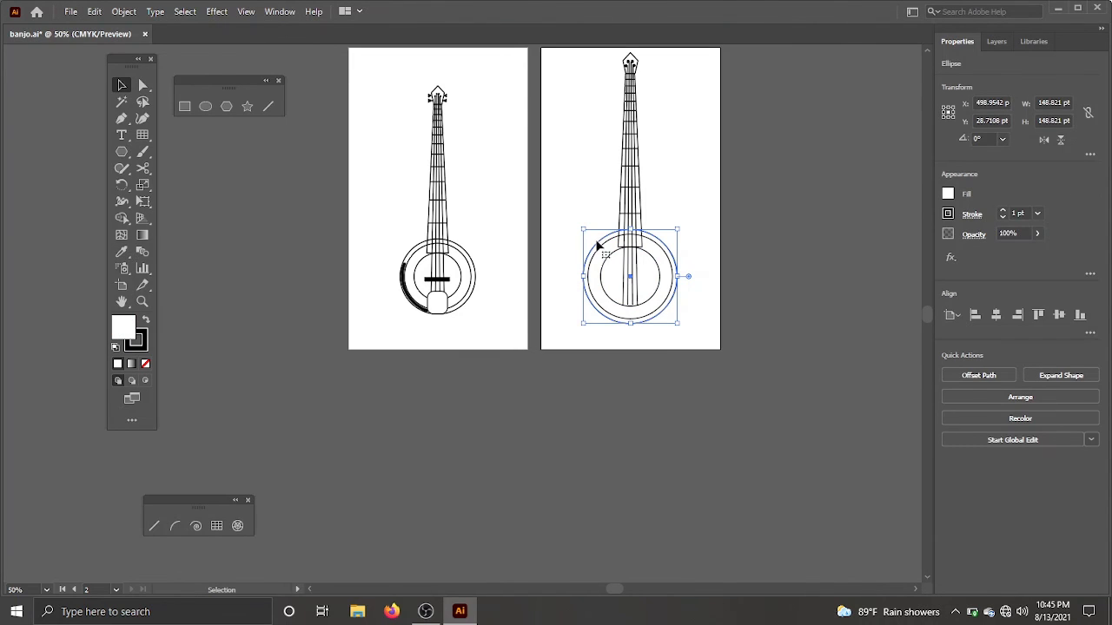
pyautogui.moveTo(598, 244); pyautogui.dragTo(481, 240)
pyautogui.scroll(1, 558, 157)
# Delete the top anchor point of the duplicated circle with the Direct Selection tool, leaving its lower half as an arc
pyautogui.click(143, 85)
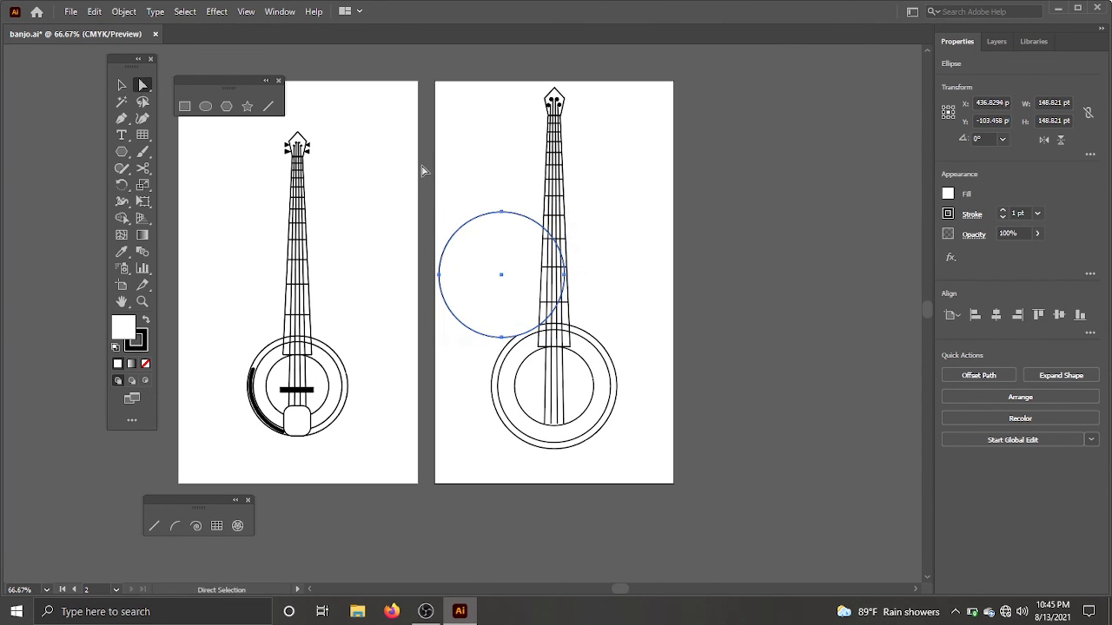
pyautogui.scroll(1, 491, 226)
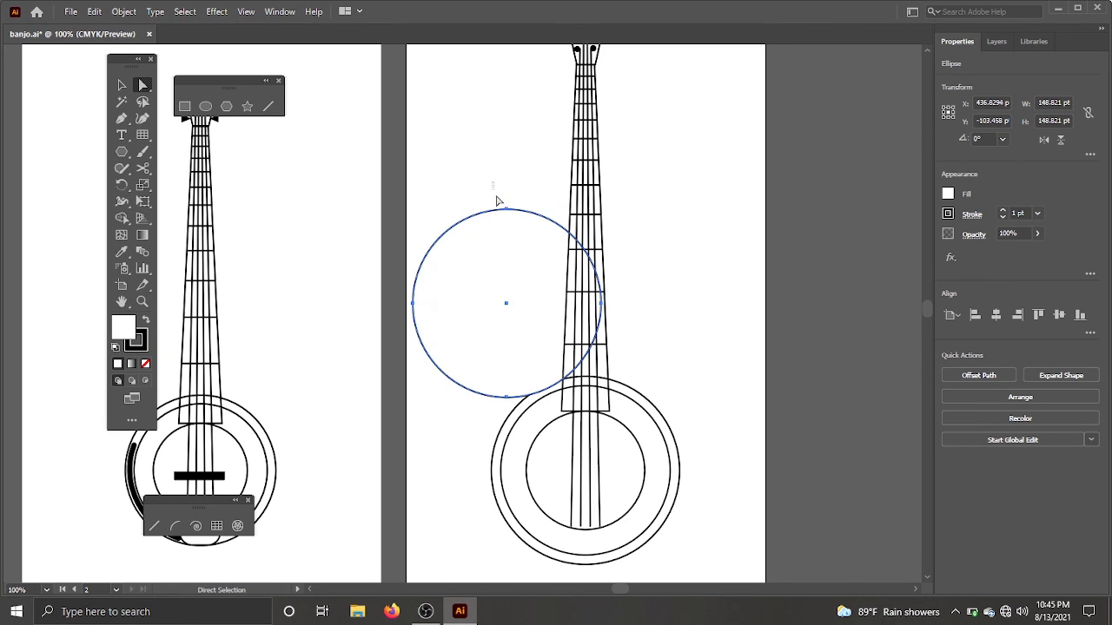
pyautogui.moveTo(517, 232); pyautogui.dragTo(519, 233)
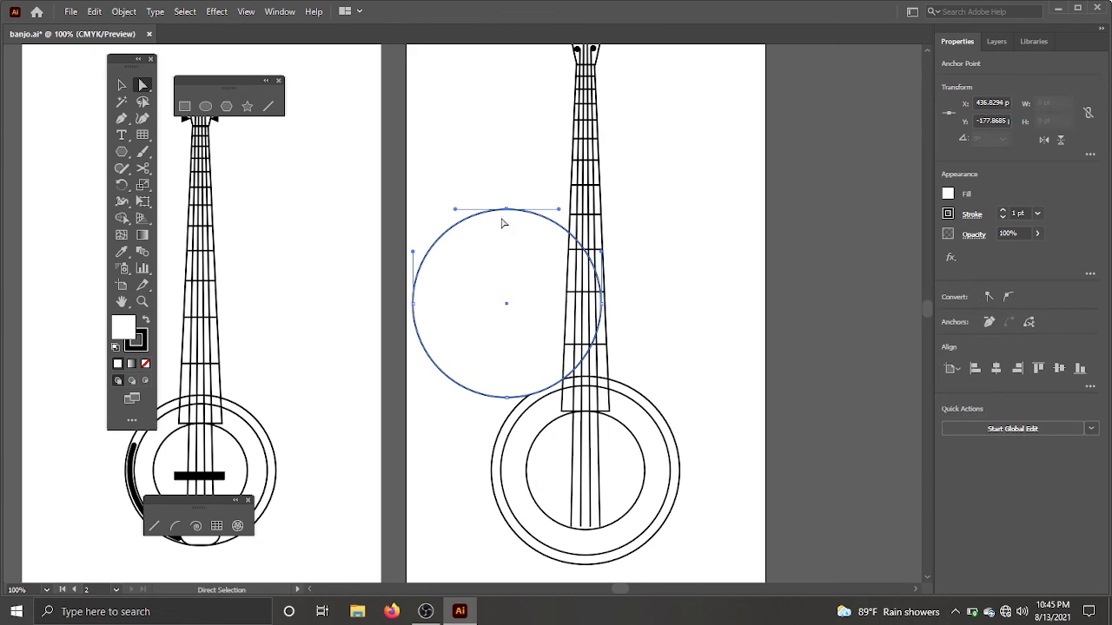
pyautogui.click(477, 154)
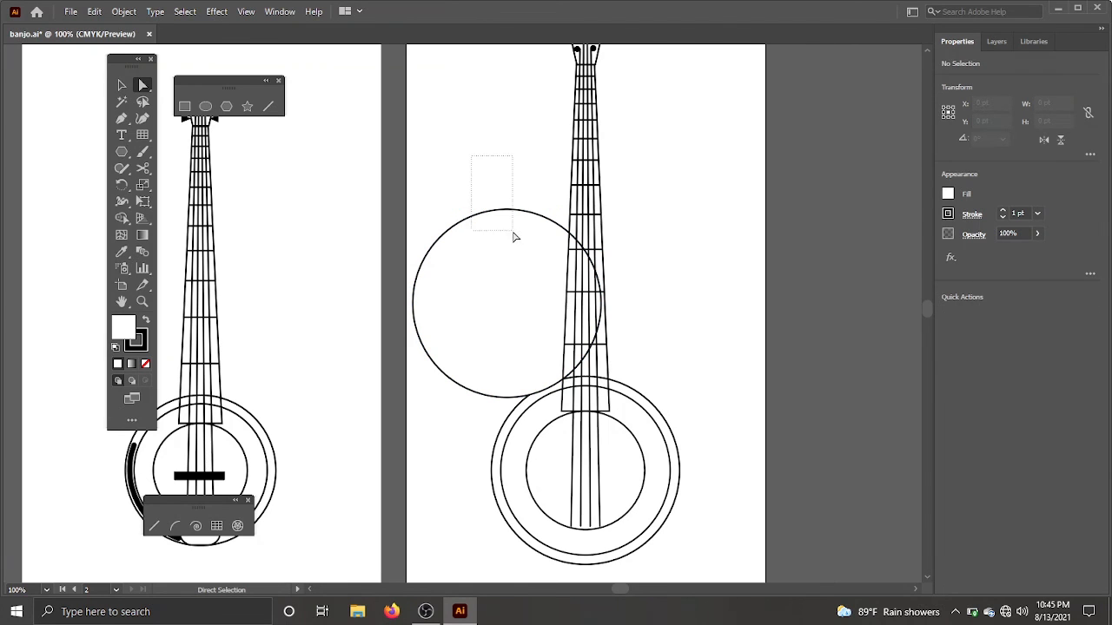
pyautogui.moveTo(513, 236); pyautogui.dragTo(511, 235)
pyautogui.press('Delete')
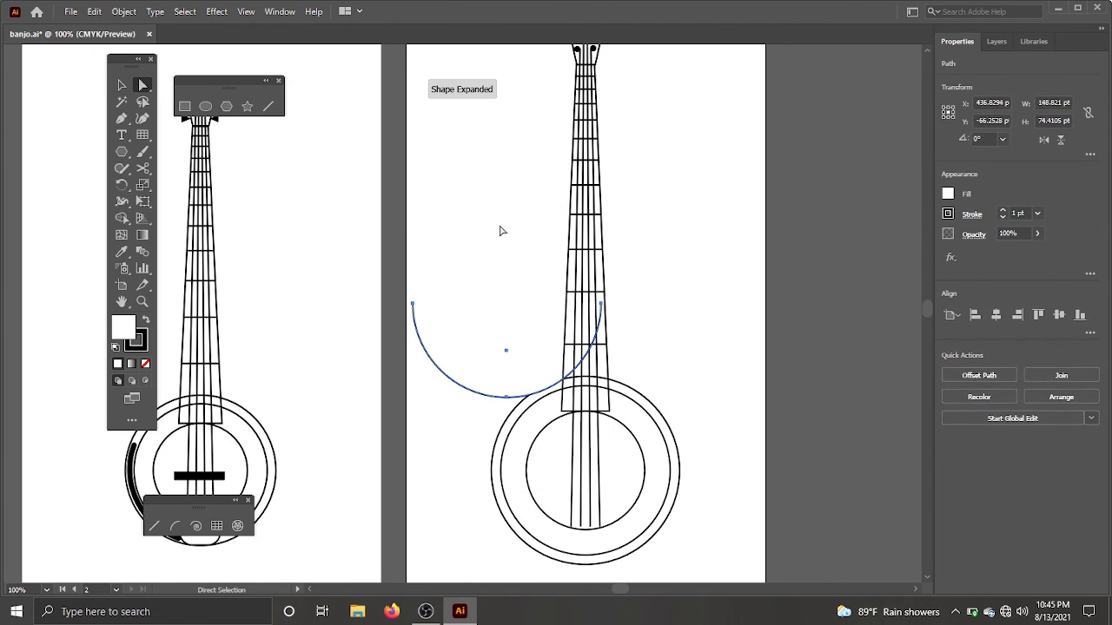
# Try to delete the arc's right end anchor point where it overlaps the neck, and undo the deletion
pyautogui.moveTo(628, 288); pyautogui.dragTo(600, 327)
pyautogui.press('Delete')
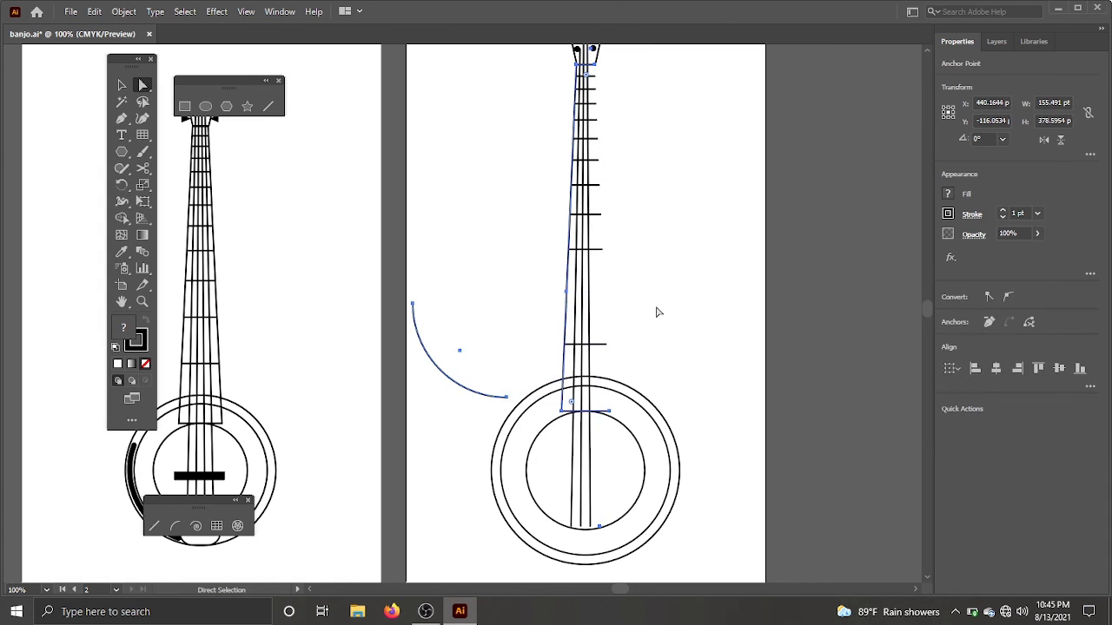
pyautogui.hotkey('ctrl', 'z')
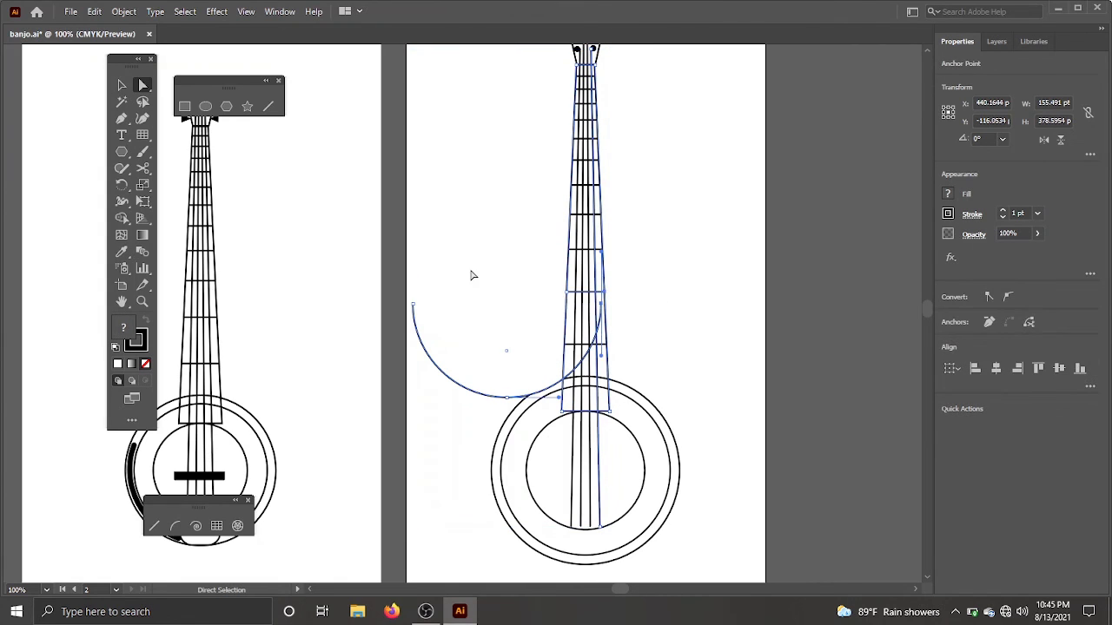
# Delete the arc's left end anchor point, leaving a quarter arc, and move it up and to the left, clear of the neck
pyautogui.moveTo(471, 276); pyautogui.dragTo(390, 324)
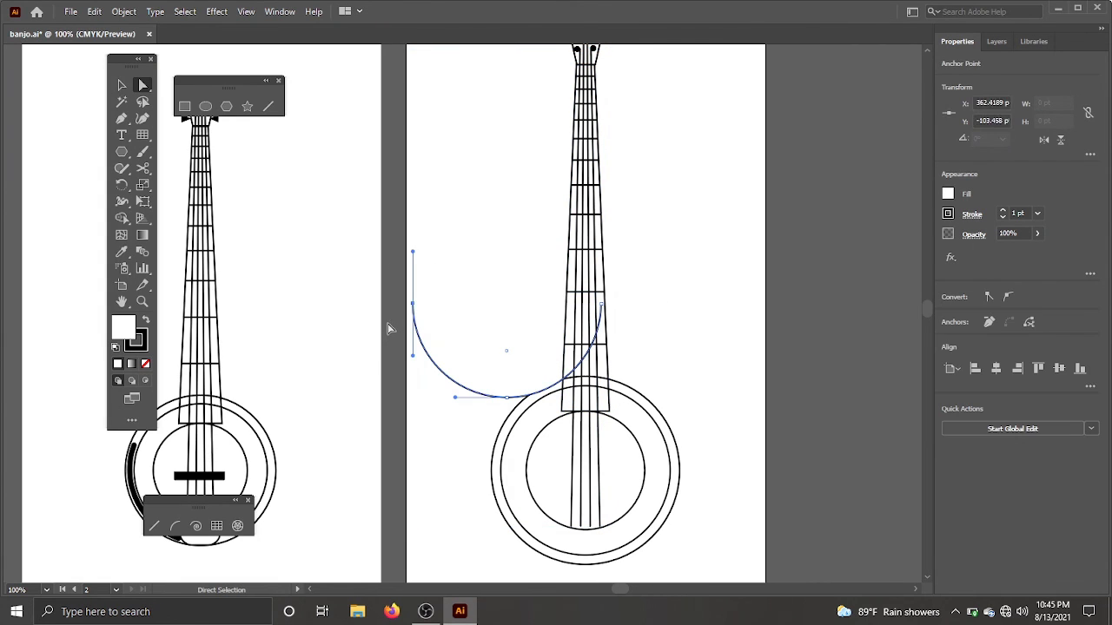
pyautogui.press('Delete')
pyautogui.click(122, 84)
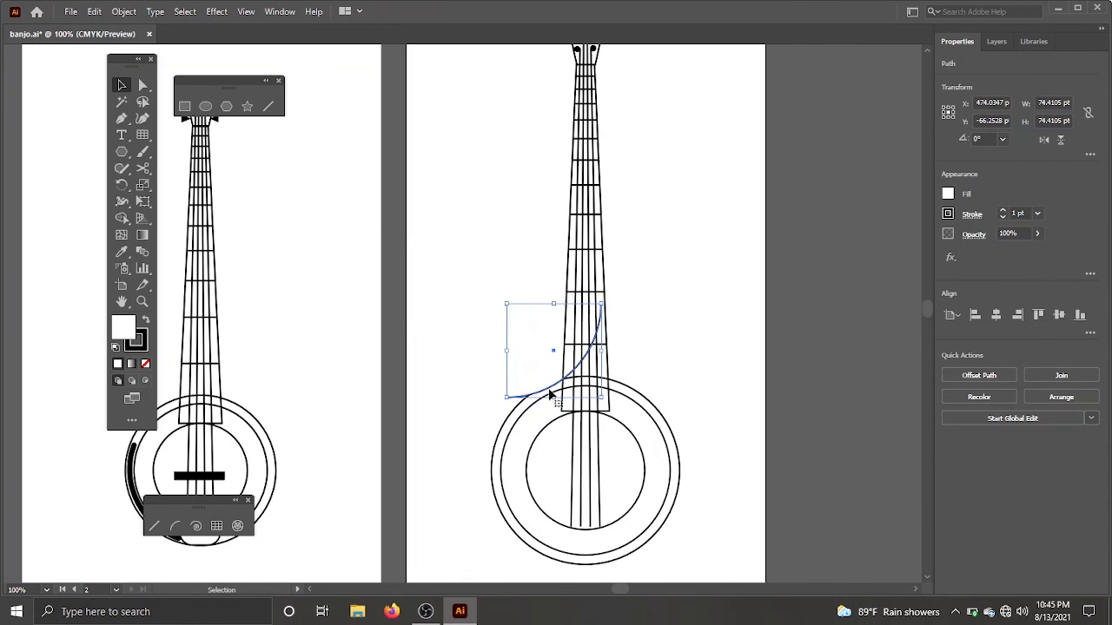
pyautogui.moveTo(549, 395); pyautogui.dragTo(487, 348)
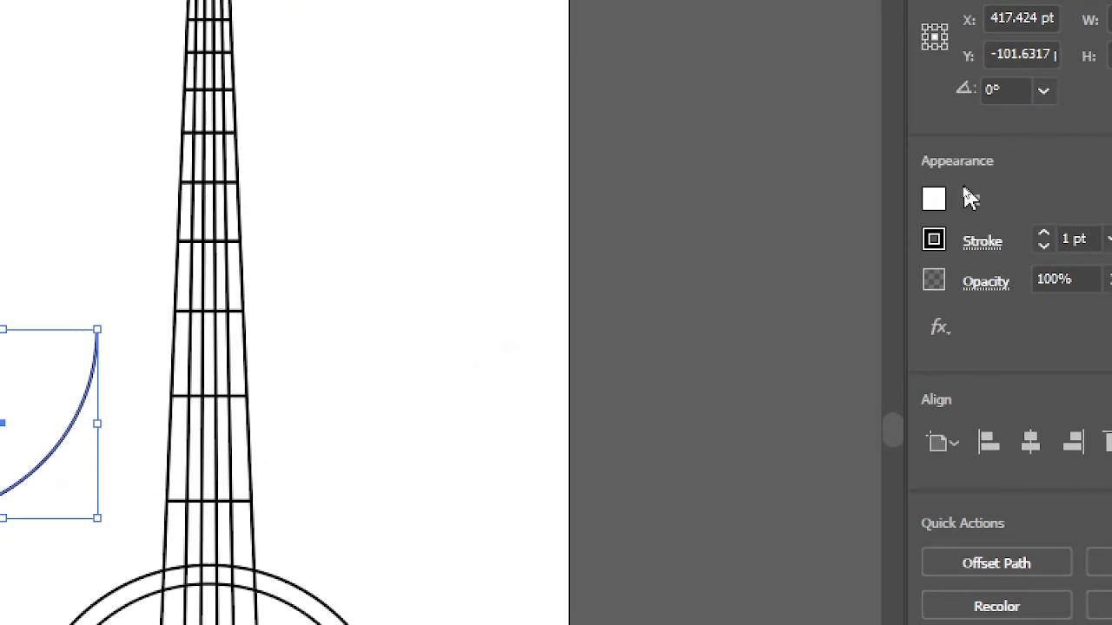
# Remove the quarter arc's white fill by setting its fill to None
pyautogui.click(951, 197)
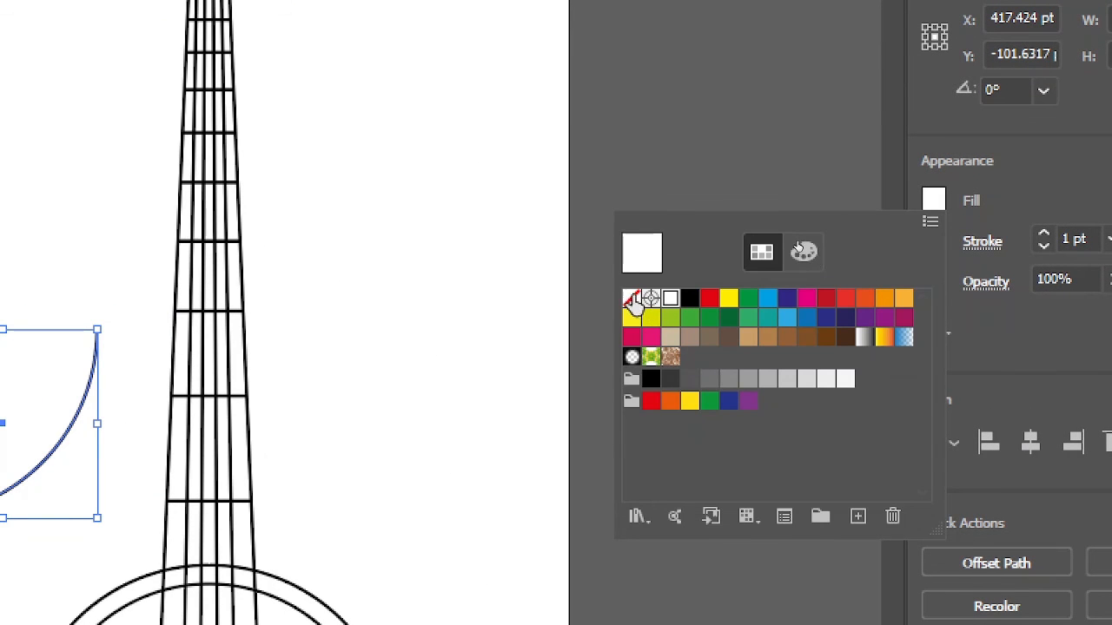
pyautogui.click(631, 298)
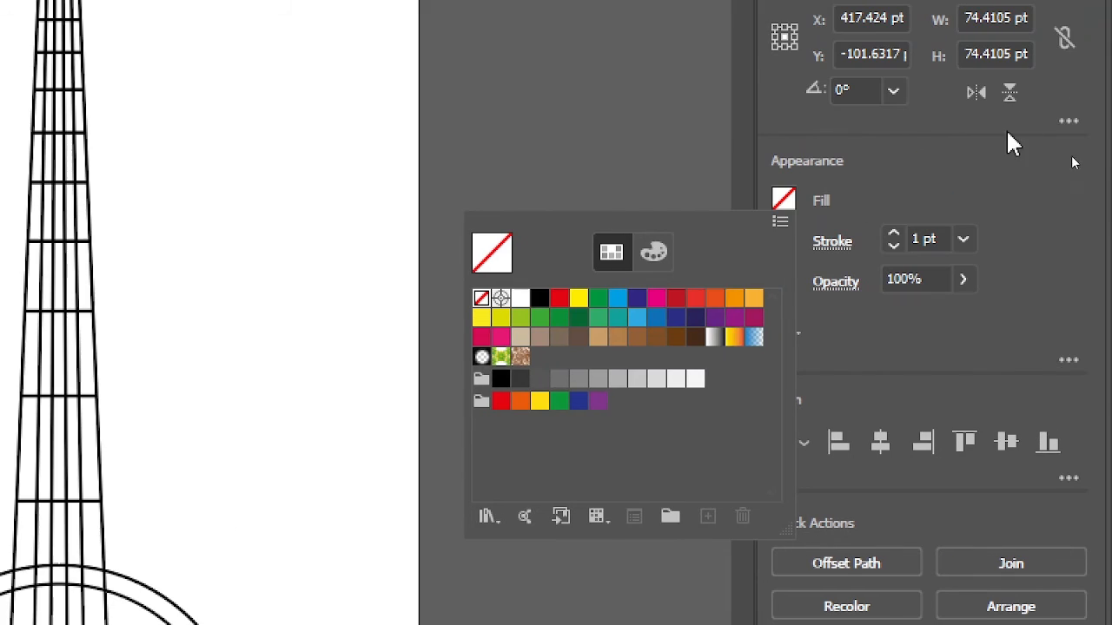
pyautogui.click(969, 166)
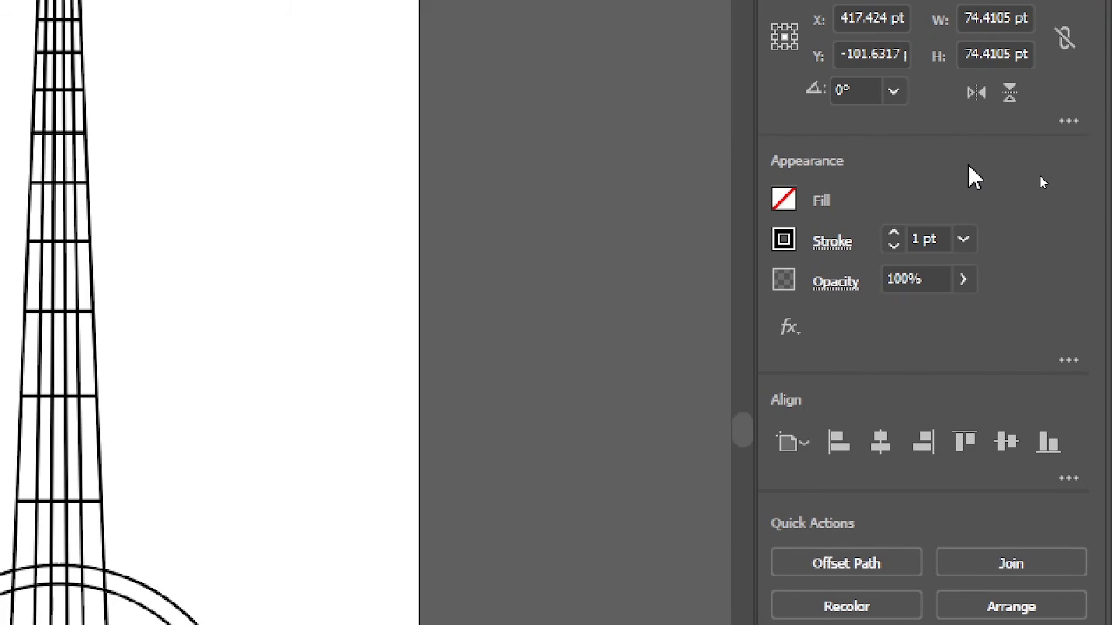
# Increase the quarter arc's stroke weight to 9 pt and give it round caps
pyautogui.click(893, 233)
pyautogui.click(893, 233)
pyautogui.click(893, 233)
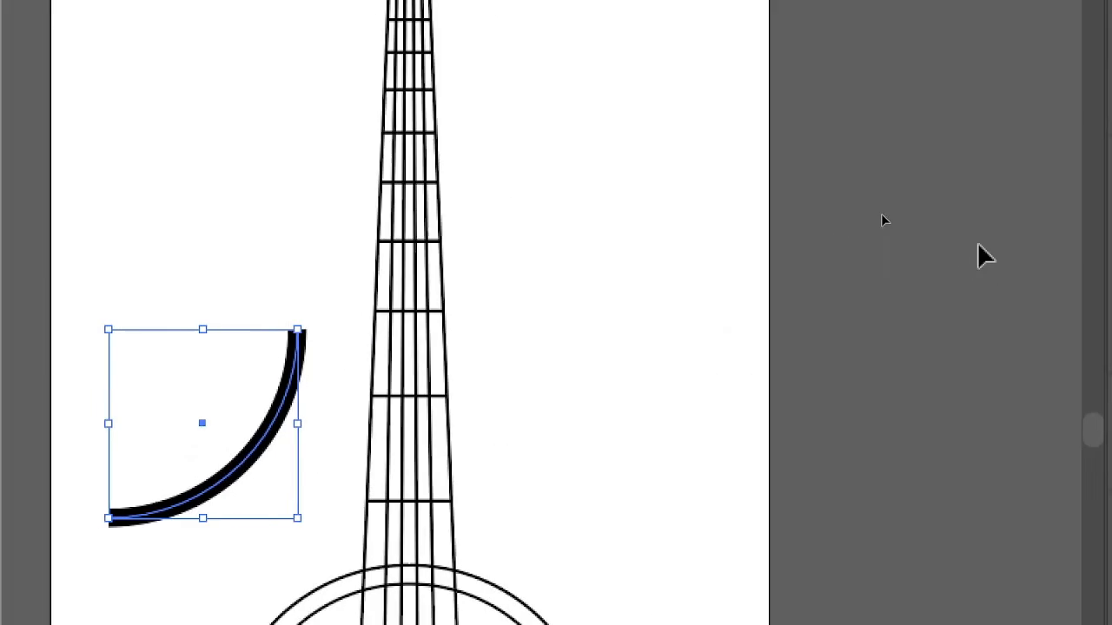
pyautogui.click(950, 236)
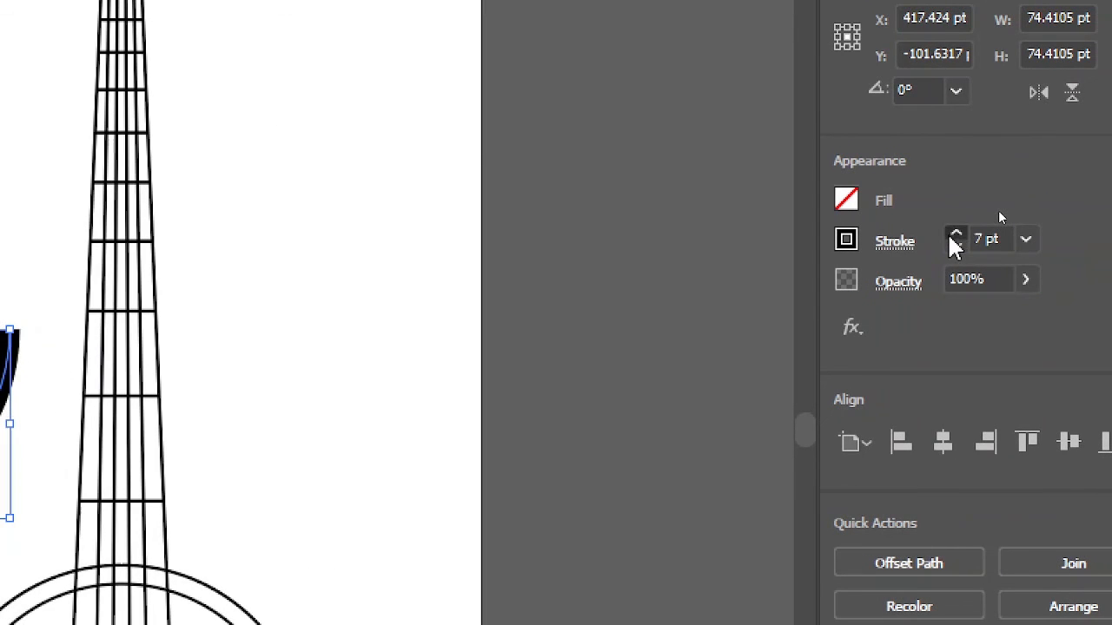
pyautogui.click(956, 235)
pyautogui.click(955, 235)
pyautogui.click(894, 241)
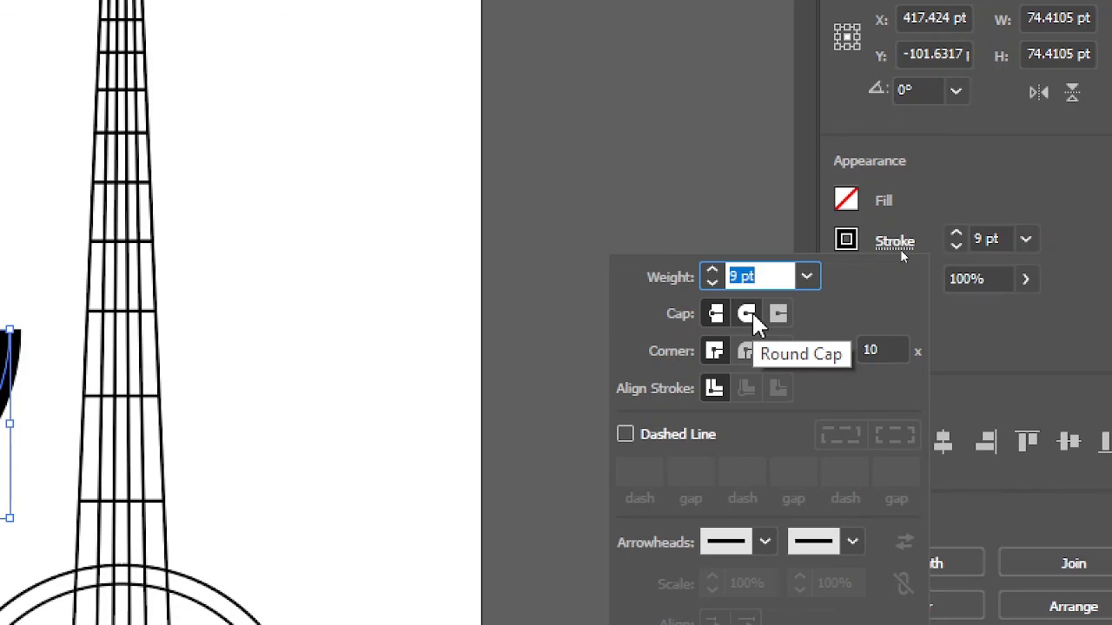
pyautogui.click(754, 323)
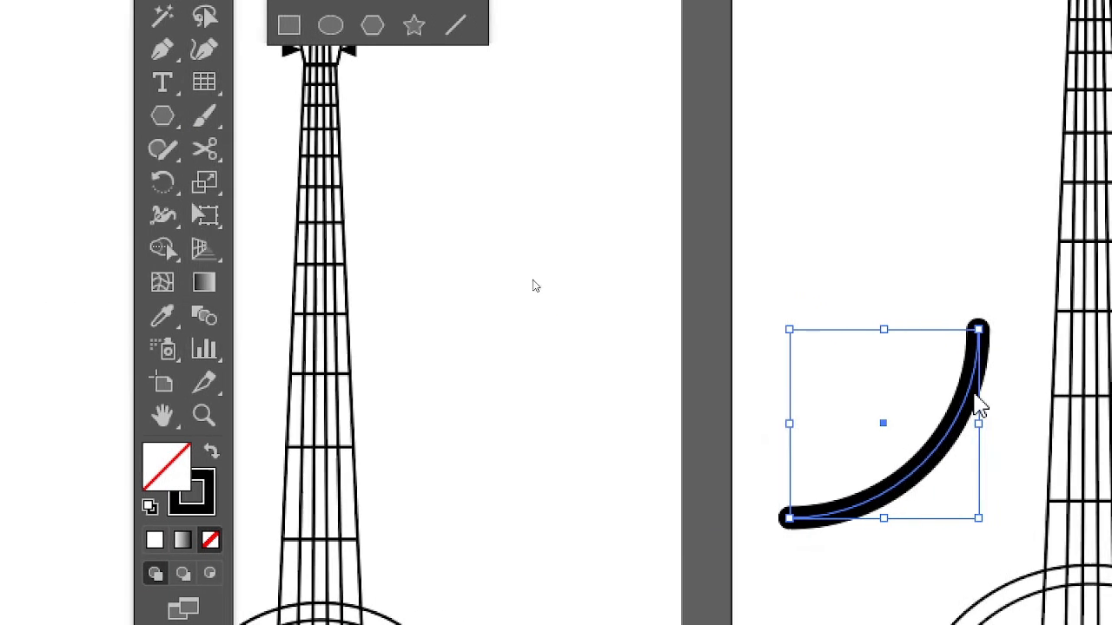
# Rotate the thick arc to about 207° and place it over the left side of the body's outer circle
pyautogui.press('a')
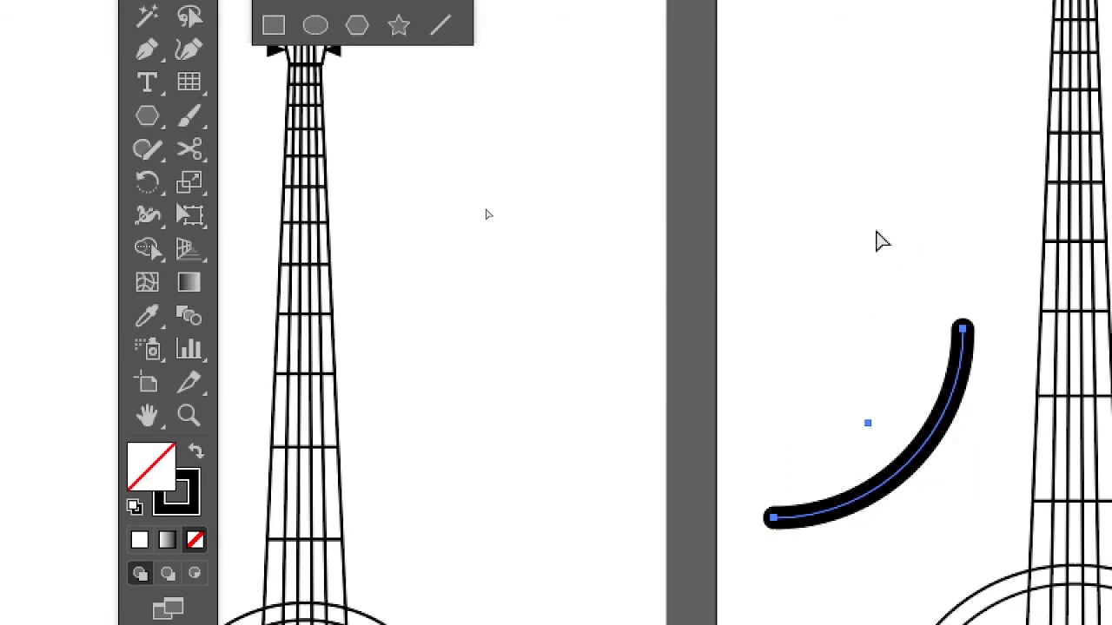
pyautogui.press('v')
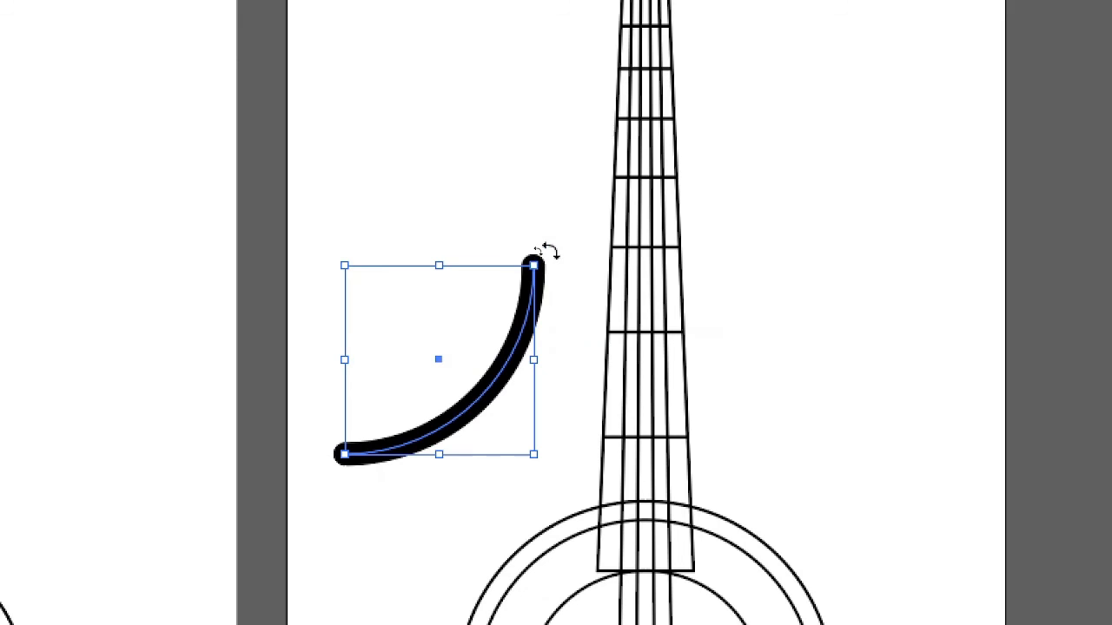
pyautogui.moveTo(549, 251); pyautogui.dragTo(226, 546)
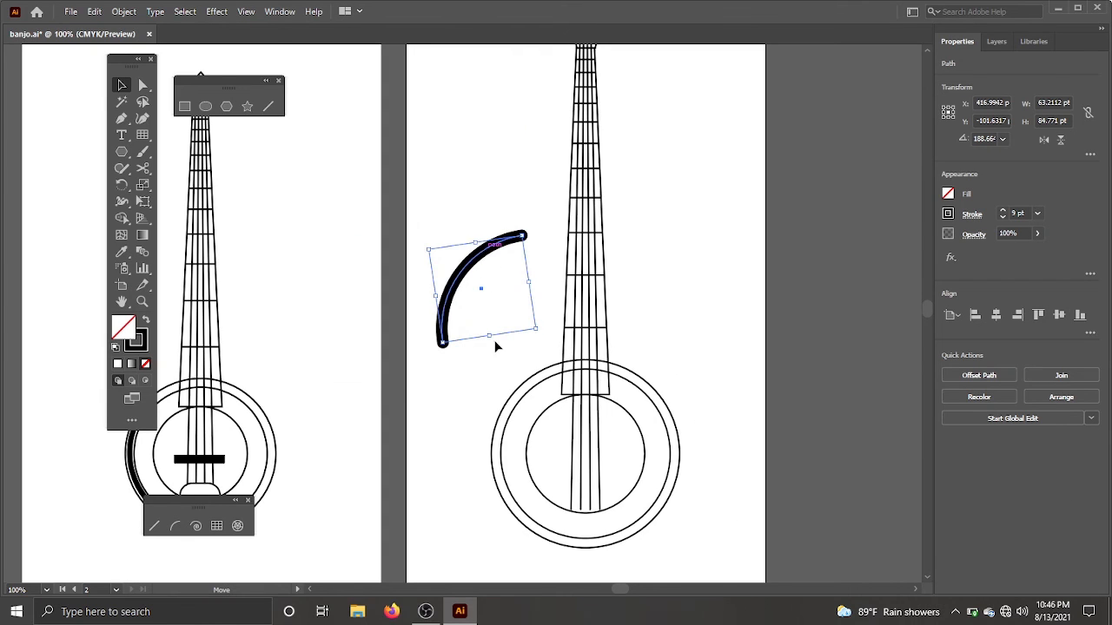
pyautogui.moveTo(449, 314); pyautogui.dragTo(521, 496)
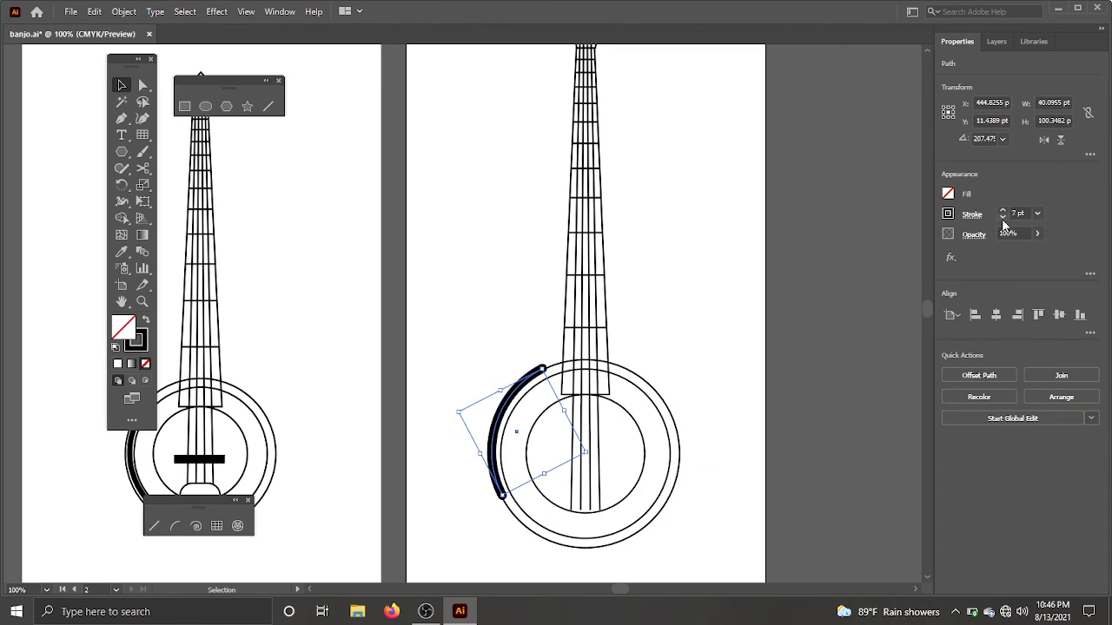
# Reduce the armrest arc's stroke weight to 5 pt and shift it inward from the body's outer circle
pyautogui.scroll(4, 576, 443)
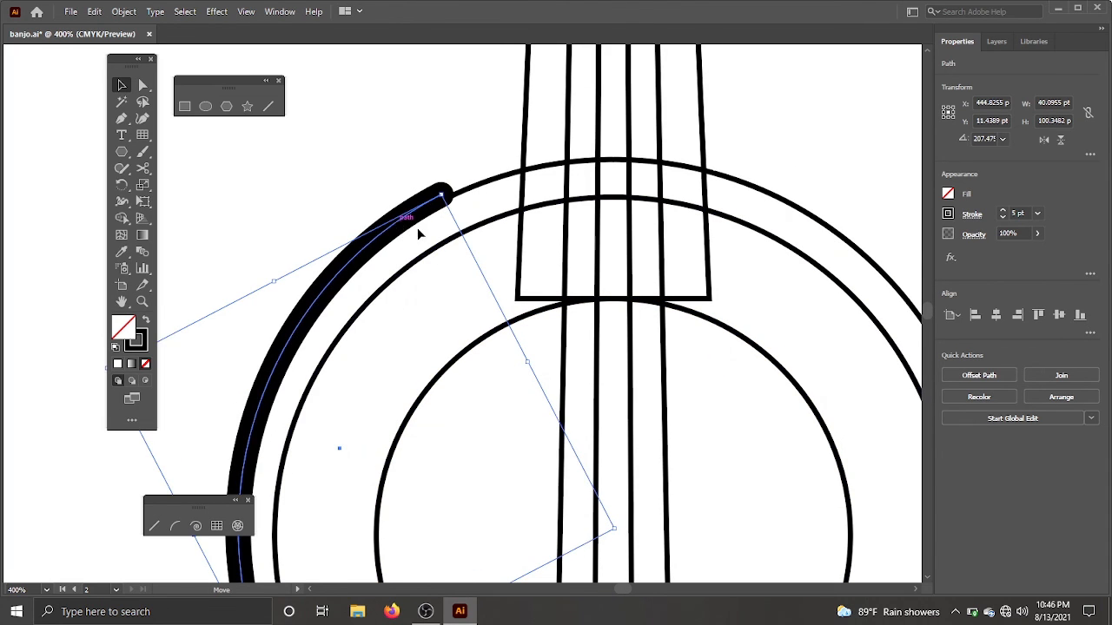
pyautogui.moveTo(417, 228); pyautogui.dragTo(450, 236)
pyautogui.scroll(-2, 426, 252)
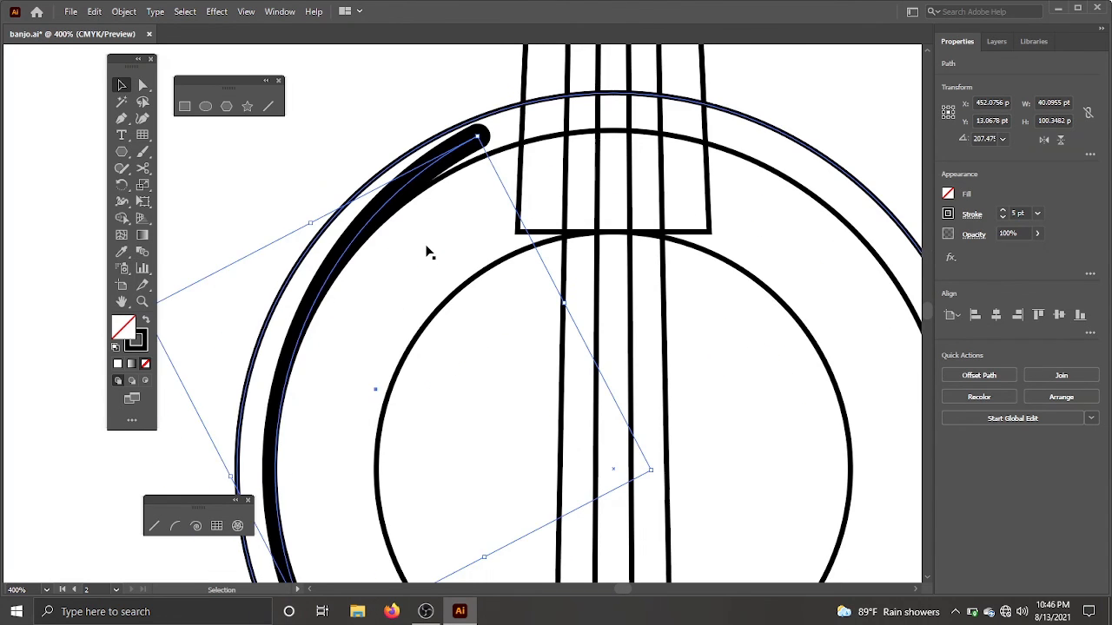